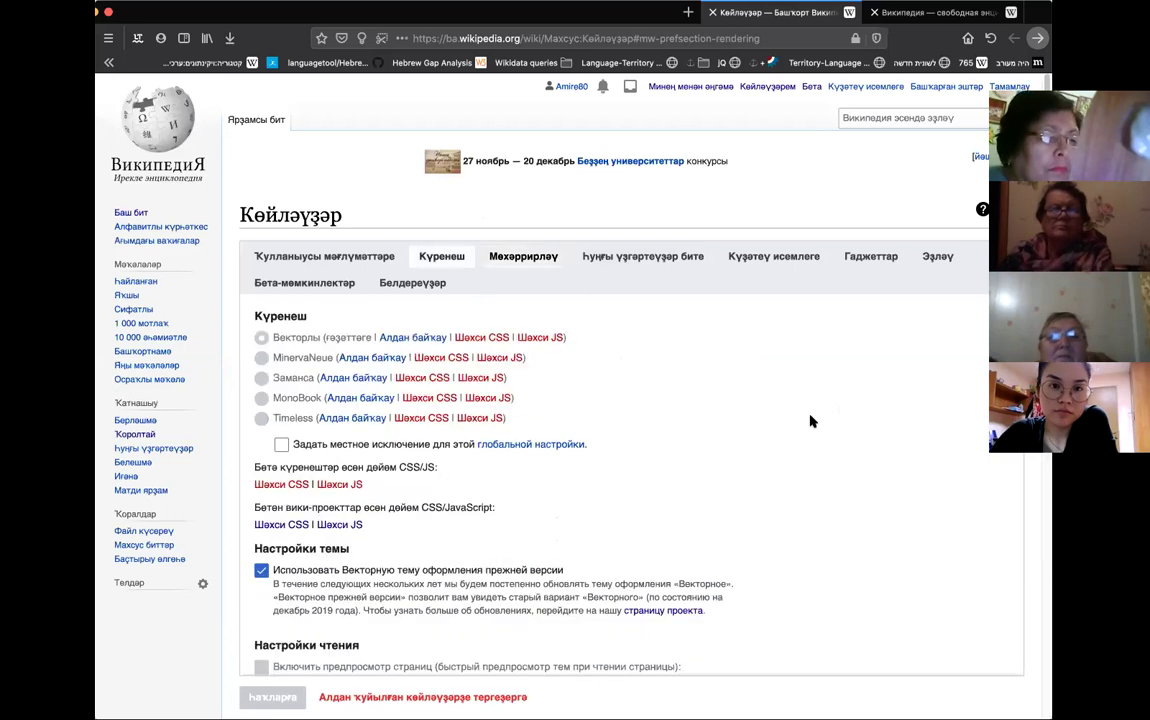
Try turning off the "Access to start a translation" option in the Телдәр section of the appearance preferences
{"action": "scroll", "coordinate": [811, 421], "scroll_direction": "down", "scroll_amount": 8}
{"action": "scroll", "coordinate": [811, 421], "scroll_direction": "down", "scroll_amount": 3}
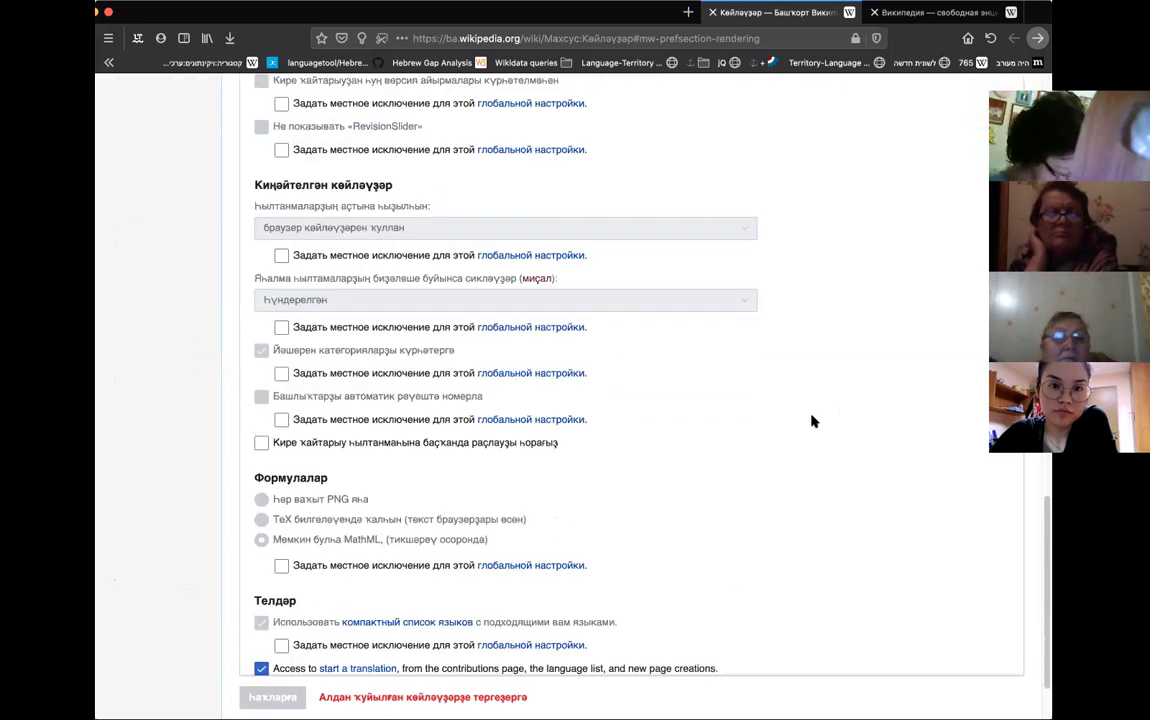
{"action": "scroll", "coordinate": [811, 421], "scroll_direction": "down", "scroll_amount": 2}
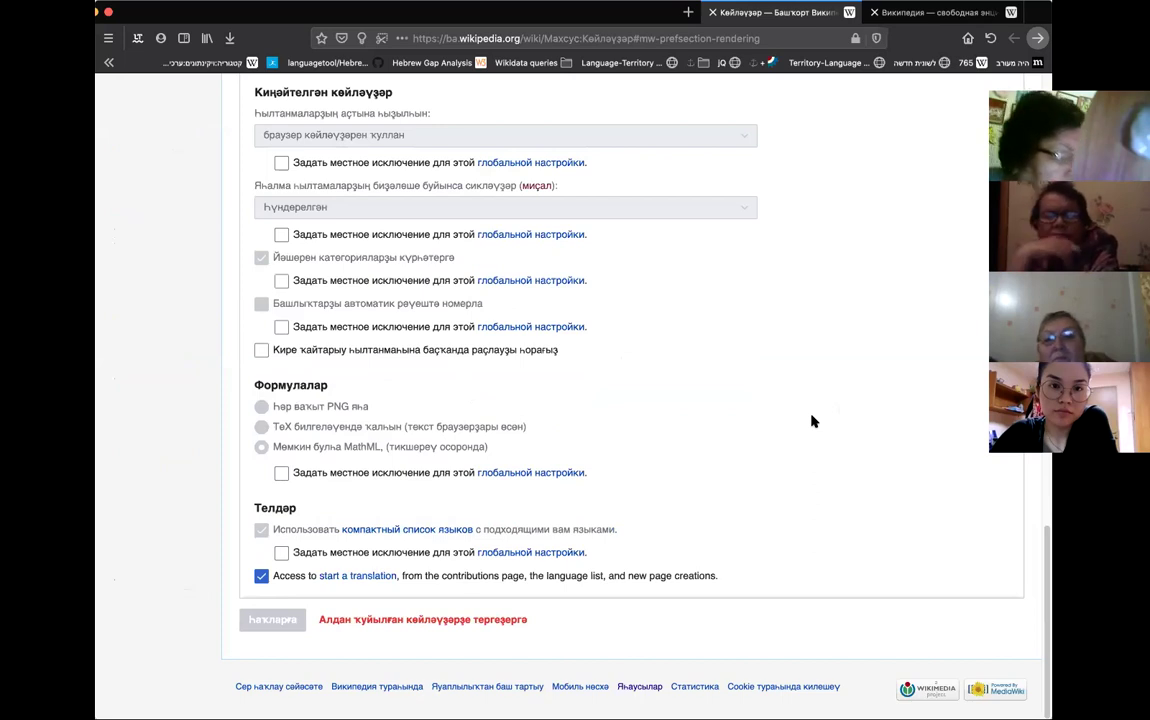
{"action": "scroll", "coordinate": [813, 421], "scroll_direction": "up", "scroll_amount": 3}
{"action": "scroll", "coordinate": [780, 460], "scroll_direction": "up", "scroll_amount": 3}
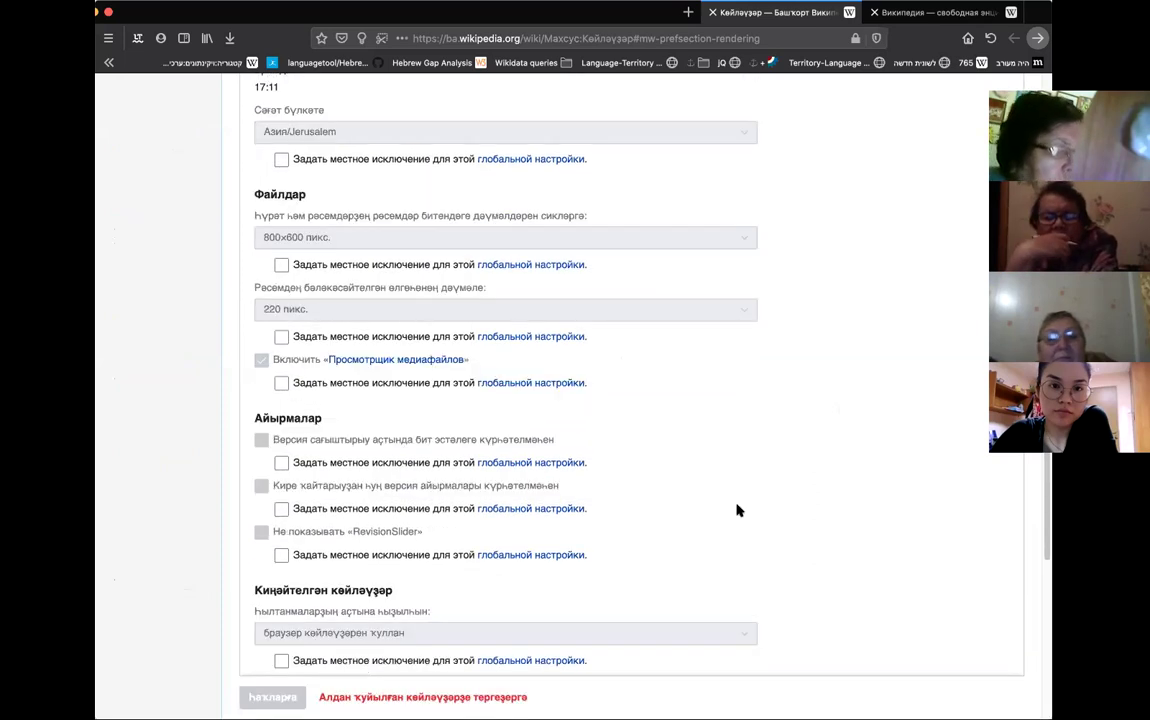
{"action": "scroll", "coordinate": [600, 578], "scroll_direction": "down", "scroll_amount": 5}
{"action": "triple_click", "coordinate": [277, 576]}
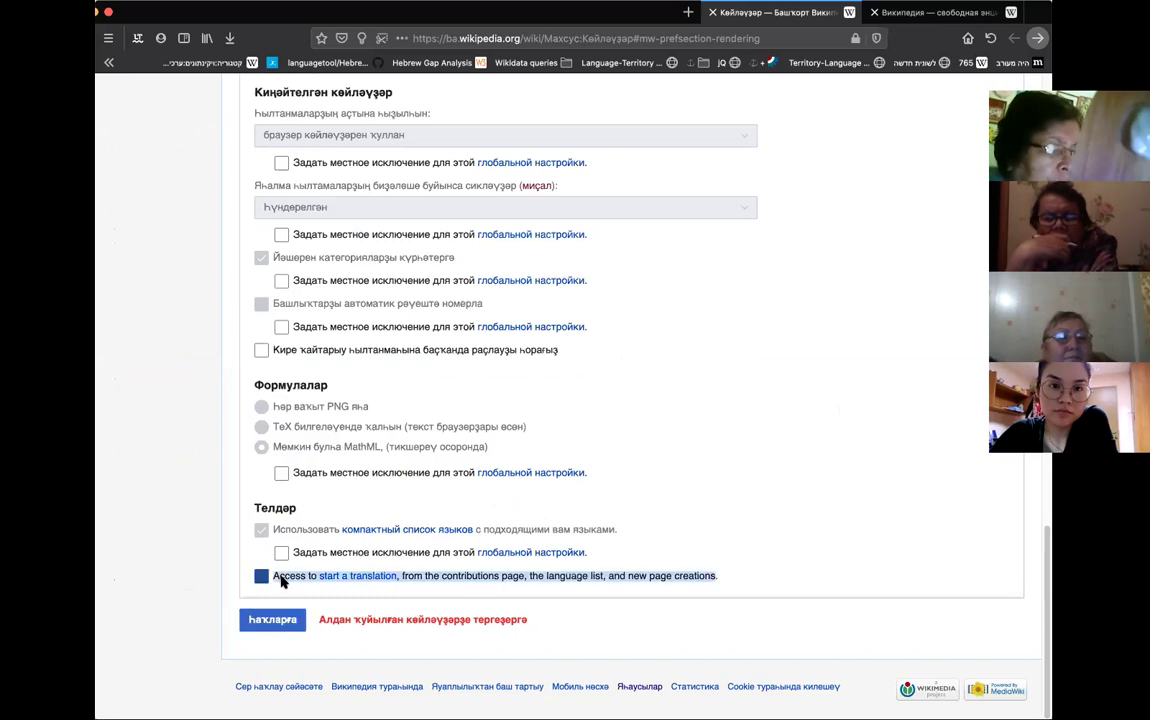
{"action": "left_click", "coordinate": [280, 582]}
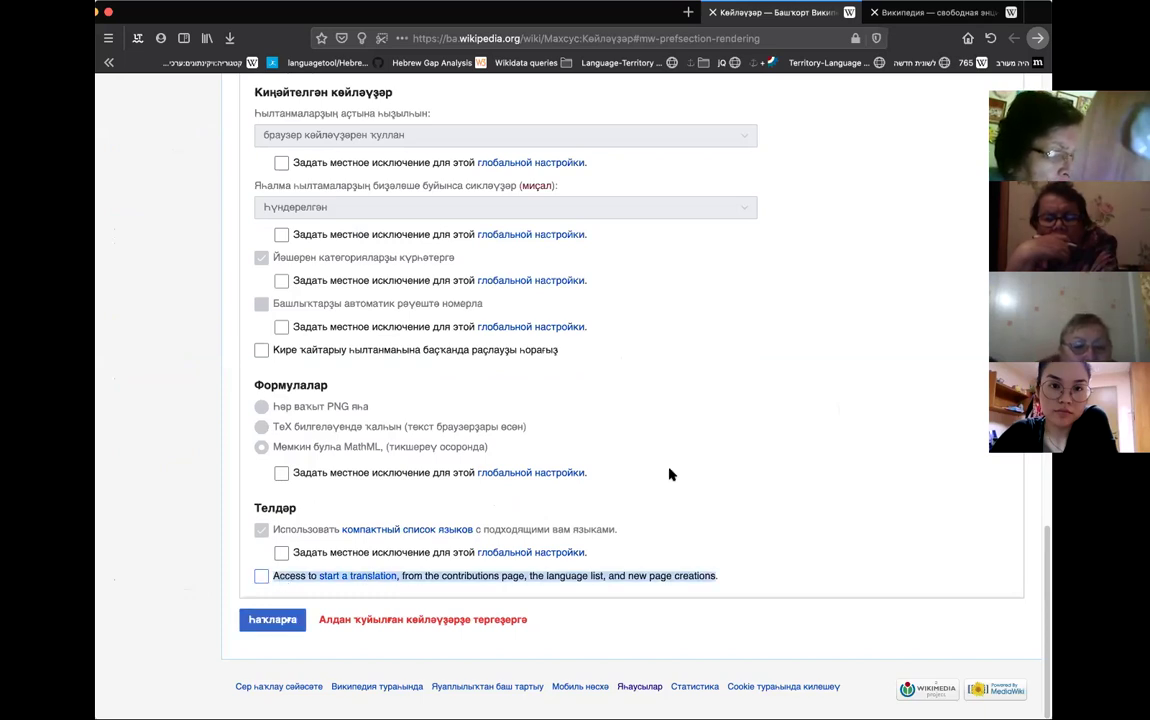
Switch to the Russian Wikipedia preferences and open the Внешний вид section
{"action": "scroll", "coordinate": [680, 420], "scroll_direction": "up", "scroll_amount": 5}
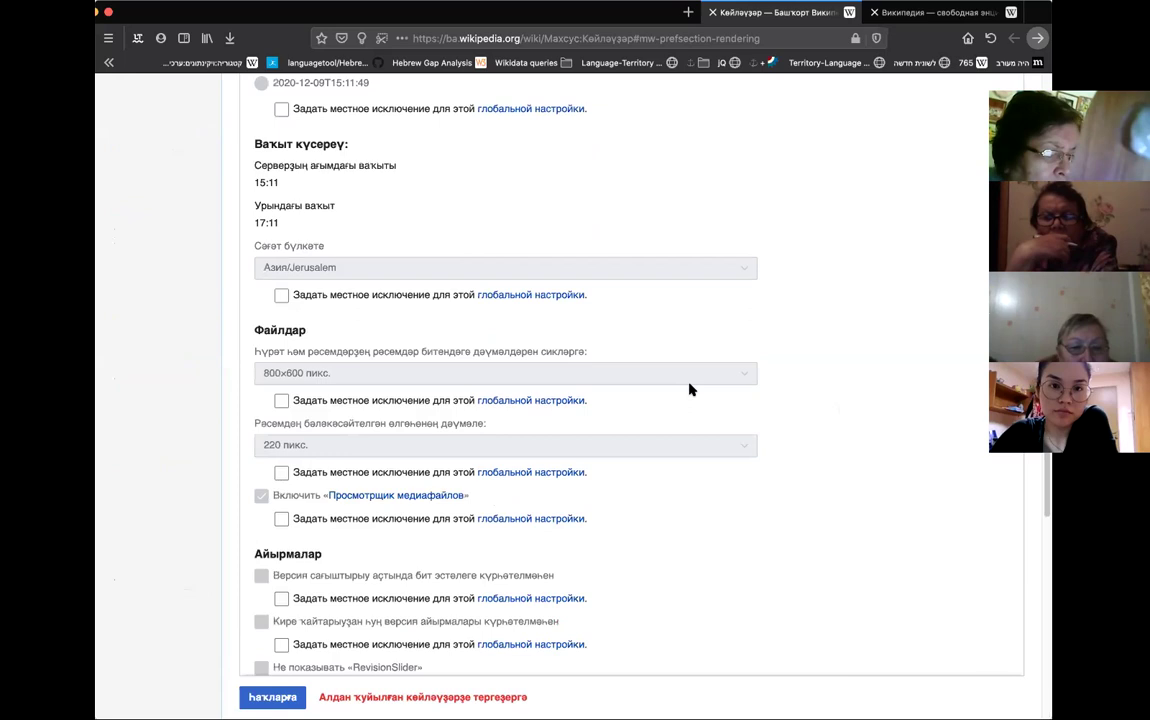
{"action": "scroll", "coordinate": [688, 388], "scroll_direction": "up", "scroll_amount": 10}
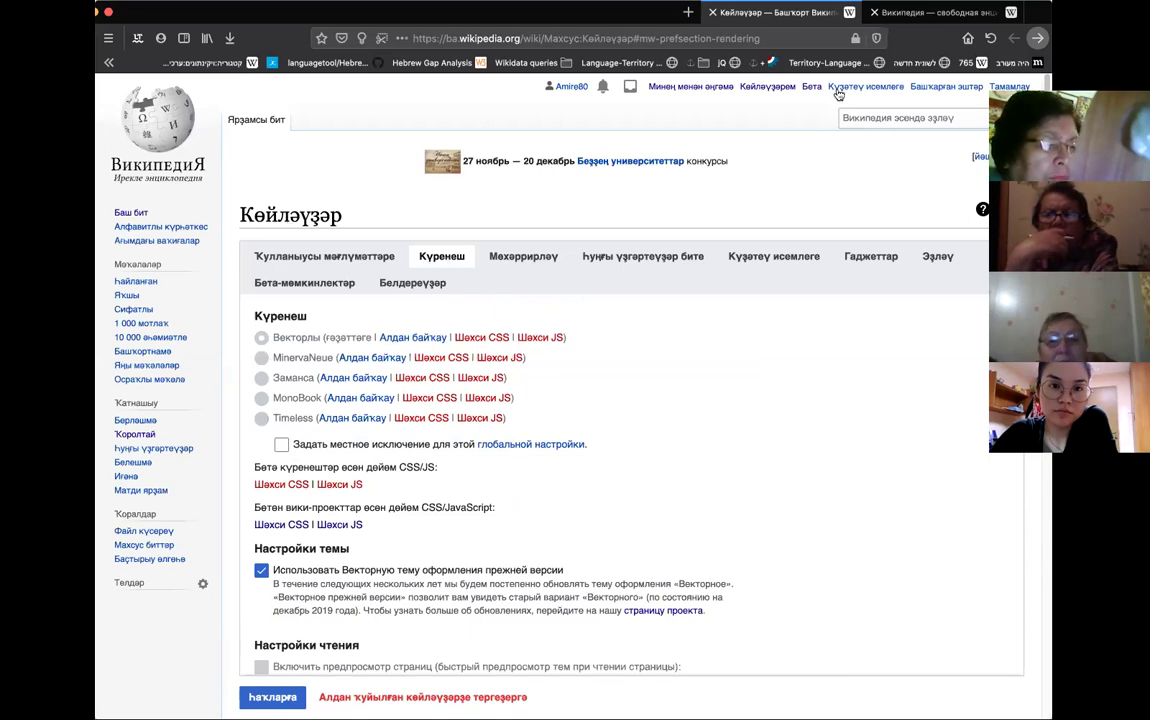
{"action": "key", "text": "ctrl+Tab"}
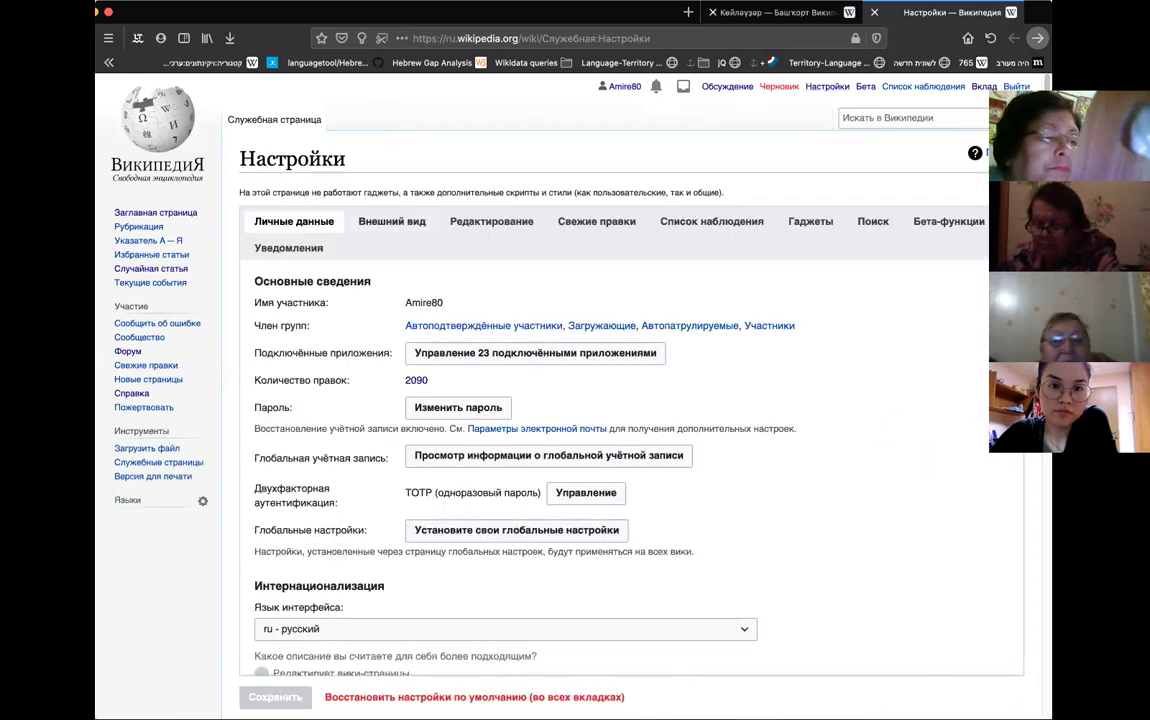
{"action": "left_click", "coordinate": [392, 221]}
Re-enable the "Access to start a translation" option in the Bashkir Wikipedia appearance preferences
{"action": "key", "text": "ctrl+shift+Tab"}
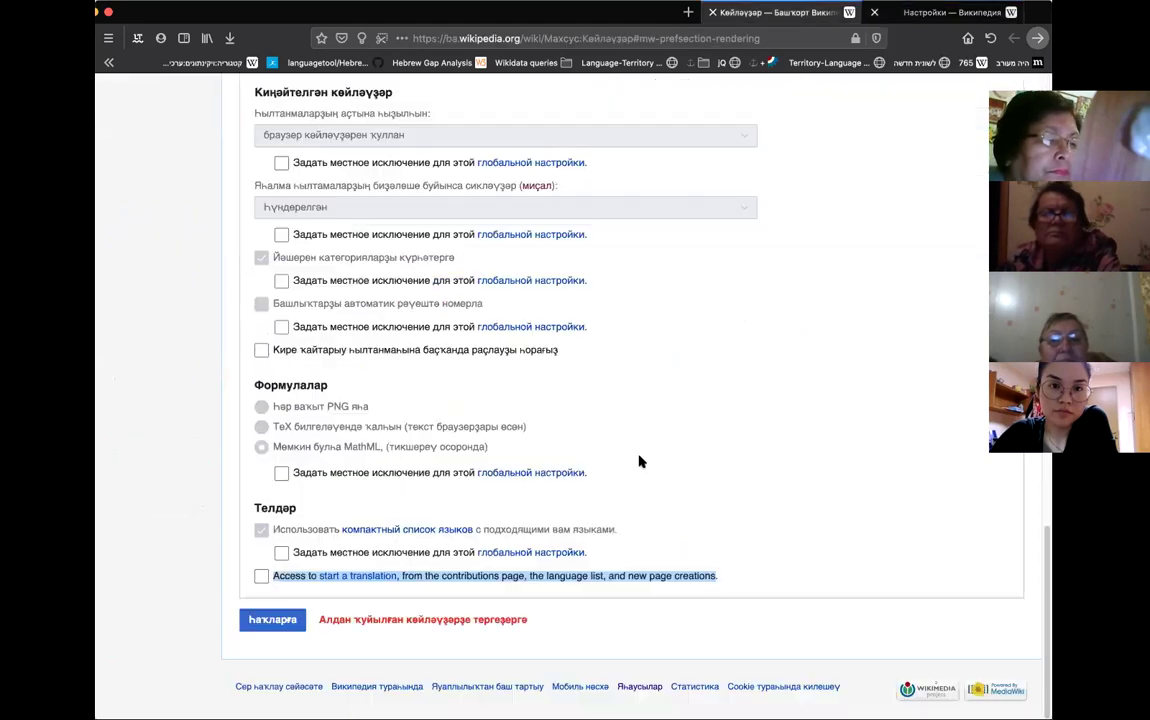
{"action": "left_click", "coordinate": [277, 578]}
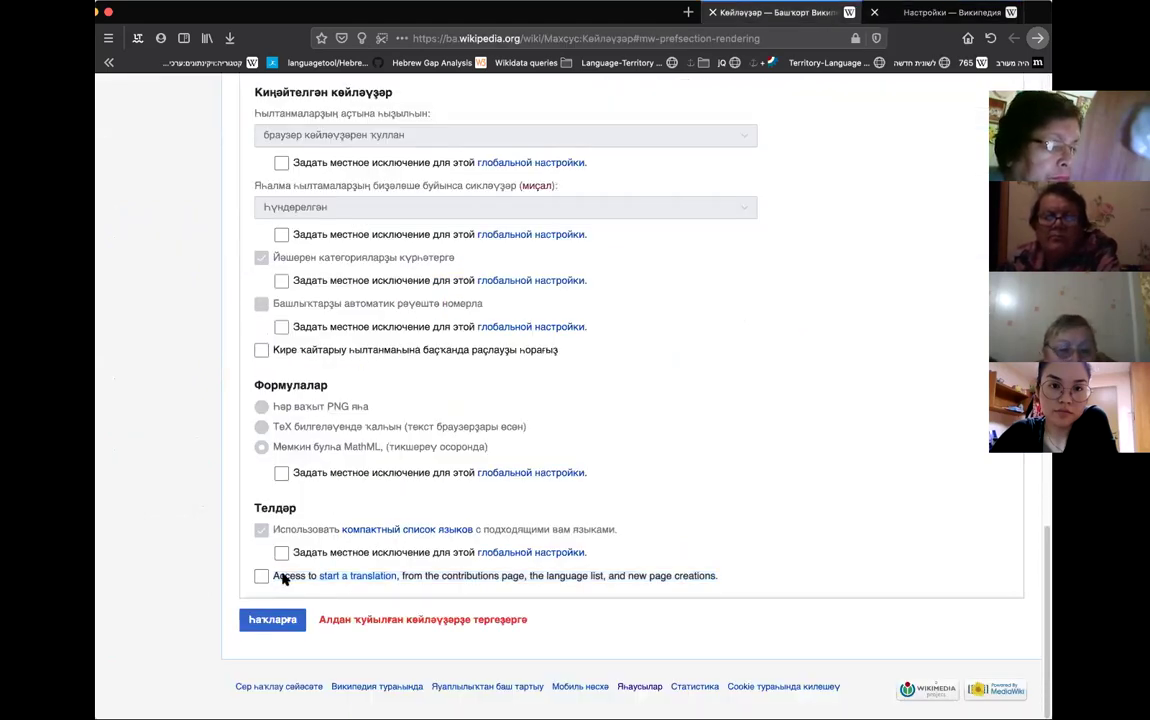
{"action": "left_click", "coordinate": [630, 578]}
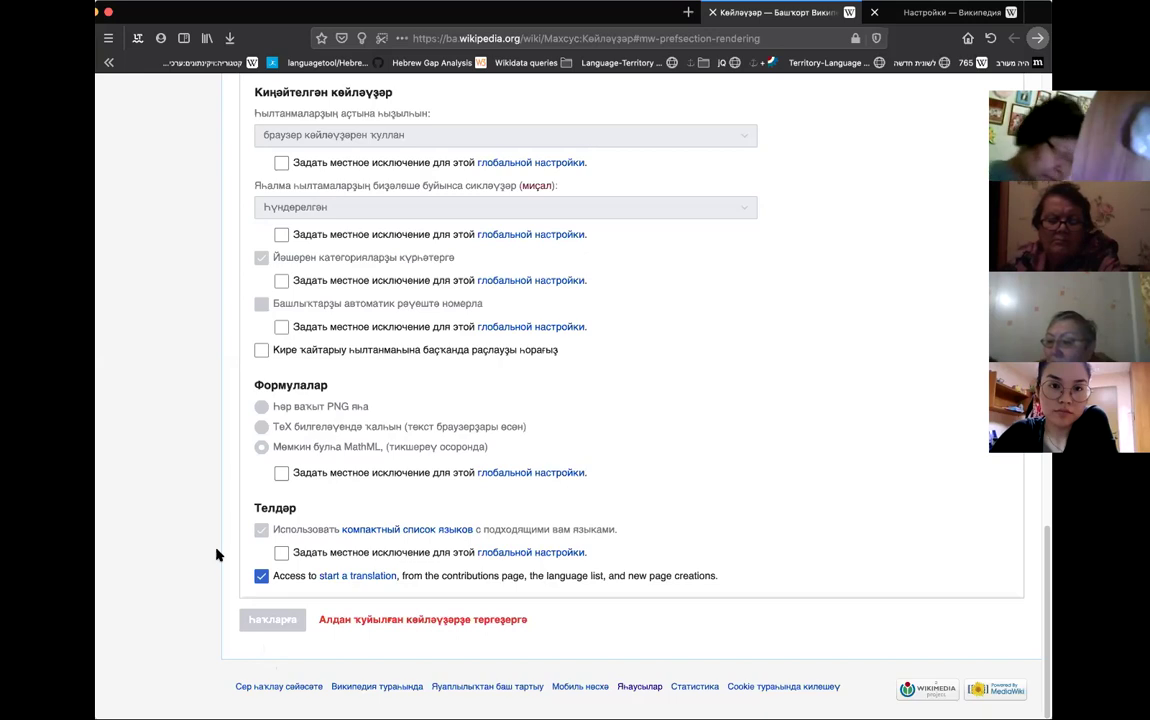
Locate the Перевод содержания feature among the beta features in the Russian Wikipedia preferences
{"action": "scroll", "coordinate": [218, 547], "scroll_direction": "up", "scroll_amount": 3}
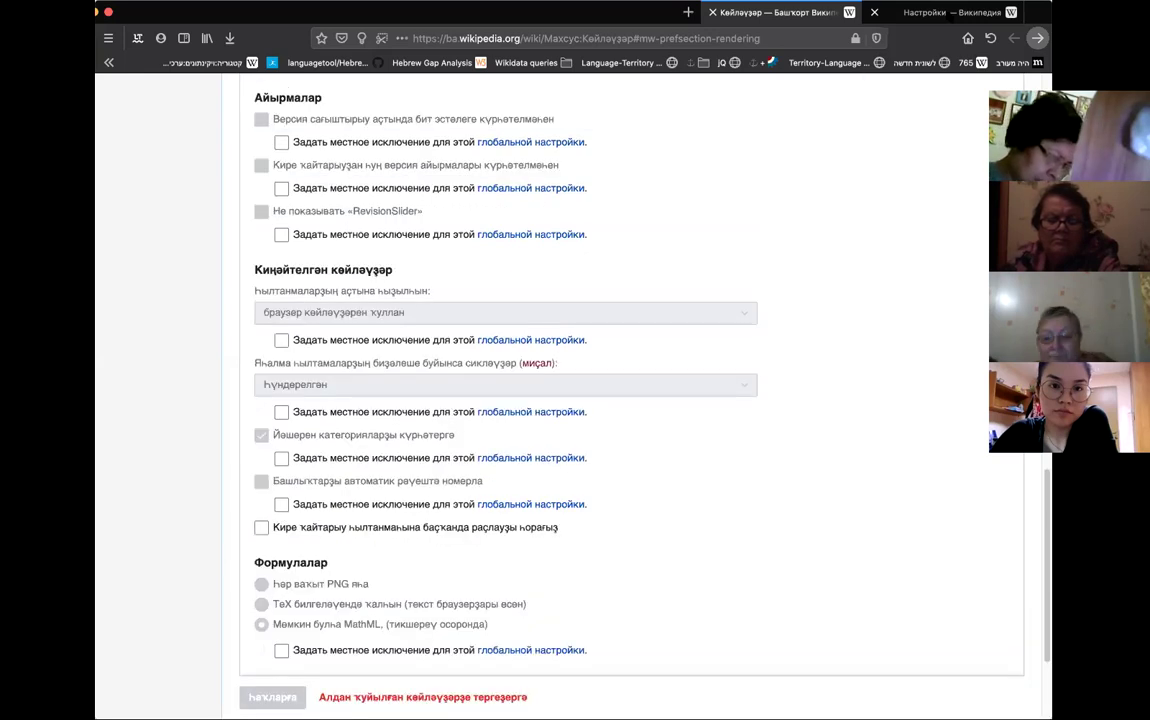
{"action": "key", "text": "Home"}
{"action": "left_click", "coordinate": [950, 13]}
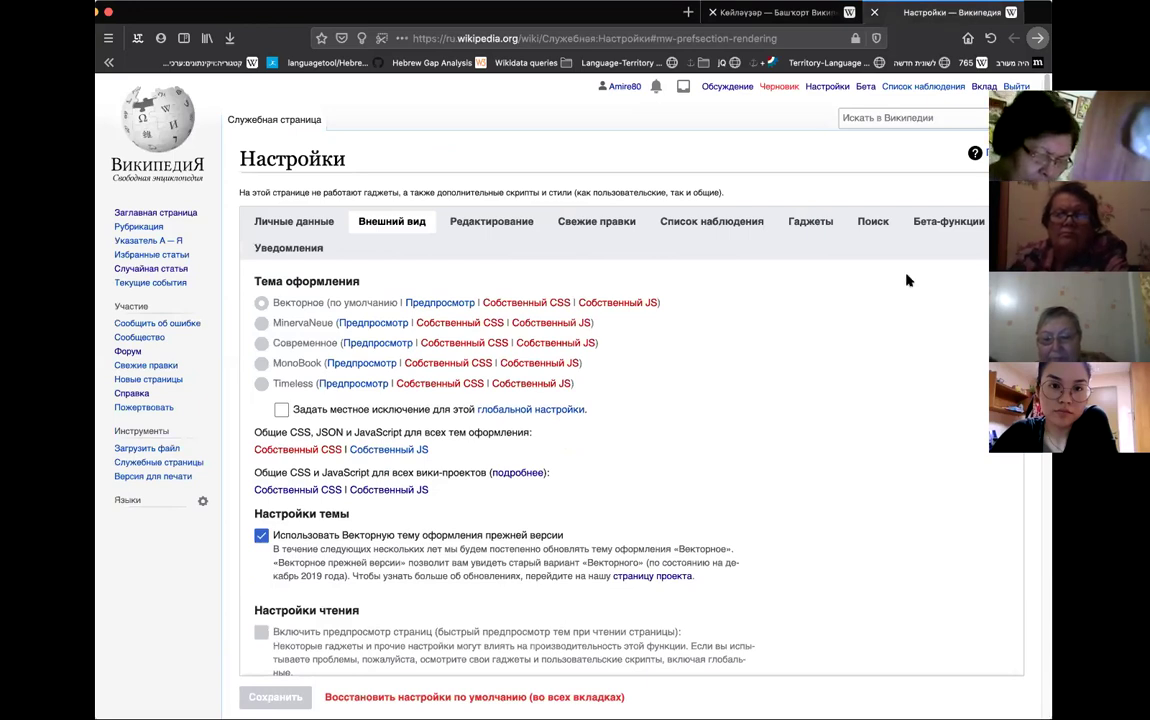
{"action": "left_click", "coordinate": [942, 222]}
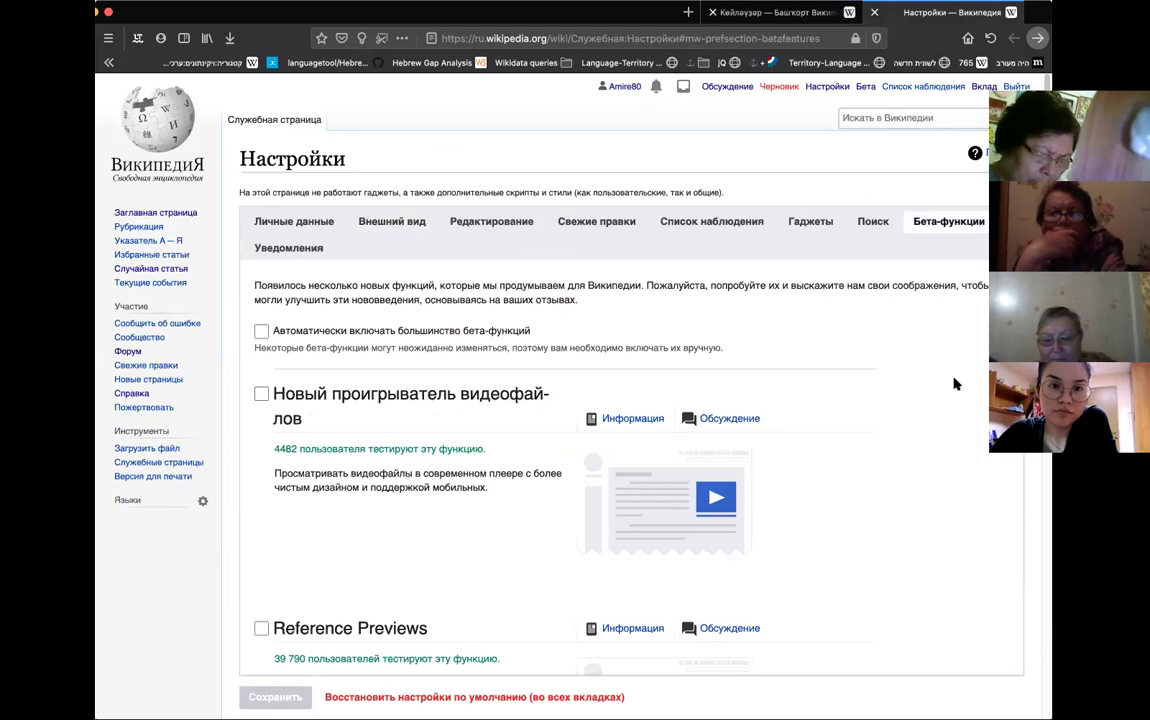
{"action": "scroll", "coordinate": [955, 378], "scroll_direction": "down", "scroll_amount": 2}
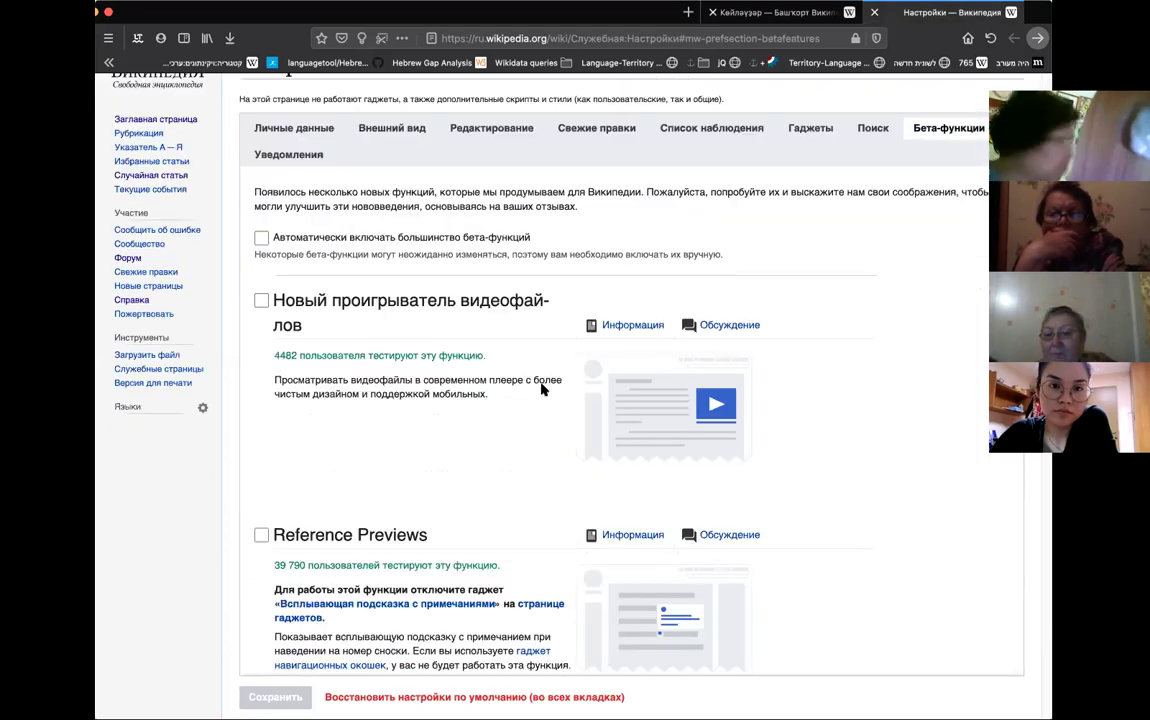
{"action": "scroll", "coordinate": [275, 393], "scroll_direction": "down", "scroll_amount": 10}
{"action": "left_click", "coordinate": [260, 371]}
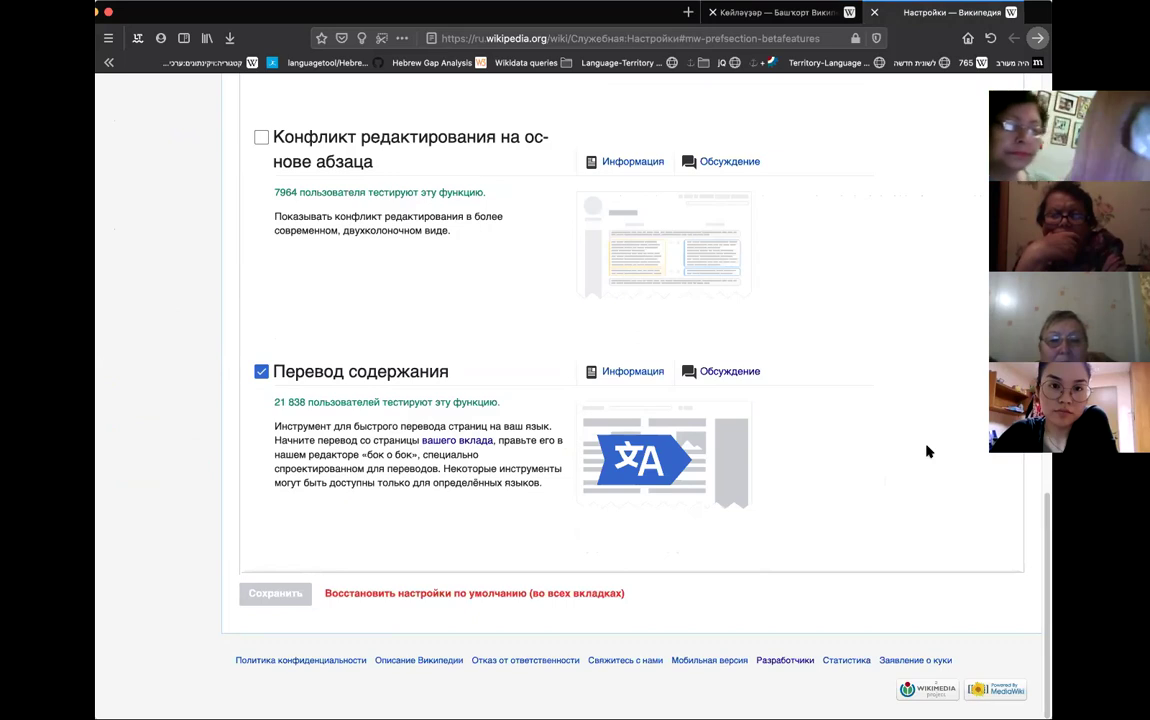
Open the Переводы page on Russian Wikipedia and the matching Тәржемәләр page on Bashkir Wikipedia
{"action": "scroll", "coordinate": [928, 452], "scroll_direction": "up", "scroll_amount": 15}
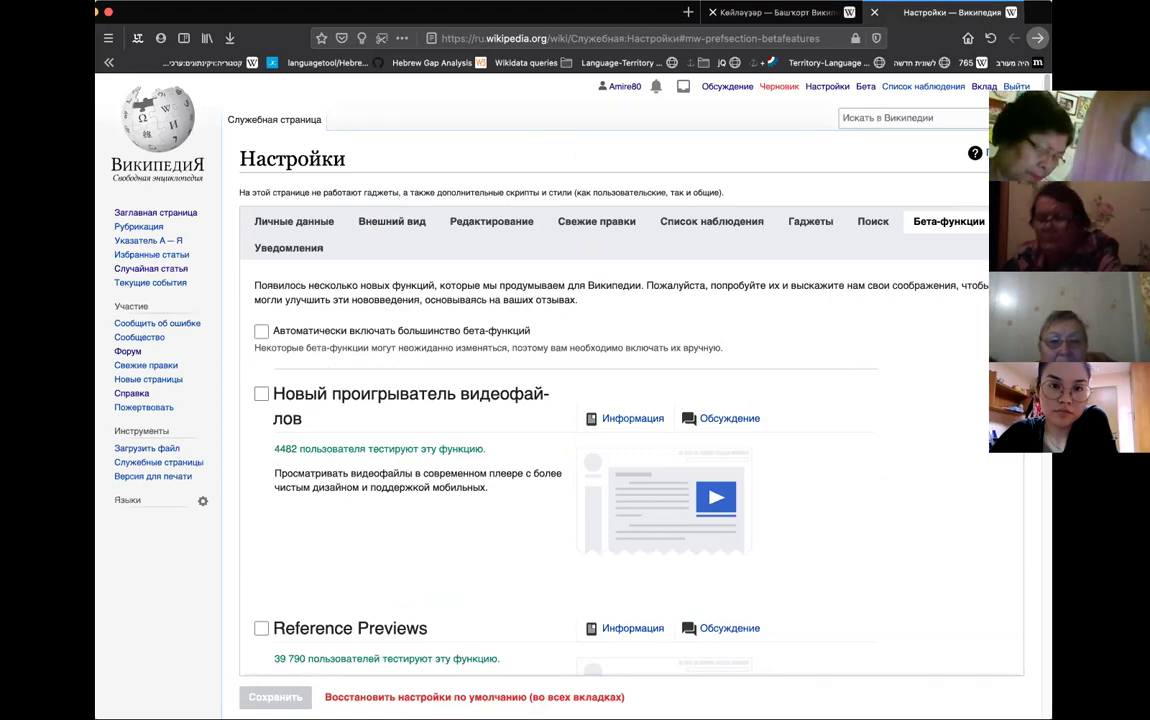
{"action": "key", "text": "ctrl+shift+Tab"}
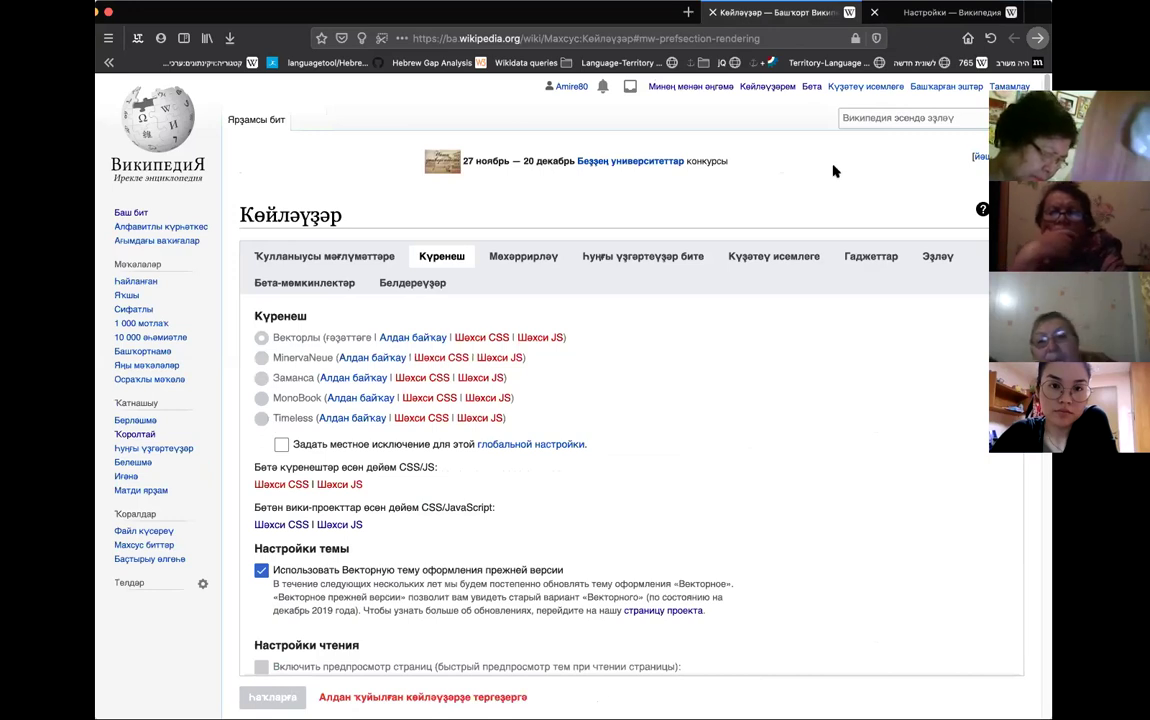
{"action": "key", "text": "ctrl+Tab"}
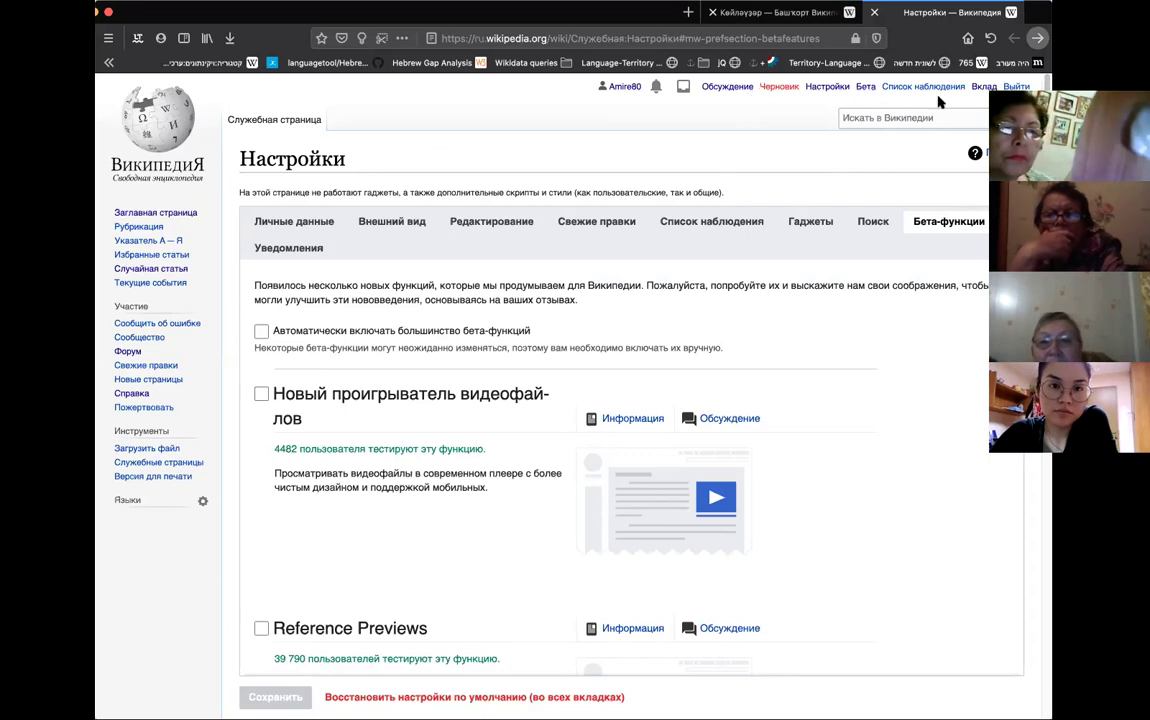
{"action": "mouse_move", "coordinate": [984, 86]}
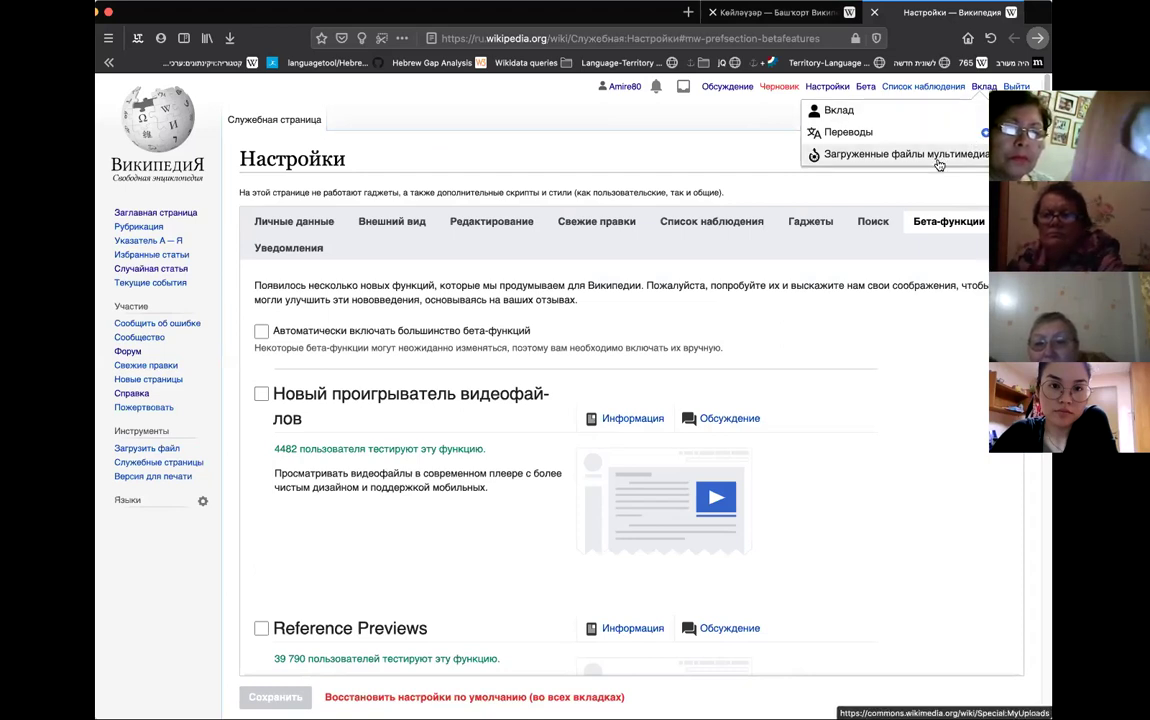
{"action": "left_click", "coordinate": [849, 133]}
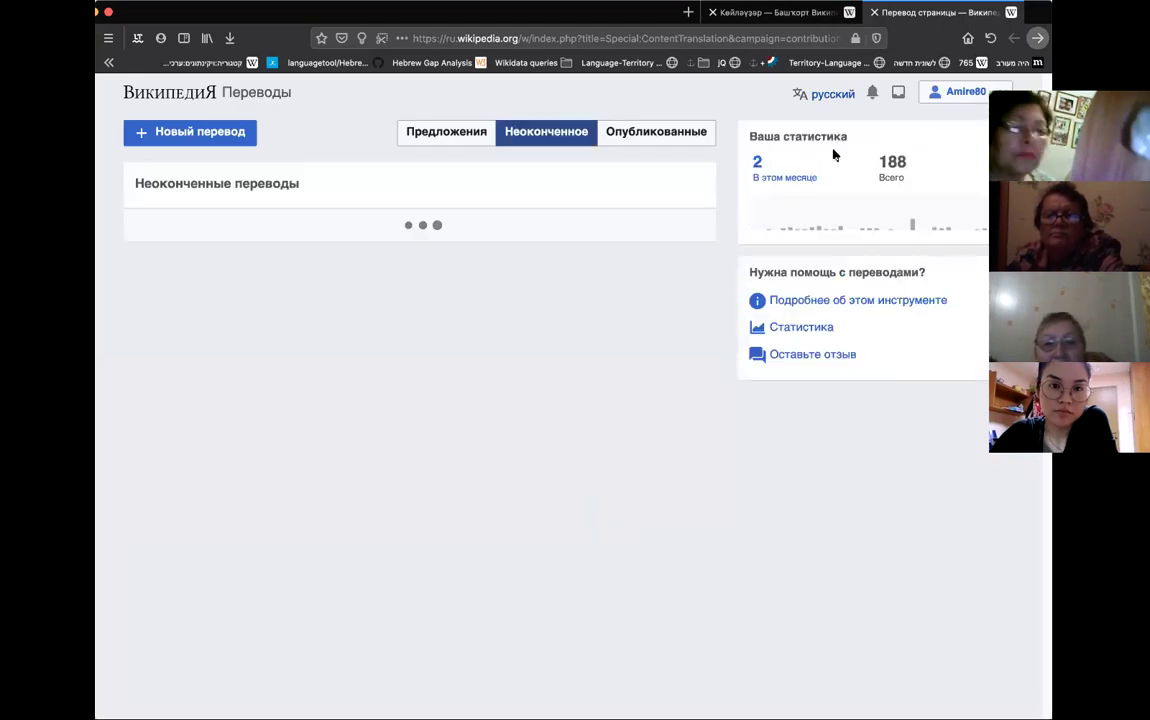
{"action": "key", "text": "ctrl+shift+Tab"}
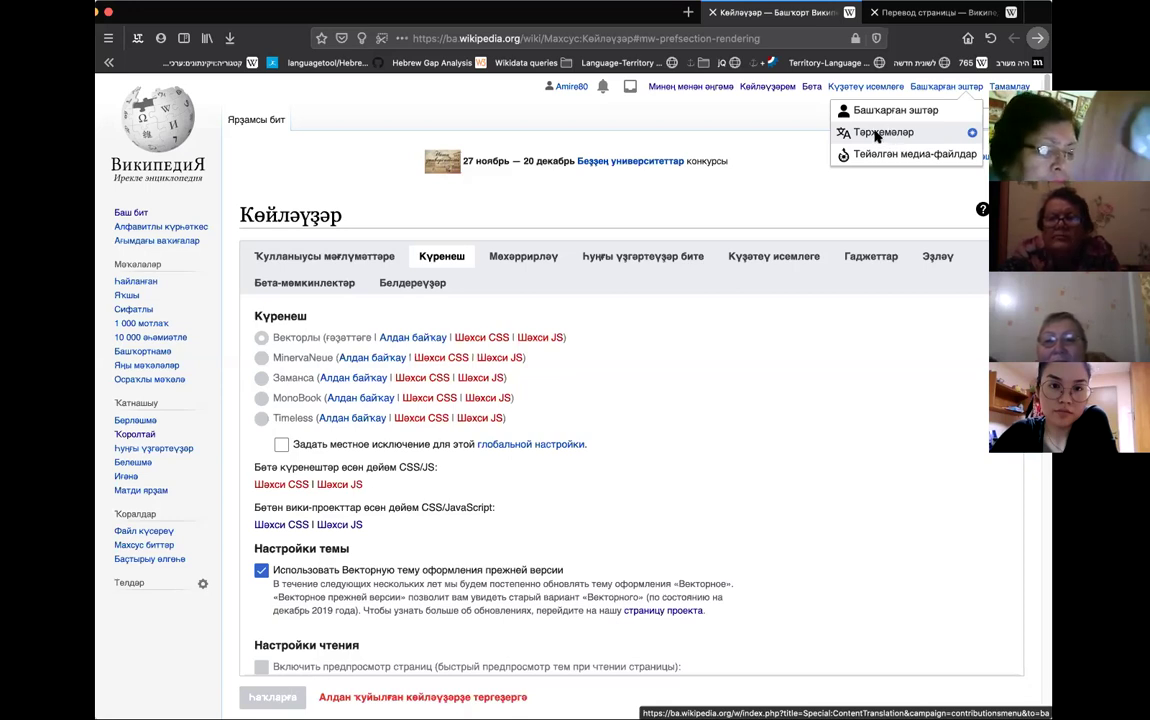
{"action": "left_click", "coordinate": [876, 134]}
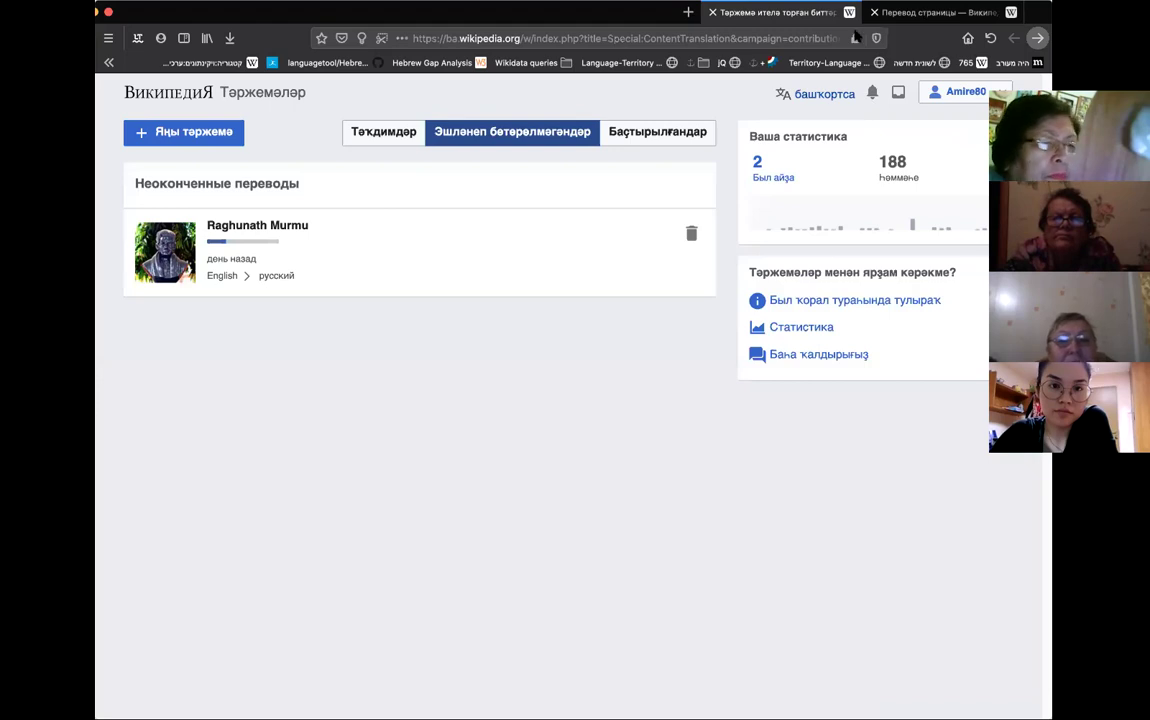
Look through the list of published translations on the Russian Wikipedia translation page
{"action": "key", "text": "ctrl+Tab"}
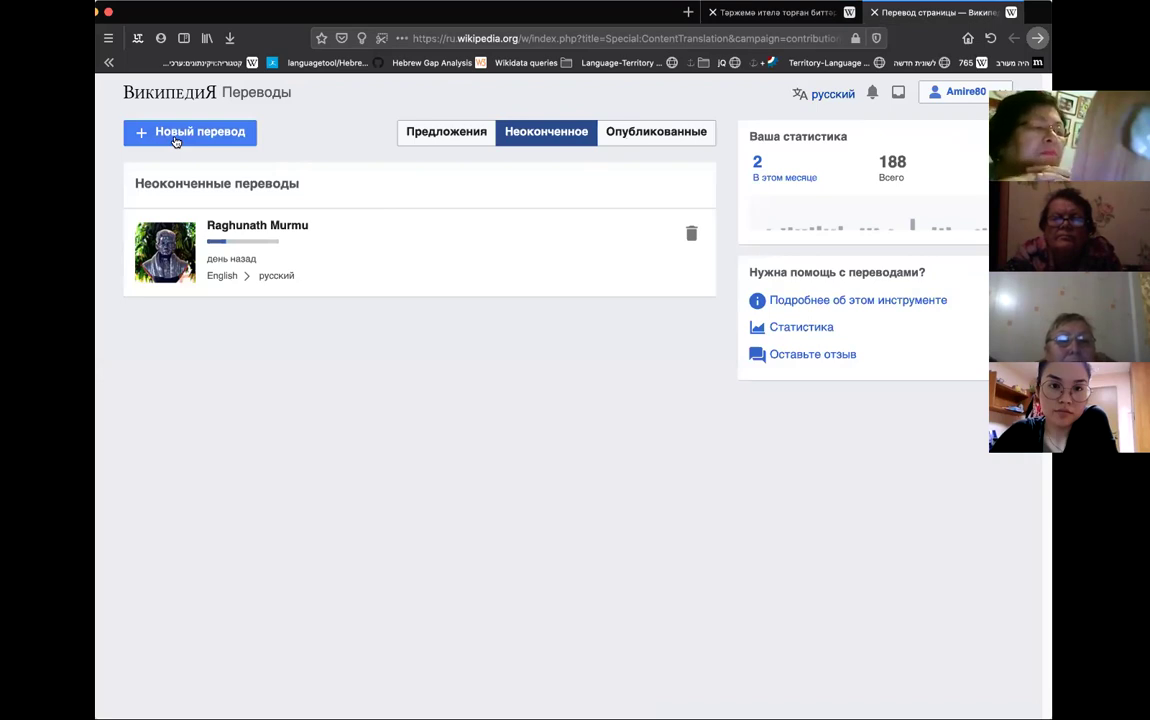
{"action": "left_click", "coordinate": [677, 136]}
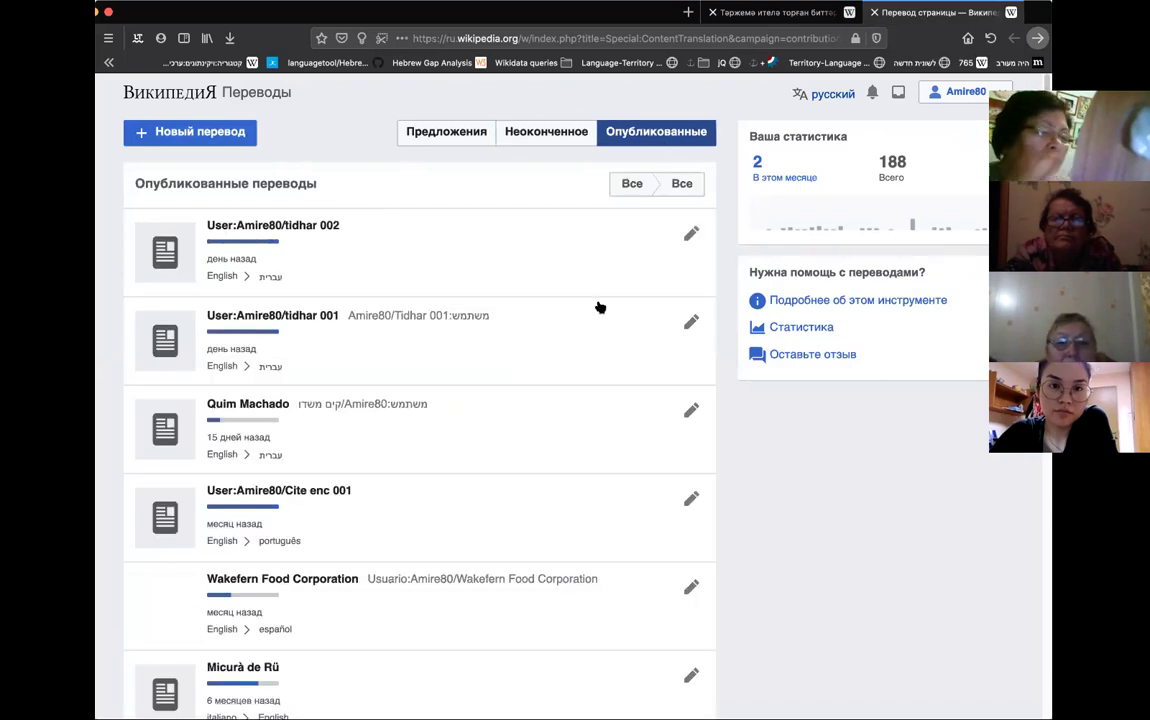
{"action": "scroll", "coordinate": [600, 307], "scroll_direction": "down", "scroll_amount": 10}
{"action": "scroll", "coordinate": [598, 306], "scroll_direction": "down", "scroll_amount": 5}
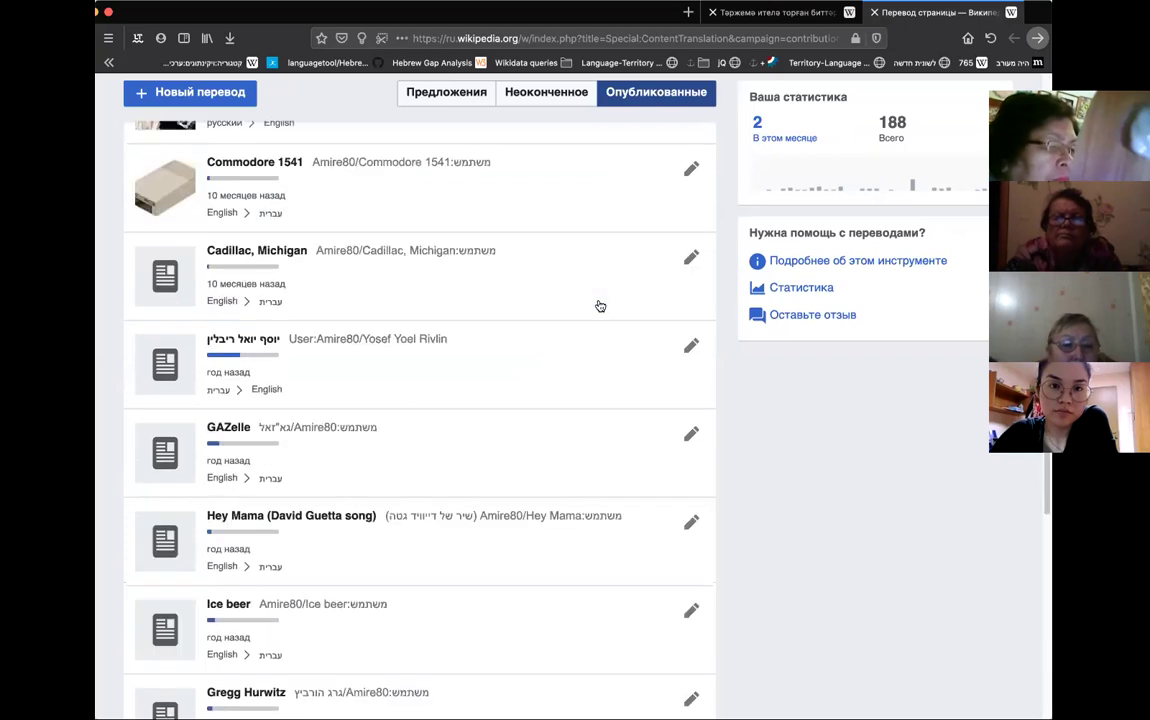
{"action": "scroll", "coordinate": [598, 306], "scroll_direction": "up", "scroll_amount": 12}
{"action": "scroll", "coordinate": [447, 110], "scroll_direction": "up", "scroll_amount": 2}
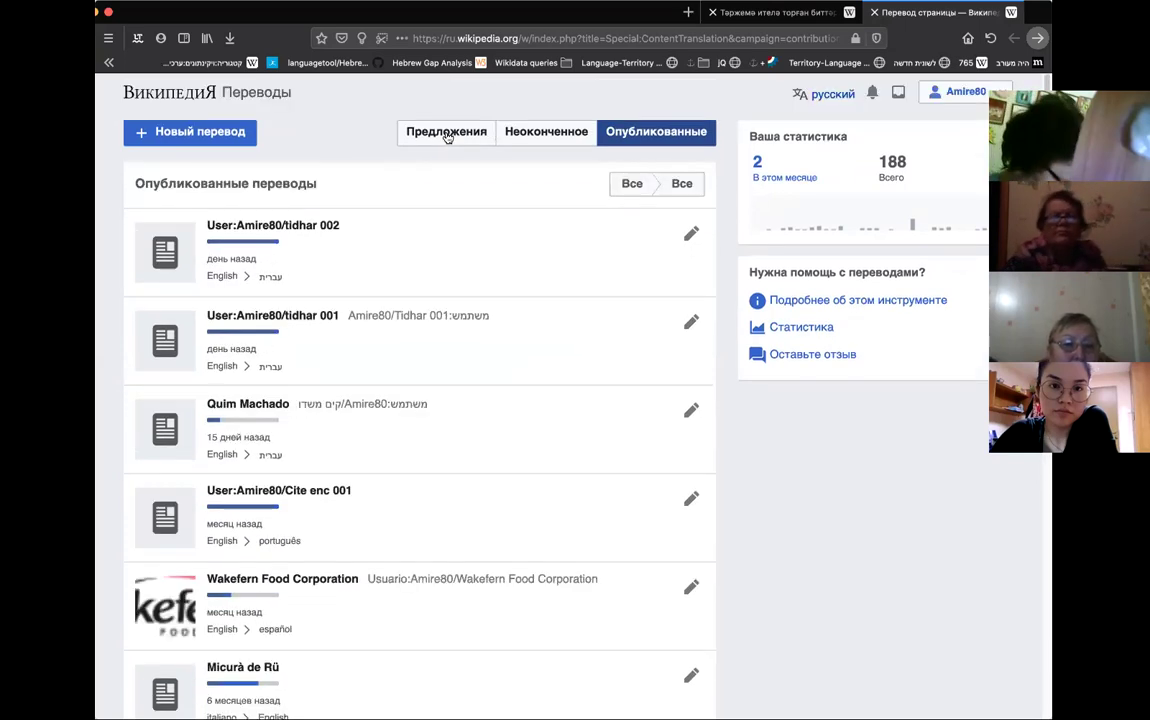
View the translation suggestions, return to the unfinished translations, and compare with the Bashkir translation page
{"action": "left_click", "coordinate": [447, 134]}
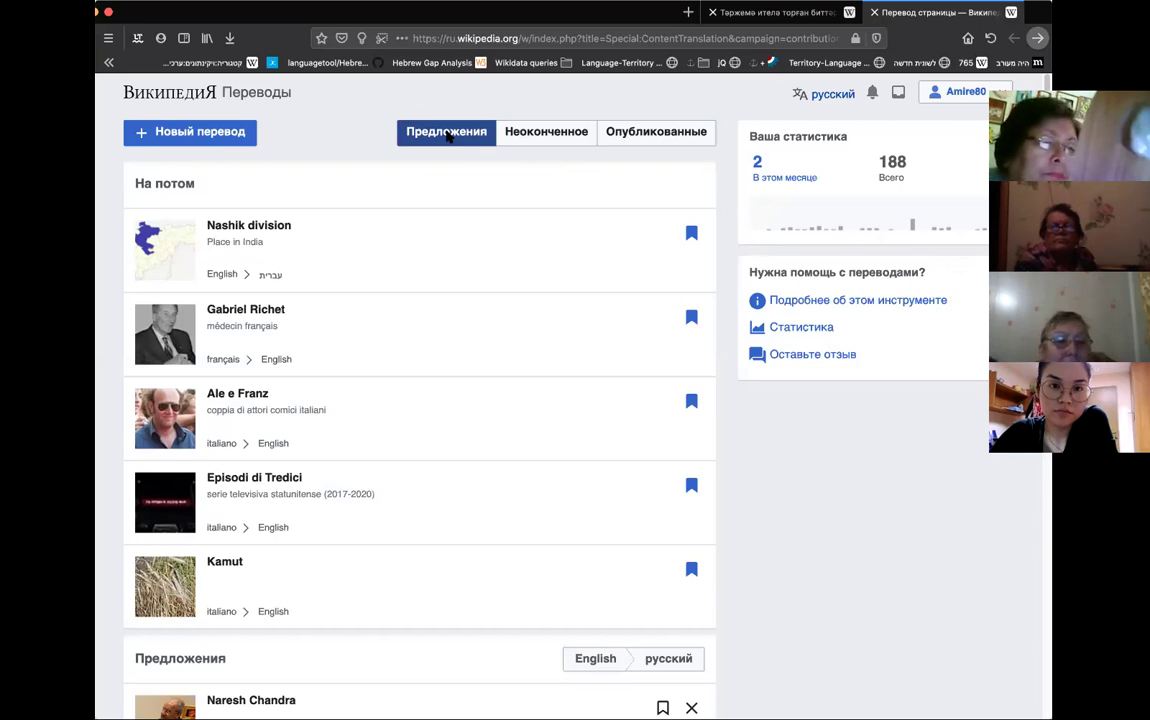
{"action": "left_click", "coordinate": [272, 264]}
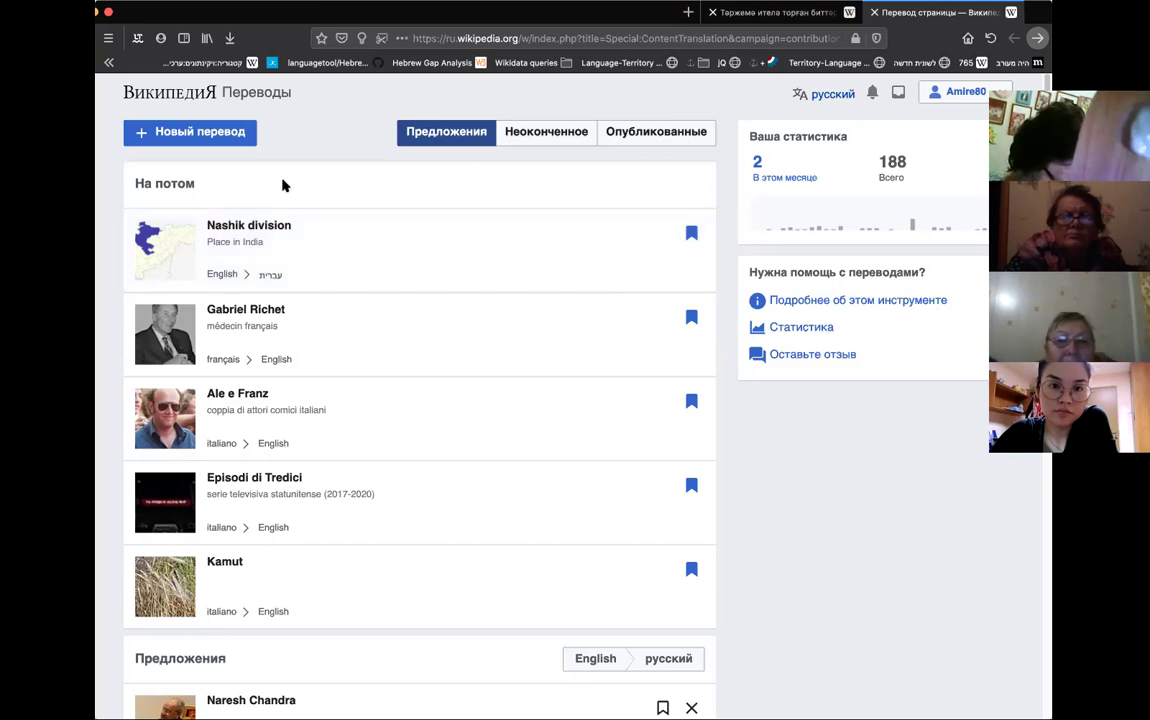
{"action": "left_click", "coordinate": [533, 135]}
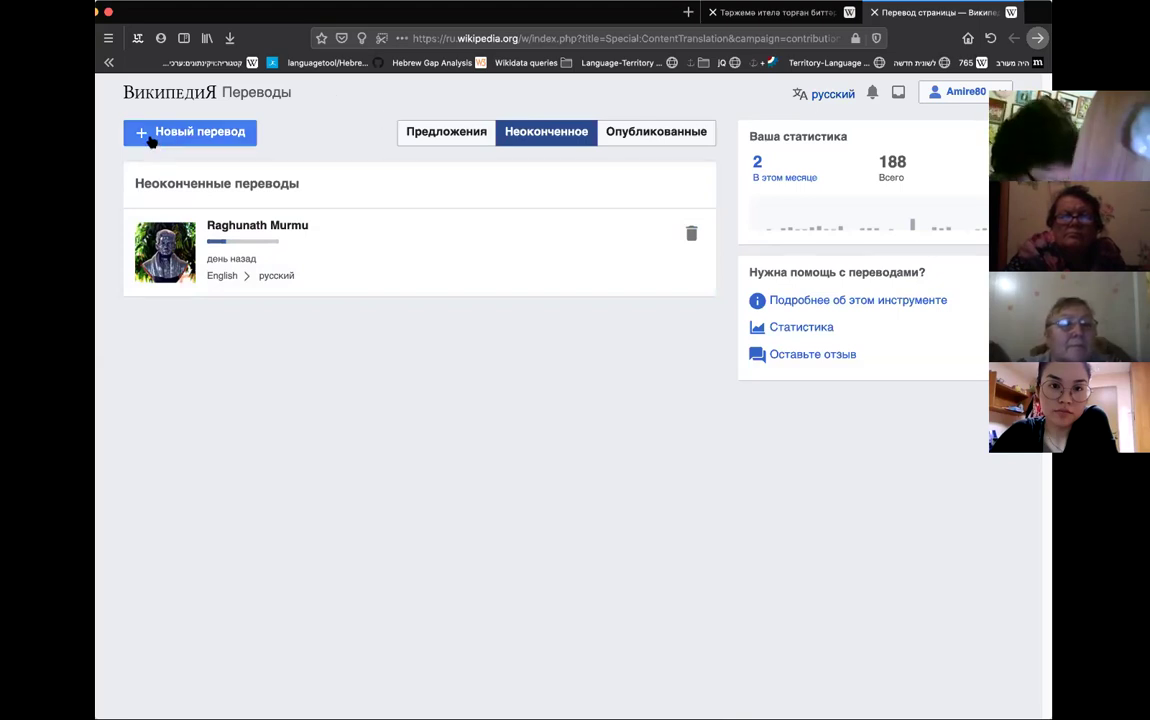
{"action": "key", "text": "ctrl+shift+Tab"}
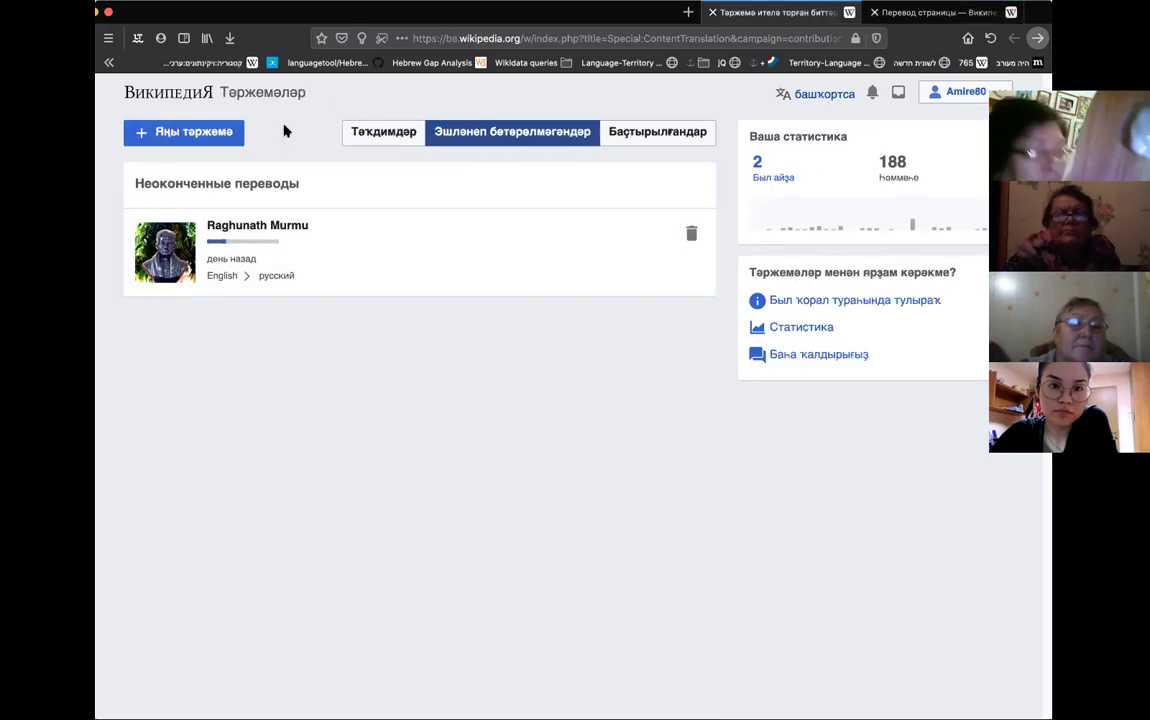
{"action": "key", "text": "ctrl+Tab"}
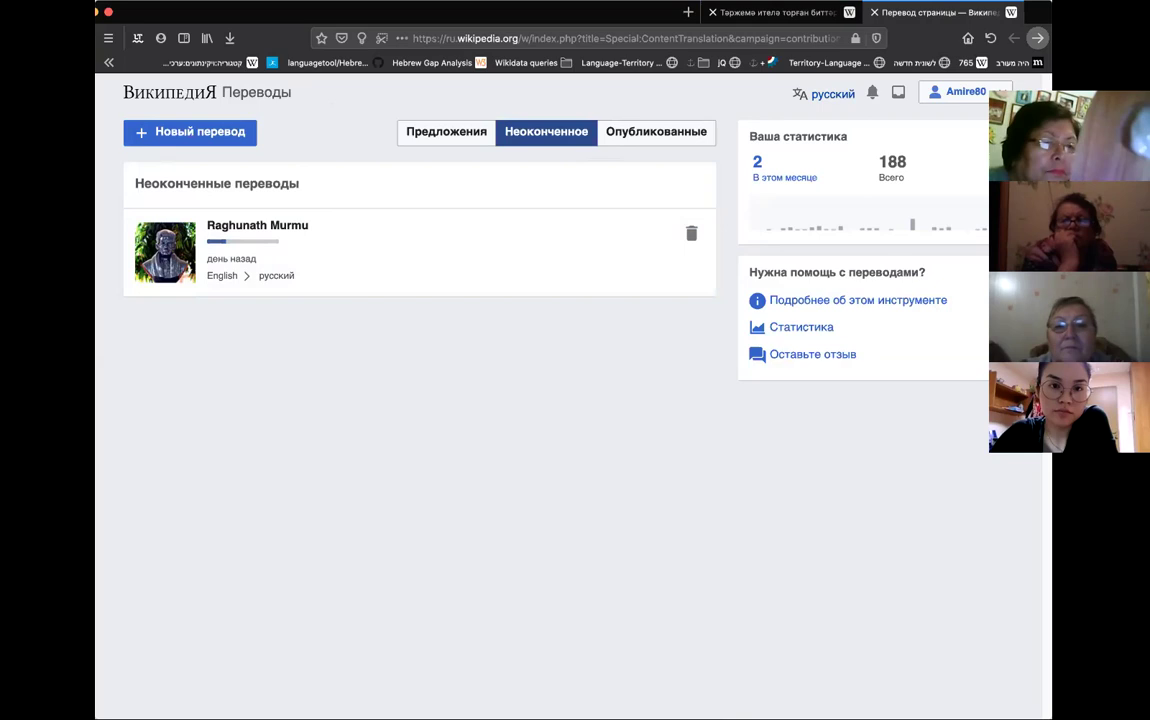
Start a new translation on Russian Wikipedia and set the source language to русский
{"action": "left_click", "coordinate": [177, 135]}
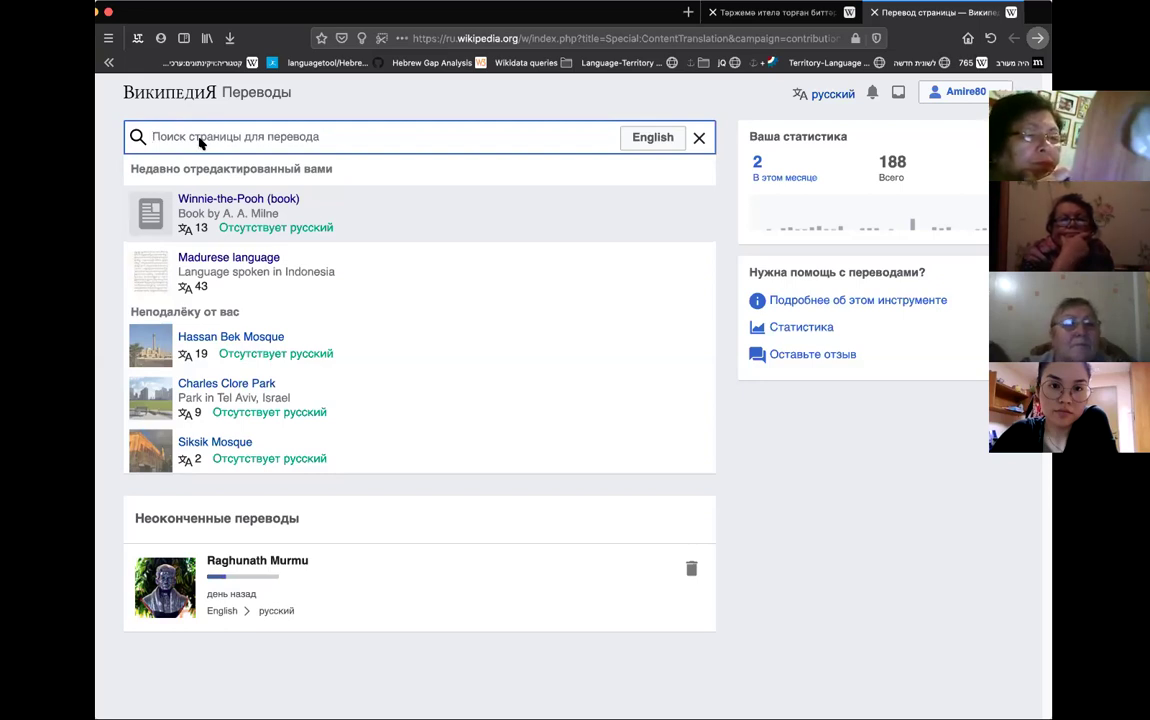
{"action": "left_click", "coordinate": [659, 145]}
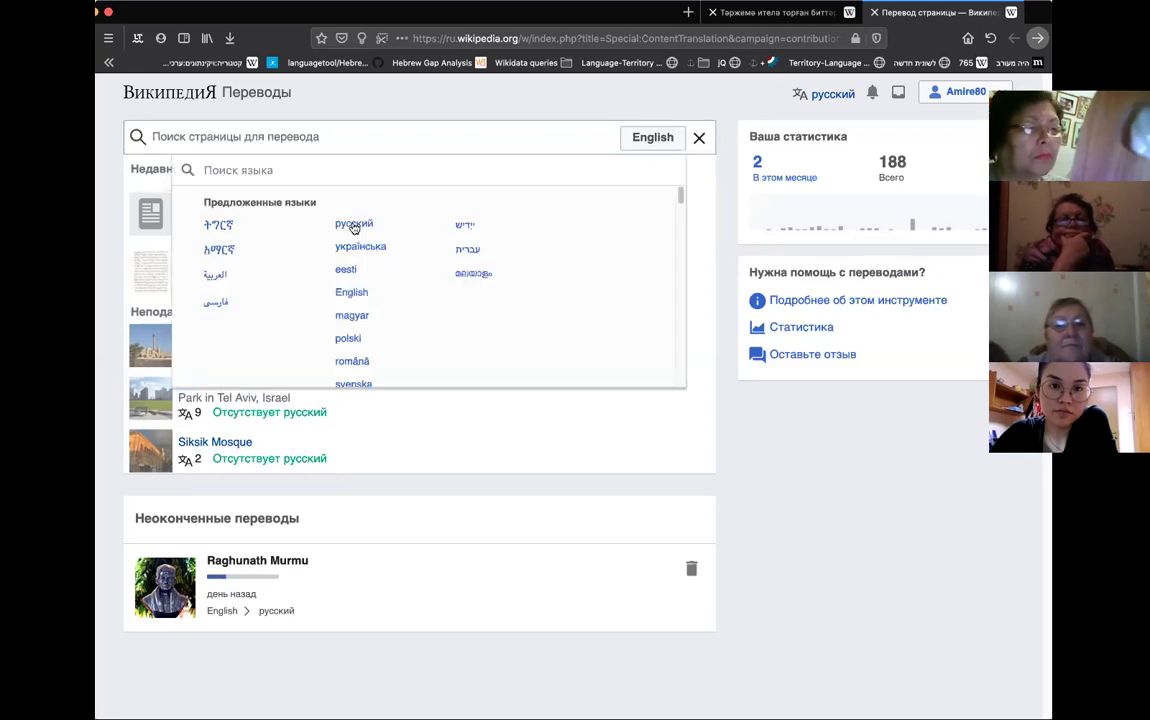
{"action": "left_click", "coordinate": [352, 228]}
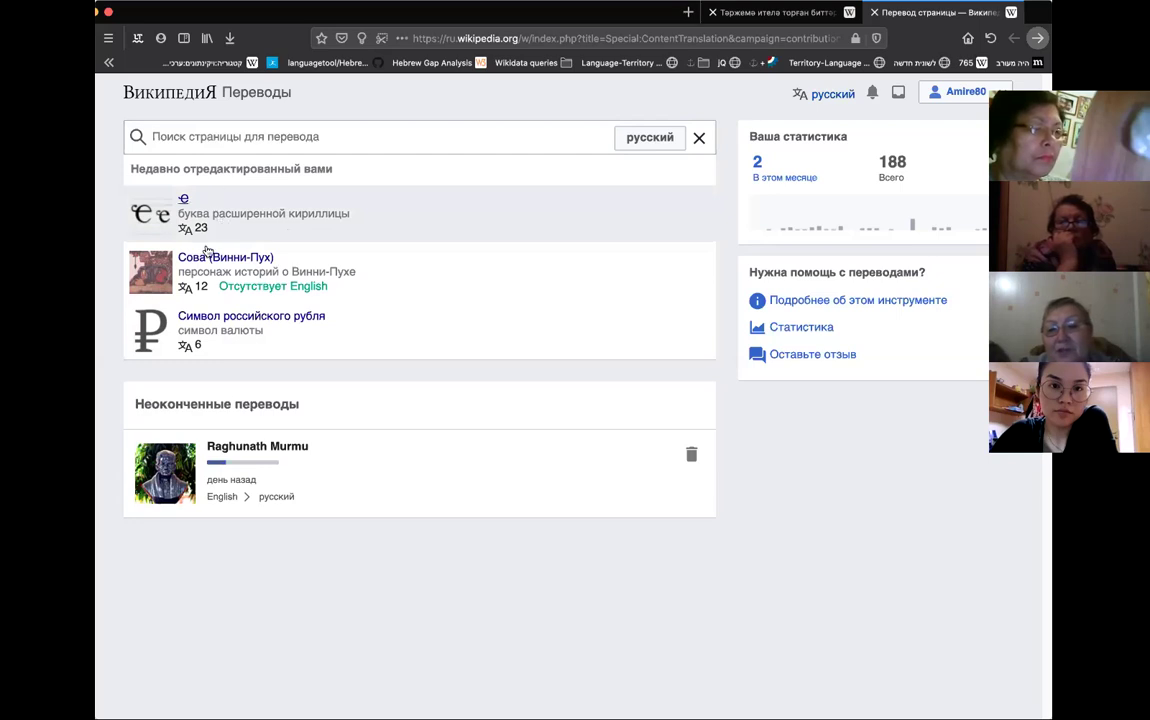
Choose the recently edited page Символ российского рубля for translation and set the target language to башҡортса
{"action": "left_click", "coordinate": [215, 322]}
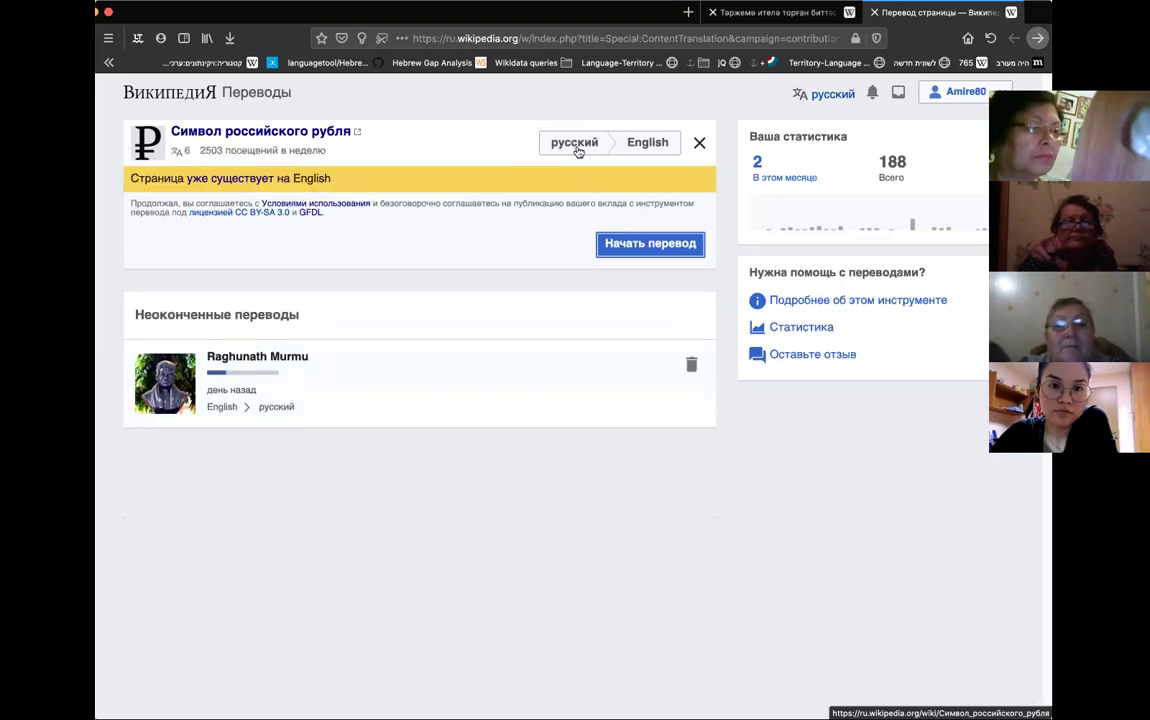
{"action": "left_click", "coordinate": [652, 143]}
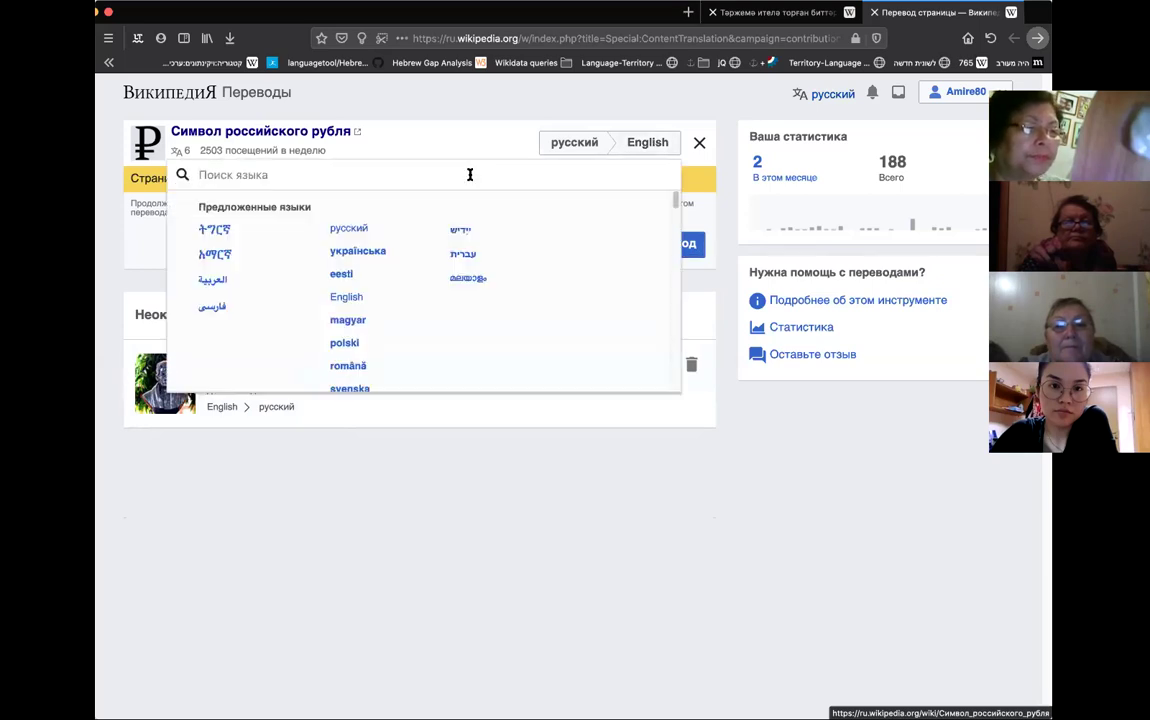
{"action": "type", "text": "bashk"}
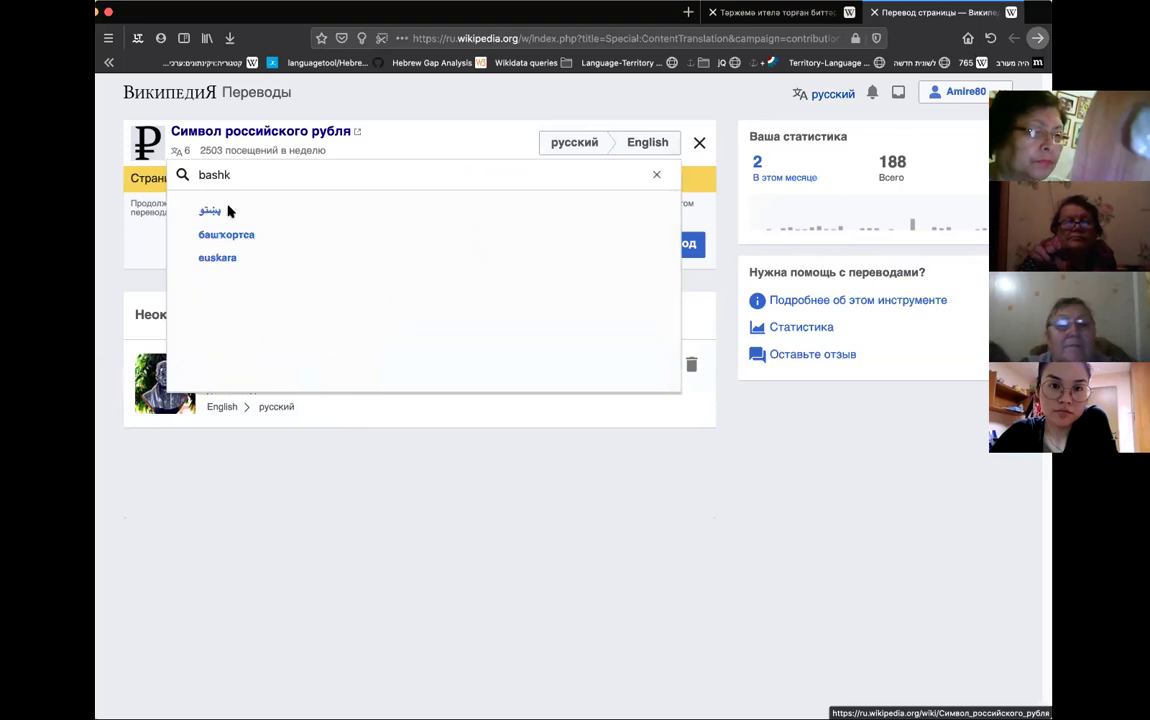
{"action": "left_click", "coordinate": [226, 210]}
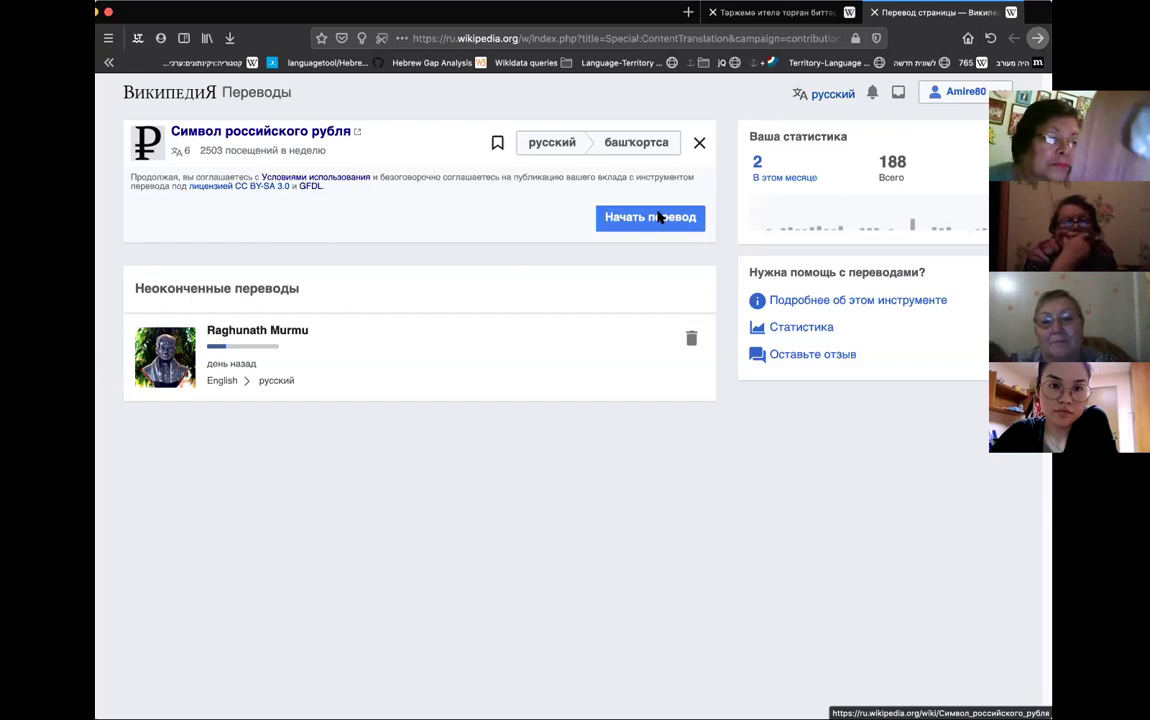
Open the source article Символ российского рубля in a separate tab and look over its introduction and contents
{"action": "left_click", "coordinate": [327, 134], "text": "super"}
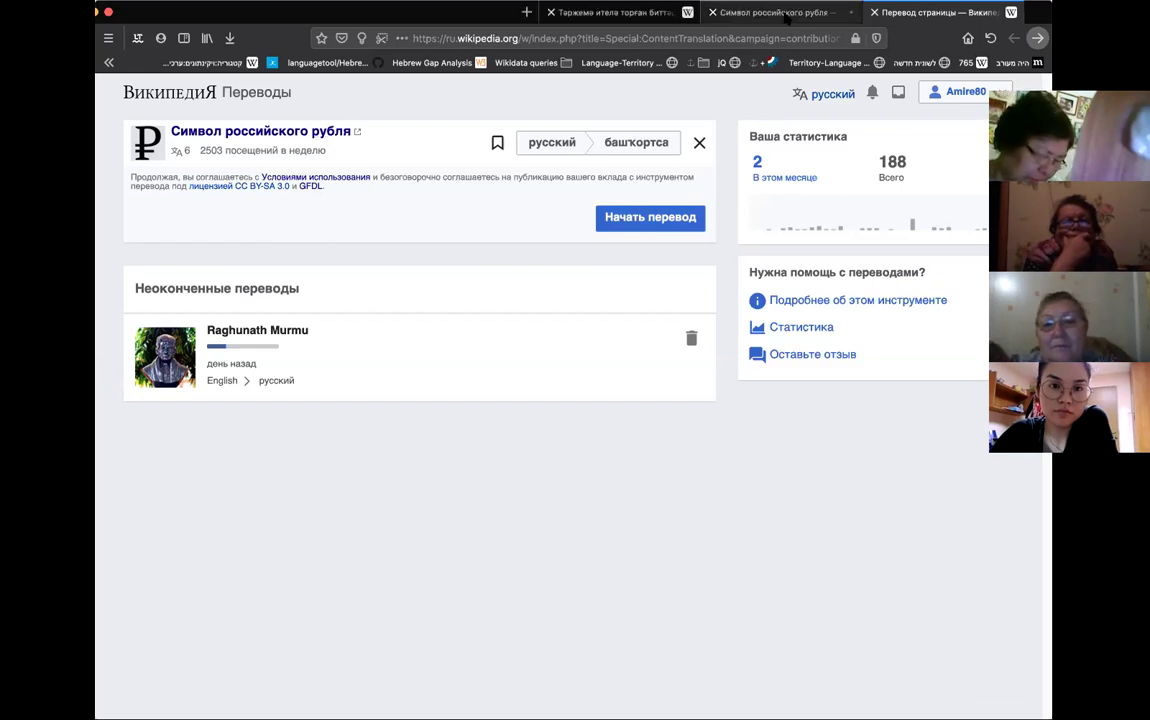
{"action": "key", "text": "ctrl+Tab"}
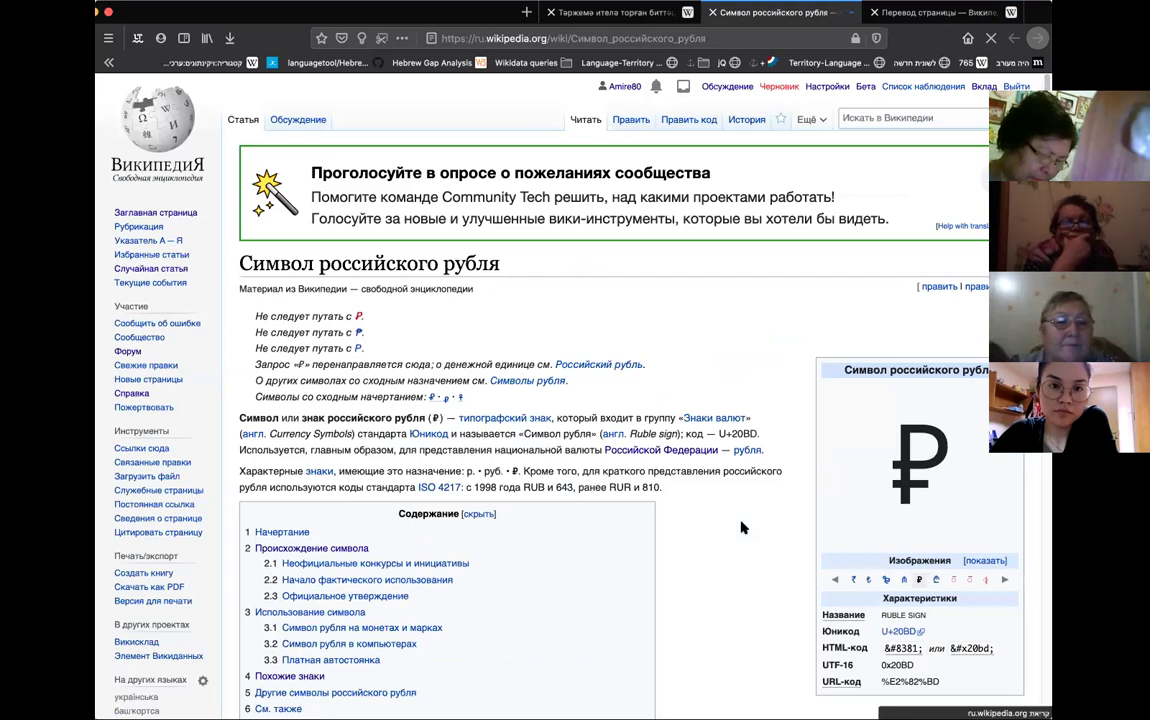
{"action": "scroll", "coordinate": [741, 527], "scroll_direction": "down", "scroll_amount": 2}
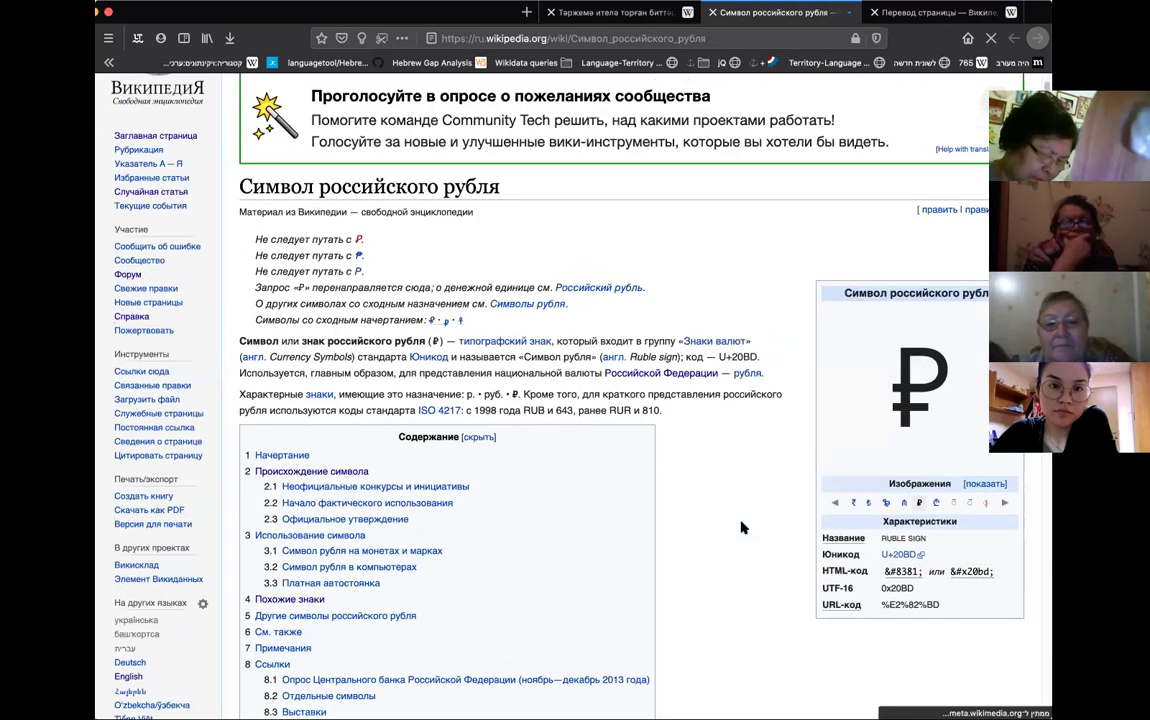
{"action": "scroll", "coordinate": [741, 527], "scroll_direction": "up", "scroll_amount": 2}
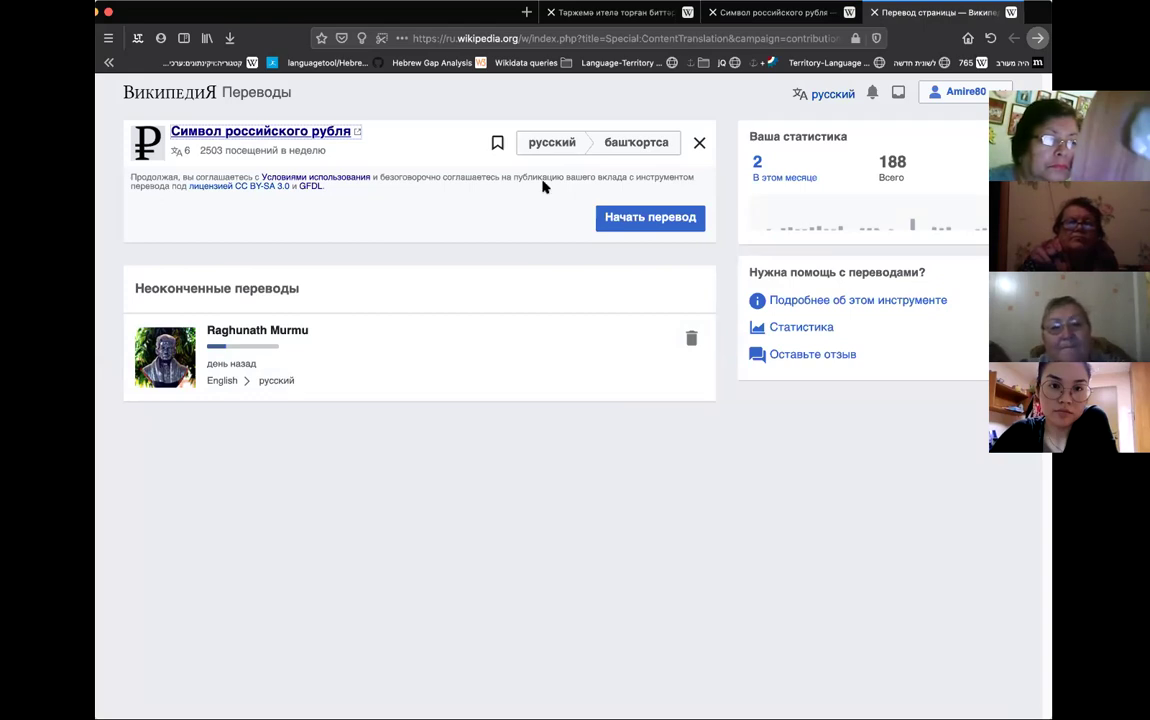
Start the translation of Символ российского рубля from Russian into Bashkir
{"action": "left_click", "coordinate": [667, 222]}
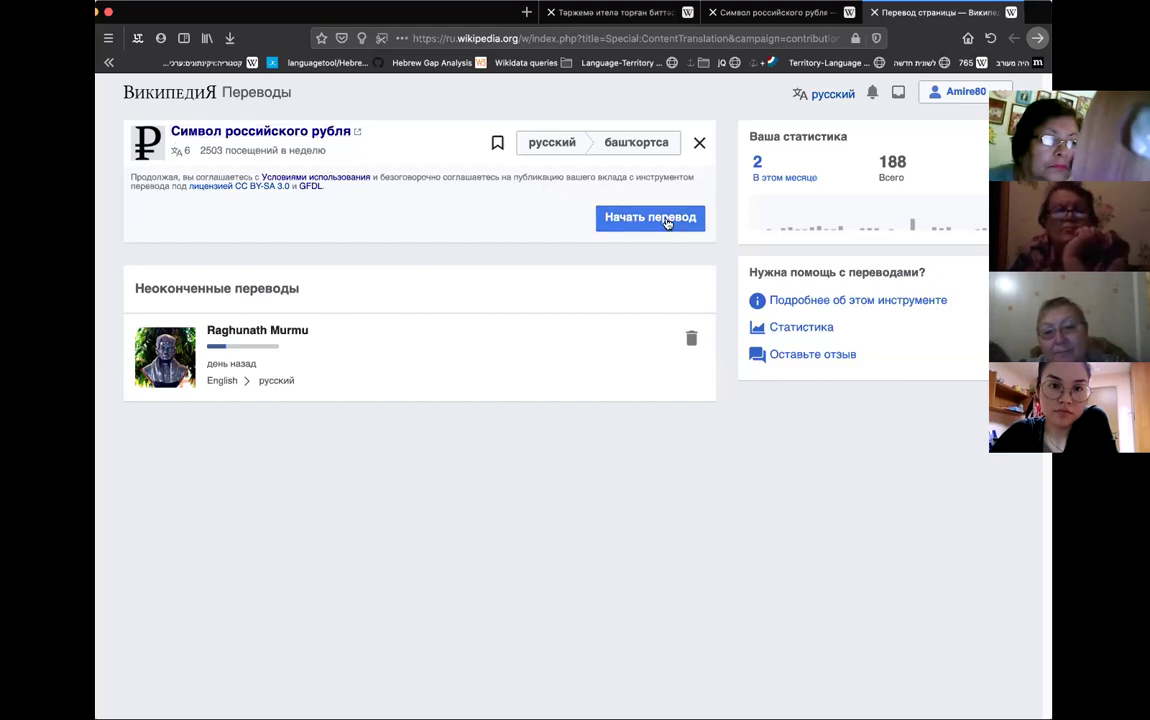
{"action": "left_click", "coordinate": [667, 221]}
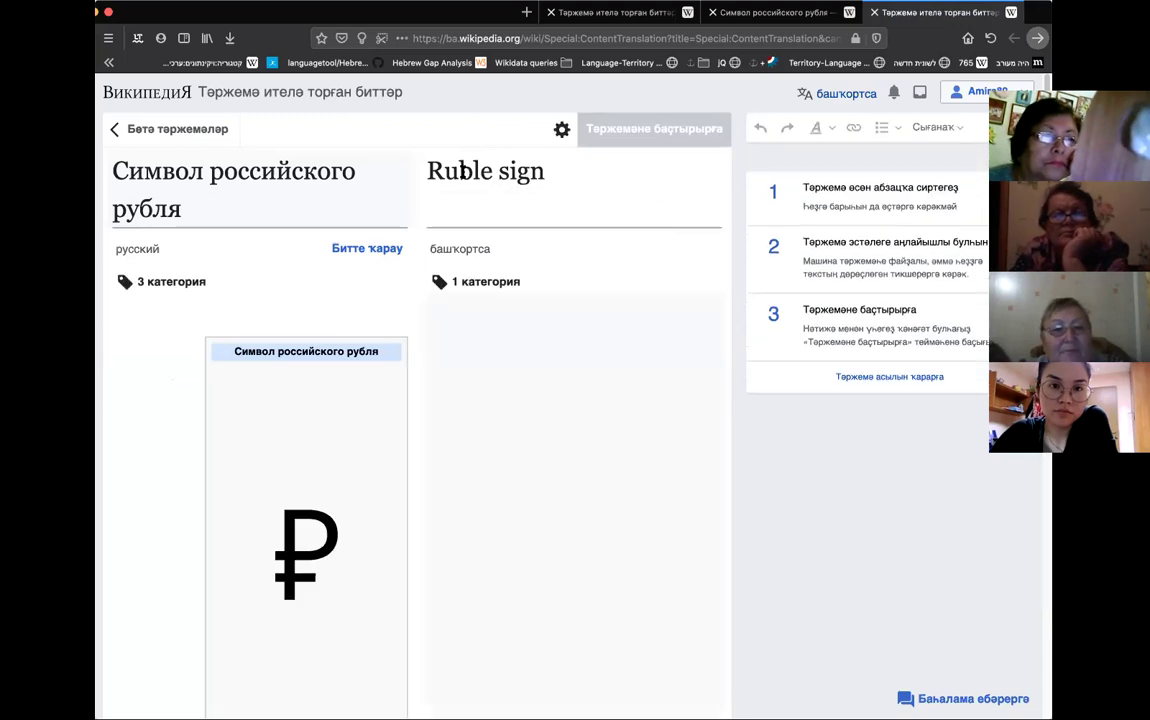
Turn off LanguageTool's grammar and spelling check for this website so it does not flag the translated title
{"action": "left_click", "coordinate": [517, 170]}
{"action": "triple_click", "coordinate": [517, 170]}
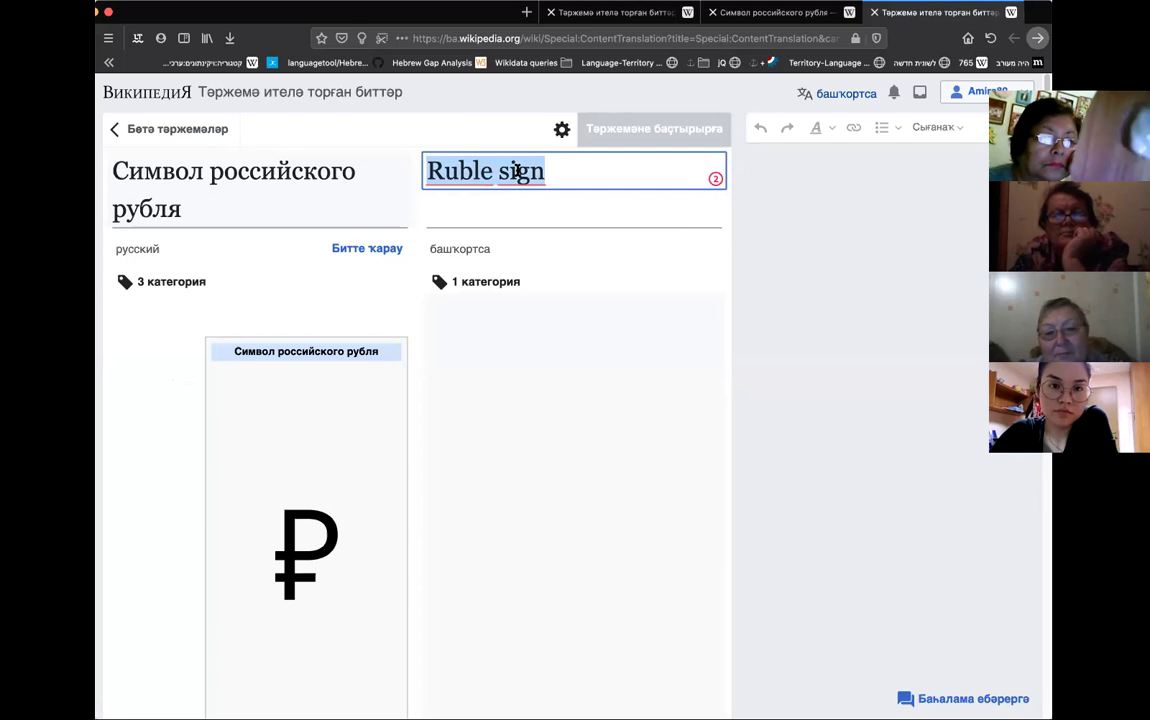
{"action": "left_click", "coordinate": [507, 174]}
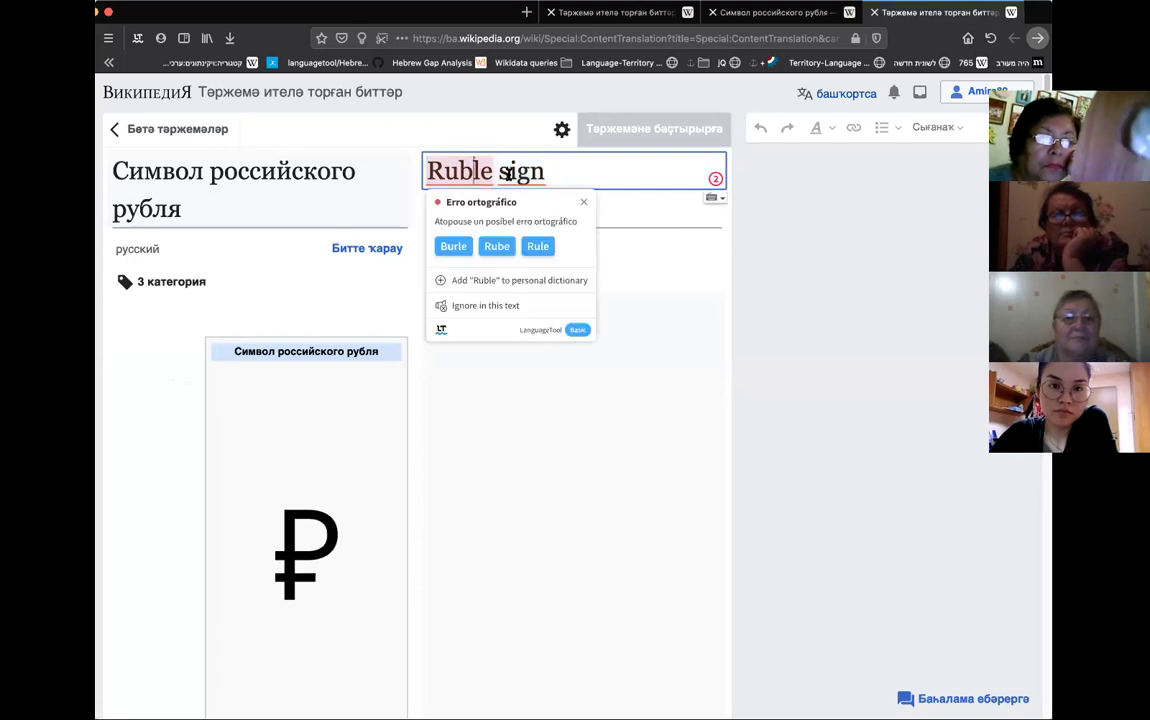
{"action": "left_click", "coordinate": [137, 38]}
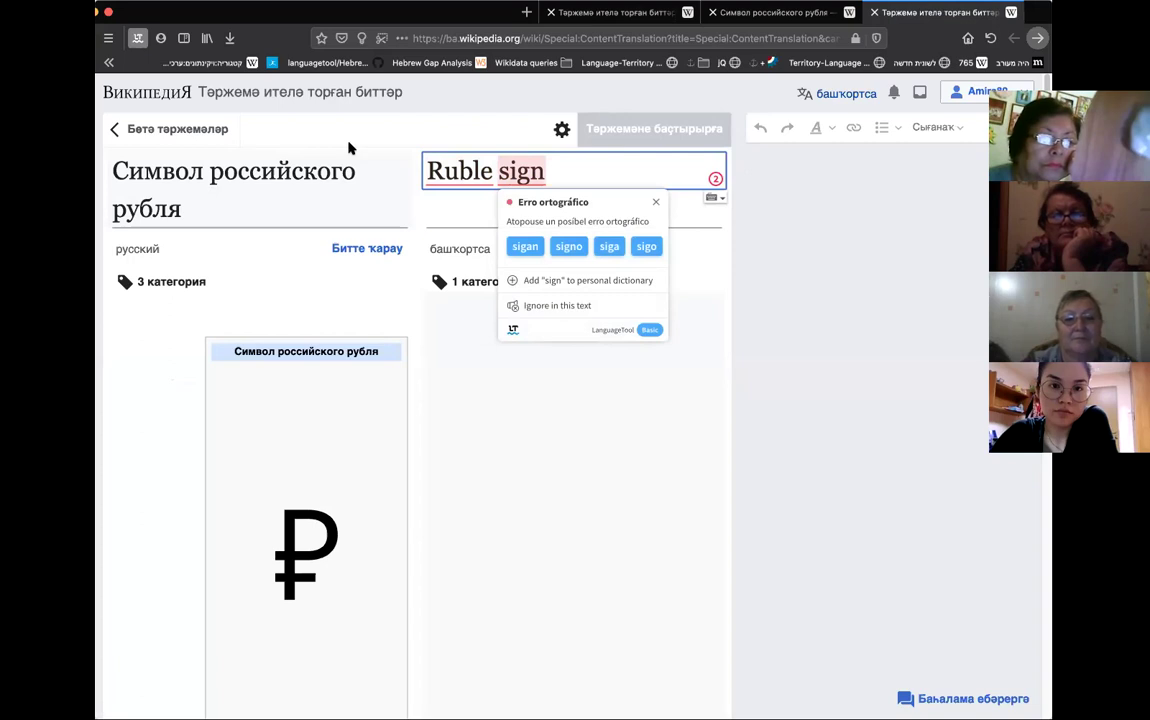
{"action": "left_click", "coordinate": [356, 138]}
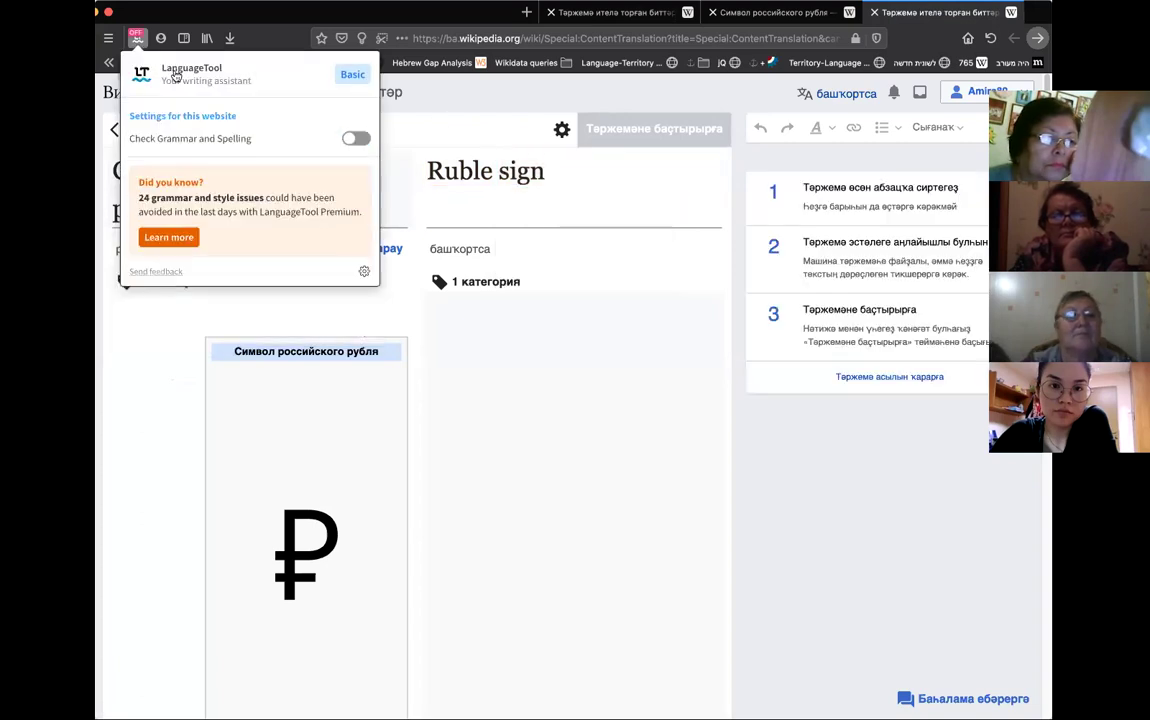
{"action": "left_click", "coordinate": [137, 38]}
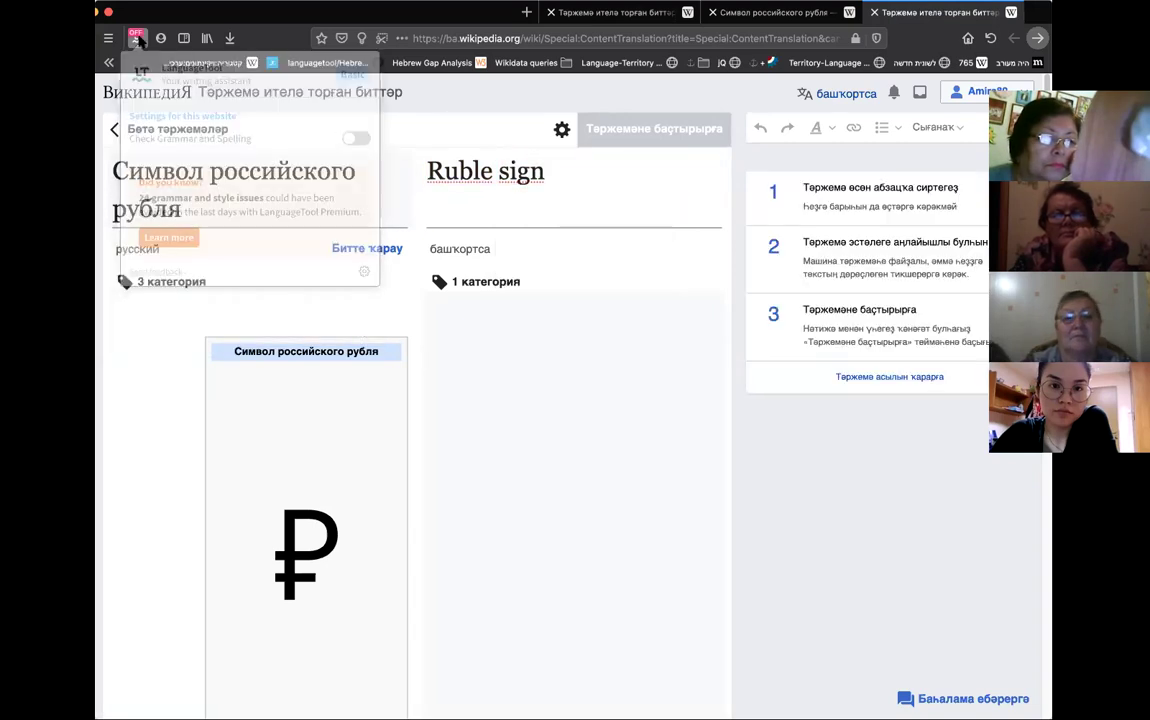
Clear the English title "Ruble sign" from the Bashkir translation's title
{"action": "left_click", "coordinate": [554, 175]}
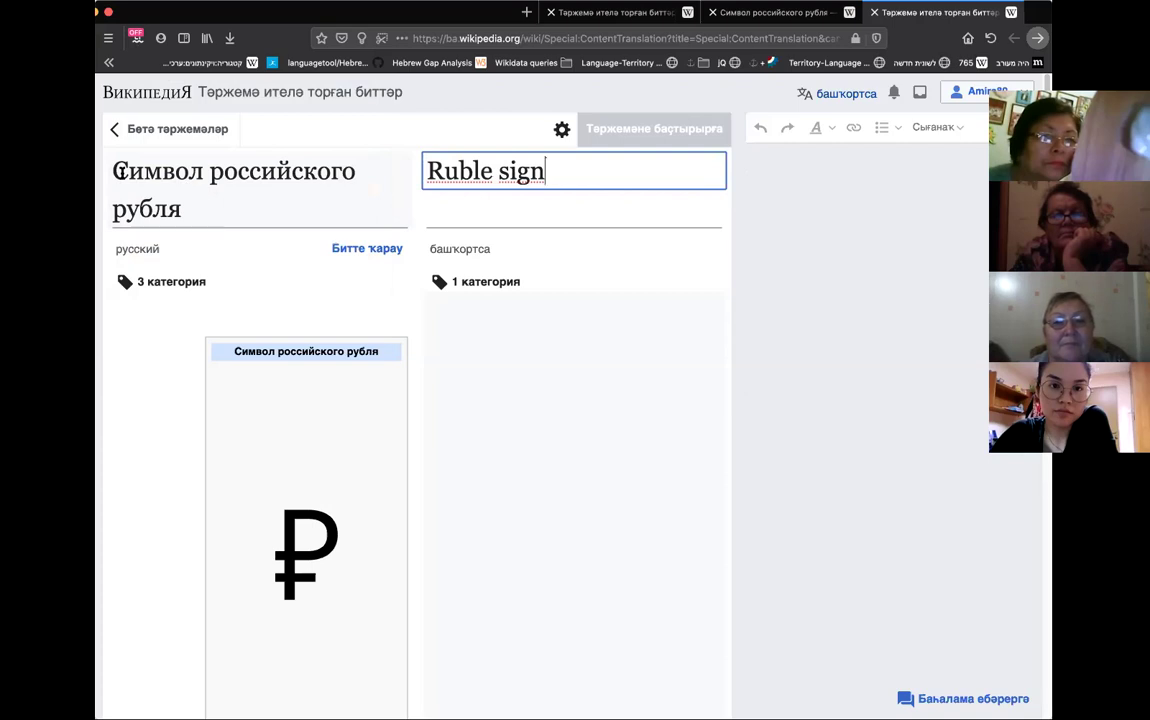
{"action": "left_click", "coordinate": [120, 171]}
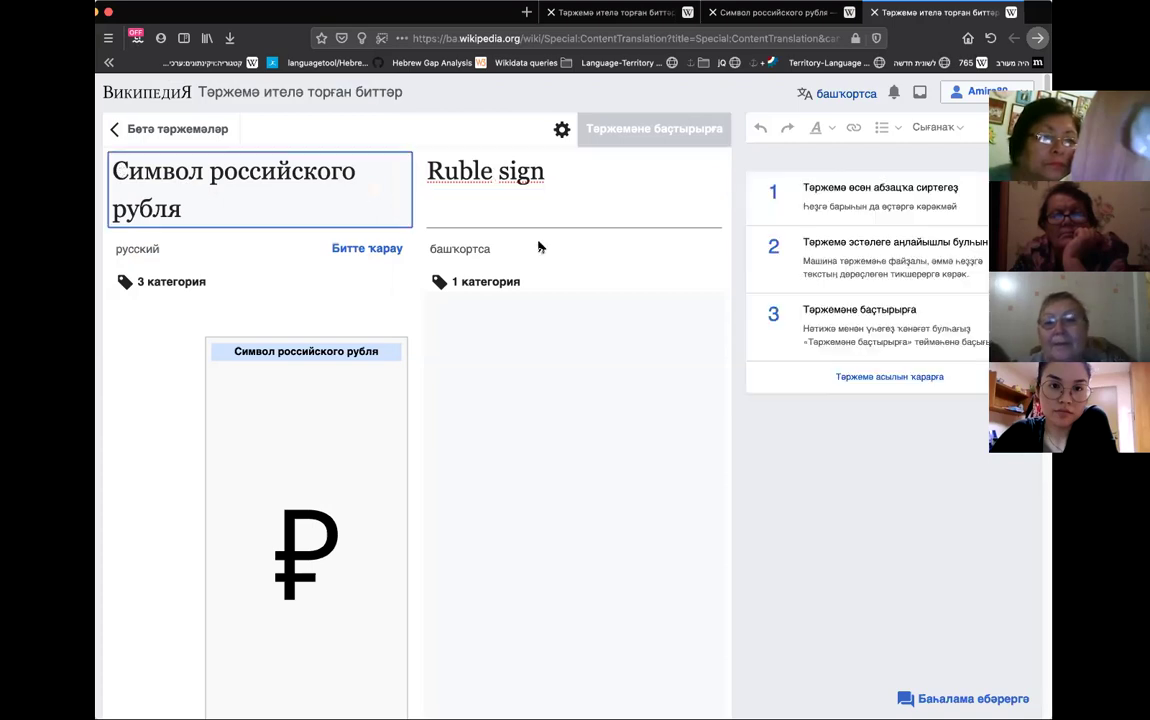
{"action": "key", "text": "Tab"}
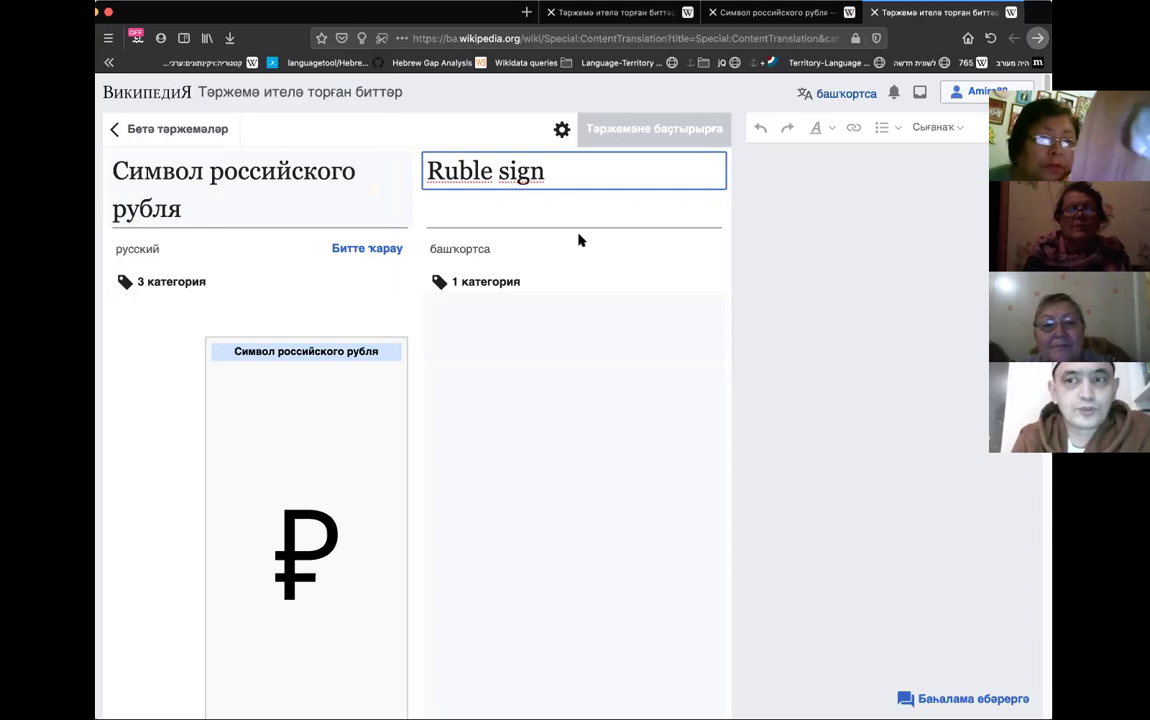
{"action": "key", "text": "ctrl+a"}
{"action": "key", "text": "BackSpace"}
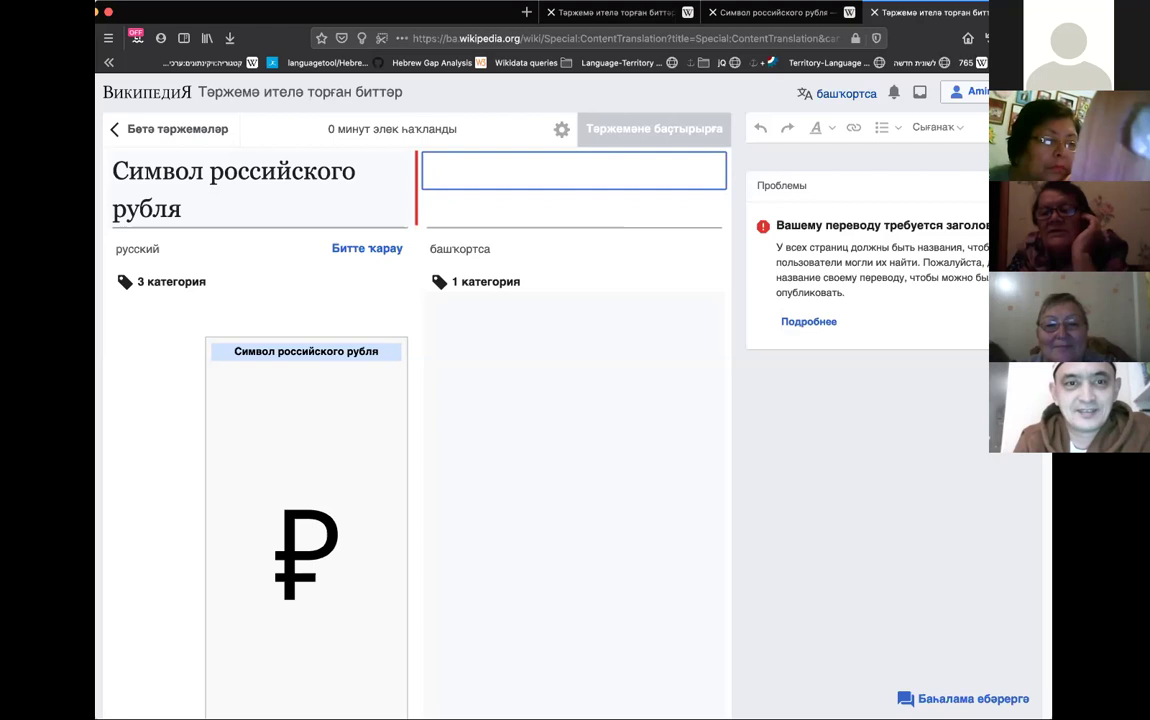
Go from the ruble symbol article to Российский рубль and open its Bashkir version to check the term
{"action": "key", "text": "ctrl+shift+Tab"}
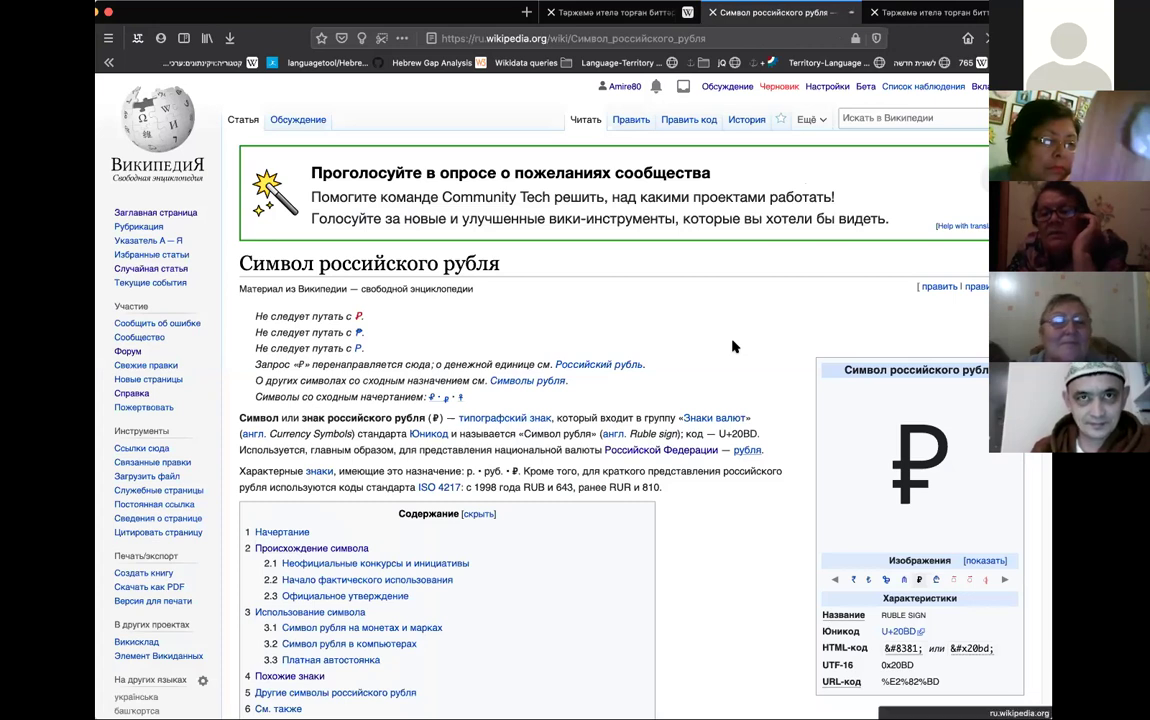
{"action": "left_click", "coordinate": [598, 364]}
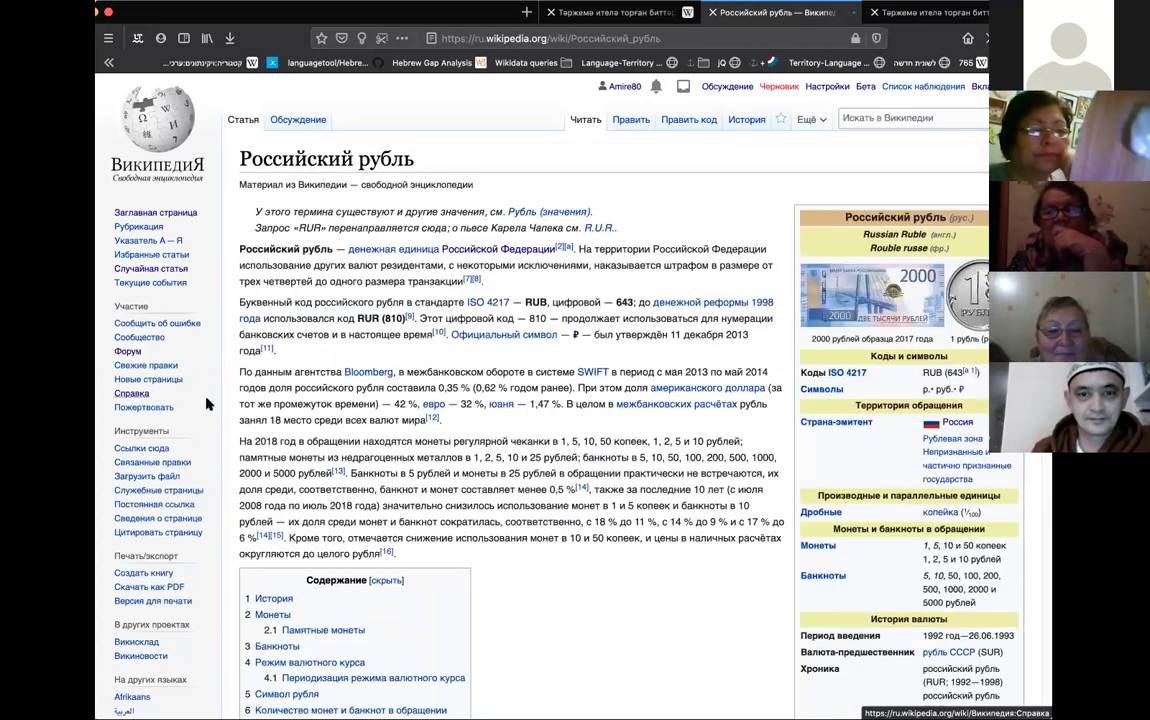
{"action": "scroll", "coordinate": [235, 470], "scroll_direction": "down", "scroll_amount": 5}
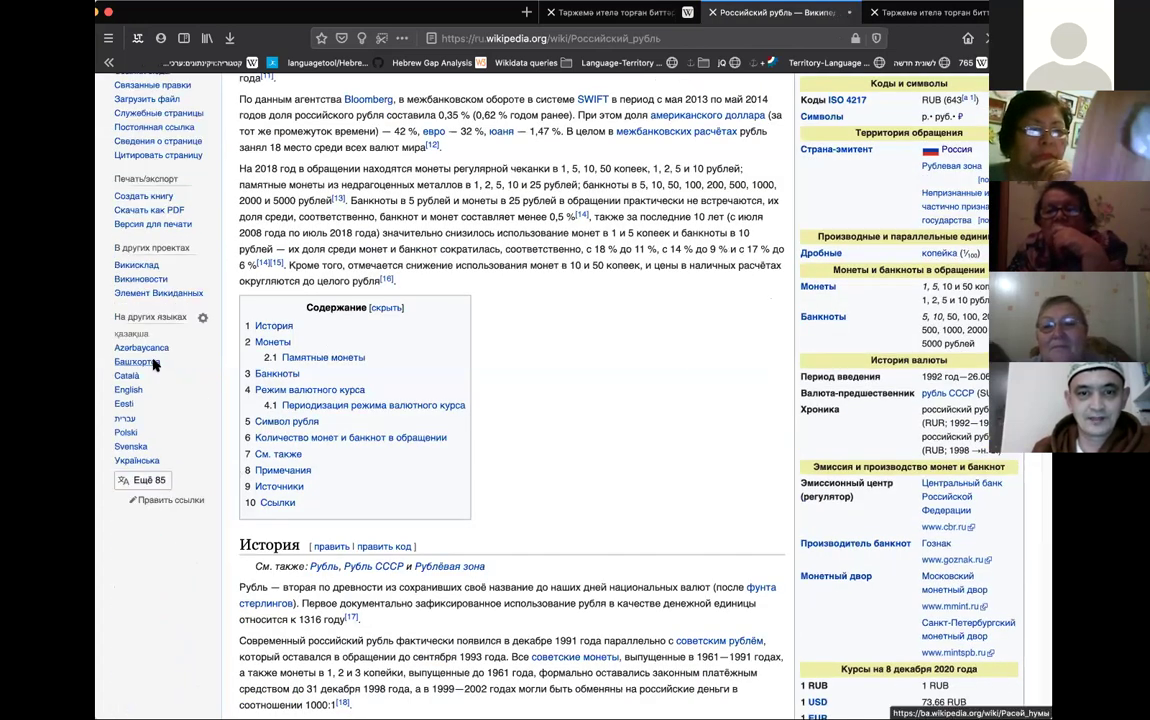
{"action": "left_click", "coordinate": [155, 365]}
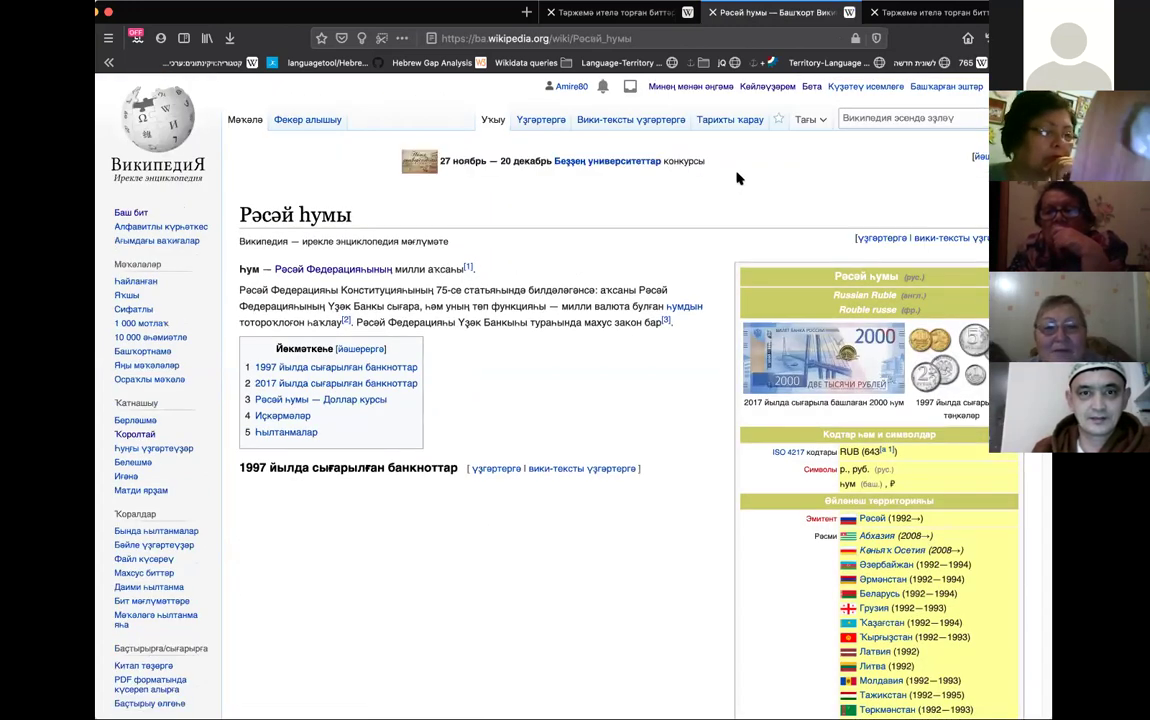
Open the source page Символ российского рубля from the translation editor and examine its links to other languages
{"action": "key", "text": "ctrl+Tab"}
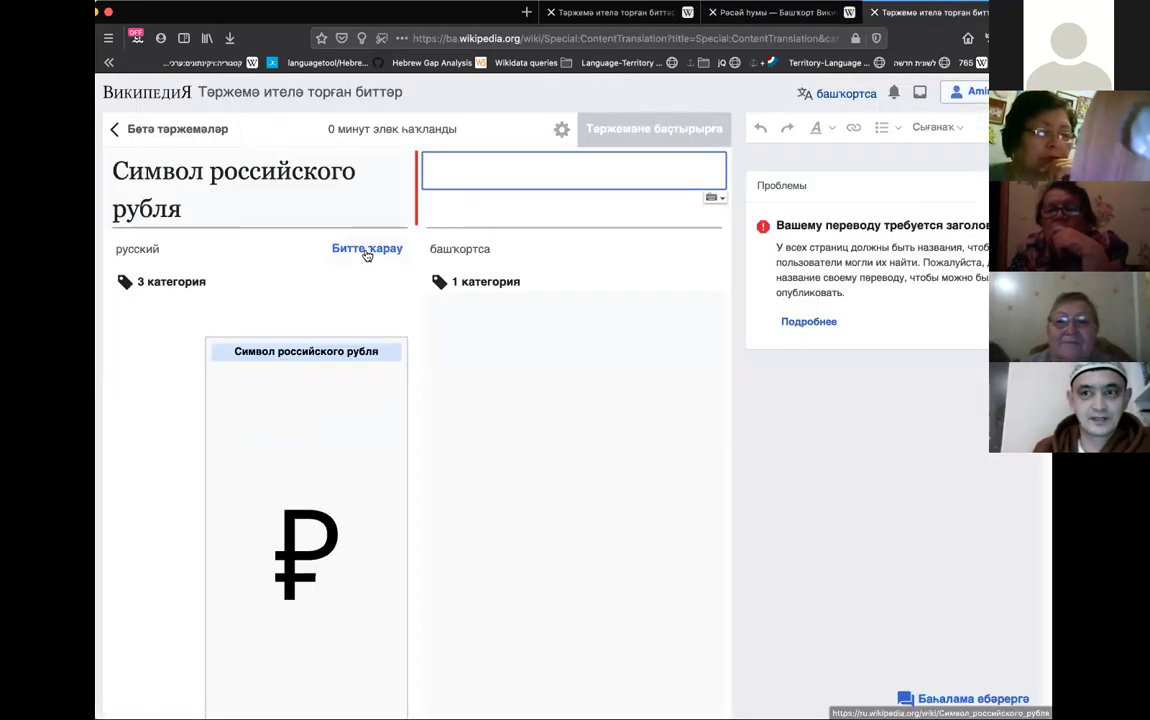
{"action": "left_click", "coordinate": [367, 250]}
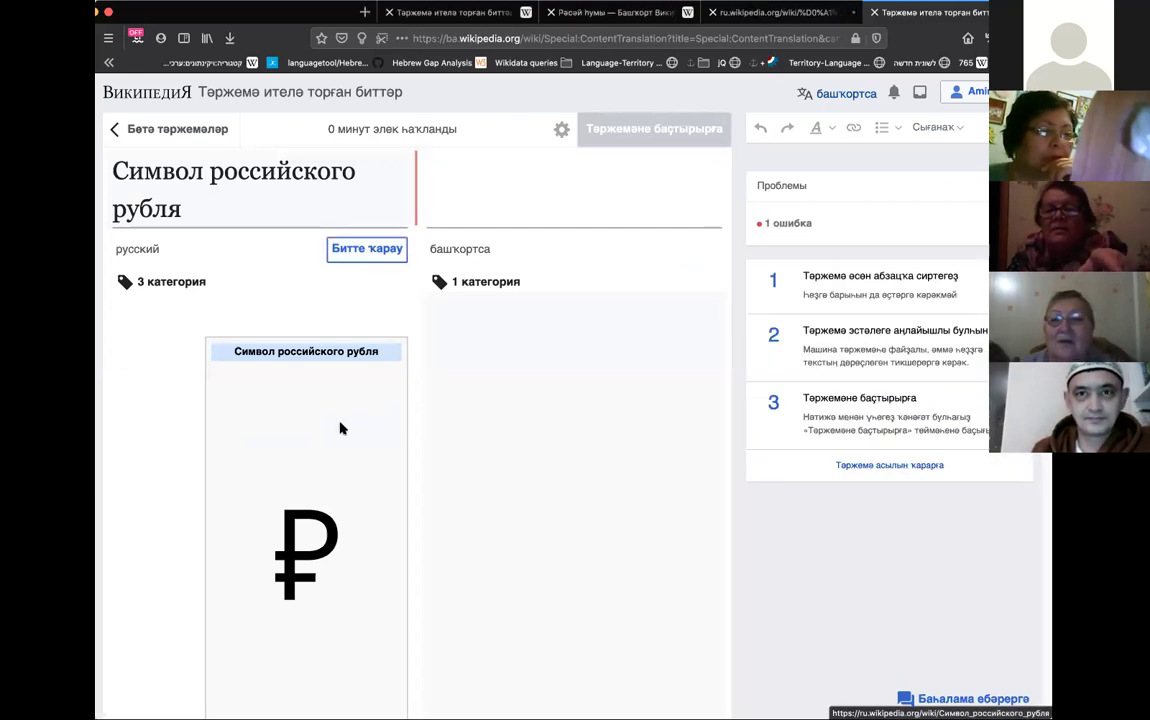
{"action": "key", "text": "ctrl+shift+Tab"}
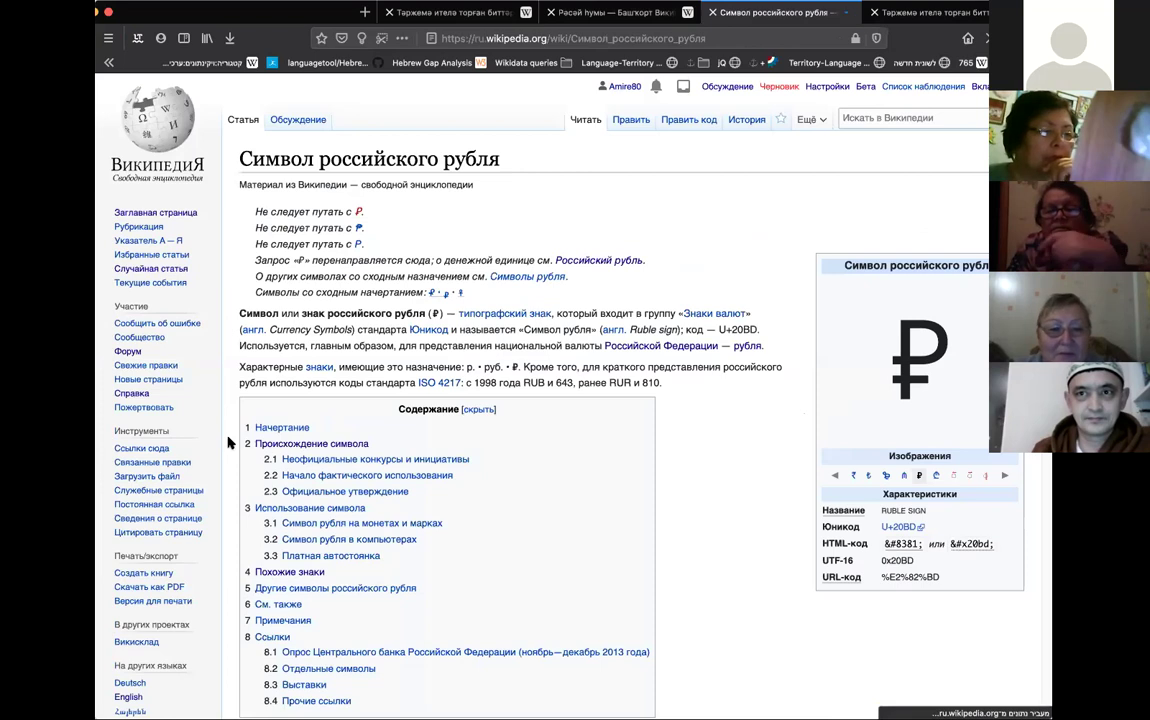
{"action": "scroll", "coordinate": [565, 258], "scroll_direction": "down", "scroll_amount": 5}
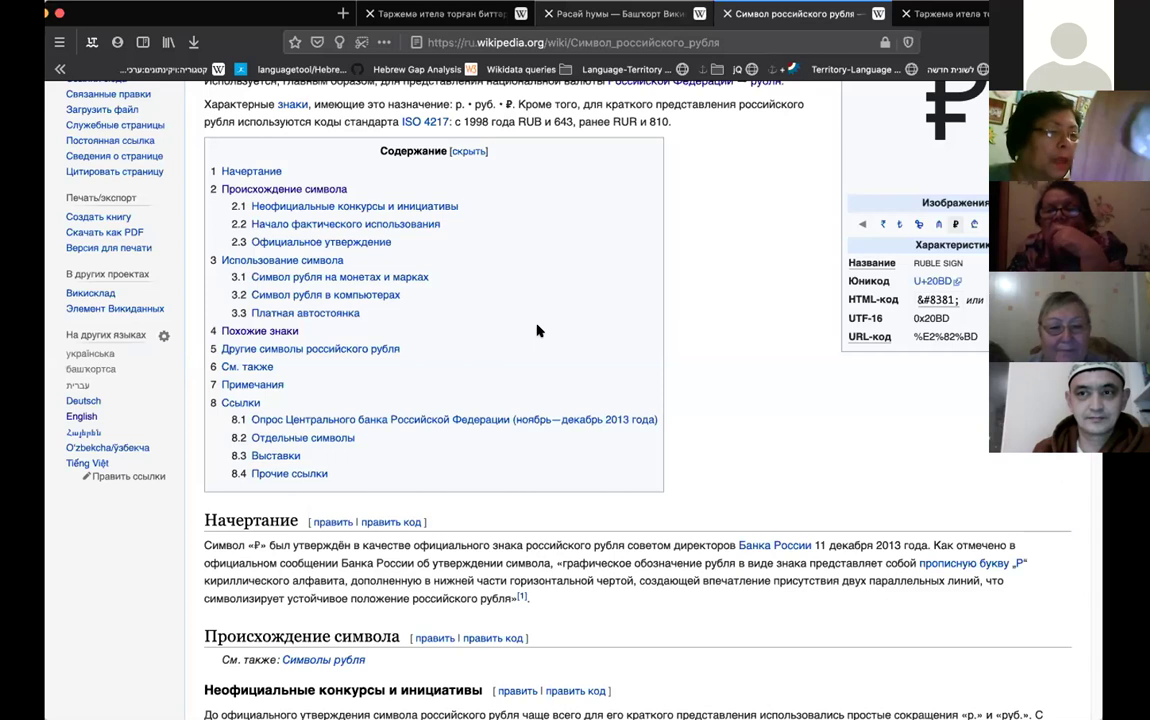
Return to the Bashkir article Рәсәй һумы and look over its page
{"action": "key", "text": "ctrl+shift+Tab"}
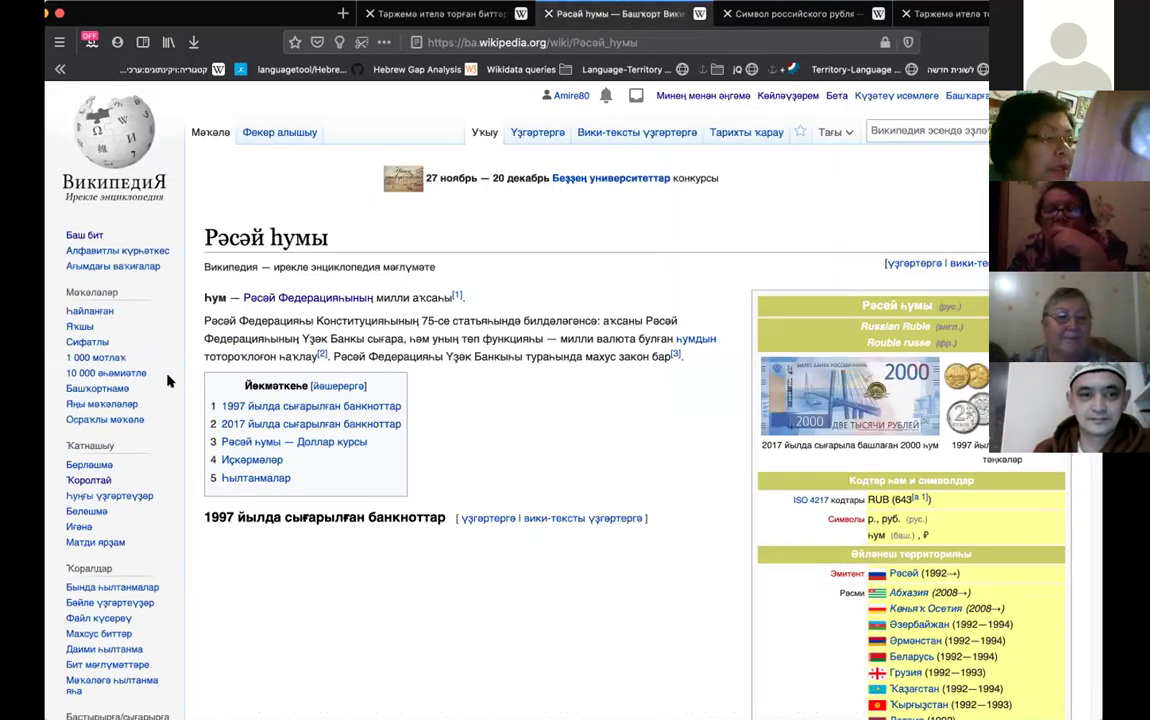
{"action": "scroll", "coordinate": [168, 381], "scroll_direction": "down", "scroll_amount": 2}
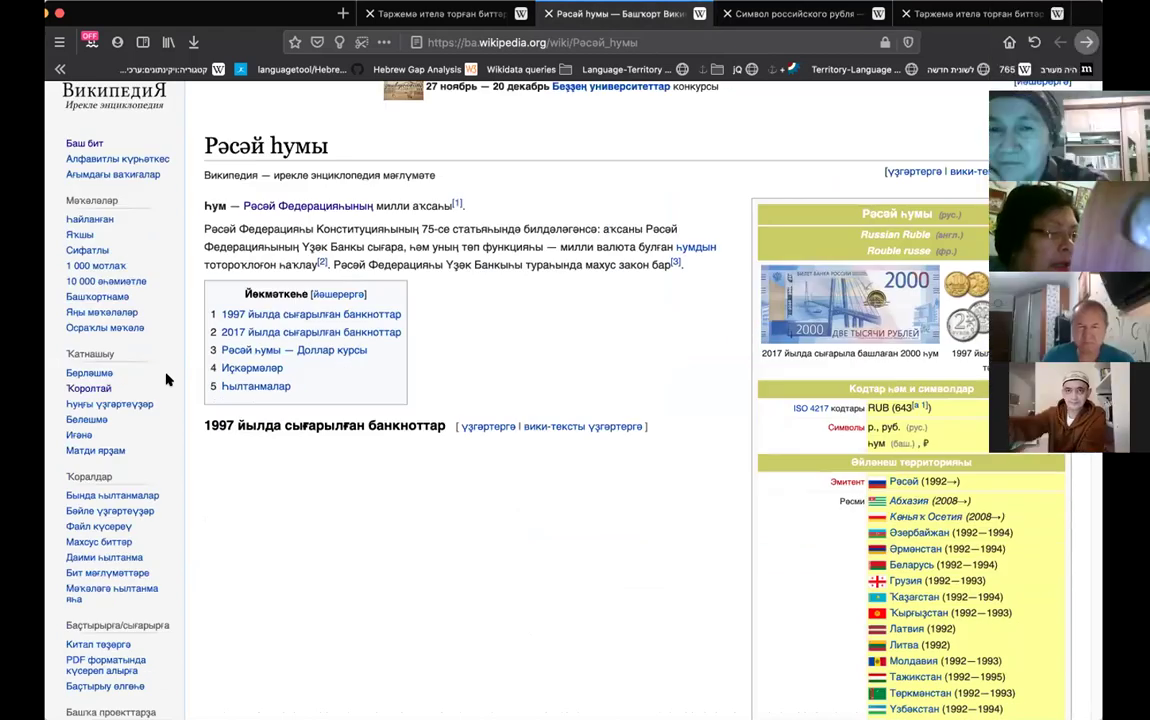
{"action": "scroll", "coordinate": [190, 538], "scroll_direction": "down", "scroll_amount": 1}
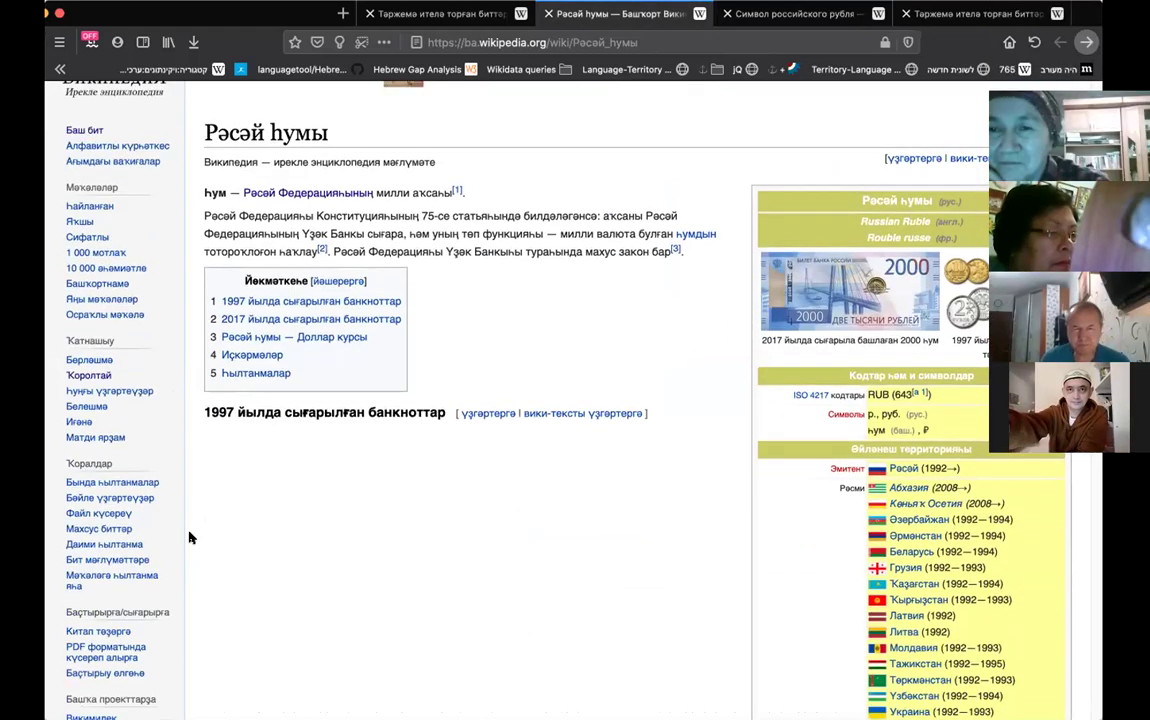
{"action": "scroll", "coordinate": [188, 535], "scroll_direction": "up", "scroll_amount": 1}
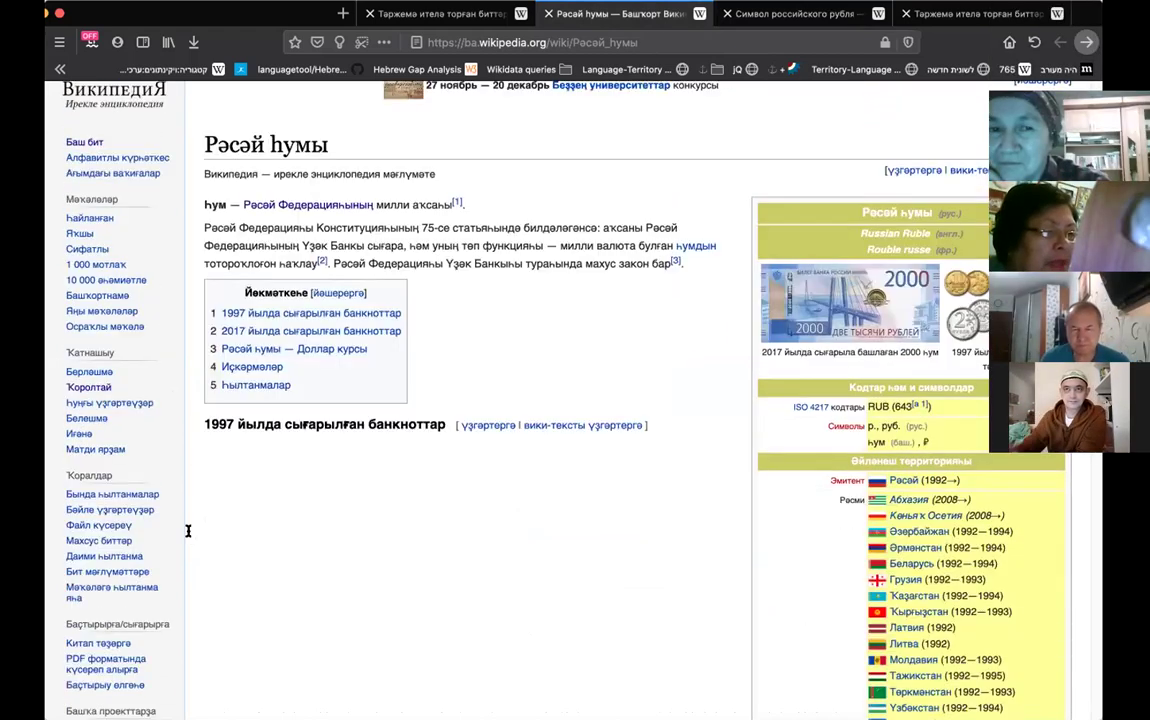
{"action": "scroll", "coordinate": [400, 400], "scroll_direction": "up", "scroll_amount": 2}
Search Bashkir Wikipedia for Рәсәй һумы, shorten the query to һумы, and return to the Russian source article
{"action": "double_click", "coordinate": [233, 237]}
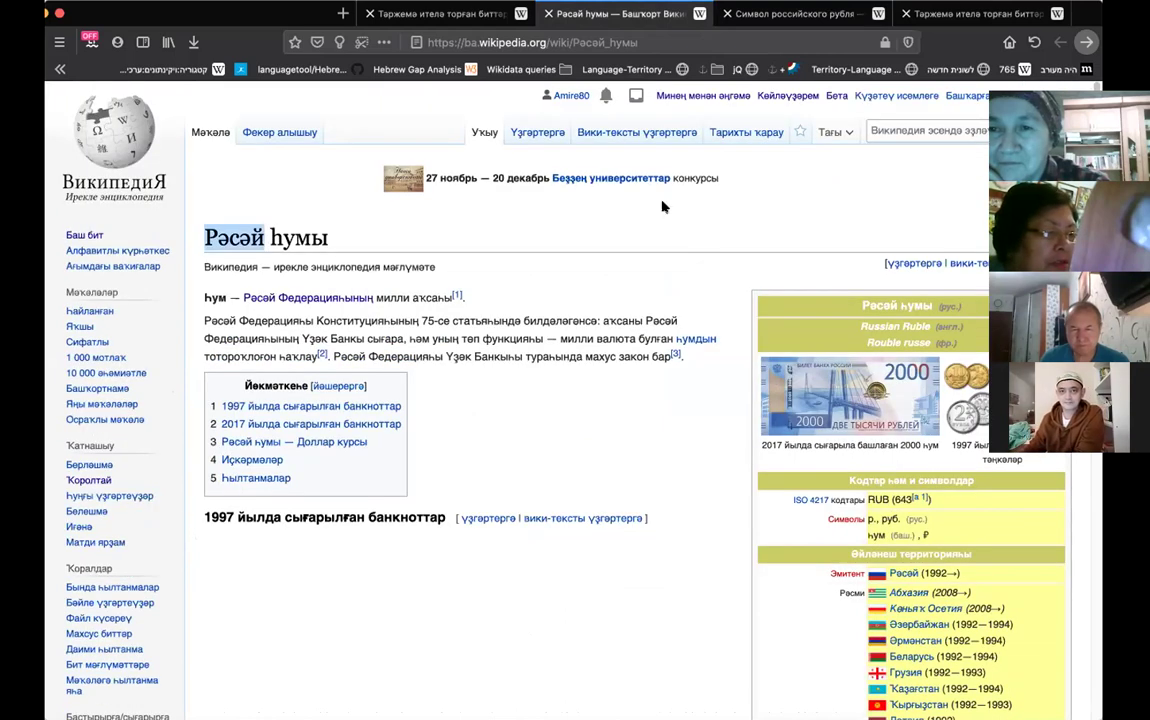
{"action": "left_click", "coordinate": [889, 130]}
{"action": "type", "text": "Рәсәй һумы"}
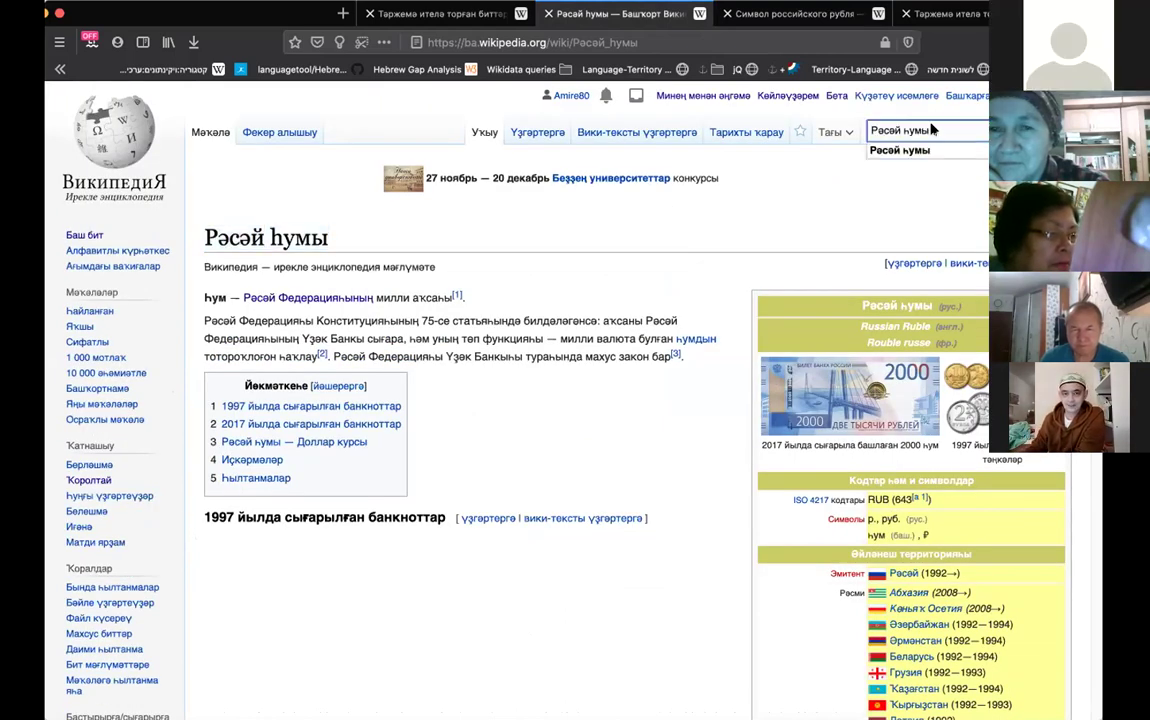
{"action": "key", "text": "Home"}
{"action": "key", "text": "ctrl+Delete"}
{"action": "key", "text": "Delete"}
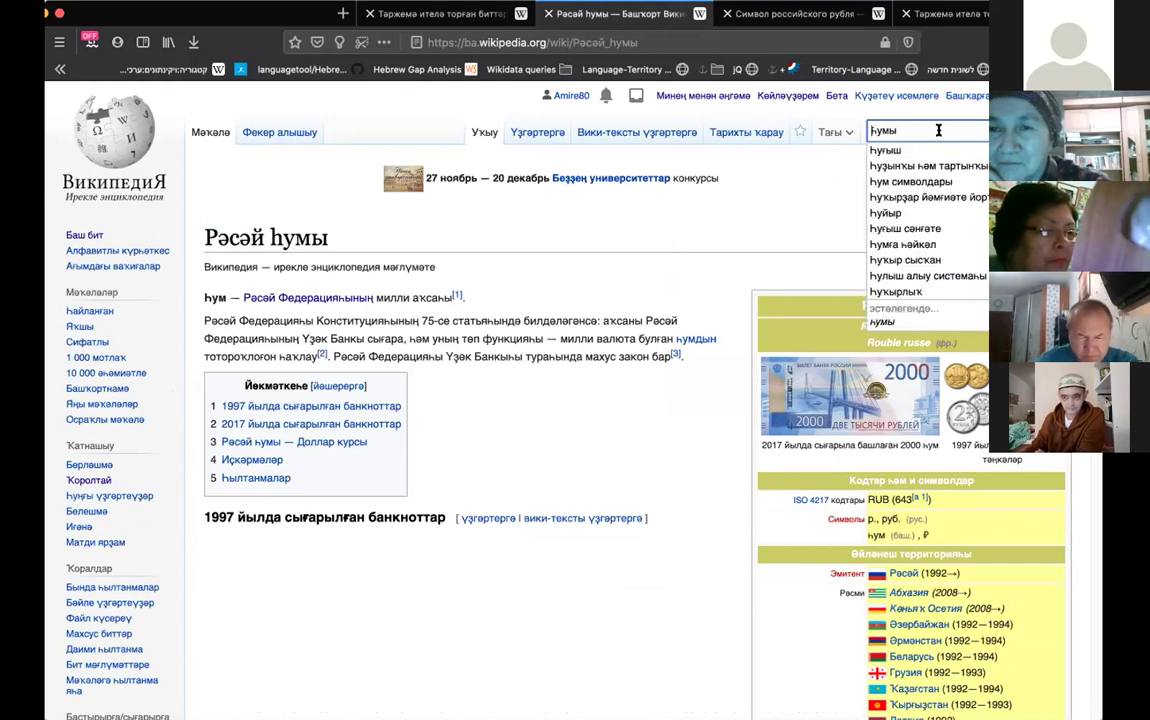
{"action": "key", "text": "ctrl+Tab"}
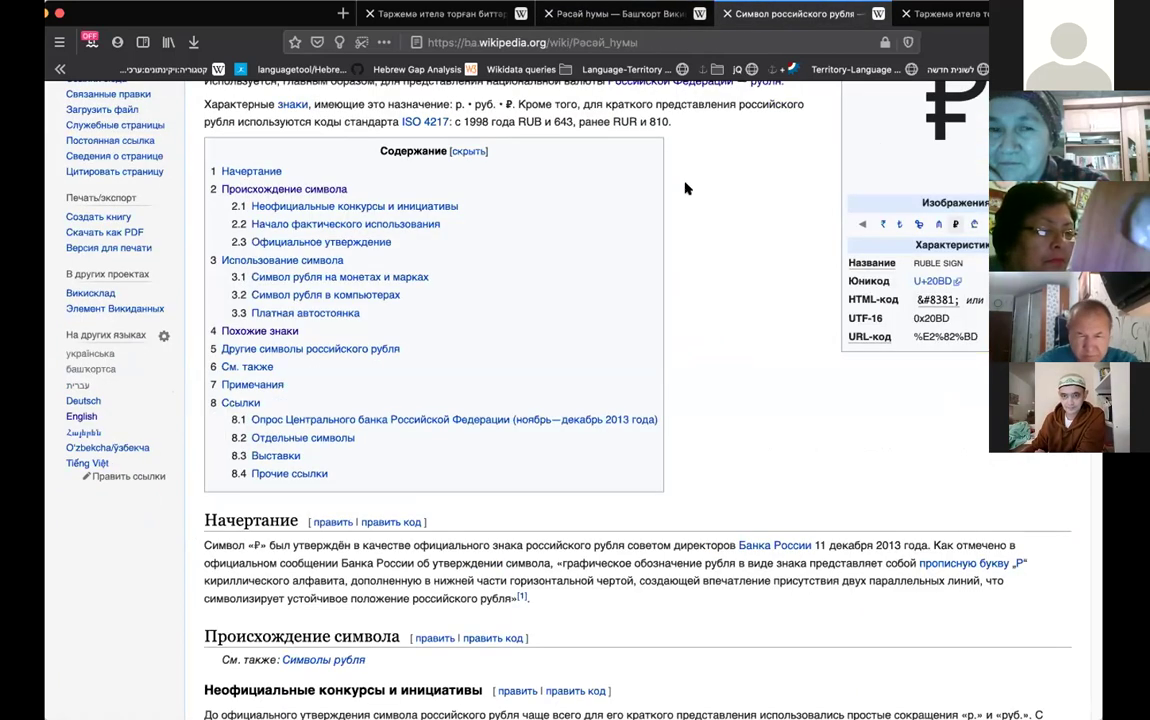
Check the title of the Bashkir article Рәсәй һумы, then compare it with the Russian source article
{"action": "key", "text": "ctrl+shift+Tab"}
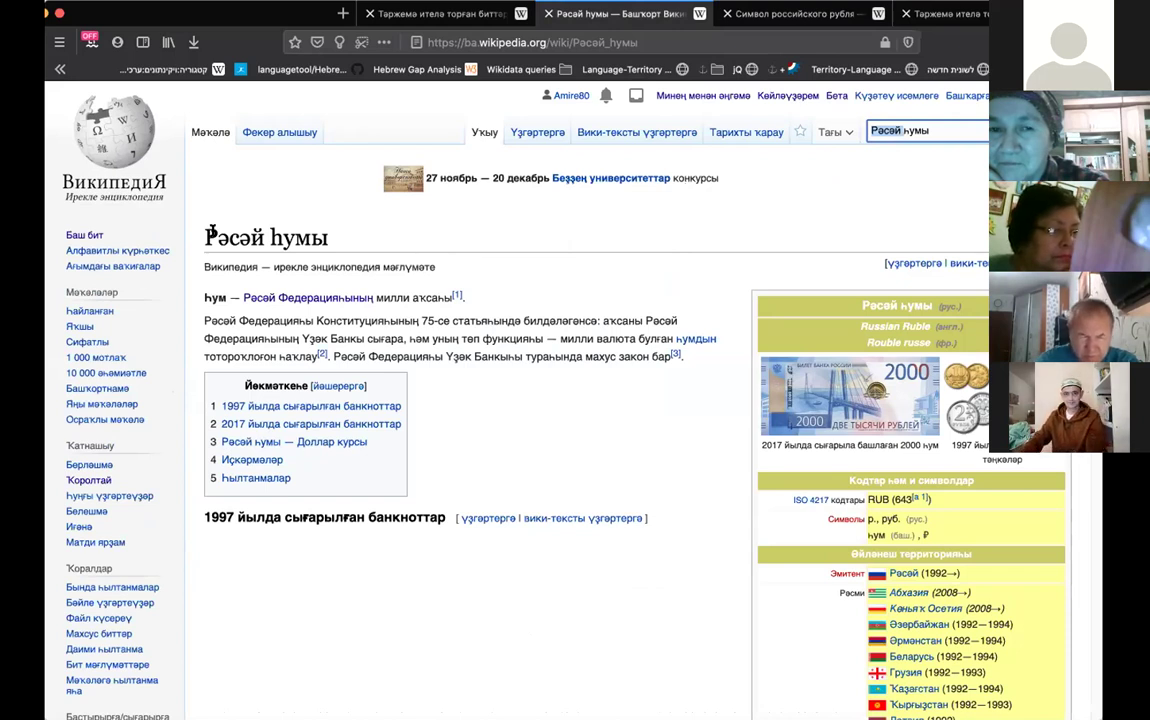
{"action": "left_click_drag", "start_coordinate": [309, 236], "coordinate": [220, 228]}
{"action": "triple_click", "coordinate": [292, 232]}
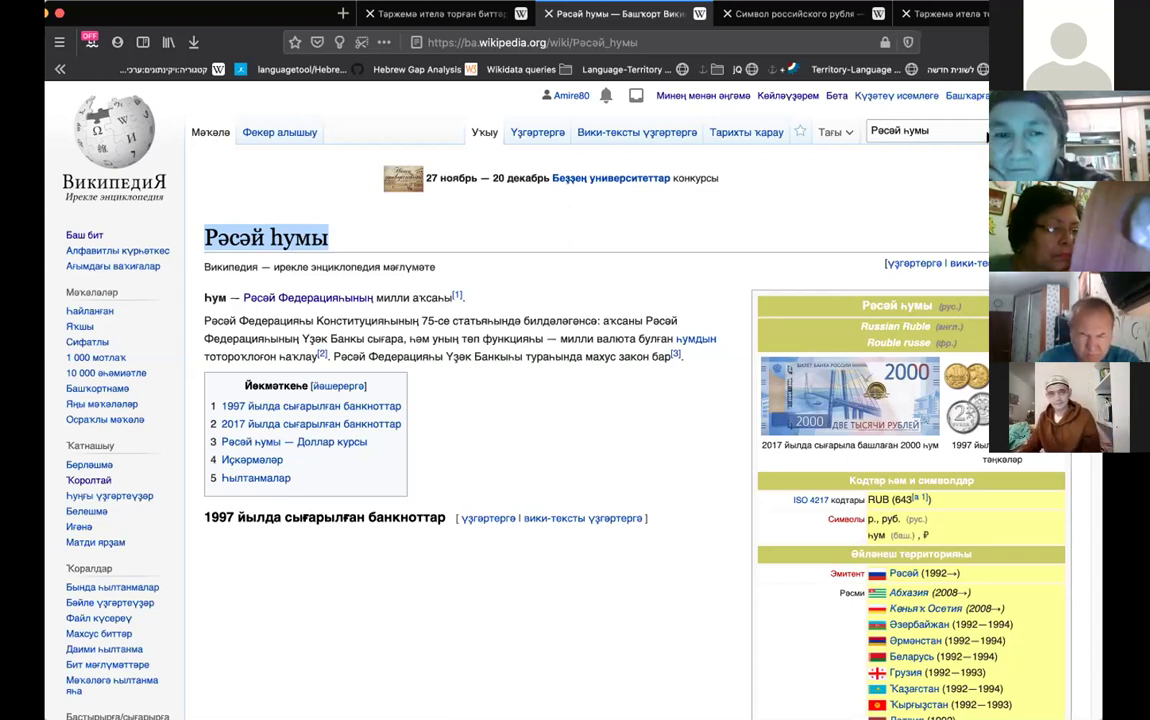
{"action": "mouse_move", "coordinate": [970, 96]}
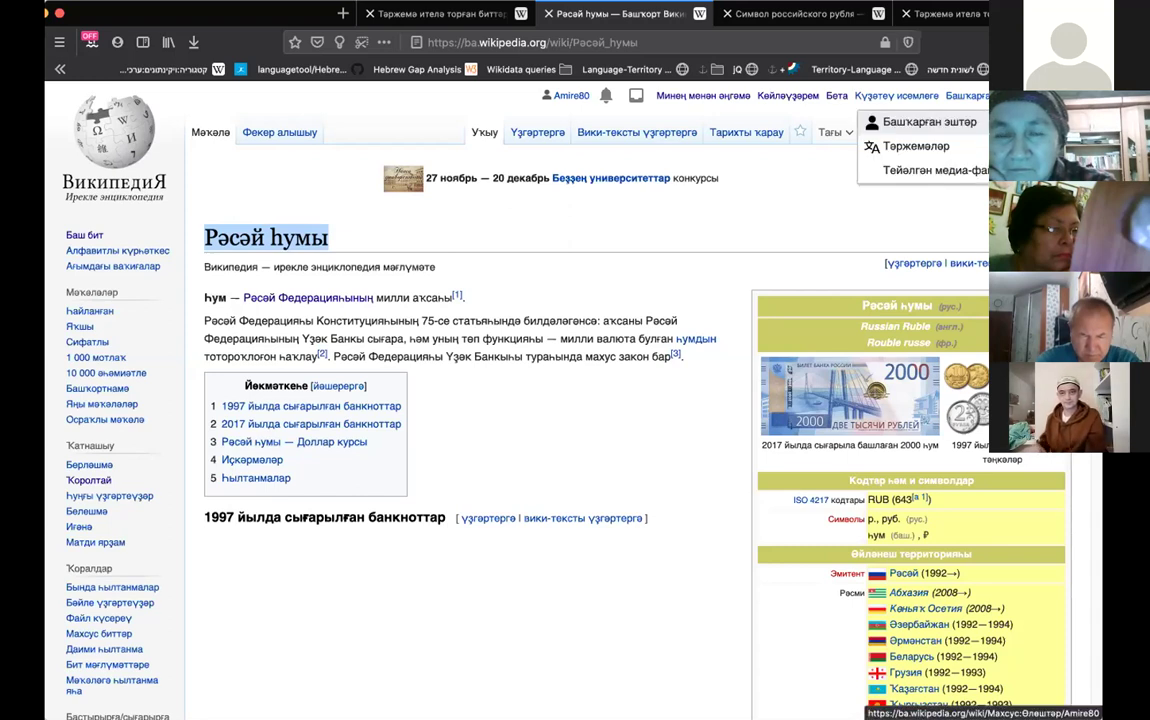
{"action": "left_click", "coordinate": [975, 128]}
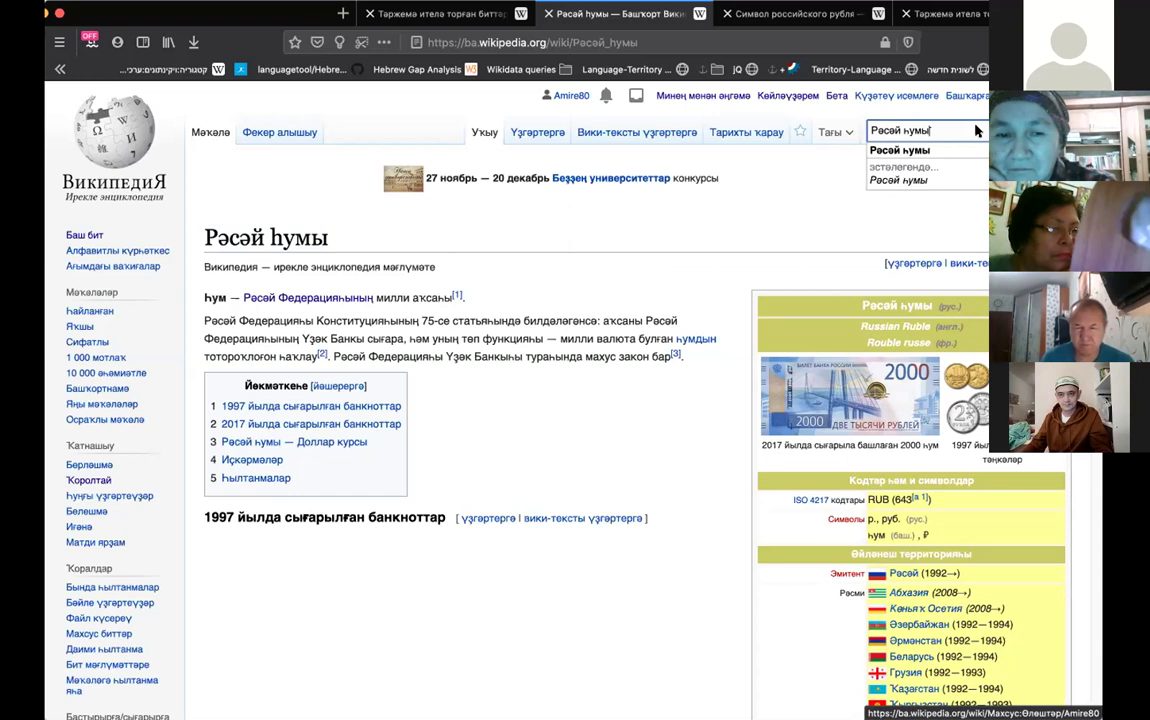
{"action": "left_click", "coordinate": [713, 236]}
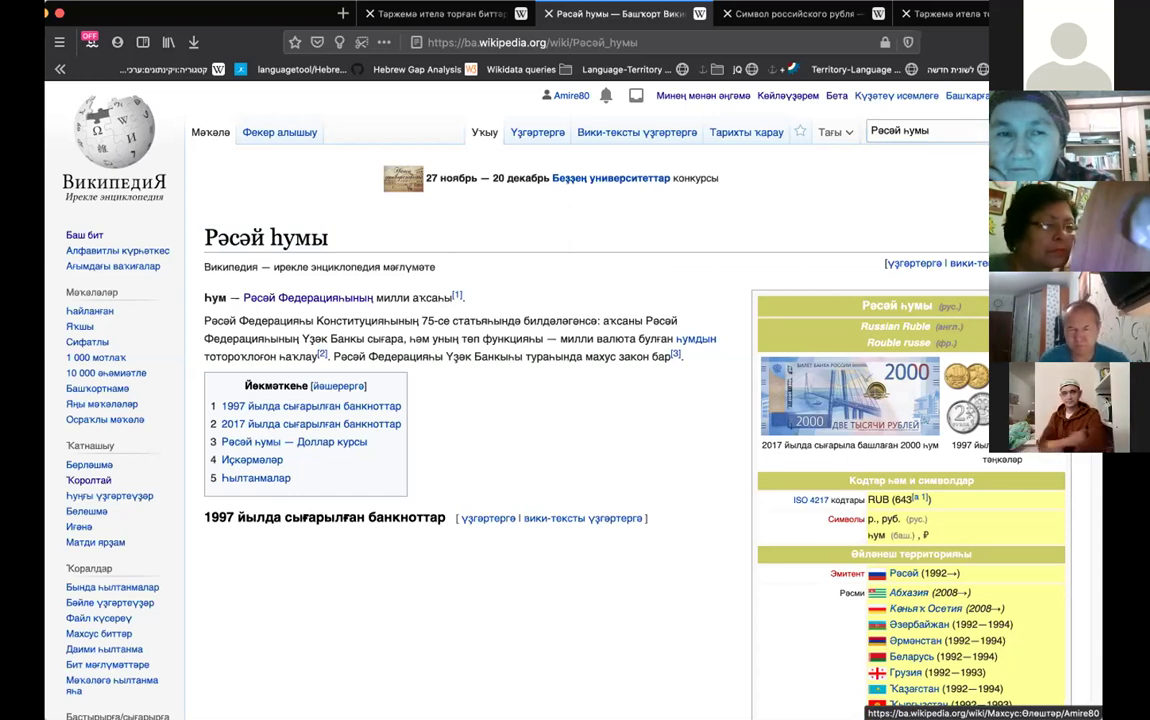
{"action": "key", "text": "ctrl+Tab"}
{"action": "scroll", "coordinate": [580, 400], "scroll_direction": "up", "scroll_amount": 3}
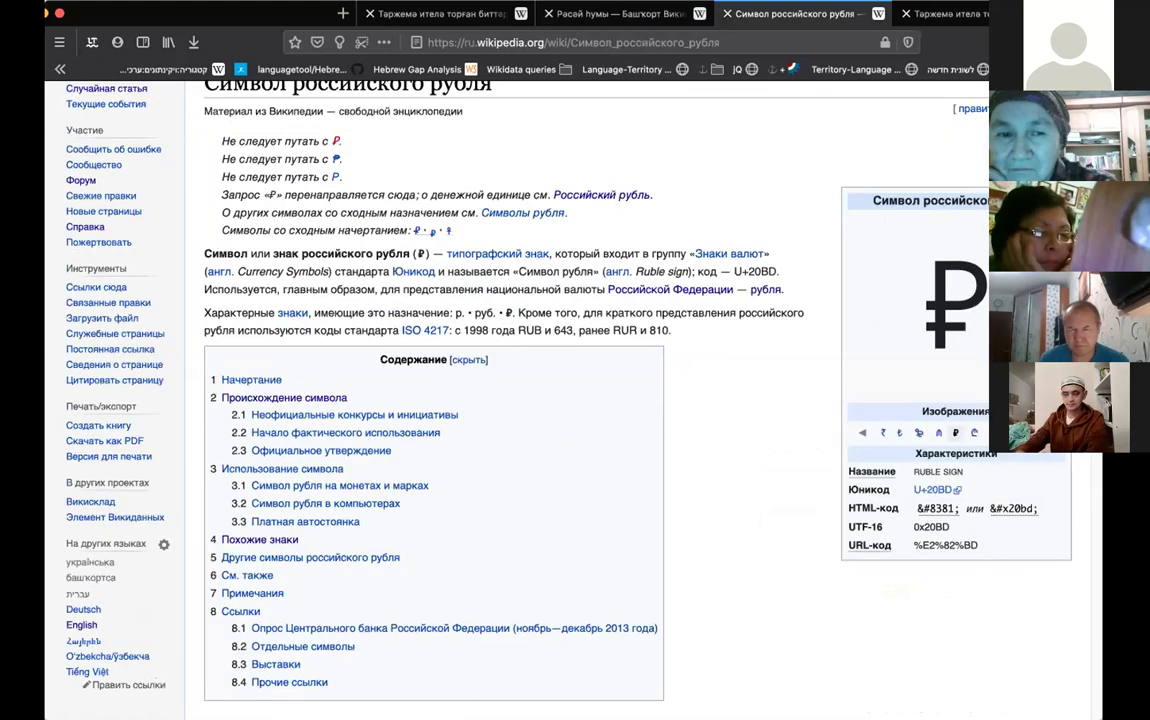
{"action": "scroll", "coordinate": [580, 400], "scroll_direction": "up", "scroll_amount": 2}
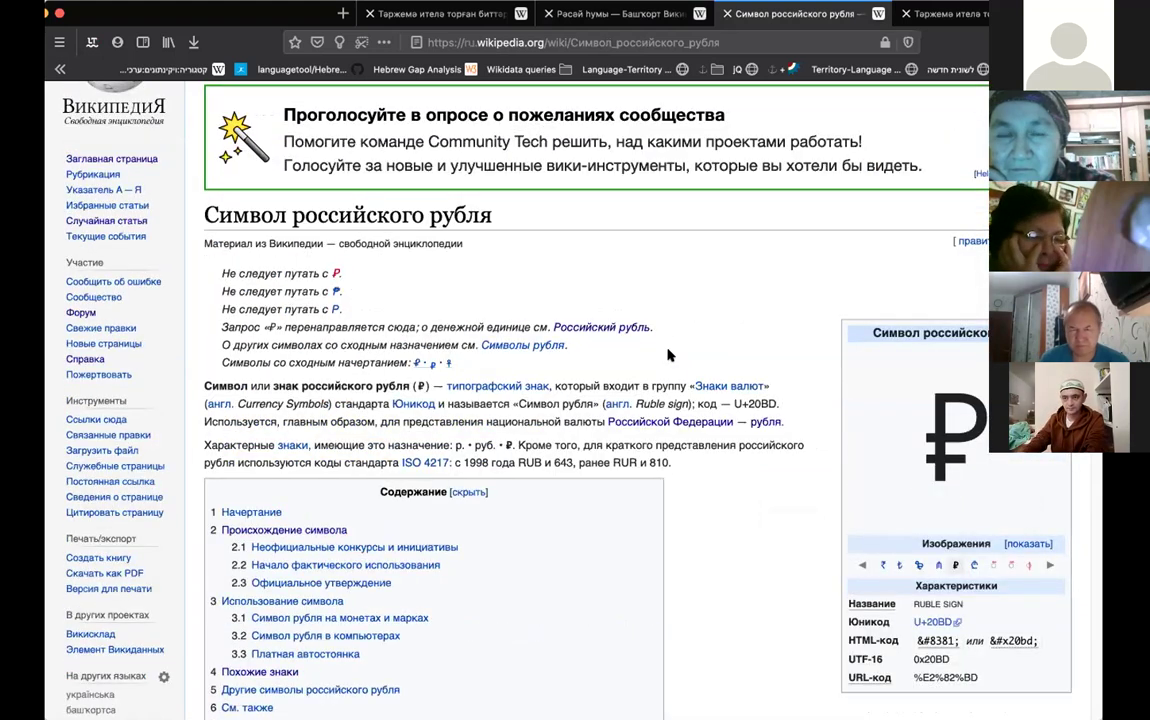
Search Bashkir Wikipedia for һум and open the article Һум символдары
{"action": "key", "text": "ctrl+shift+Tab"}
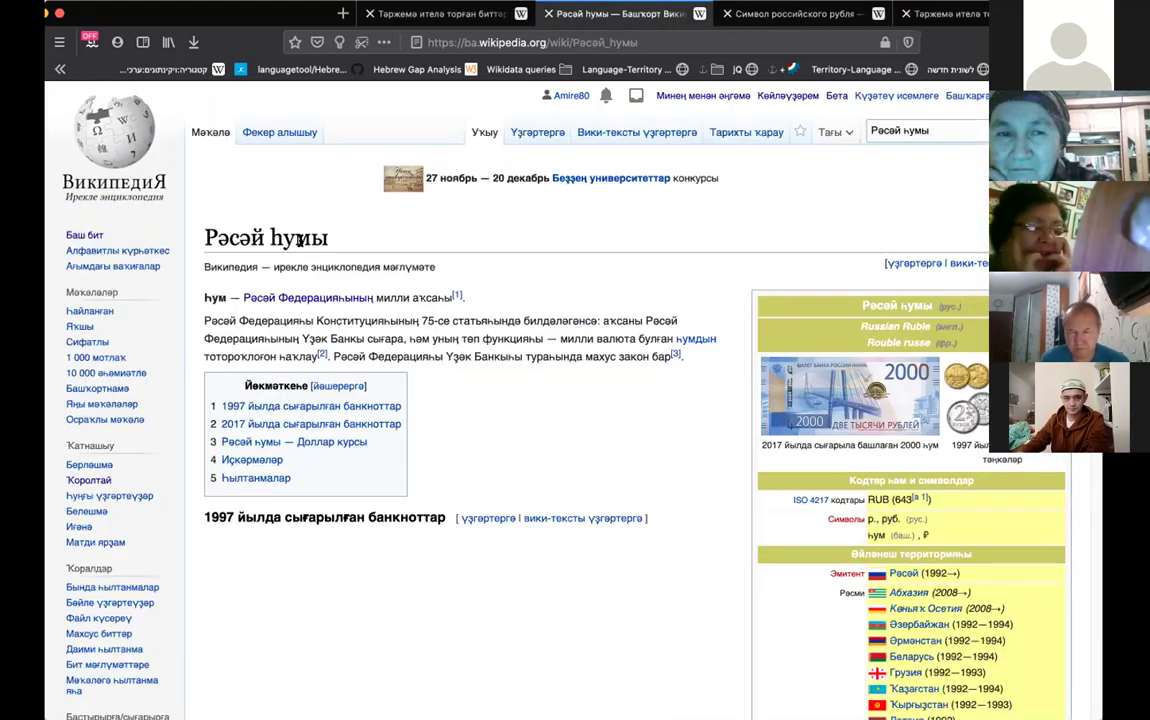
{"action": "double_click", "coordinate": [300, 237]}
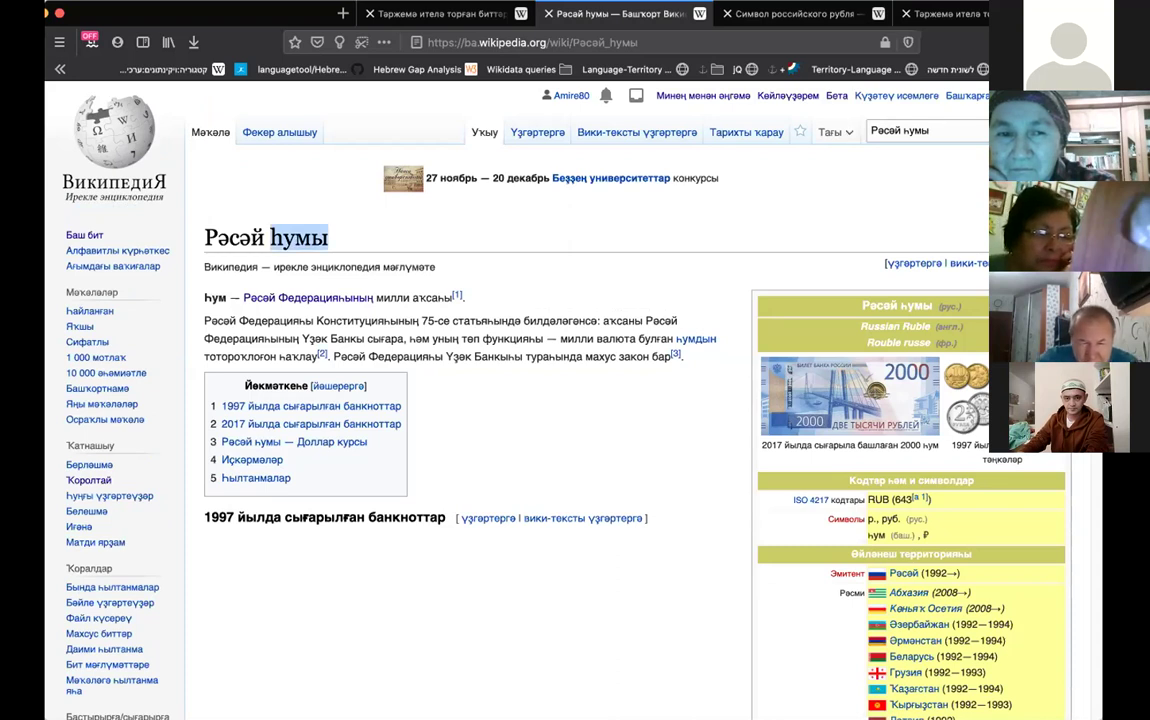
{"action": "left_click", "coordinate": [925, 131]}
{"action": "key", "text": "ctrl+a"}
{"action": "type", "text": "һумы"}
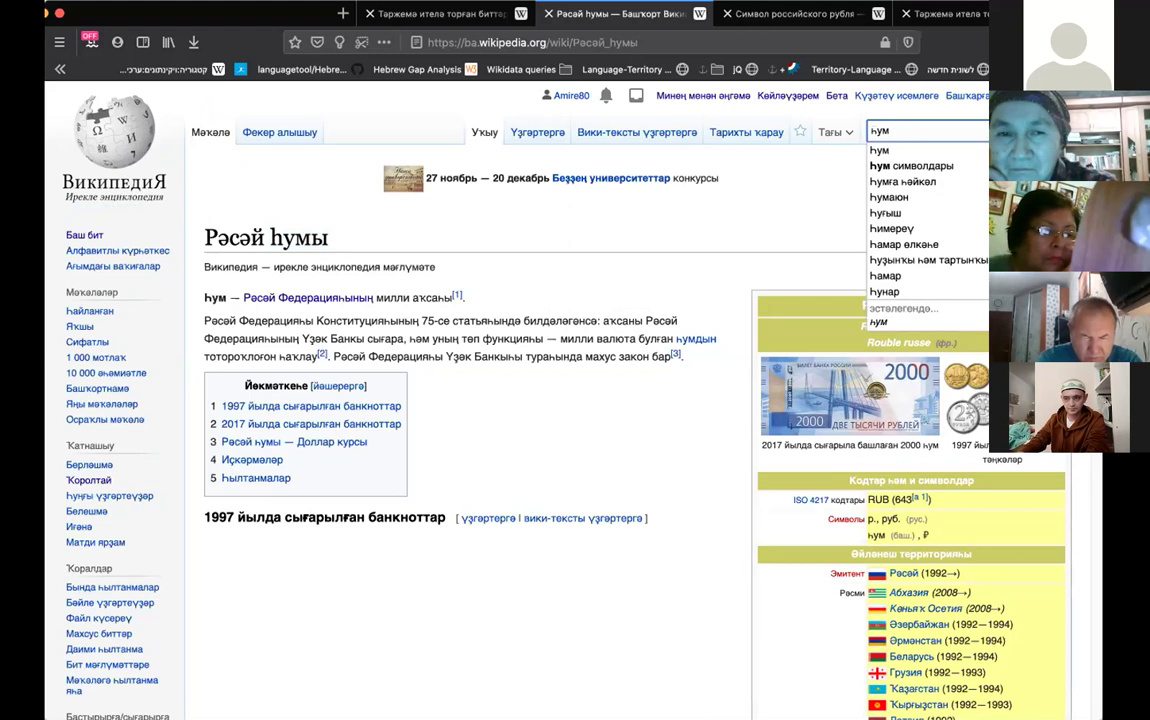
{"action": "left_click", "coordinate": [940, 166]}
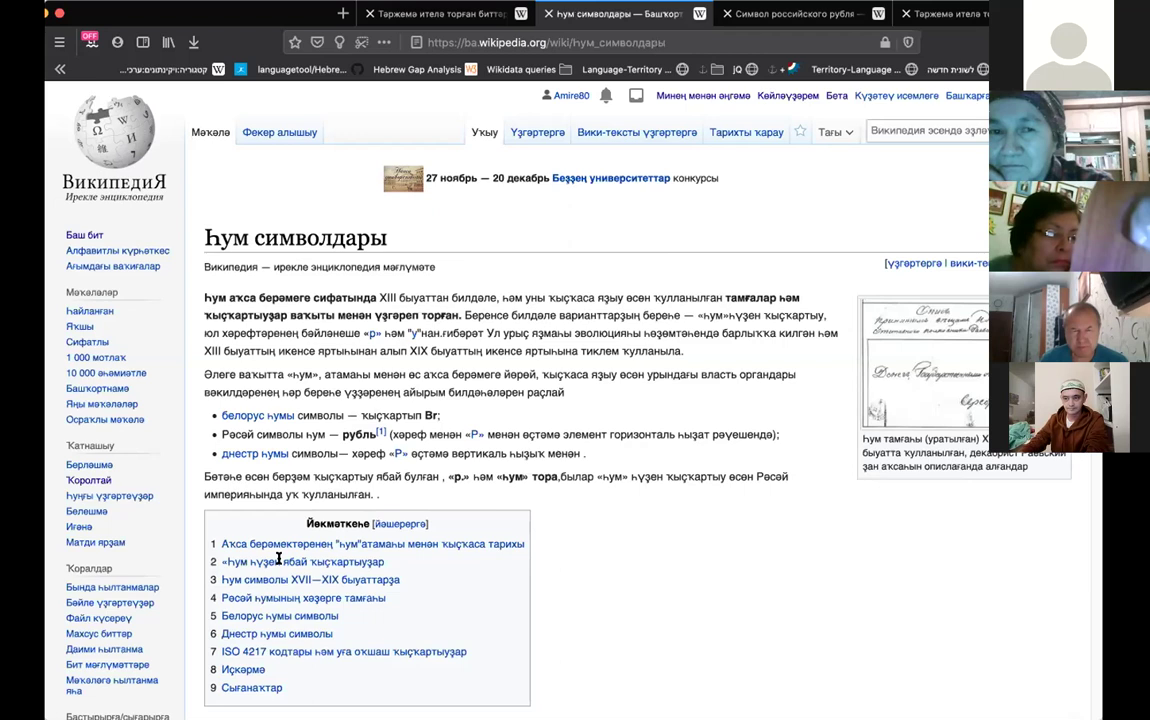
Open the Russian version of Һум символдары in a separate tab and examine its sections on ruble symbols
{"action": "scroll", "coordinate": [85, 600], "scroll_direction": "down", "scroll_amount": 3}
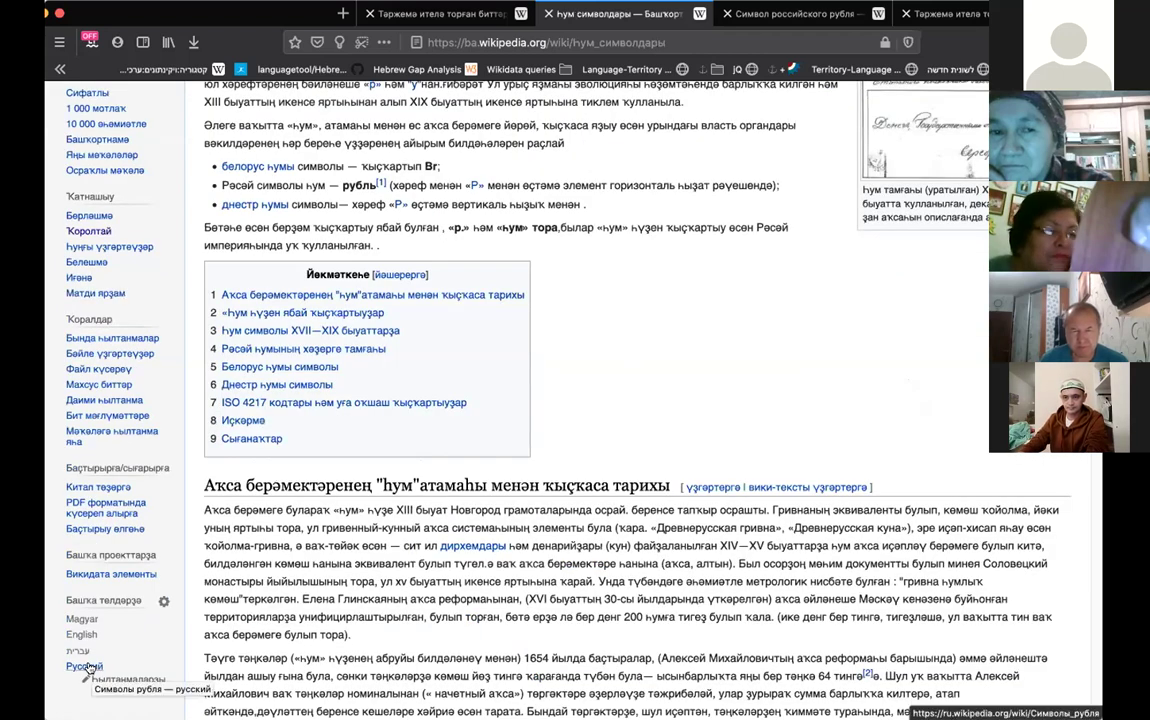
{"action": "left_click", "coordinate": [88, 666], "text": "super"}
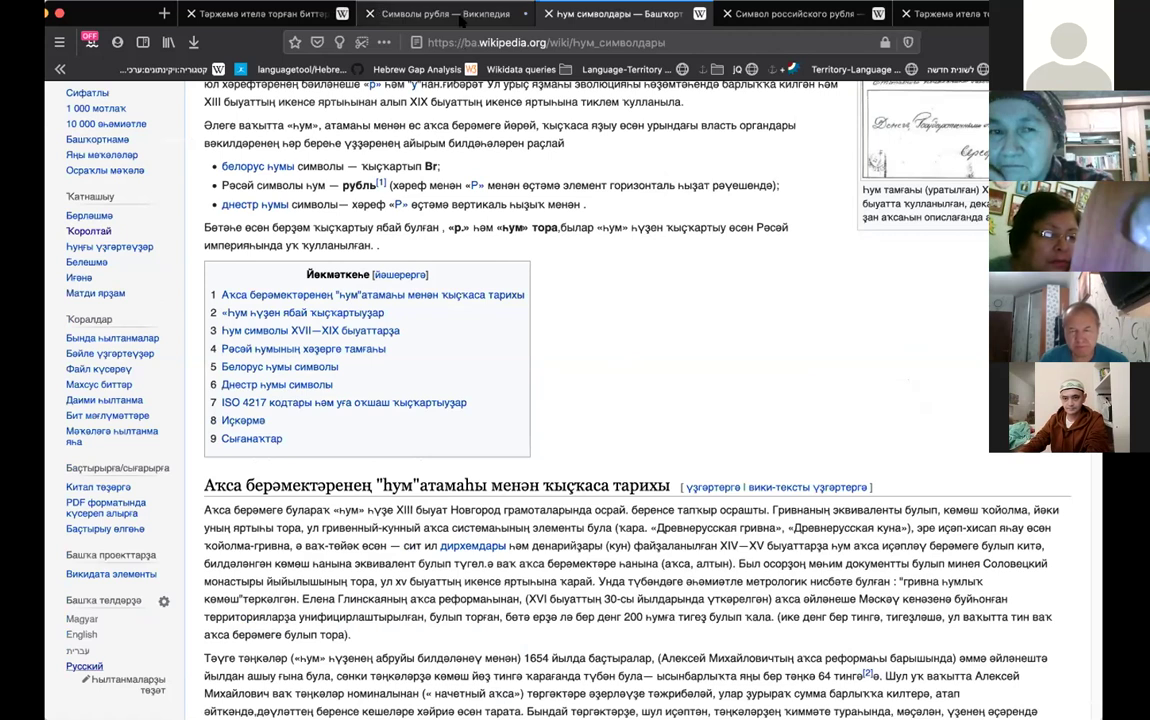
{"action": "left_click", "coordinate": [458, 18]}
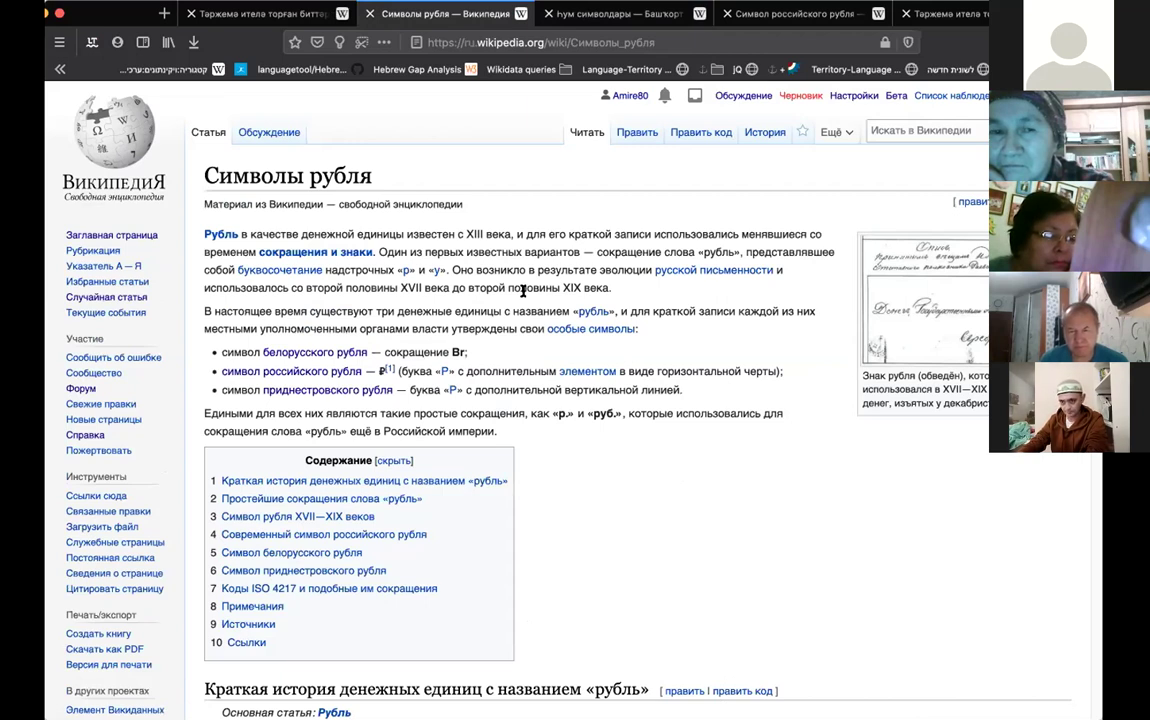
{"action": "scroll", "coordinate": [524, 293], "scroll_direction": "down", "scroll_amount": 1}
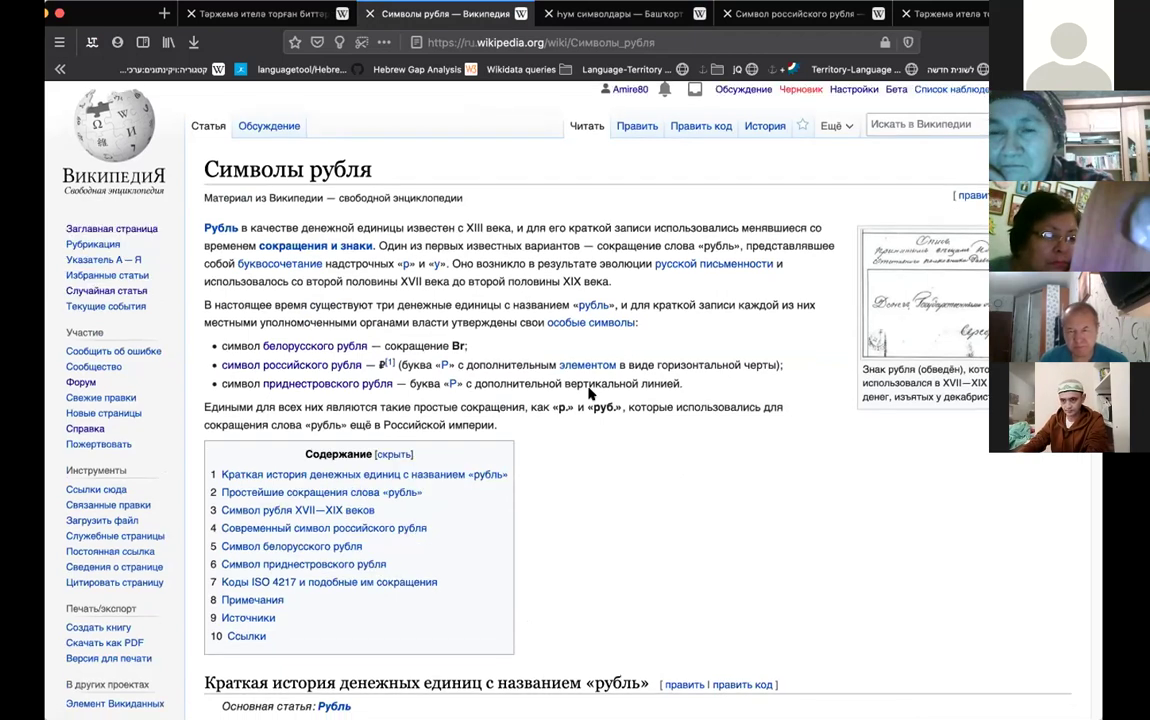
{"action": "scroll", "coordinate": [590, 395], "scroll_direction": "down", "scroll_amount": 2}
{"action": "scroll", "coordinate": [590, 395], "scroll_direction": "down", "scroll_amount": 10}
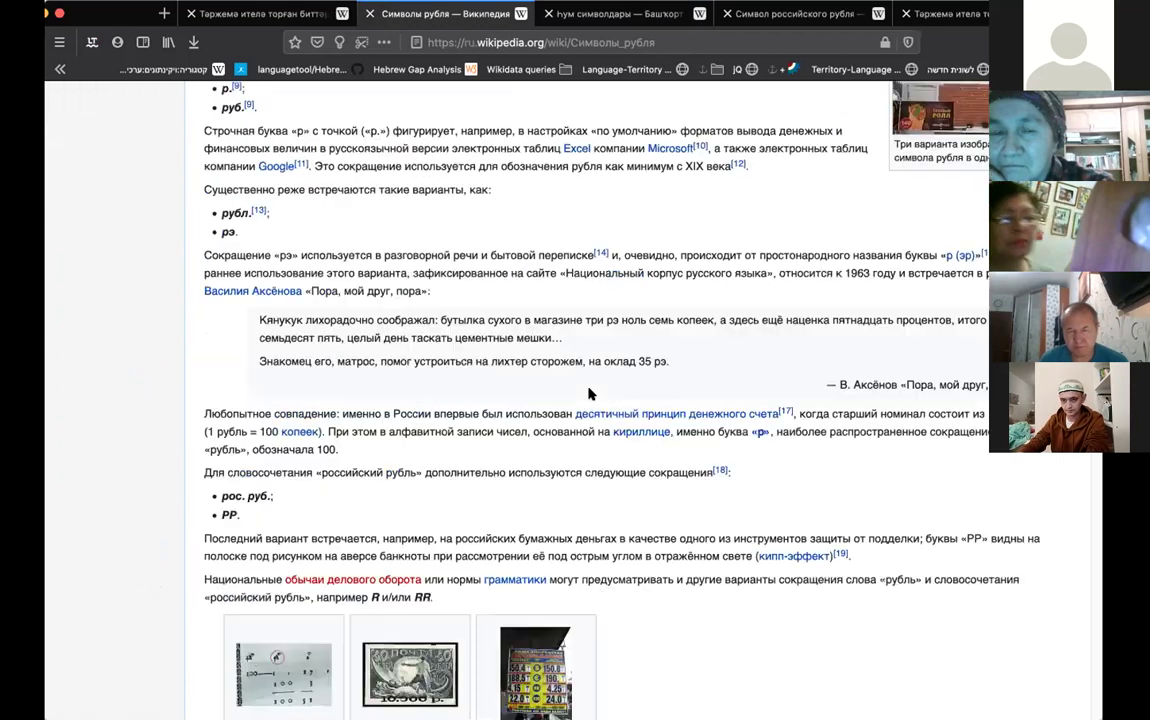
{"action": "scroll", "coordinate": [588, 395], "scroll_direction": "down", "scroll_amount": 10}
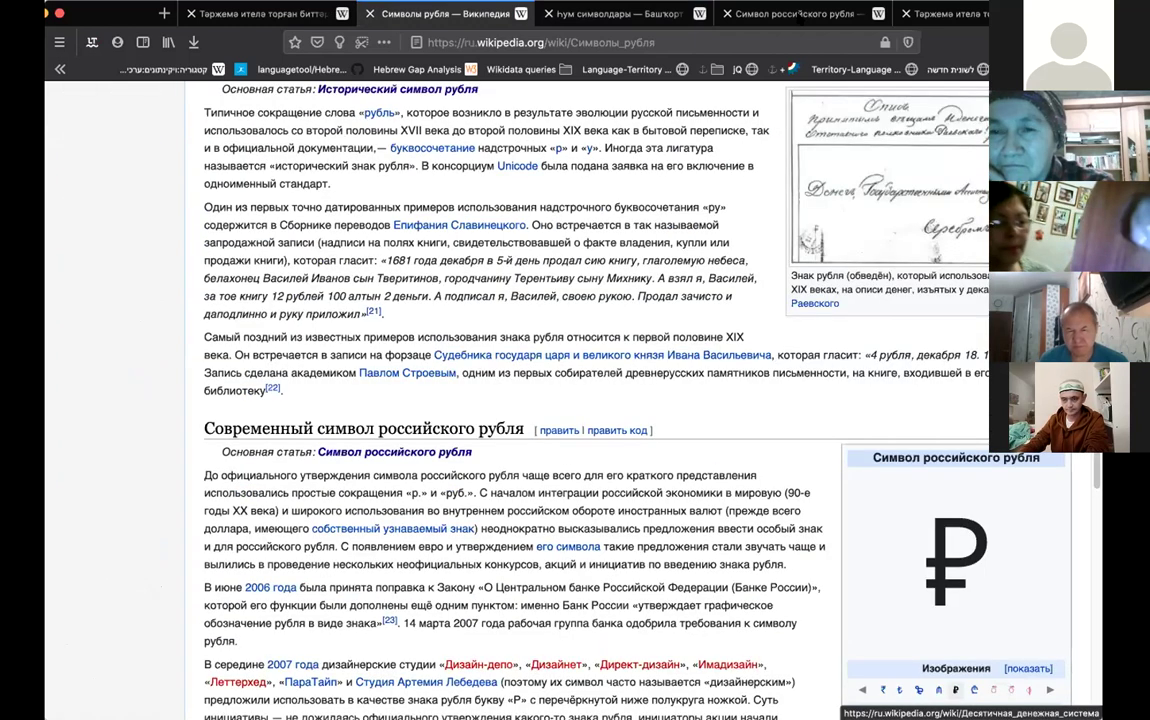
{"action": "key", "text": "Home"}
Compare Символ российского рубля with the Bashkir article Һум символдары and copy the Bashkir article's title
{"action": "left_click", "coordinate": [800, 14]}
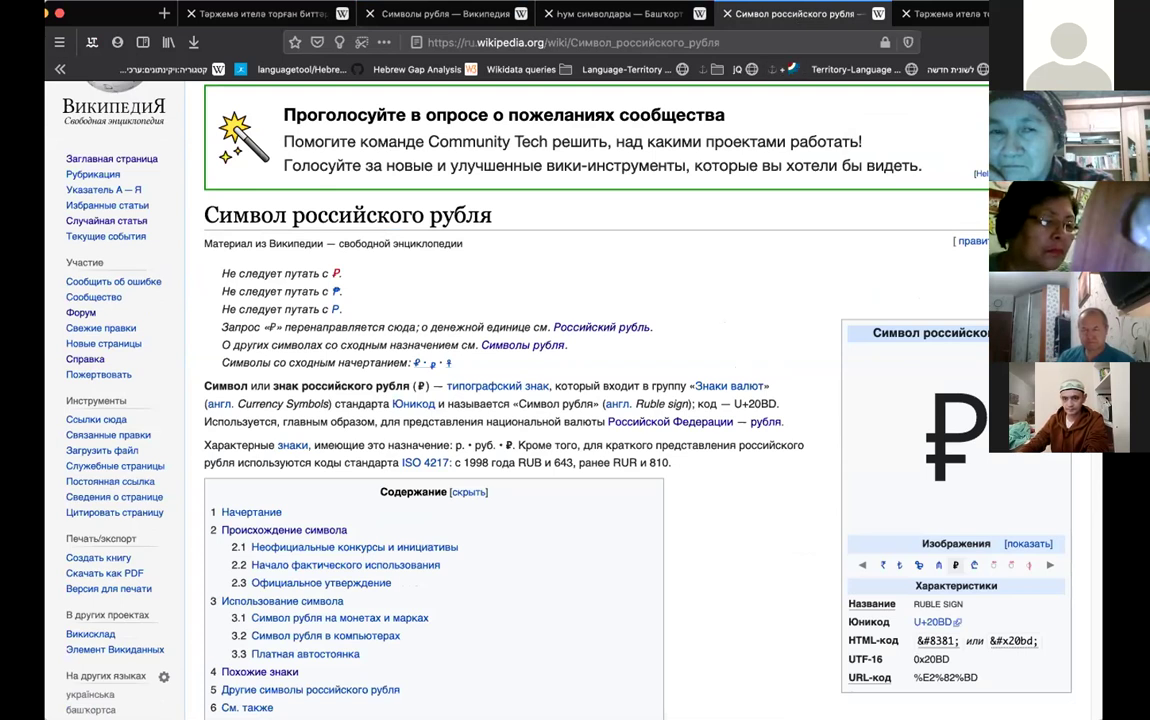
{"action": "key", "text": "ctrl+Tab"}
{"action": "key", "text": "ctrl+shift+Tab"}
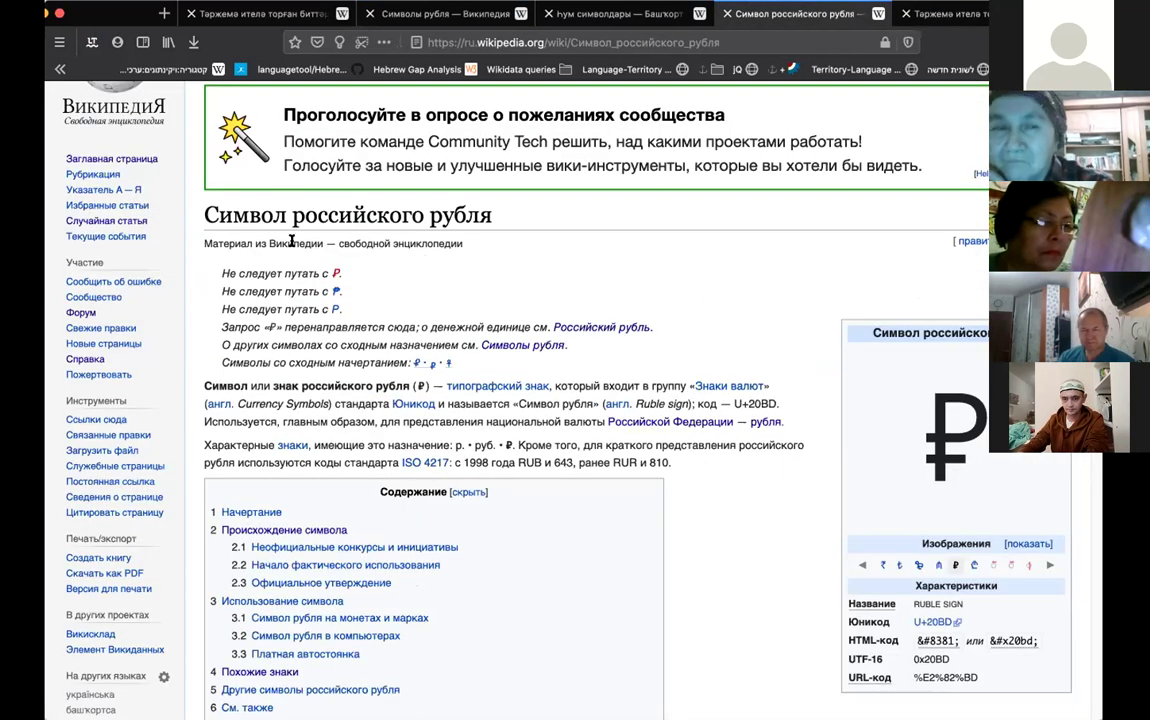
{"action": "key", "text": "ctrl+shift+Tab"}
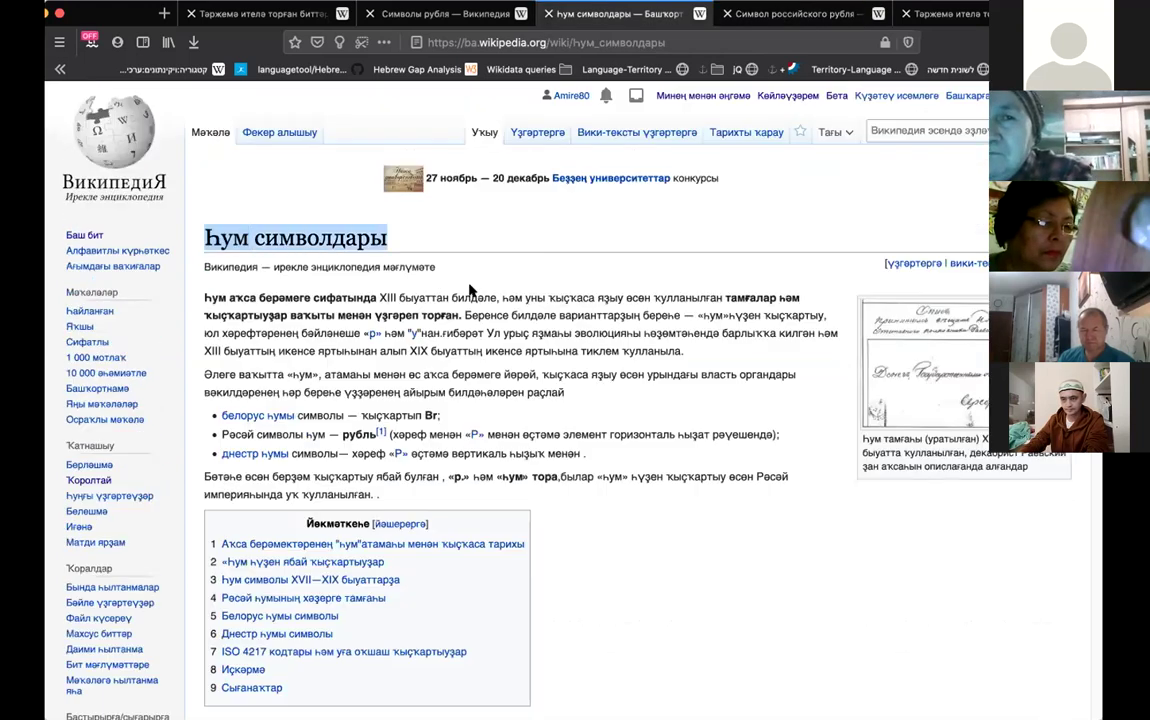
{"action": "key", "text": "ctrl+Tab"}
{"action": "key", "text": "ctrl+shift+Tab"}
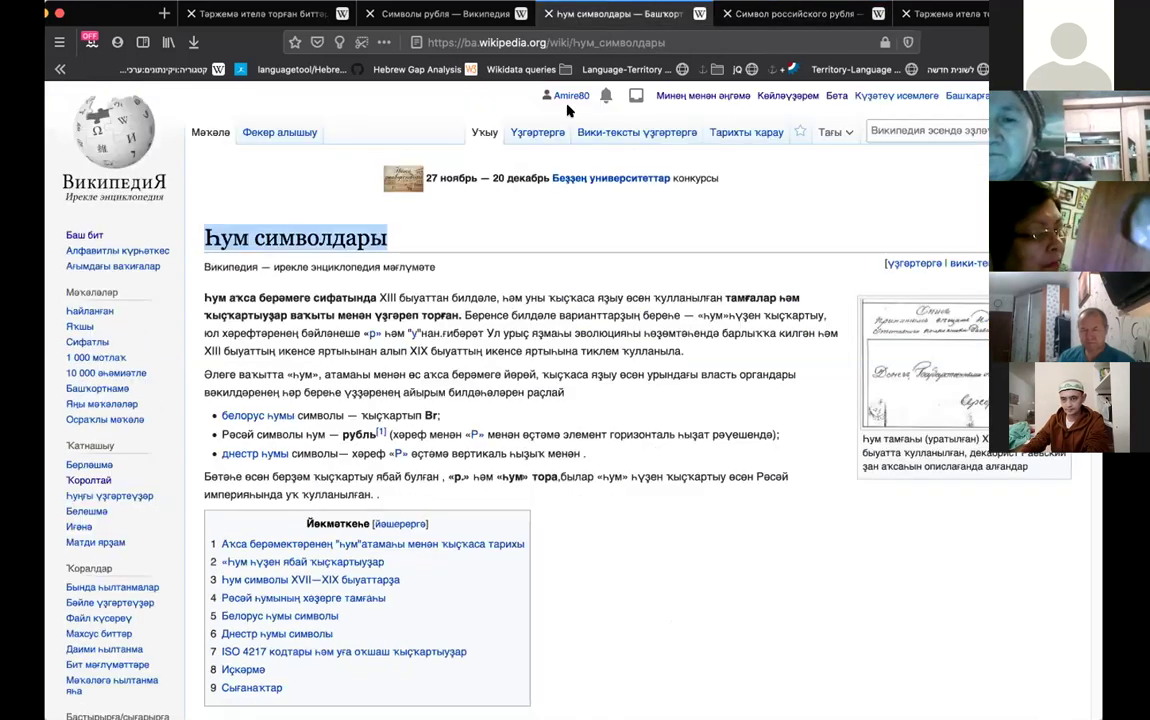
{"action": "left_click", "coordinate": [323, 244]}
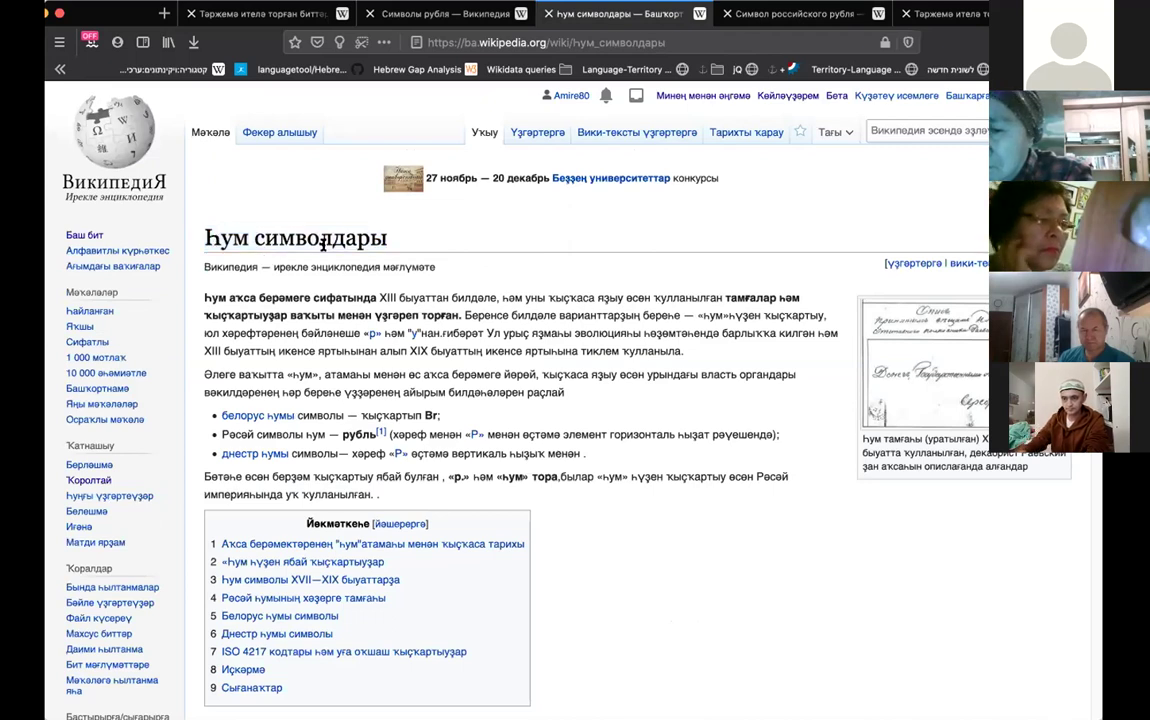
{"action": "key", "text": "ctrl+Tab"}
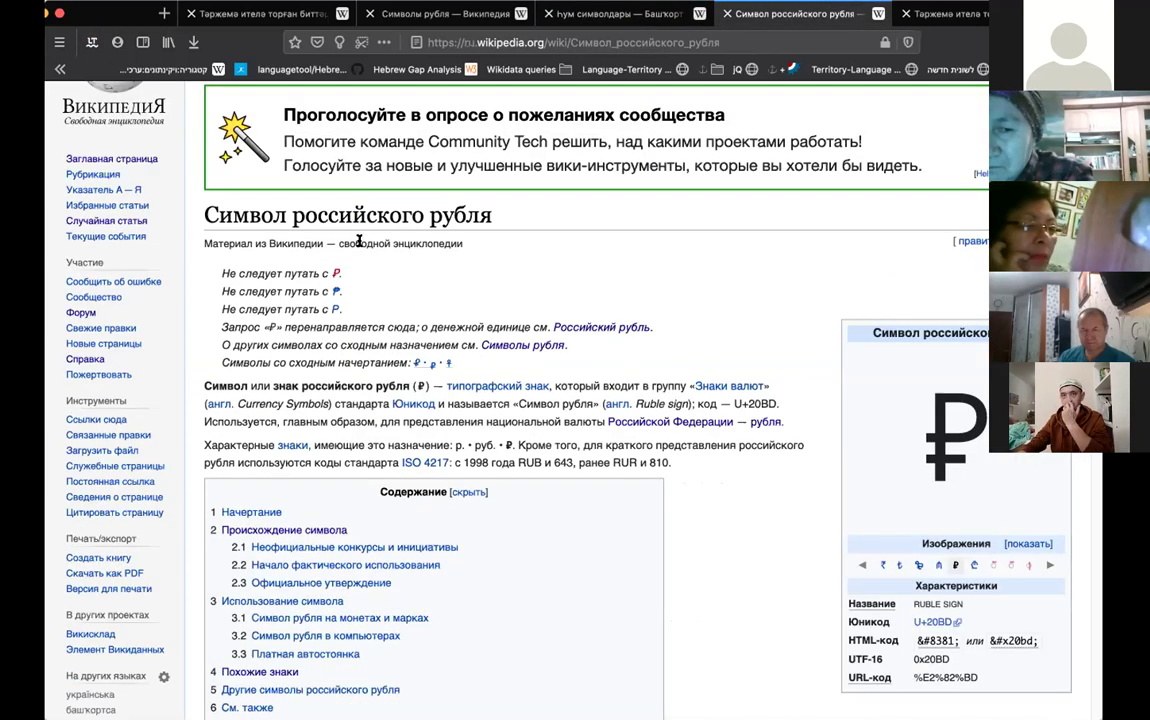
Insert Һум символдары as the Bashkir title in the translation editor and shorten it to Һум символ
{"action": "key", "text": "ctrl+Tab"}
{"action": "left_click", "coordinate": [521, 192]}
{"action": "type", "text": "Һум символдары"}
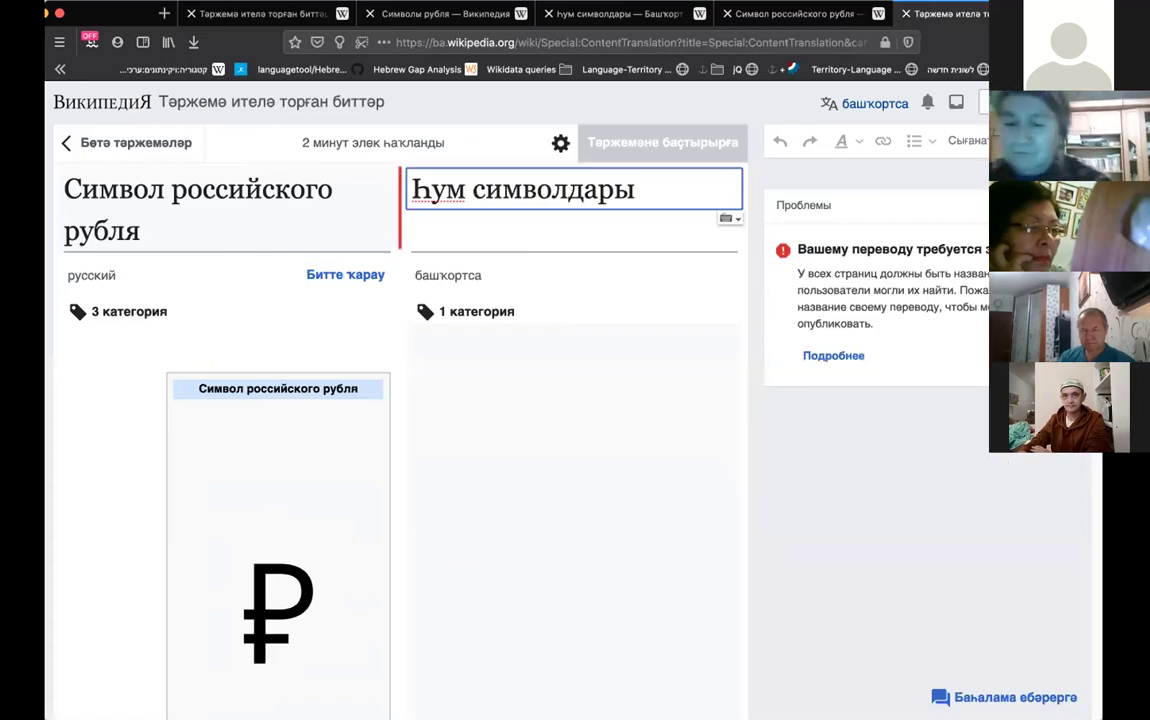
{"action": "key", "text": "BackSpace"}
{"action": "key", "text": "BackSpace"}
{"action": "key", "text": "BackSpace"}
{"action": "key", "text": "BackSpace"}
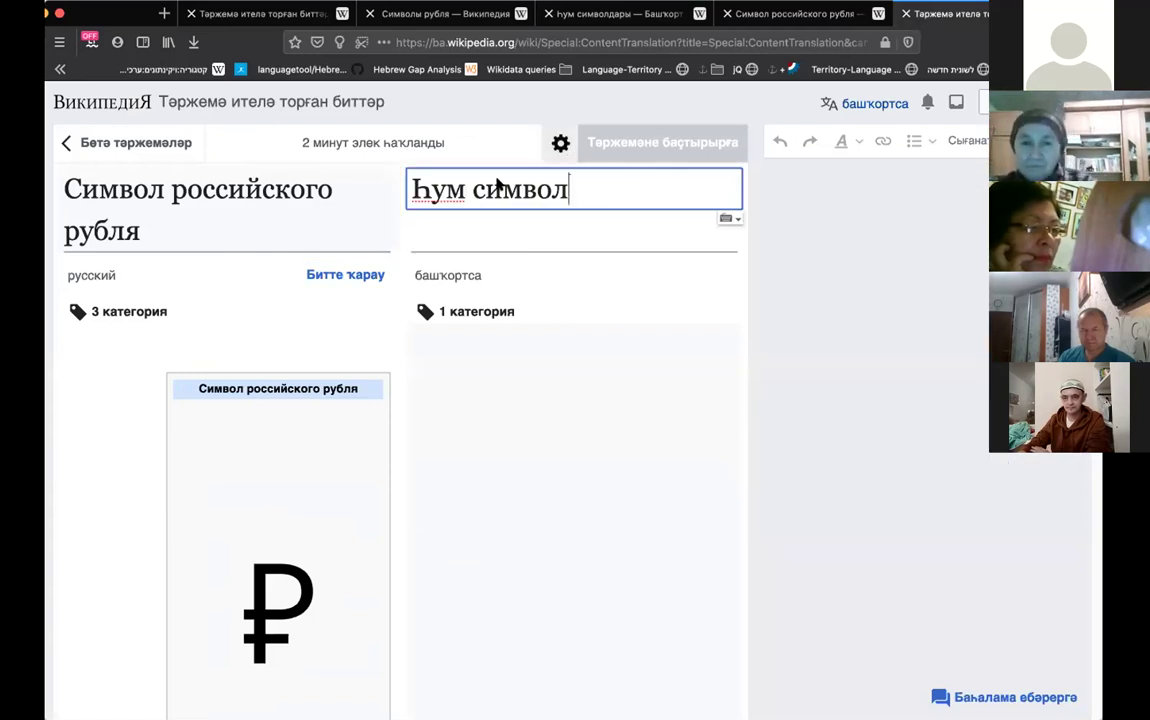
Copy Рәсәй from the Bashkir article's list of symbols and complete the translation title as Рәсәй Һум символы
{"action": "key", "text": "ctrl+shift+Tab"}
{"action": "key", "text": "ctrl+shift+Tab"}
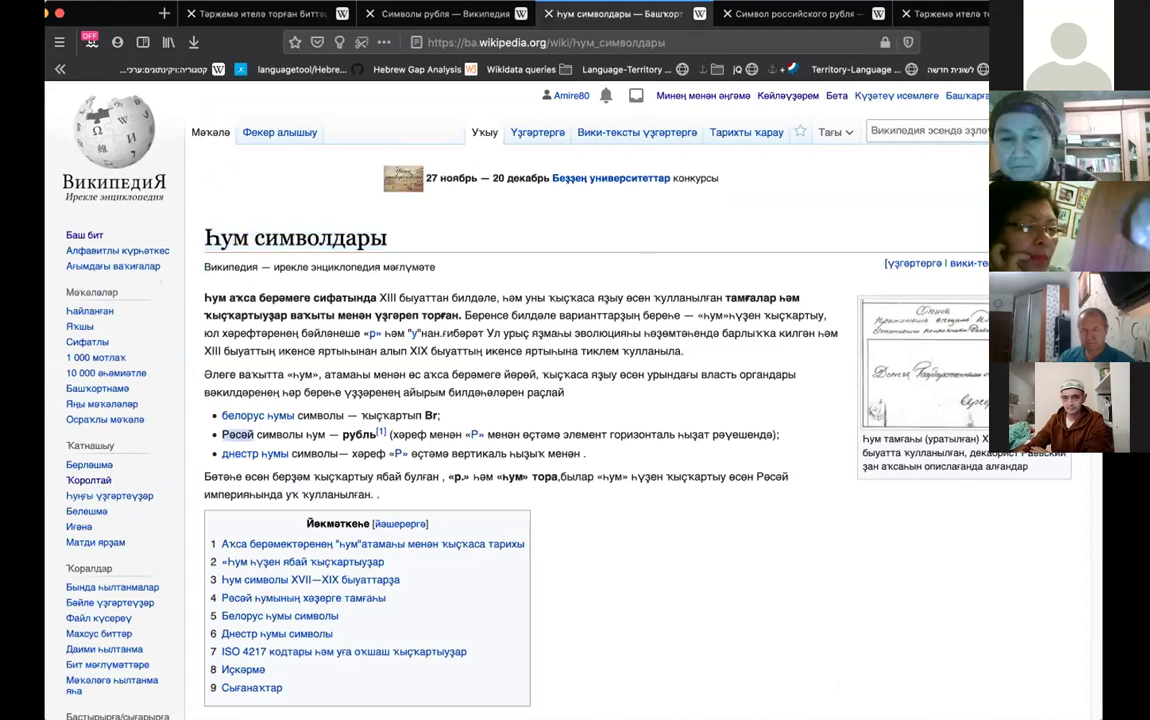
{"action": "key", "text": "ctrl+Tab"}
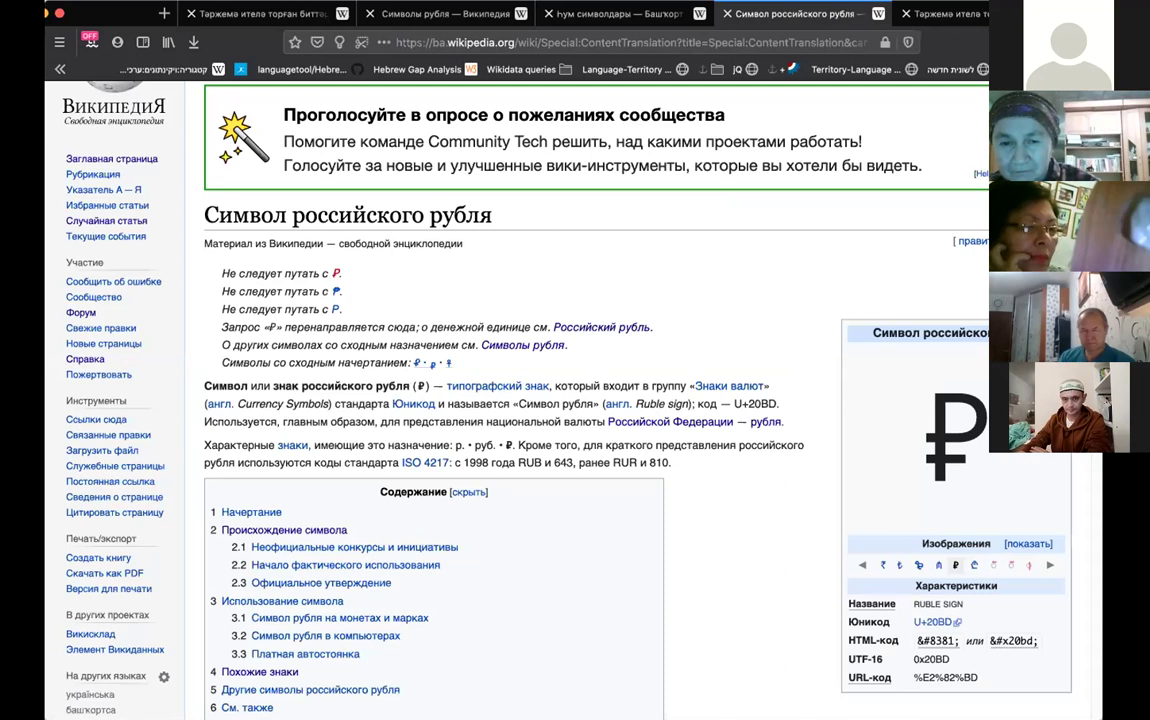
{"action": "key", "text": "ctrl+Tab"}
{"action": "left_click", "coordinate": [412, 189]}
{"action": "type", "text": "Рәсәй Һум символ"}
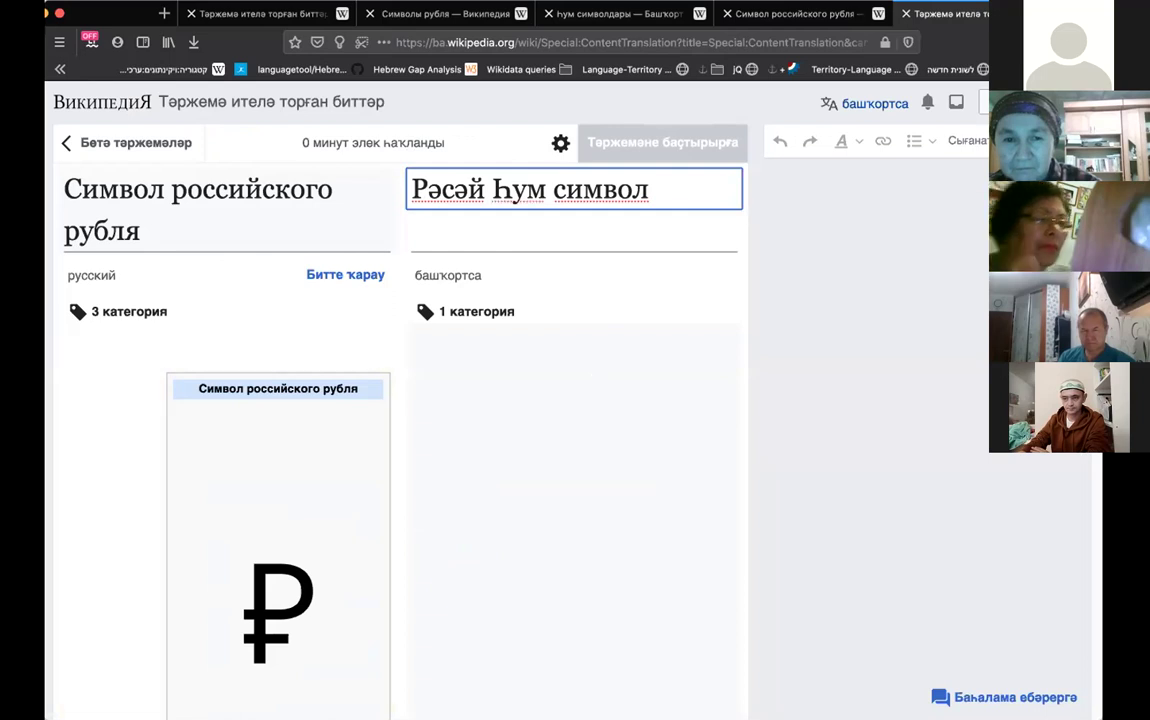
{"action": "type", "text": " ы"}
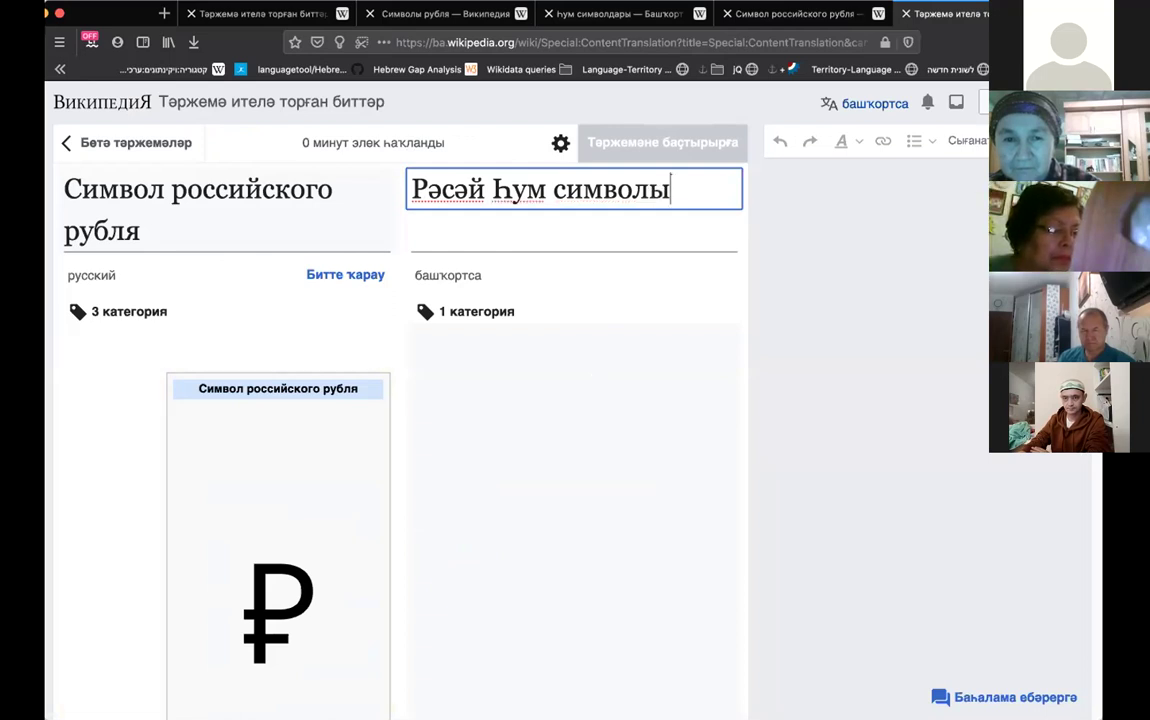
{"action": "left_click_drag", "start_coordinate": [816, 370], "coordinate": [809, 522]}
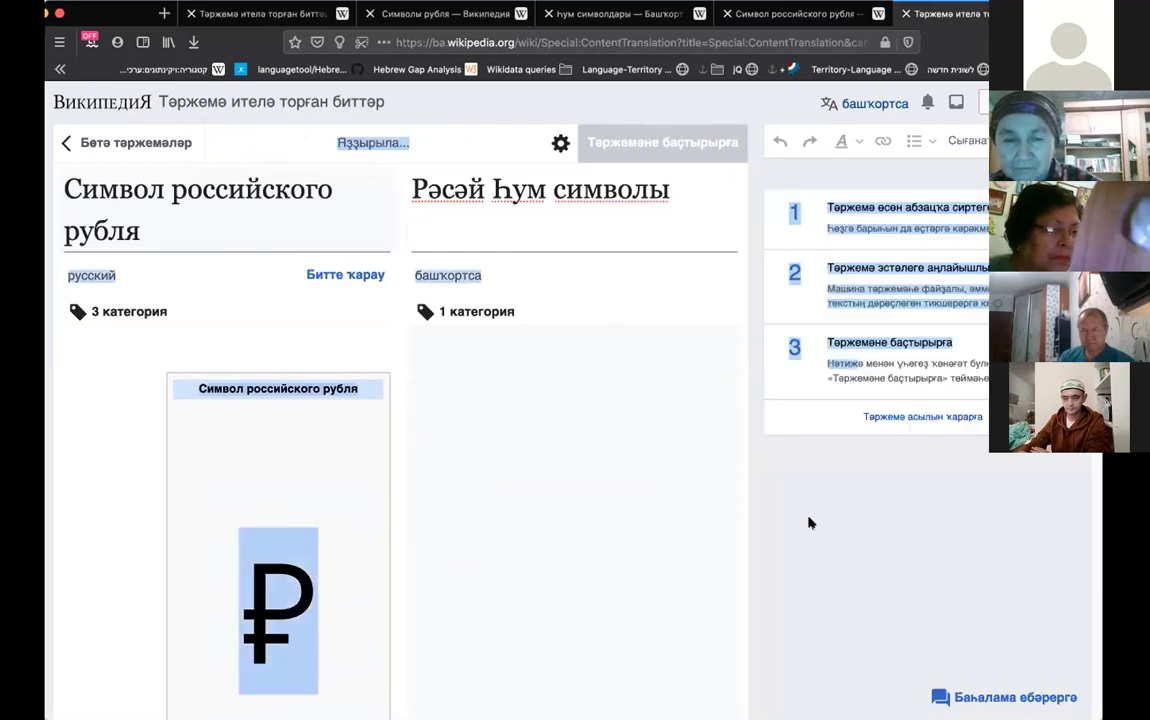
{"action": "left_click", "coordinate": [811, 482]}
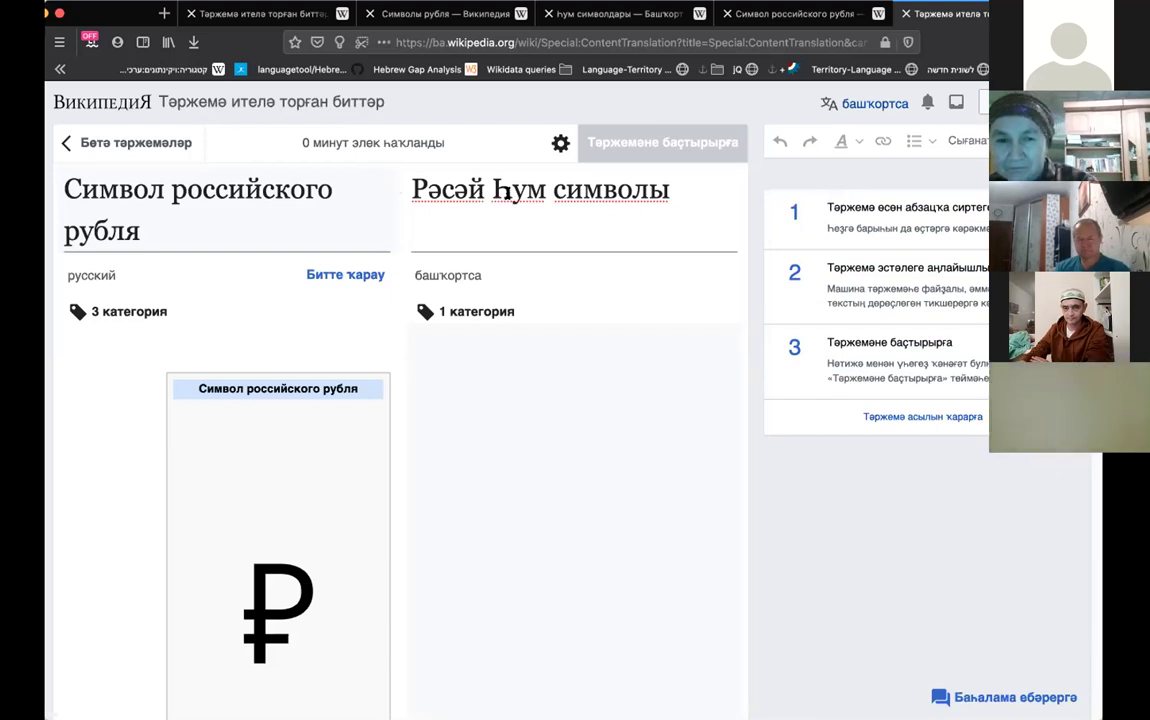
Recheck the wording in the Bashkir article Һум символдары and correct the translation title to Рәсәй һумы символы
{"action": "key", "text": "ctrl+shift+Tab"}
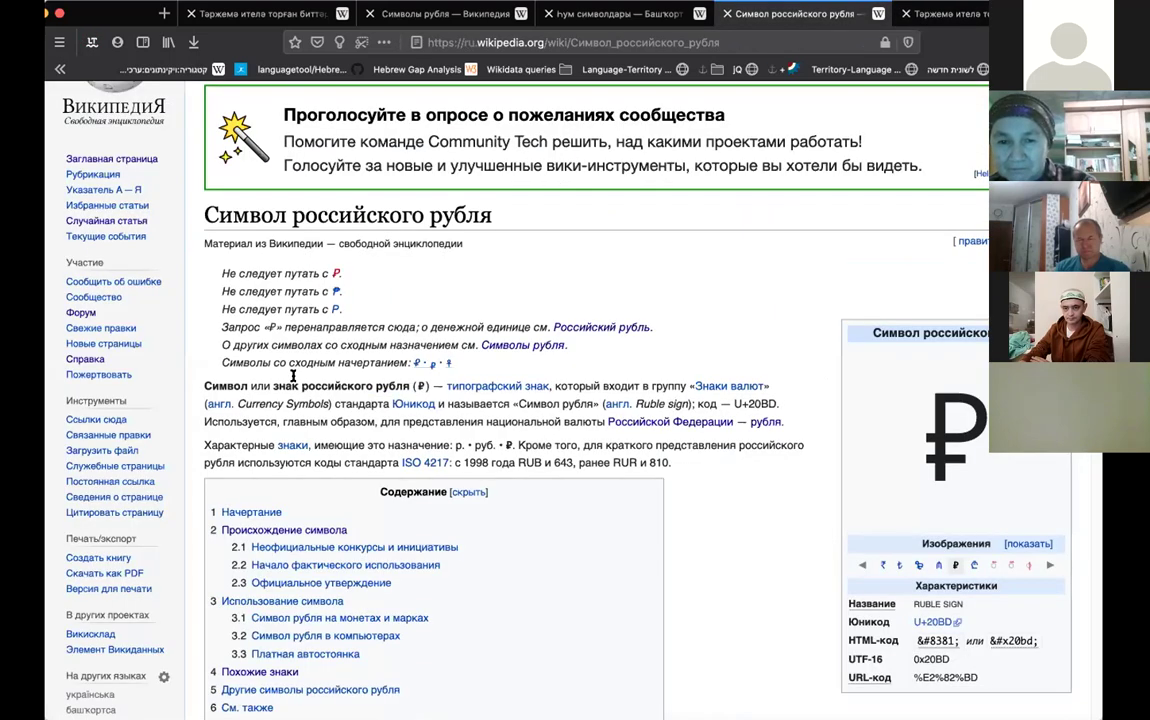
{"action": "key", "text": "ctrl+shift+Tab"}
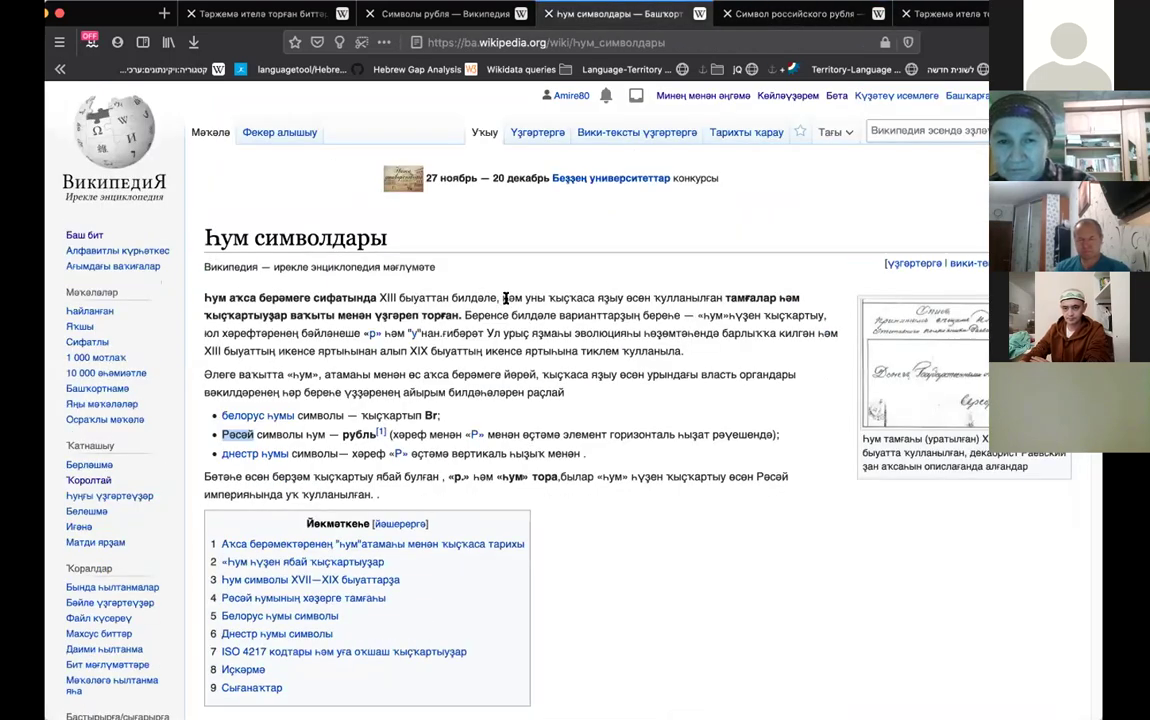
{"action": "key", "text": "ctrl+Tab"}
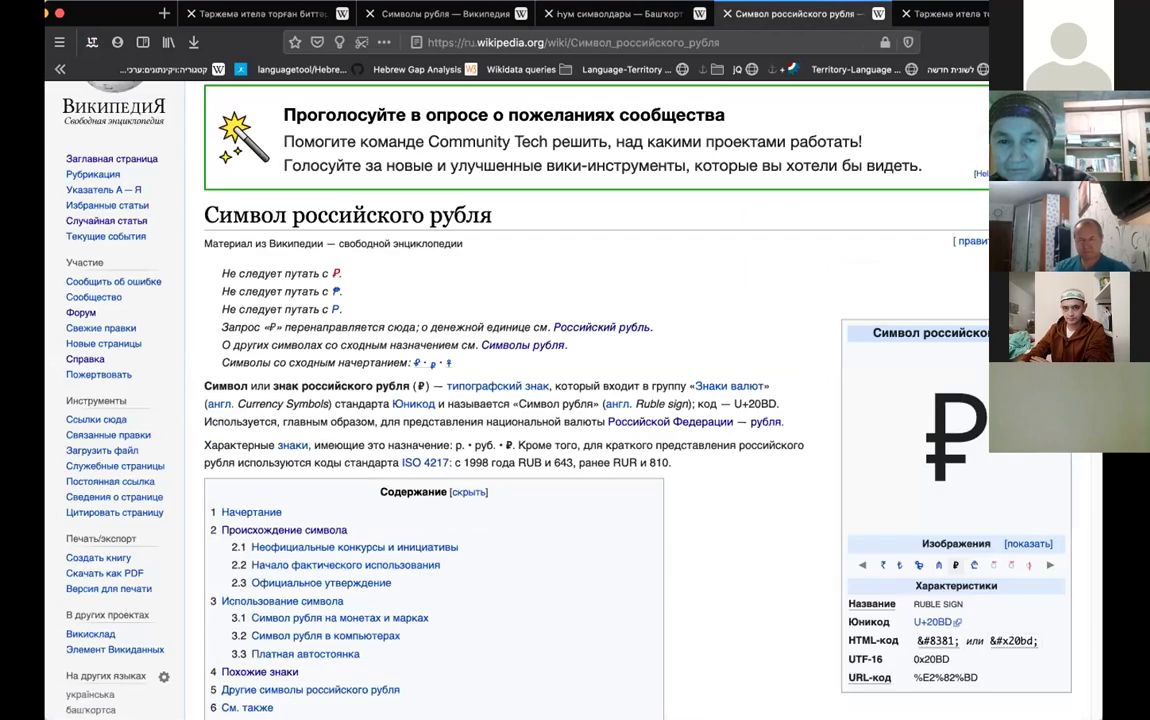
{"action": "key", "text": "ctrl+Tab"}
{"action": "left_click", "coordinate": [505, 192]}
{"action": "key", "text": "BackSpace"}
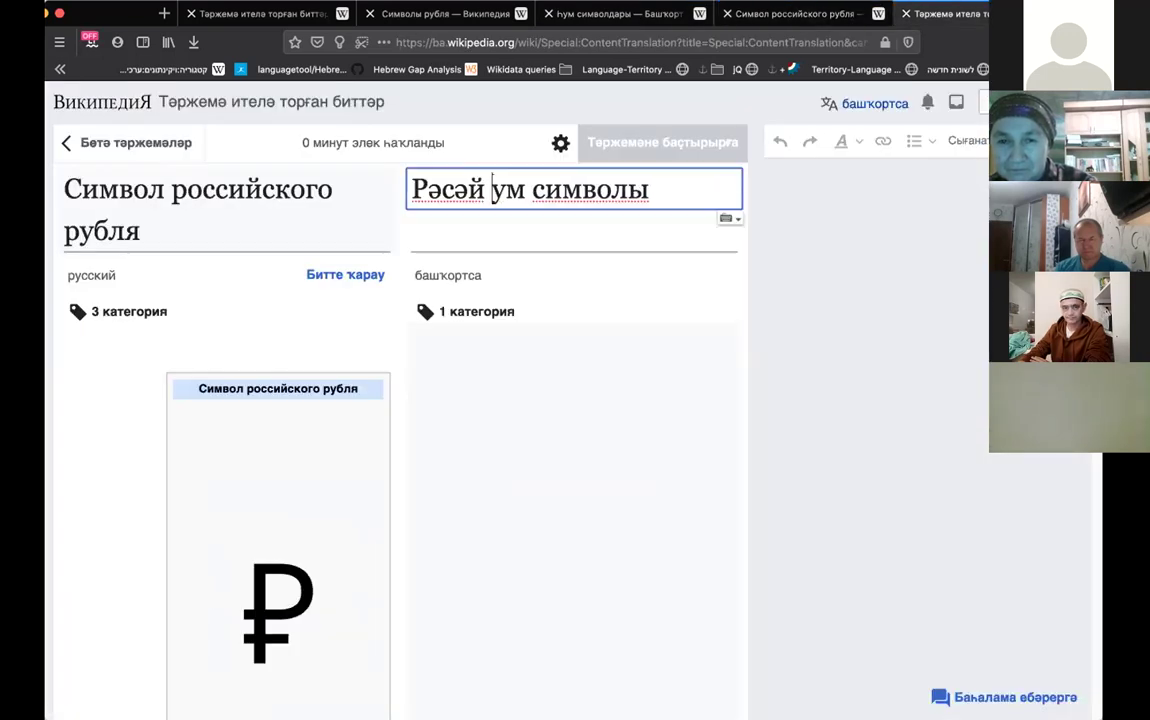
{"action": "type", "text": "һумы"}
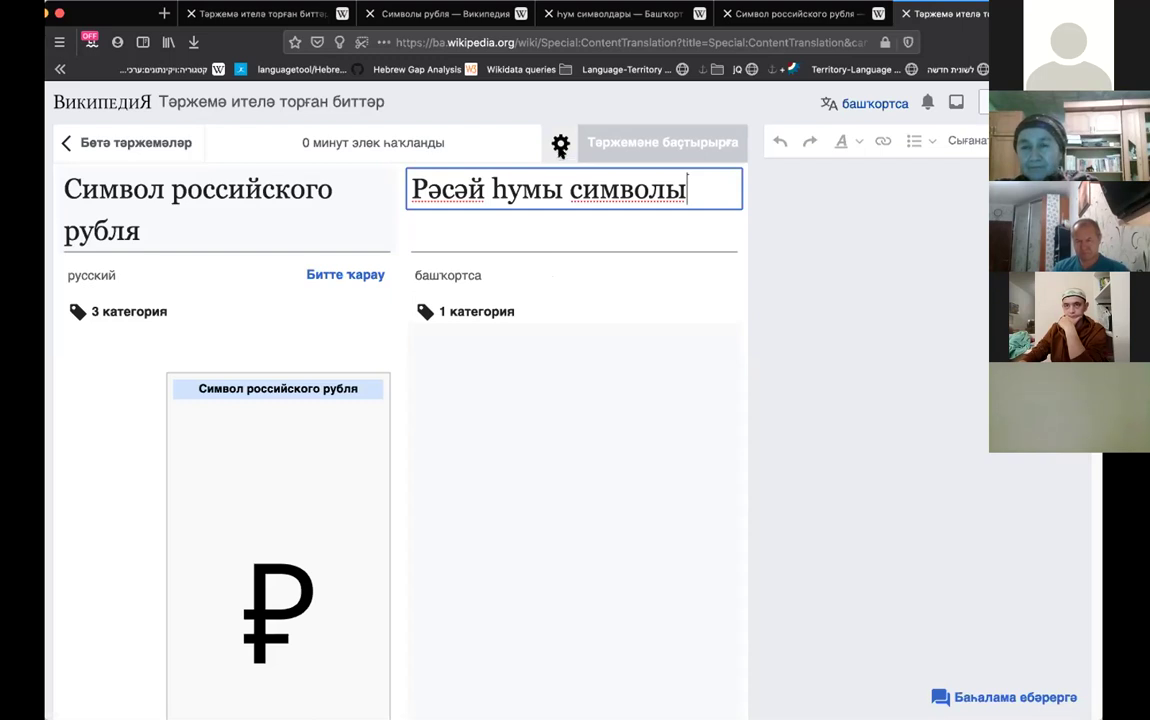
Set the translation's publishing destination to Личный черновик and highlight the user-namespace prefix in its title
{"action": "left_click", "coordinate": [557, 147]}
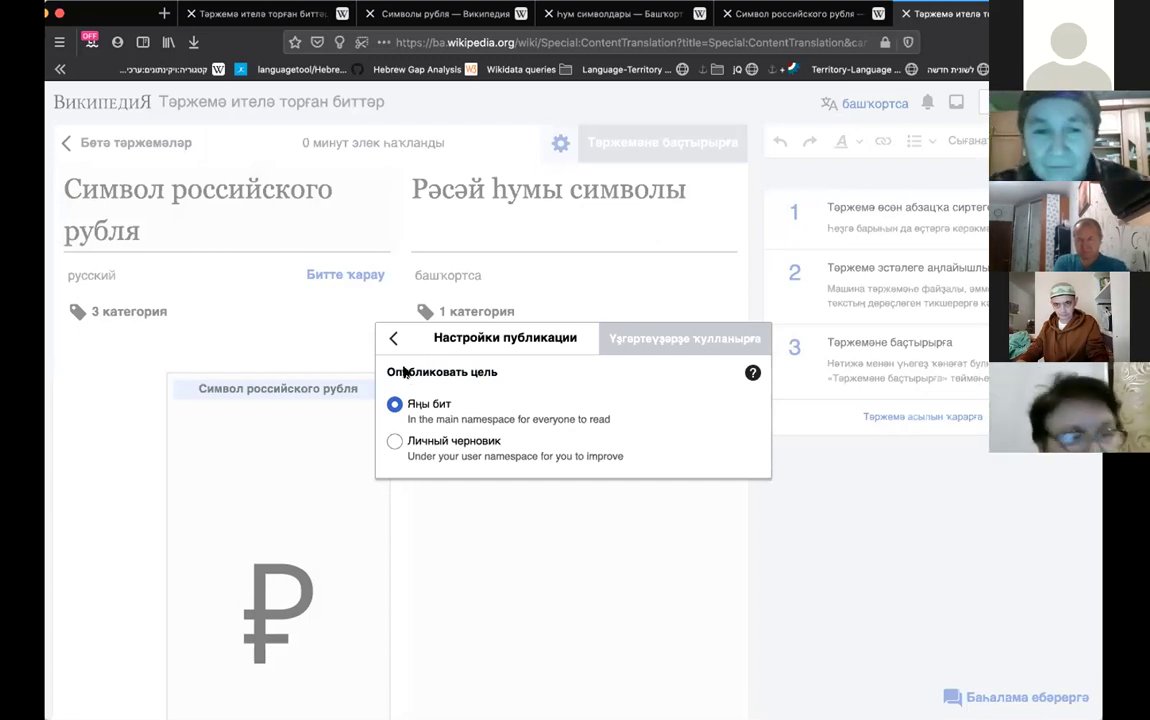
{"action": "left_click", "coordinate": [414, 442]}
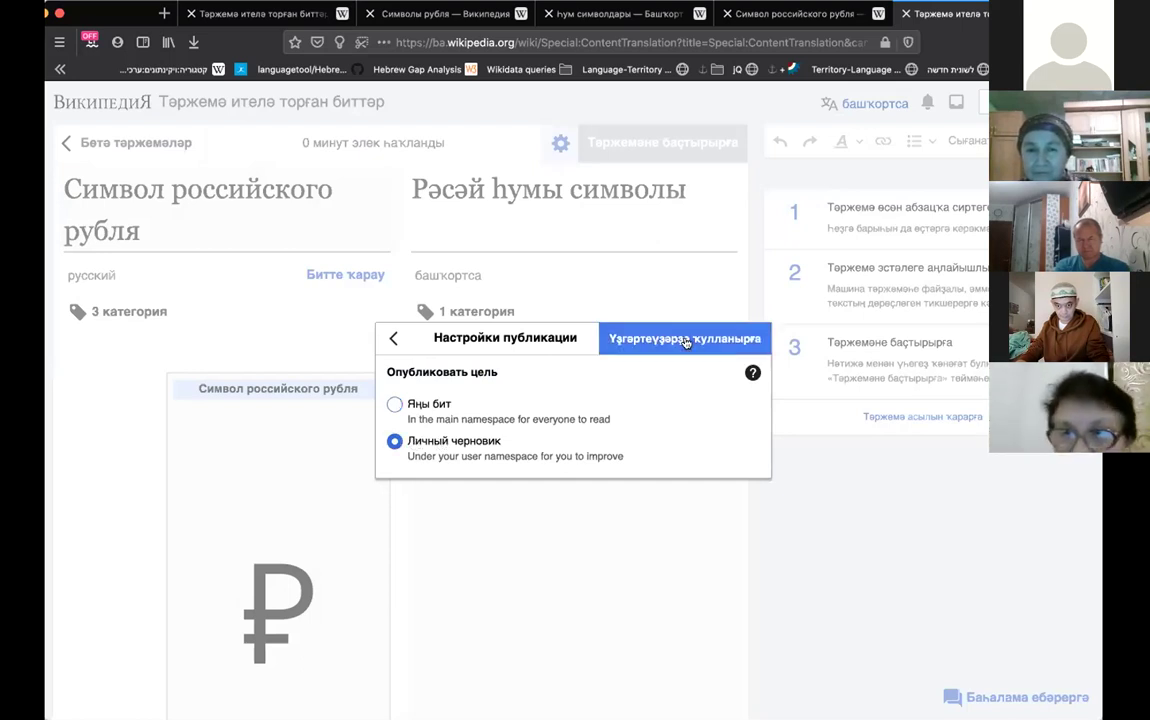
{"action": "left_click", "coordinate": [686, 340]}
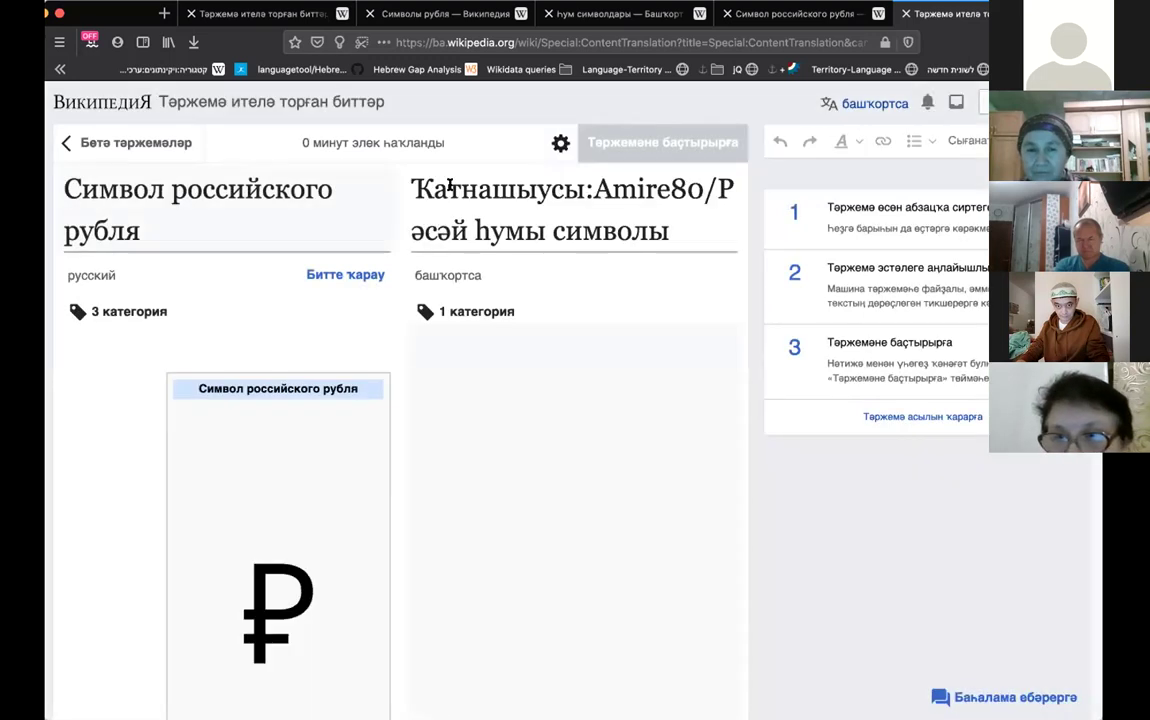
{"action": "double_click", "coordinate": [450, 185]}
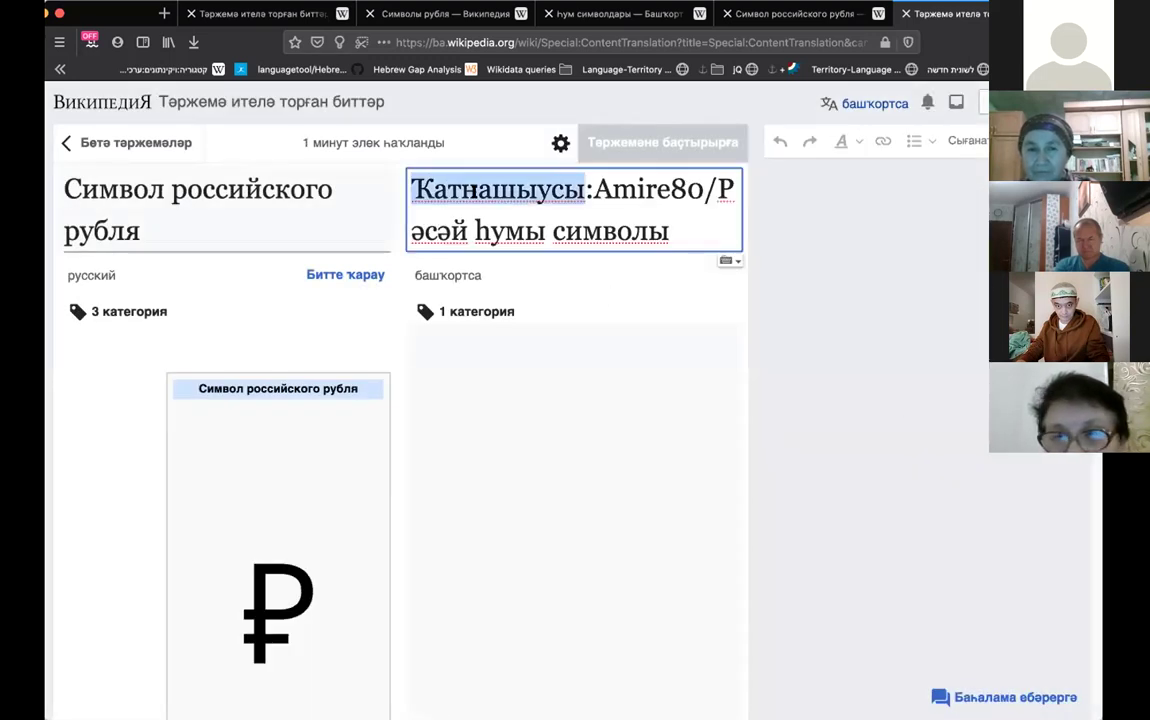
{"action": "left_click", "coordinate": [665, 210], "text": "shift"}
{"action": "left_click", "coordinate": [667, 210]}
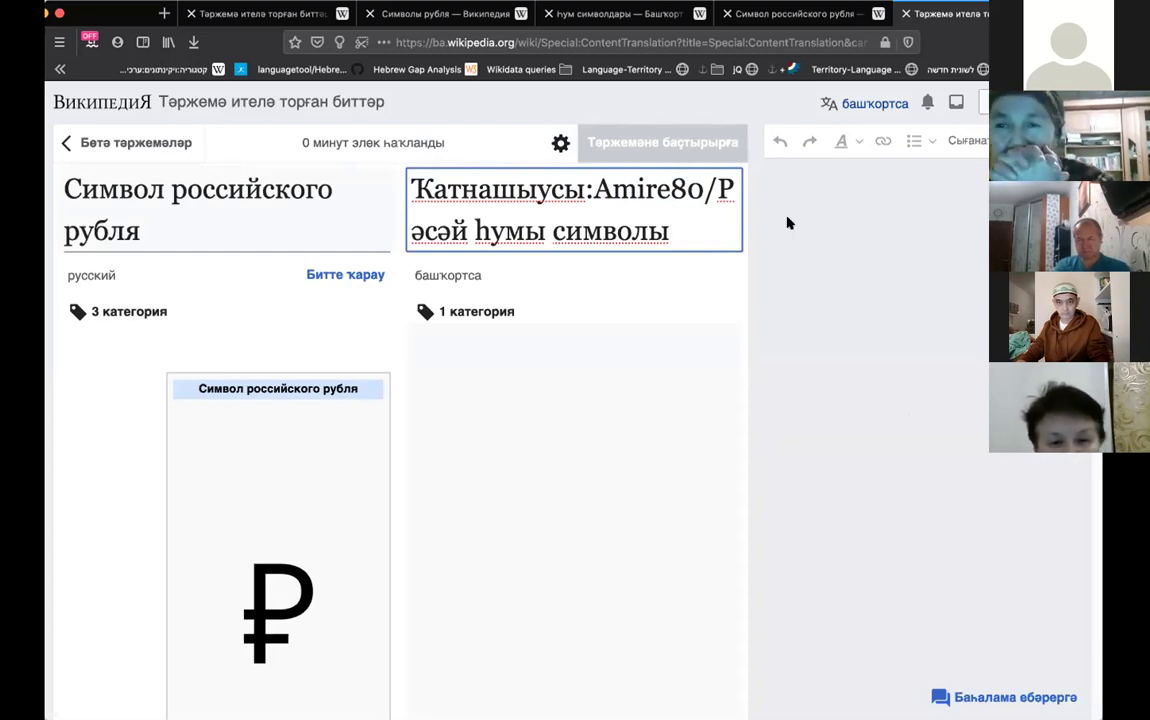
Examine the source article's infobox, introduction and first sections in the translation editor
{"action": "scroll", "coordinate": [787, 222], "scroll_direction": "down", "scroll_amount": 2}
{"action": "scroll", "coordinate": [788, 223], "scroll_direction": "up", "scroll_amount": 1}
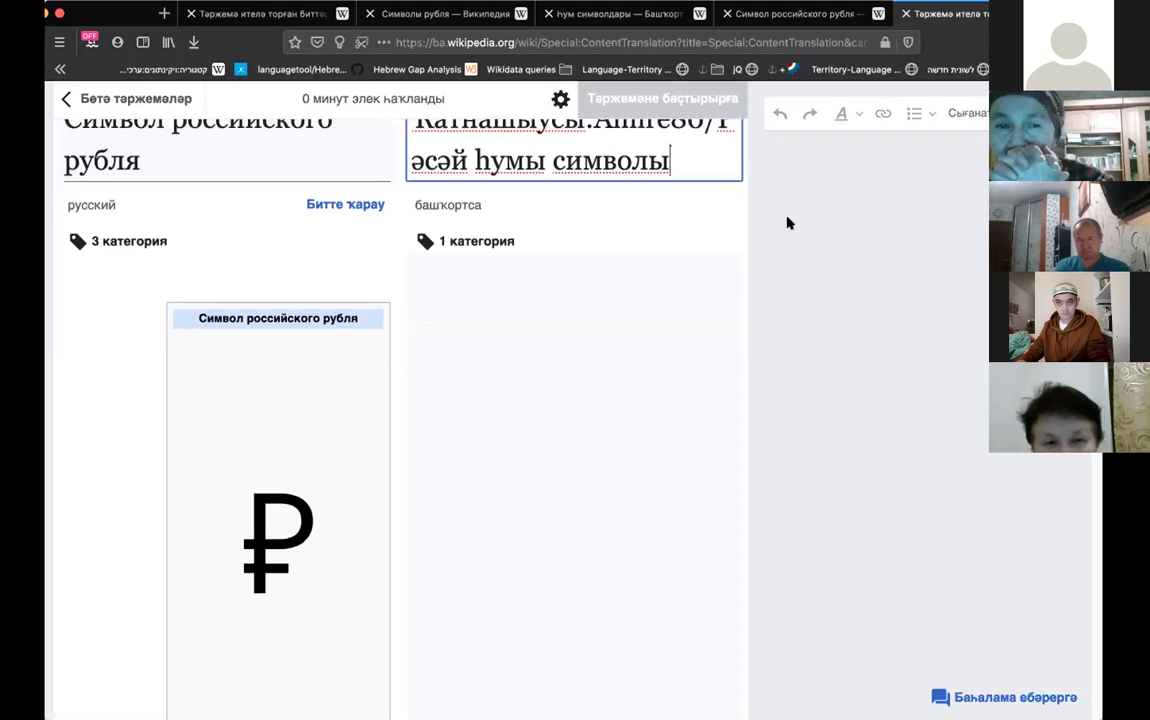
{"action": "scroll", "coordinate": [531, 203], "scroll_direction": "up", "scroll_amount": 1}
{"action": "scroll", "coordinate": [222, 280], "scroll_direction": "down", "scroll_amount": 2}
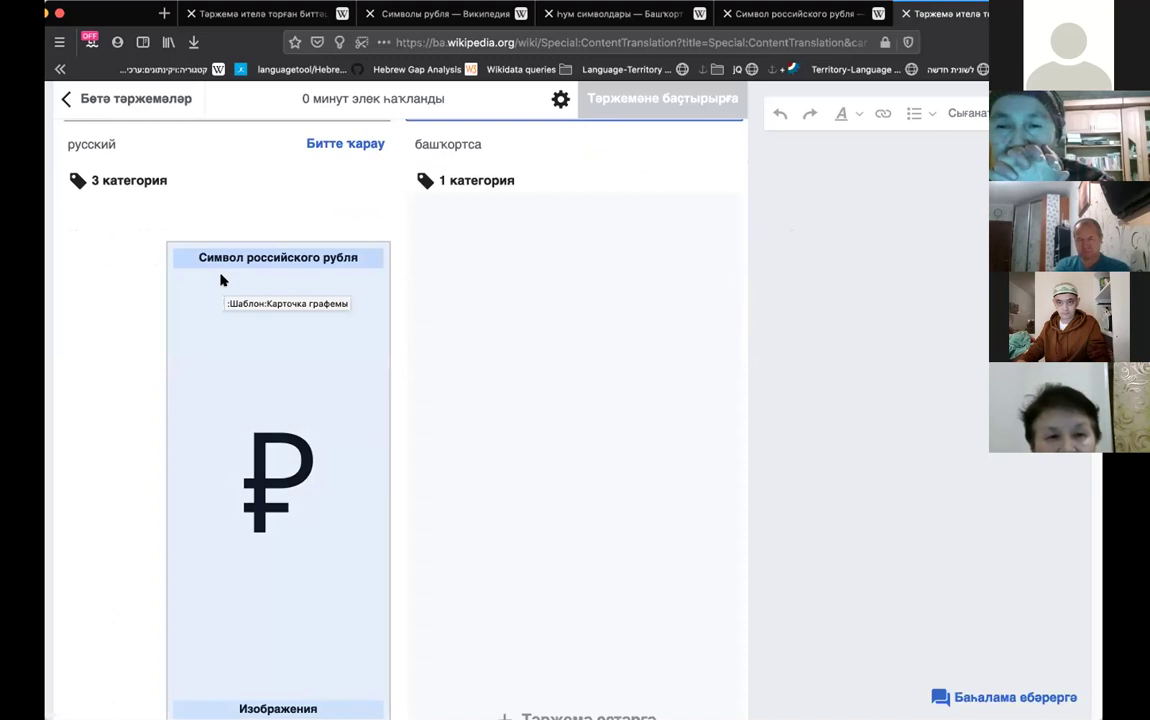
{"action": "scroll", "coordinate": [229, 447], "scroll_direction": "down", "scroll_amount": 10}
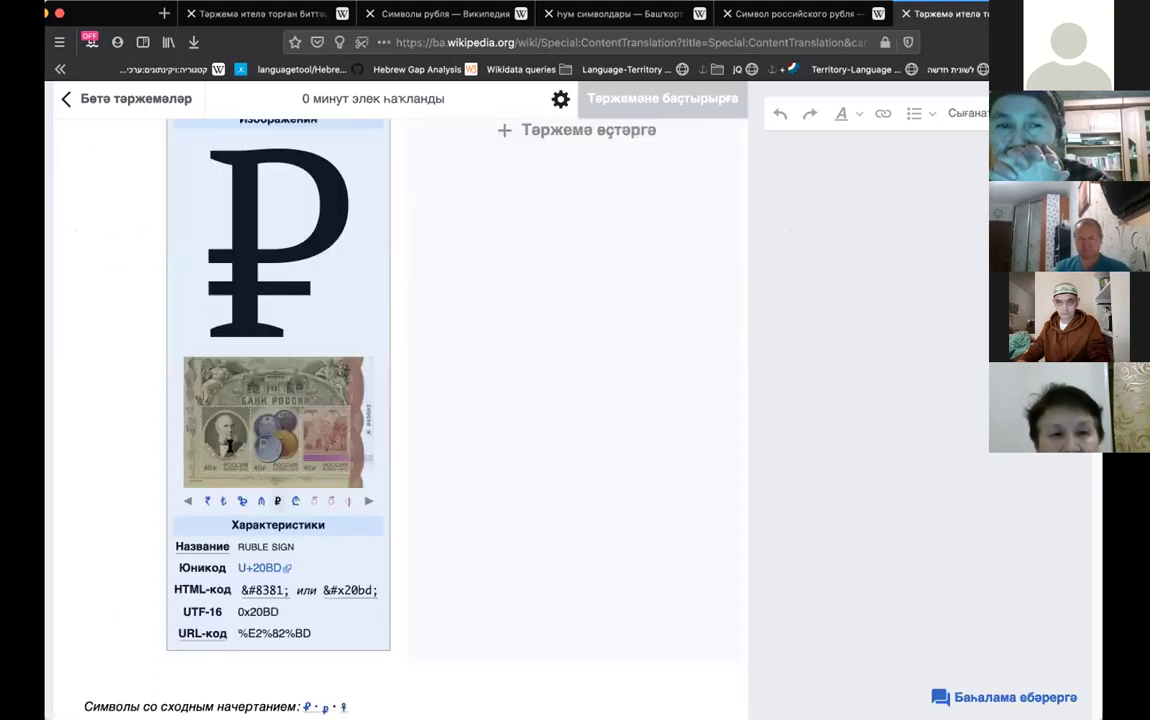
{"action": "scroll", "coordinate": [229, 447], "scroll_direction": "down", "scroll_amount": 10}
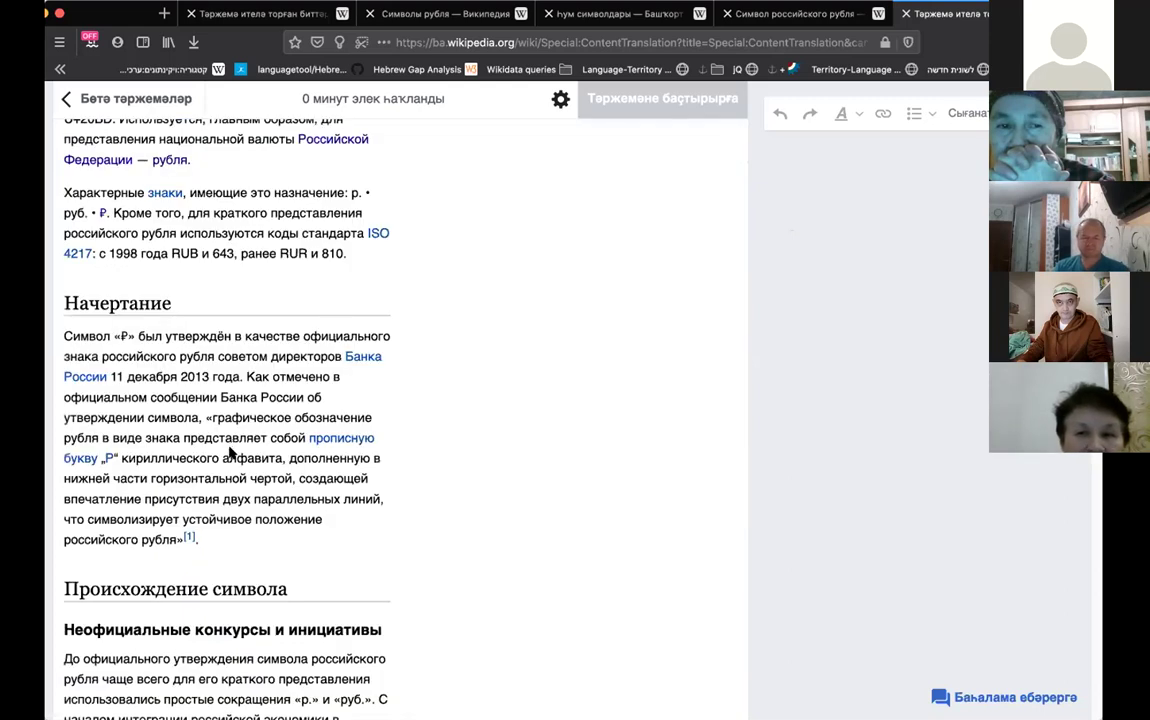
{"action": "scroll", "coordinate": [229, 453], "scroll_direction": "down", "scroll_amount": 5}
{"action": "scroll", "coordinate": [228, 444], "scroll_direction": "up", "scroll_amount": 15}
{"action": "scroll", "coordinate": [332, 345], "scroll_direction": "up", "scroll_amount": 5}
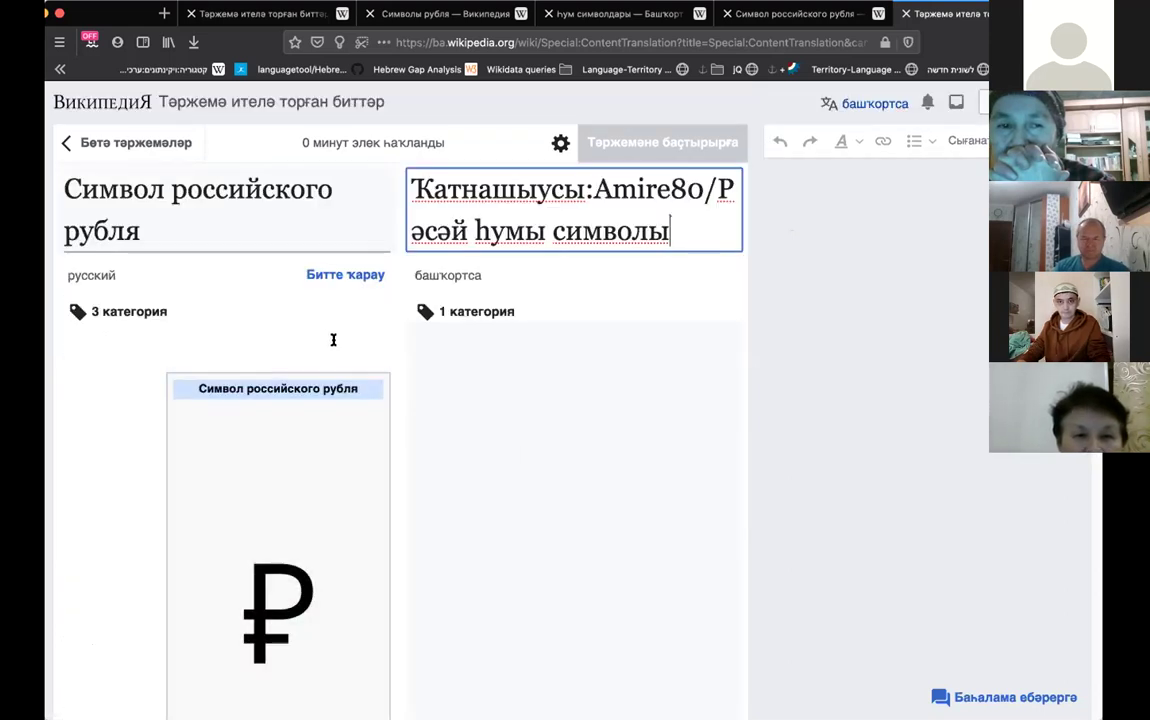
Add a translation for the source article's infobox Символ российского рубля and check the target column beside it
{"action": "scroll", "coordinate": [603, 464], "scroll_direction": "down", "scroll_amount": 3}
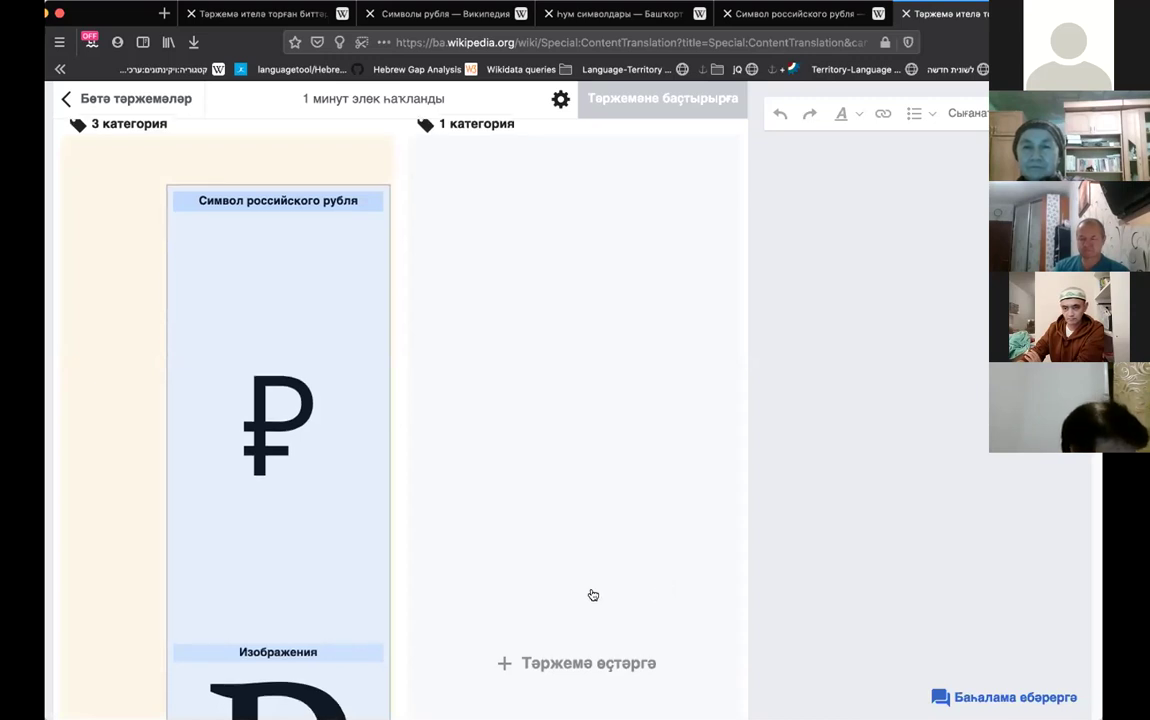
{"action": "scroll", "coordinate": [555, 582], "scroll_direction": "down", "scroll_amount": 2}
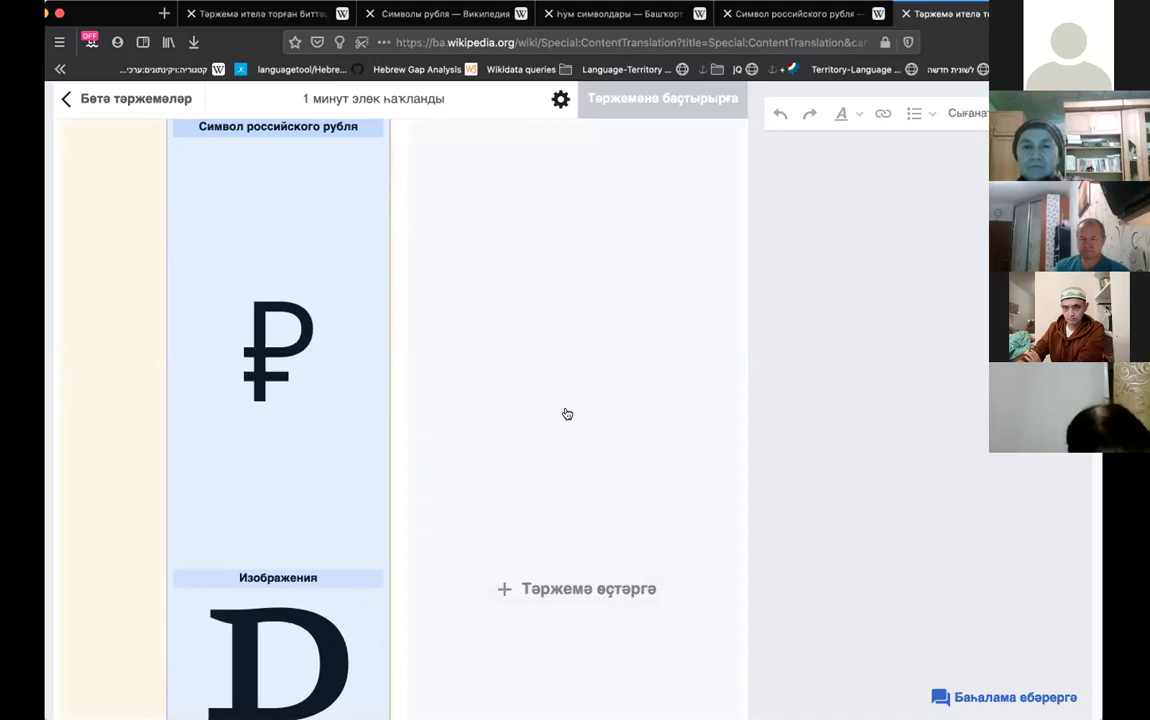
{"action": "scroll", "coordinate": [567, 411], "scroll_direction": "down", "scroll_amount": 5}
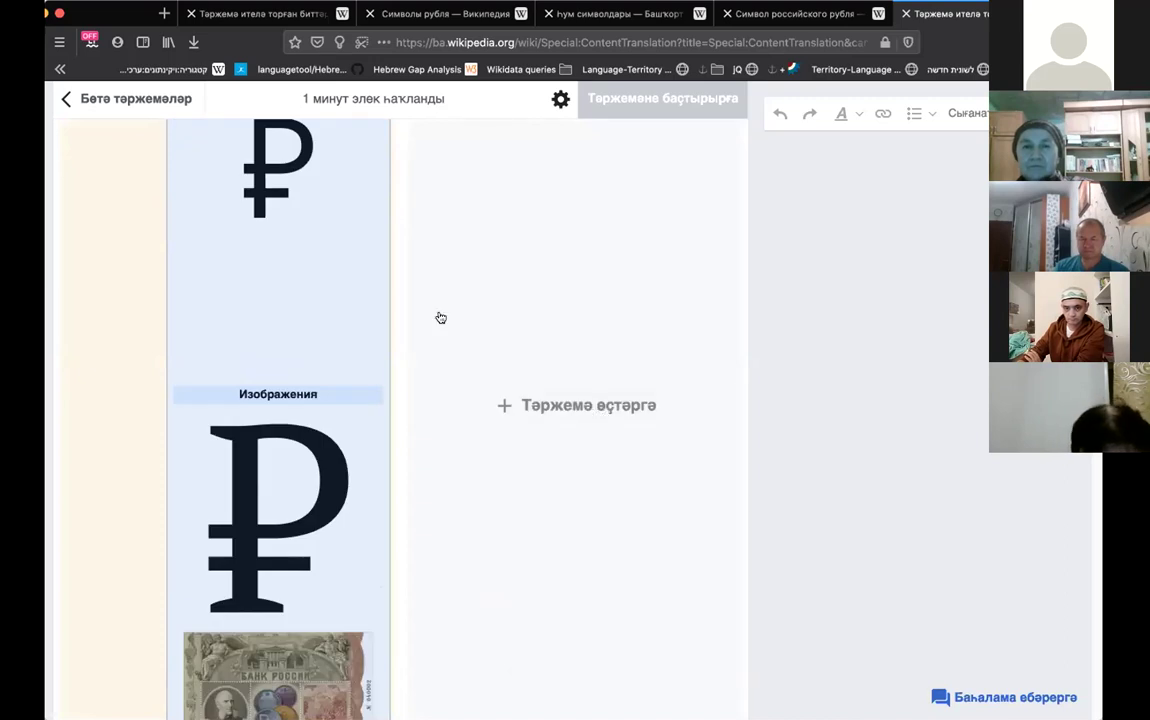
{"action": "scroll", "coordinate": [440, 318], "scroll_direction": "up", "scroll_amount": 5}
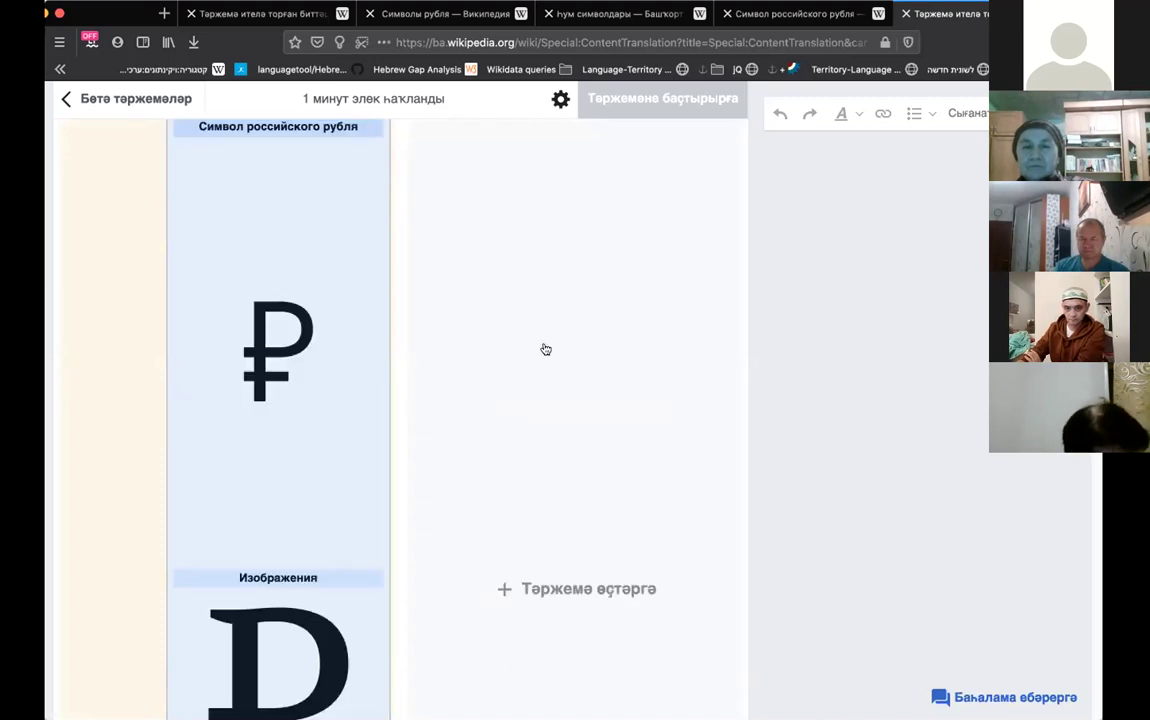
{"action": "scroll", "coordinate": [545, 349], "scroll_direction": "down", "scroll_amount": 6}
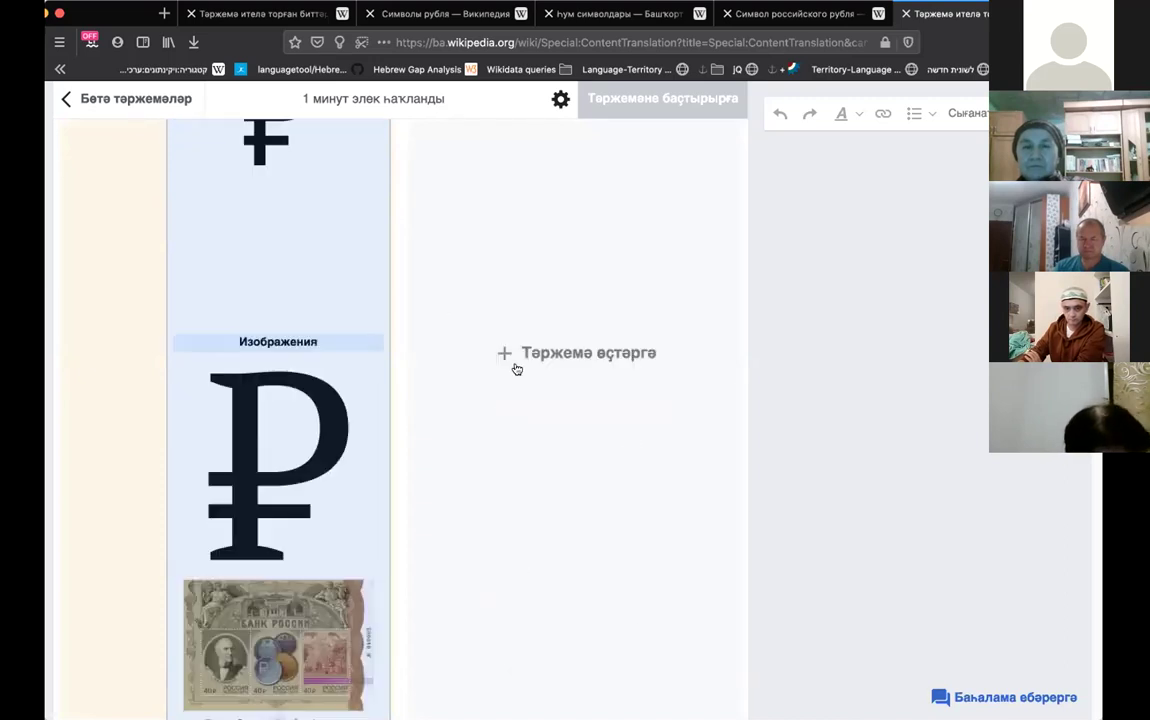
{"action": "left_click", "coordinate": [603, 355]}
{"action": "scroll", "coordinate": [603, 355], "scroll_direction": "up", "scroll_amount": 3}
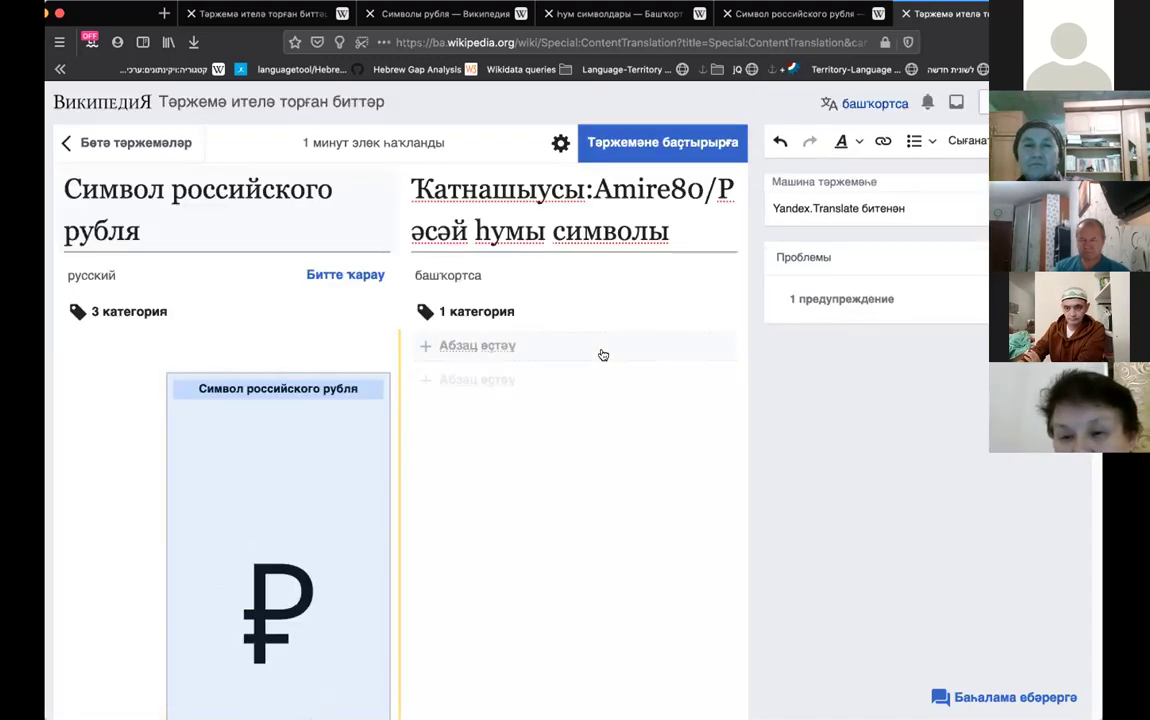
Add the Yandex.Translate machine translation of the introductory paragraph beginning Символ или знак российского рубля
{"action": "scroll", "coordinate": [564, 424], "scroll_direction": "down", "scroll_amount": 2}
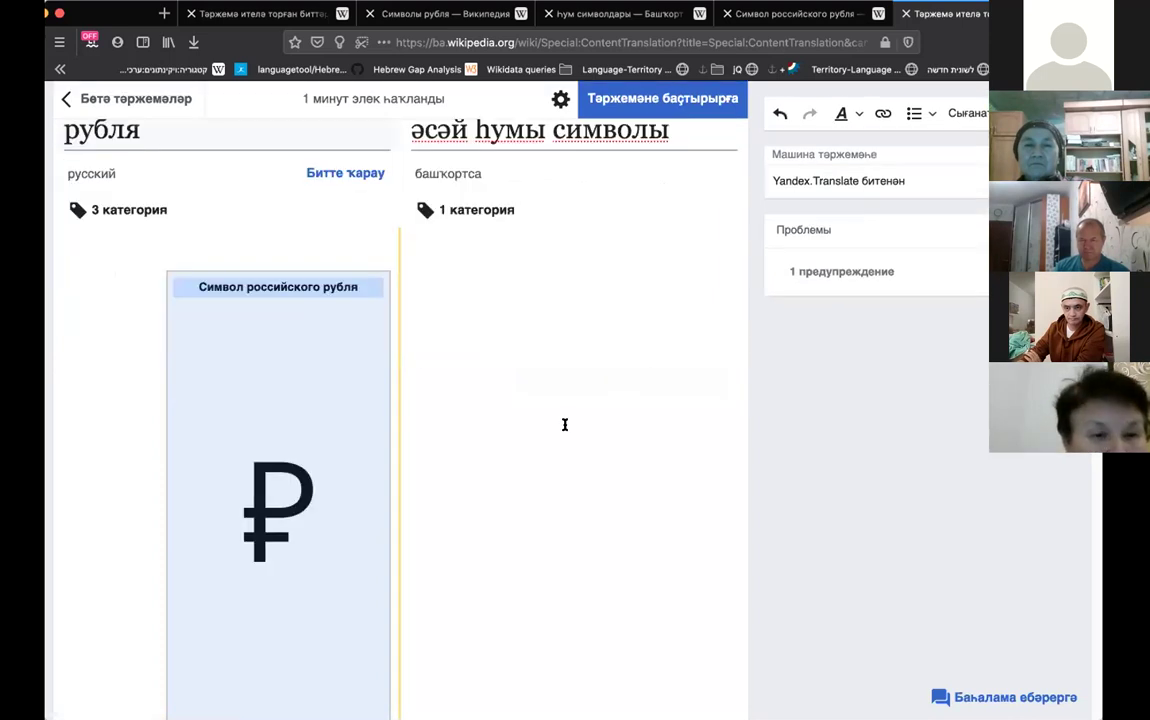
{"action": "scroll", "coordinate": [564, 426], "scroll_direction": "down", "scroll_amount": 5}
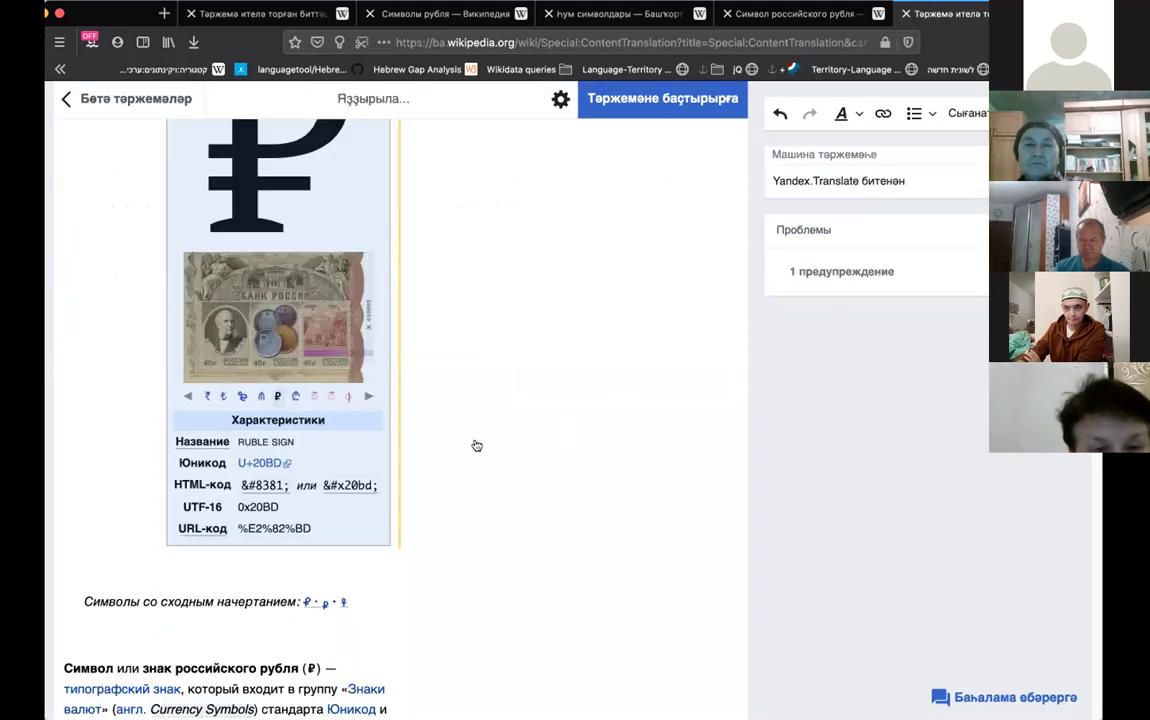
{"action": "scroll", "coordinate": [472, 444], "scroll_direction": "down", "scroll_amount": 4}
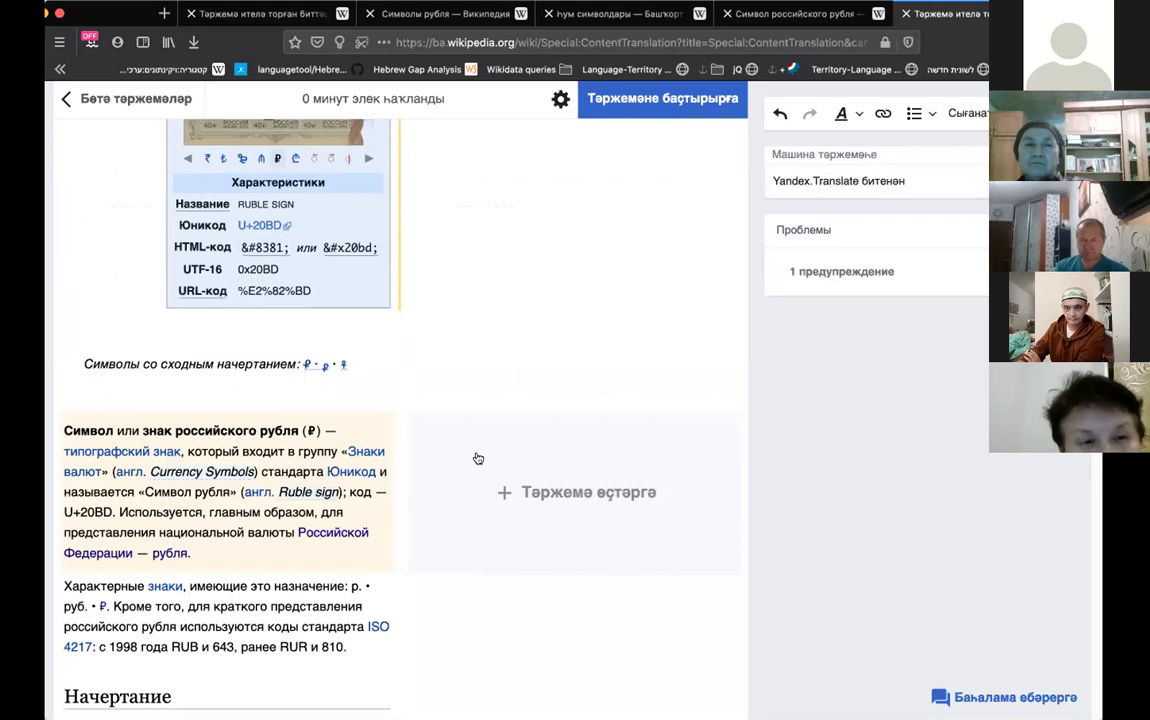
{"action": "scroll", "coordinate": [478, 458], "scroll_direction": "down", "scroll_amount": 4}
{"action": "scroll", "coordinate": [478, 460], "scroll_direction": "down", "scroll_amount": 1}
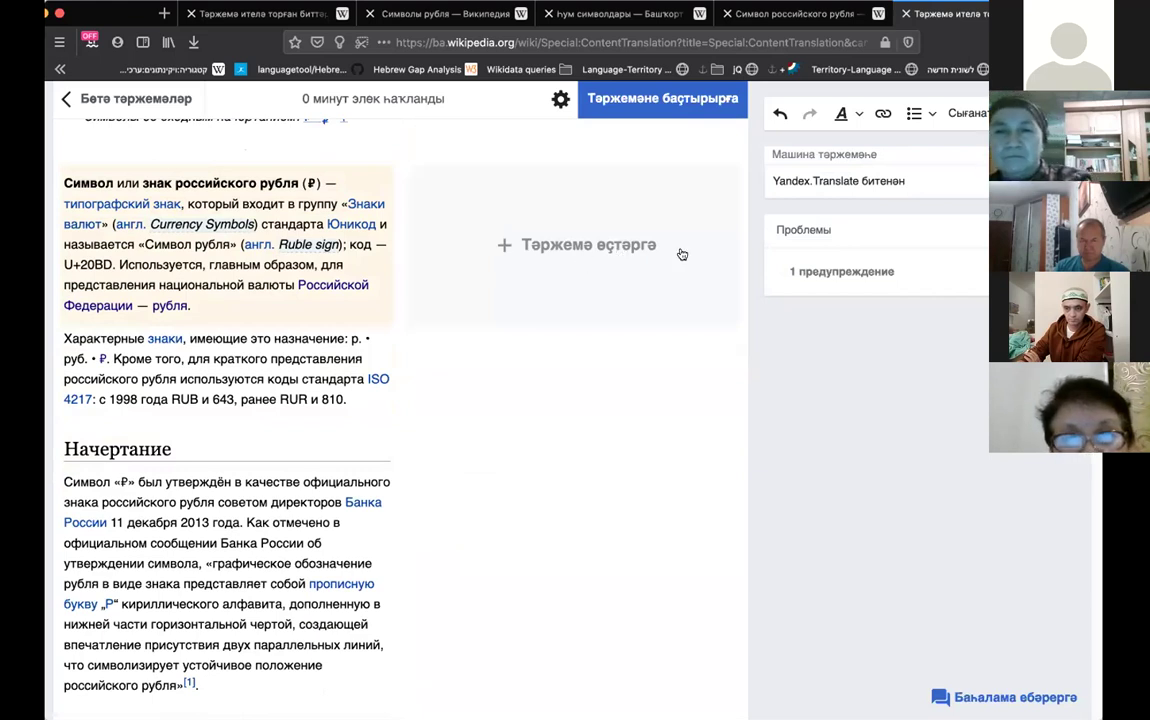
{"action": "left_click", "coordinate": [627, 248]}
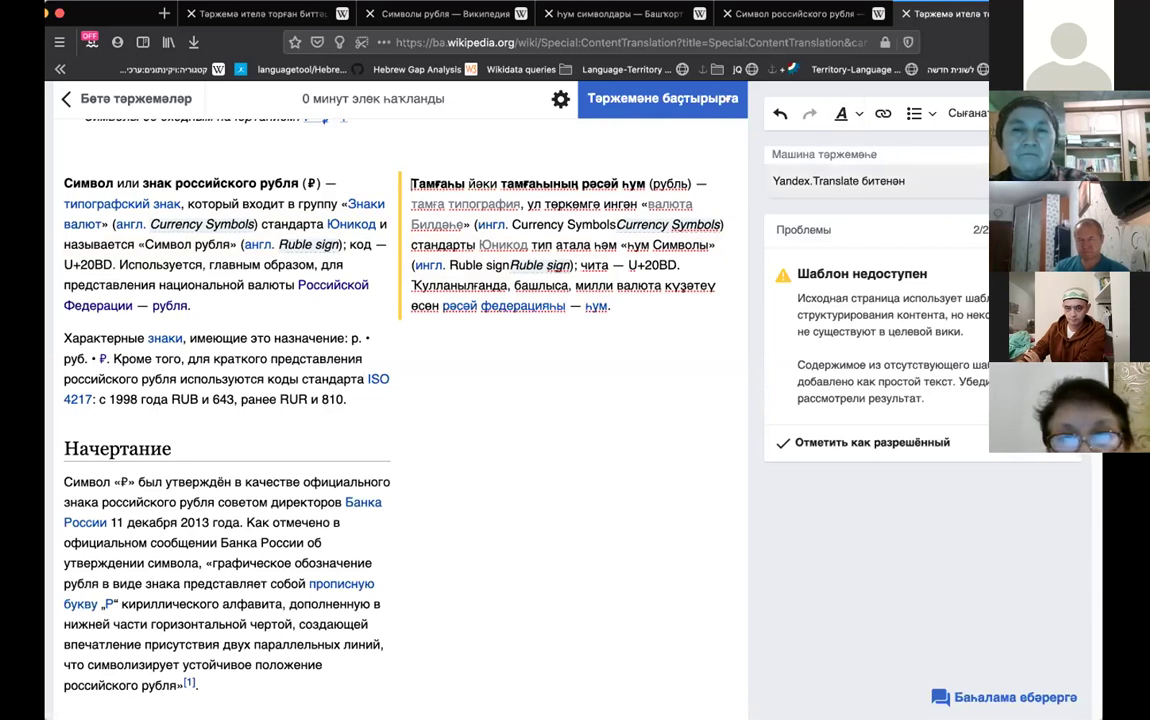
Try the alternatives to machine translation for the introductory paragraph: Баштағы яҙманы ҡулланырға, followed by Машина тәржемәһен ҡулланмаҫҡа
{"action": "left_click", "coordinate": [781, 178]}
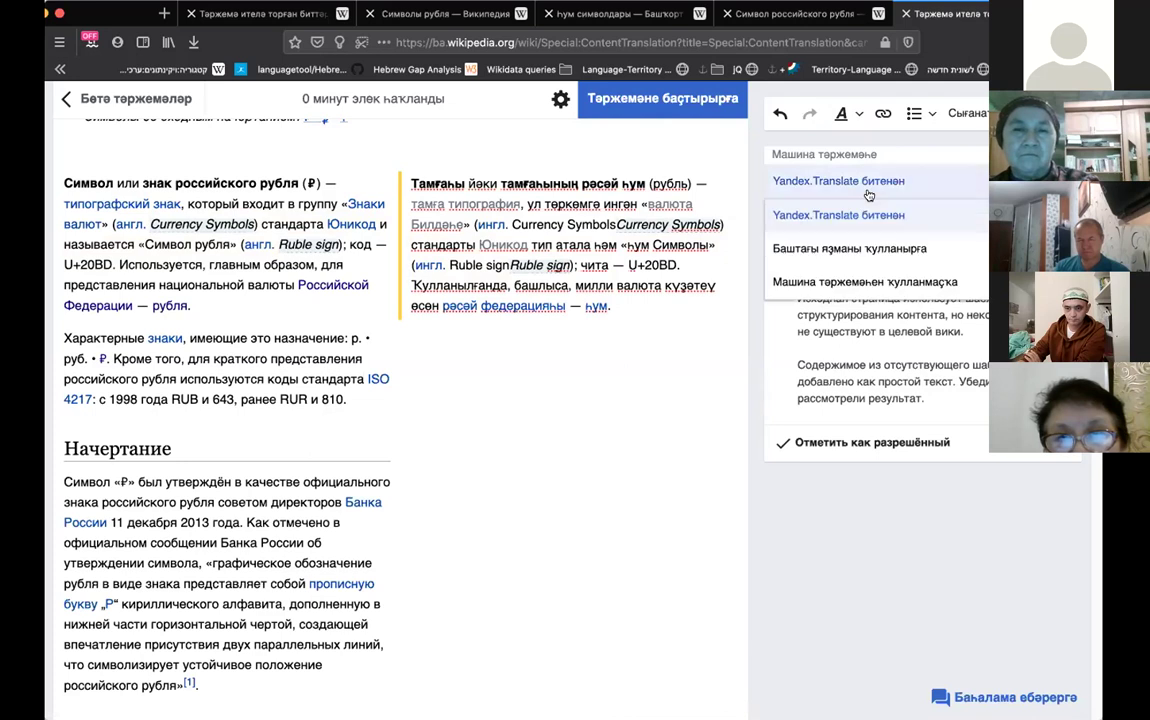
{"action": "left_click", "coordinate": [903, 249]}
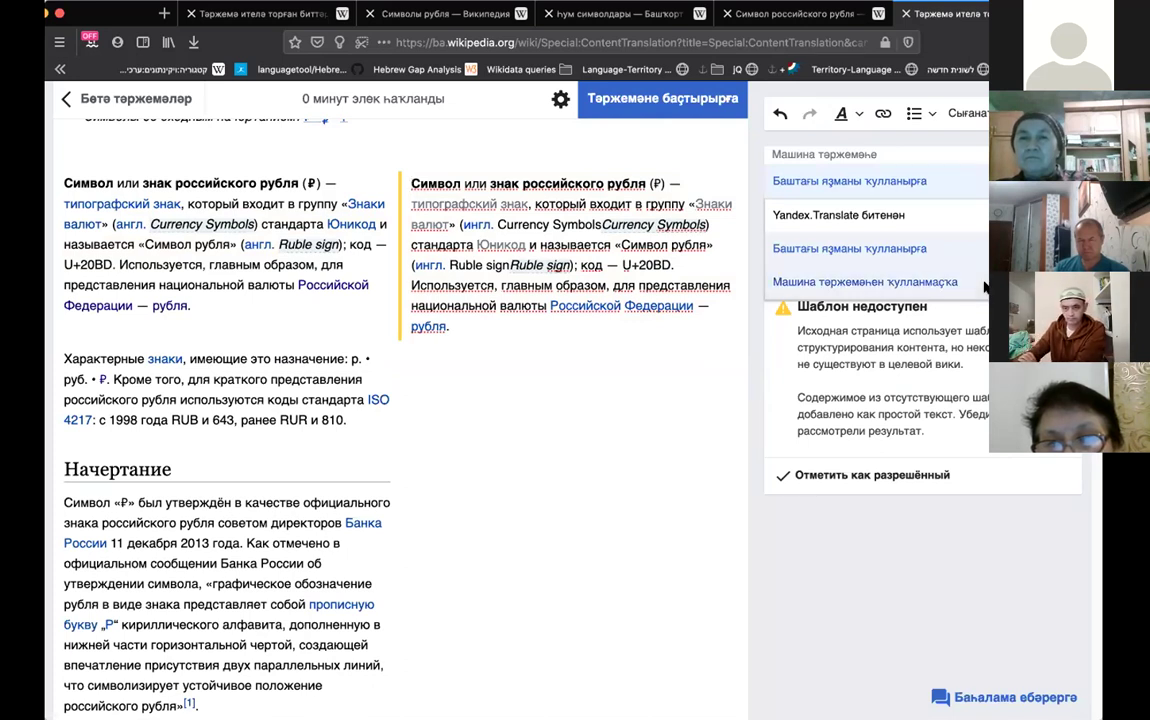
{"action": "left_click", "coordinate": [984, 284]}
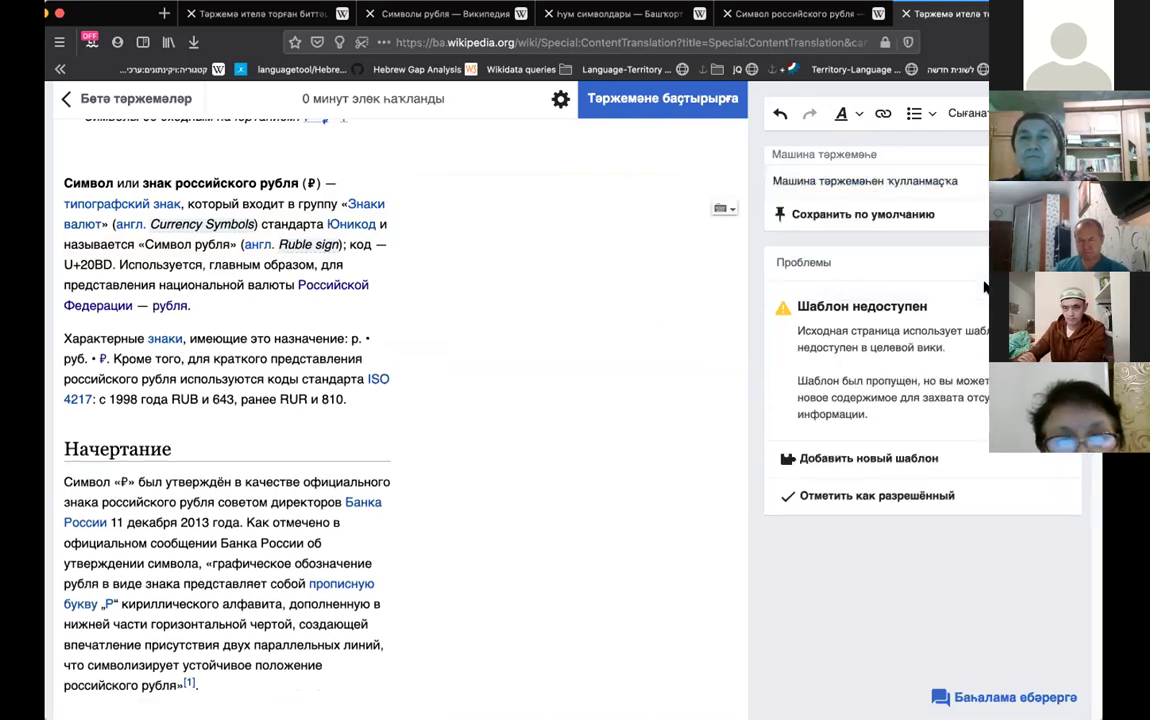
Enter the trial text асдф асд фасд фасд ф in the empty introductory paragraph and clear it
{"action": "left_click", "coordinate": [411, 182]}
{"action": "type", "text": "асдф асд фасд фасд ф"}
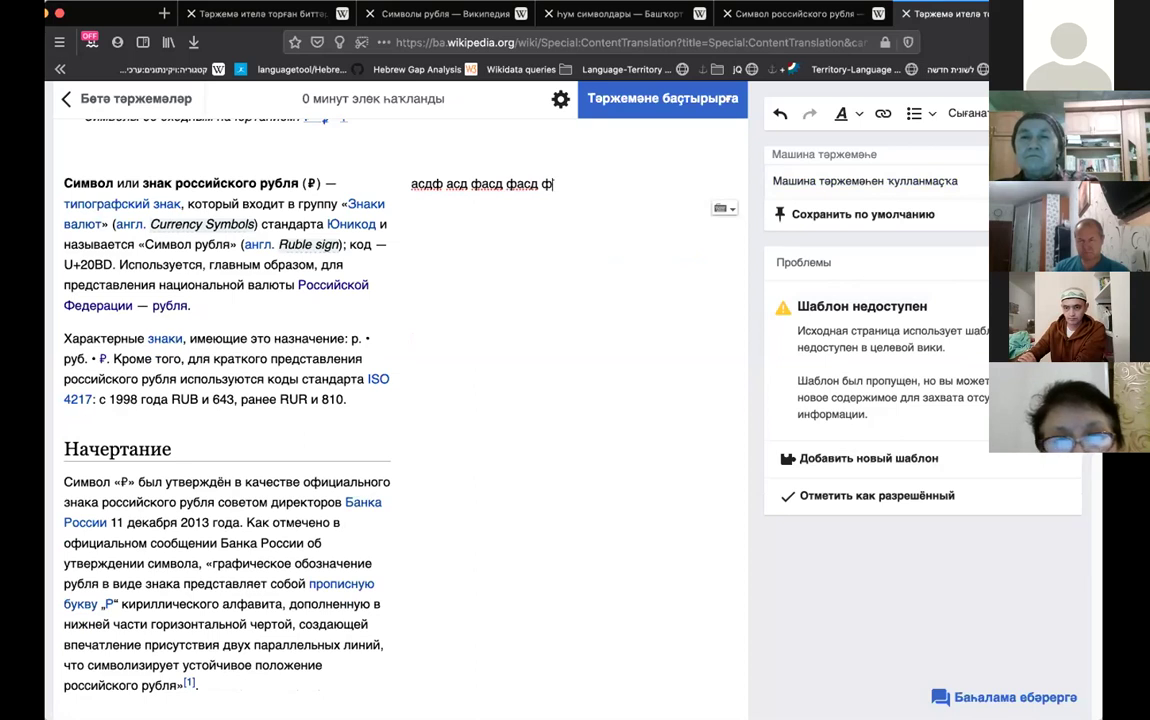
{"action": "key", "text": "ctrl+a"}
{"action": "key", "text": "BackSpace"}
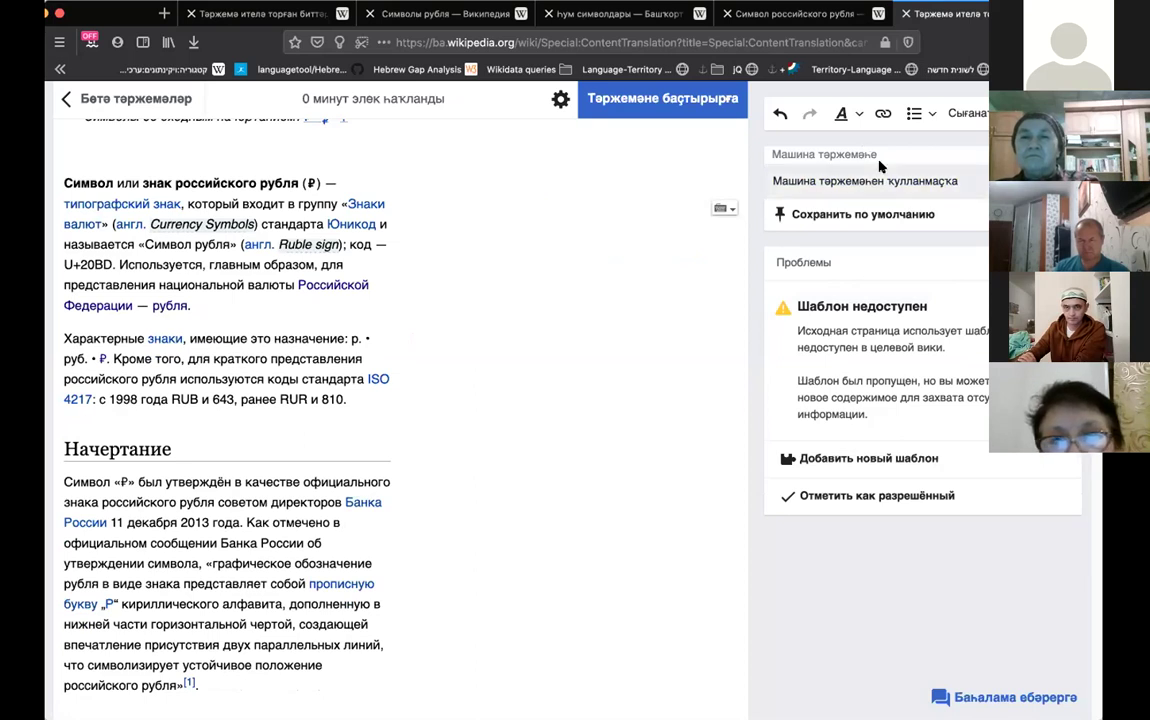
Switch the introductory paragraph back to Yandex.Translate and delete the word тамғаһының before рәсәй һум
{"action": "left_click", "coordinate": [850, 181]}
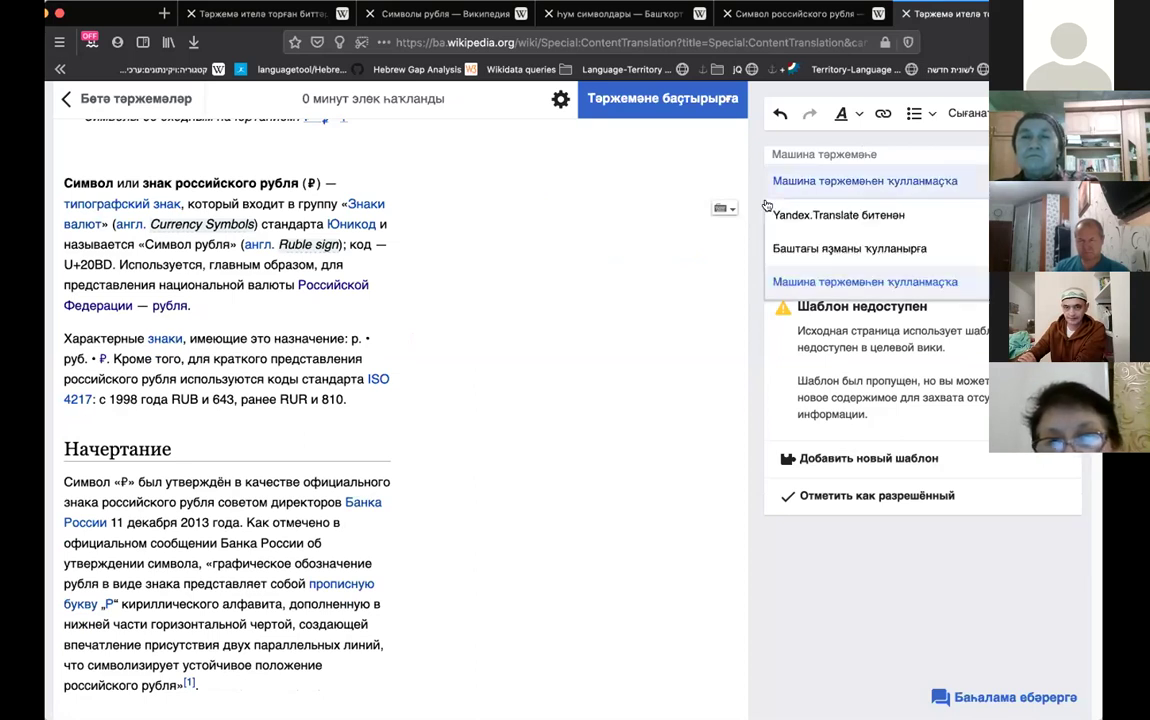
{"action": "left_click", "coordinate": [827, 218]}
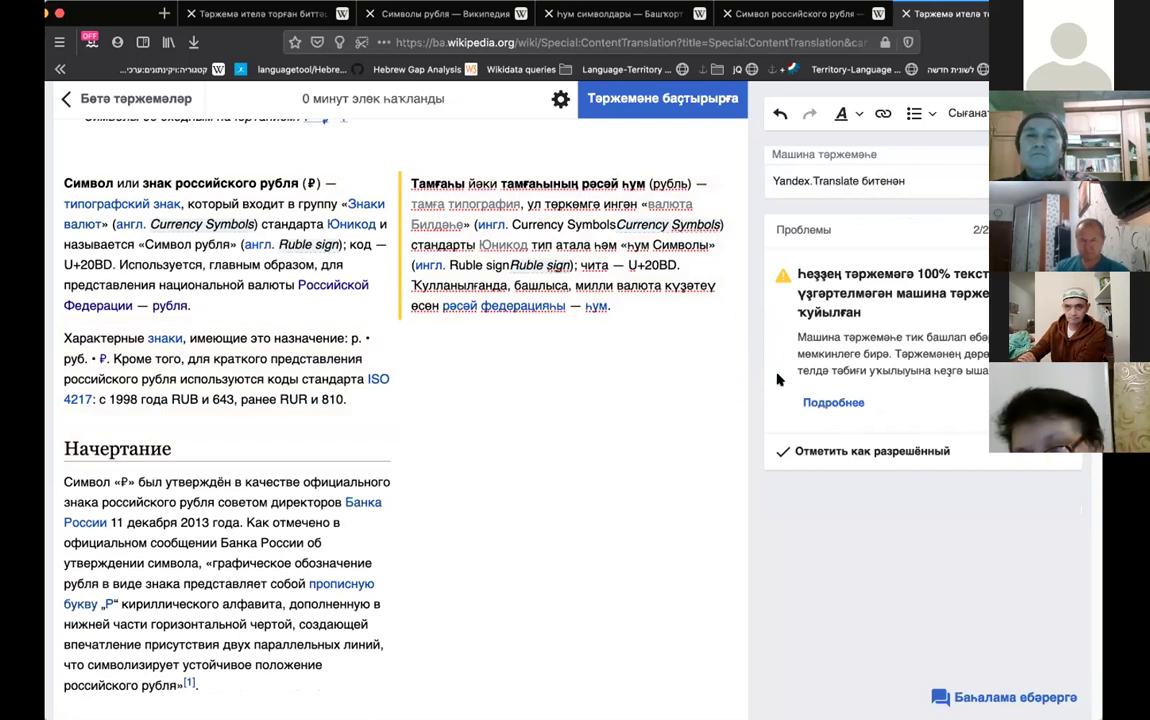
{"action": "left_click", "coordinate": [609, 177]}
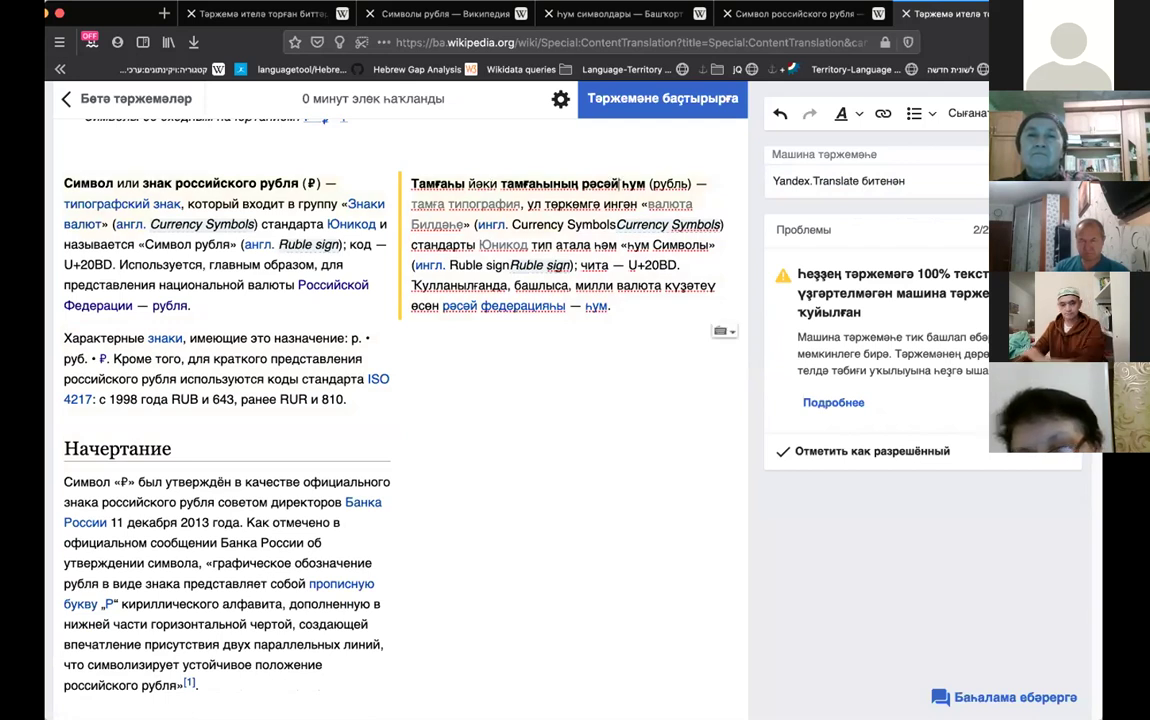
{"action": "key", "text": "ctrl+shift+Left"}
{"action": "key", "text": "BackSpace"}
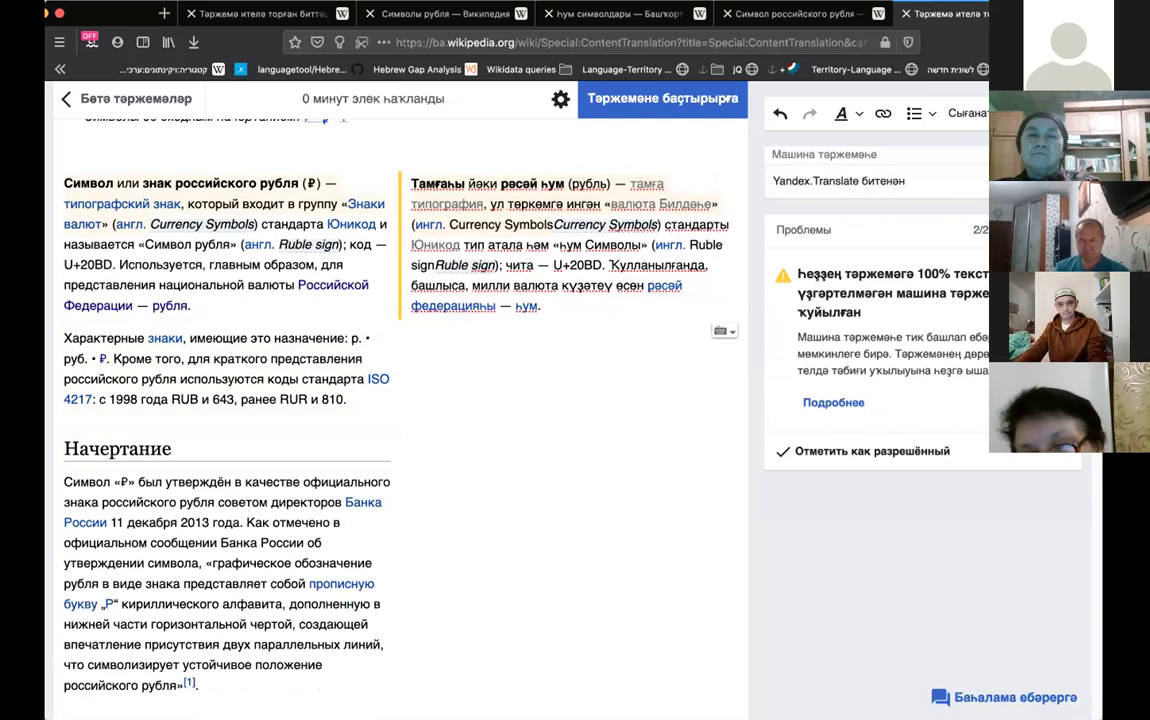
Put тамғаһының back after рәсәй һум and add the ending ының to һум in the introductory paragraph
{"action": "type", "text": "тамғаһының"}
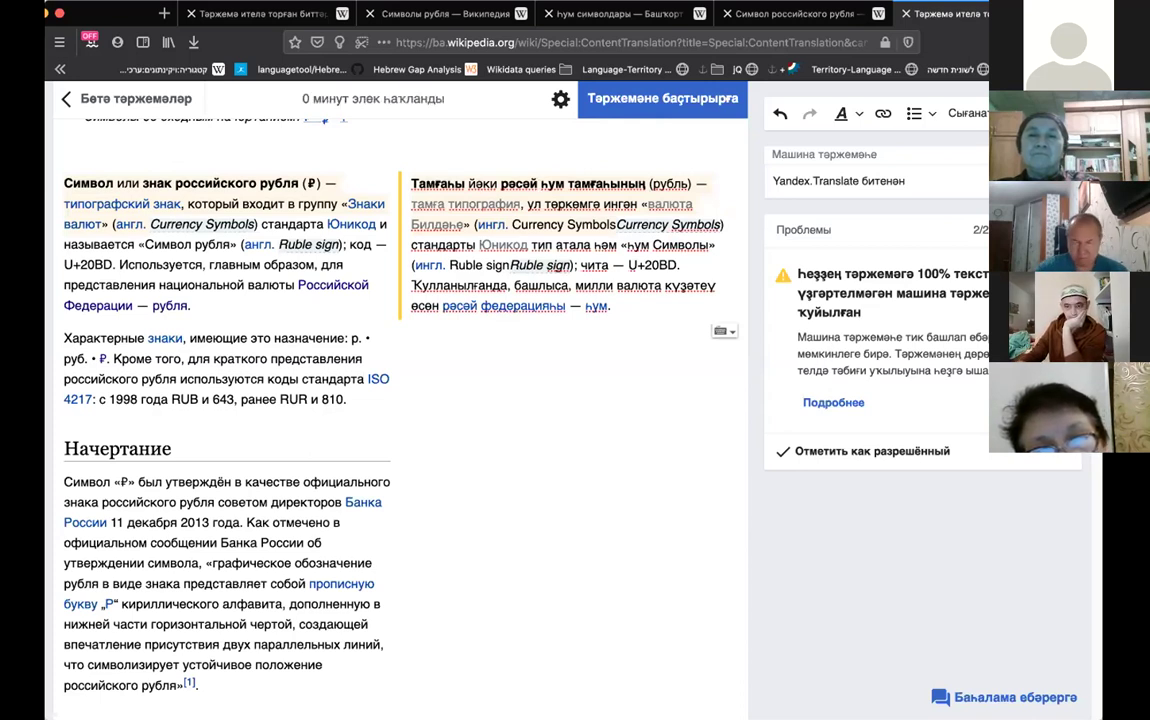
{"action": "key", "text": "shift+Left"}
{"action": "key", "text": "shift+Left"}
{"action": "key", "text": "shift+Left"}
{"action": "key", "text": "shift+Left"}
{"action": "key", "text": "shift+Left"}
{"action": "key", "text": "shift+Left"}
{"action": "key", "text": "shift+Left"}
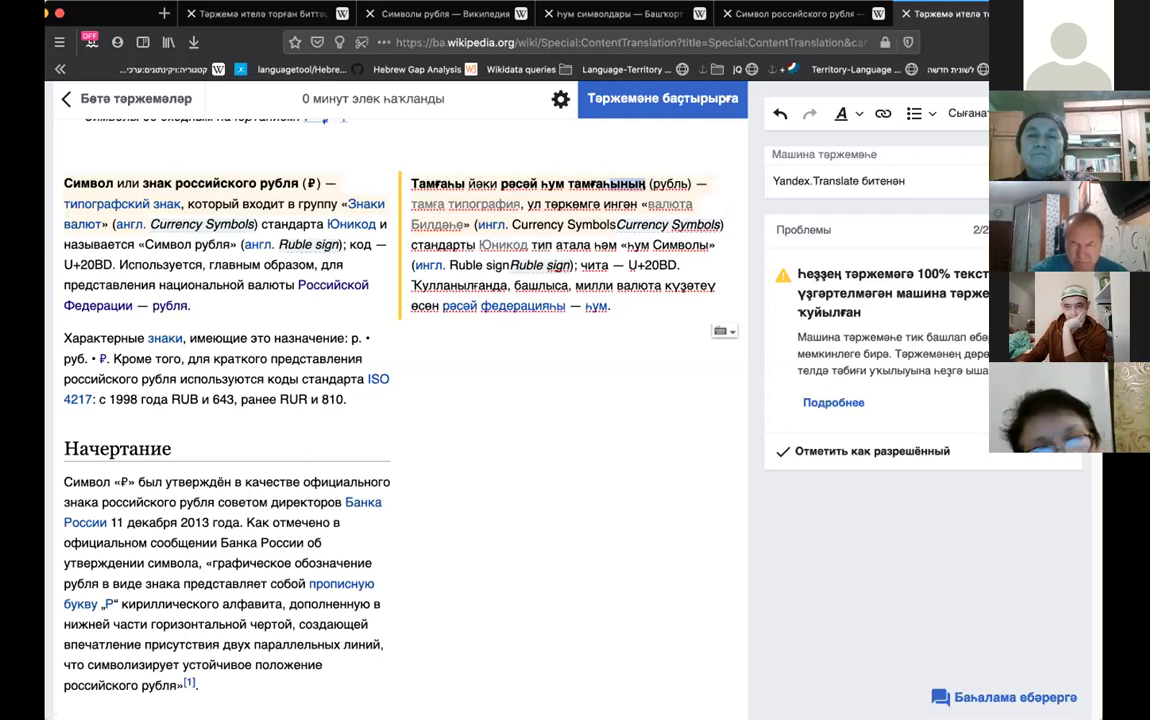
{"action": "key", "text": "Right"}
{"action": "type", "text": "ының"}
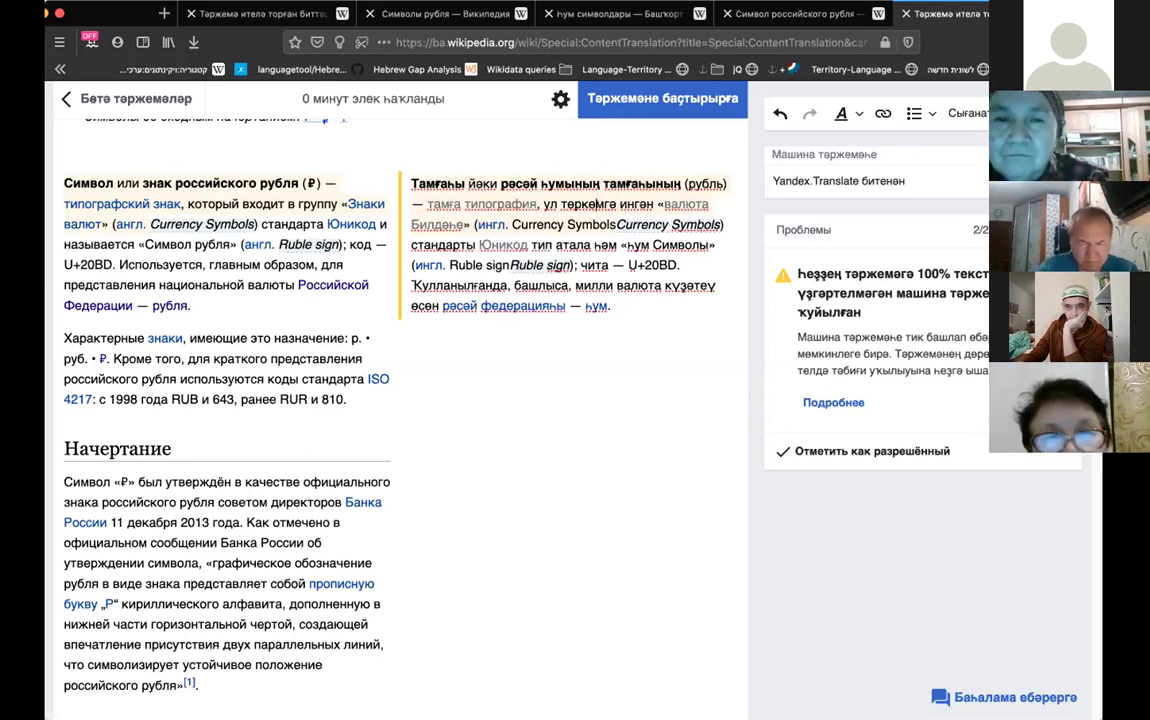
Replace the opening Тамғаһы йәки рәсәй with Рәсәй and cut the ending һының off тамғаһының
{"action": "left_click", "coordinate": [505, 185]}
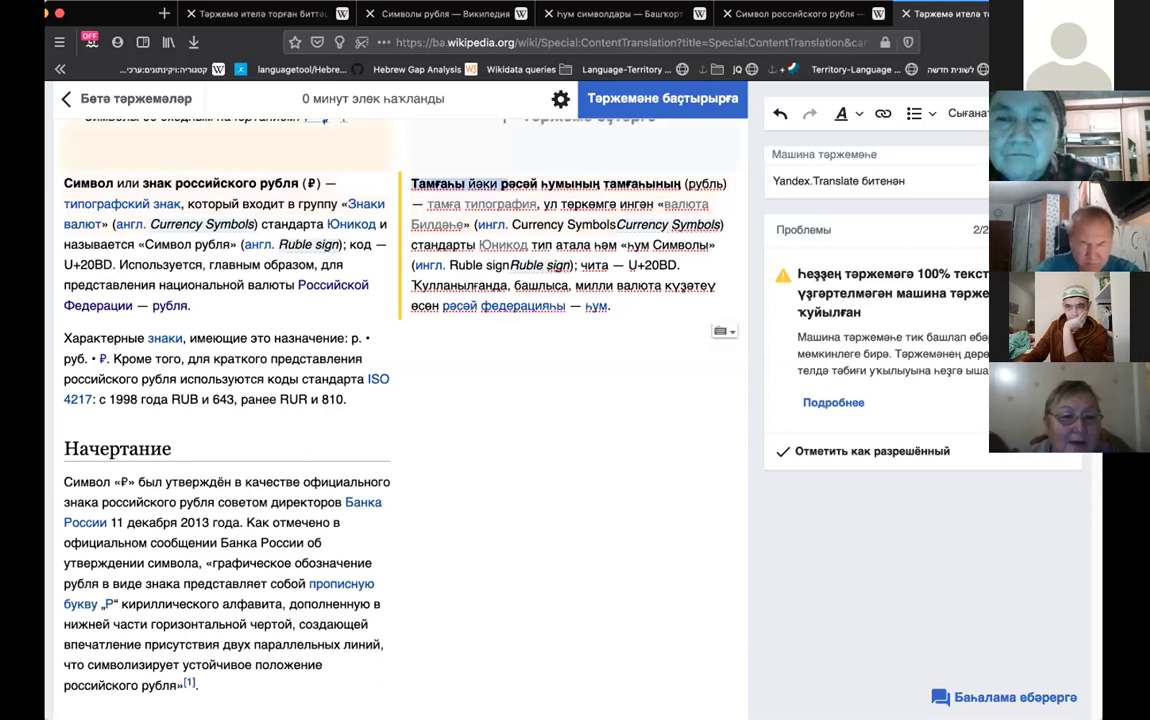
{"action": "type", "text": "Р"}
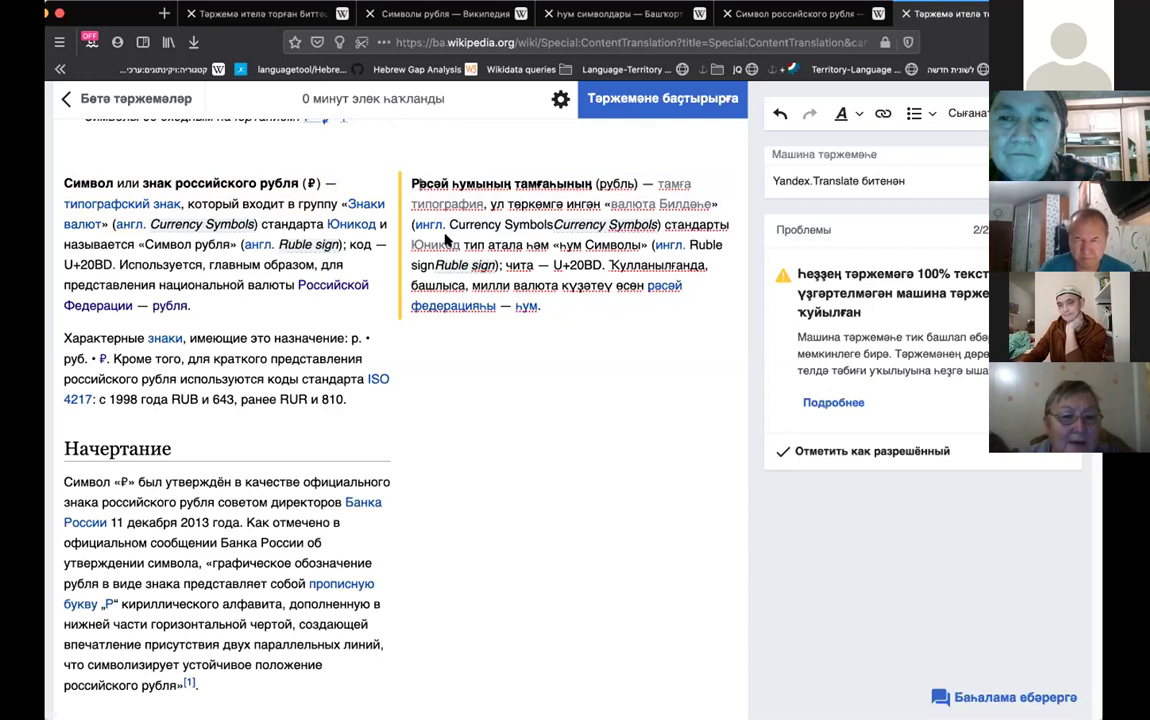
{"action": "left_click", "coordinate": [593, 184]}
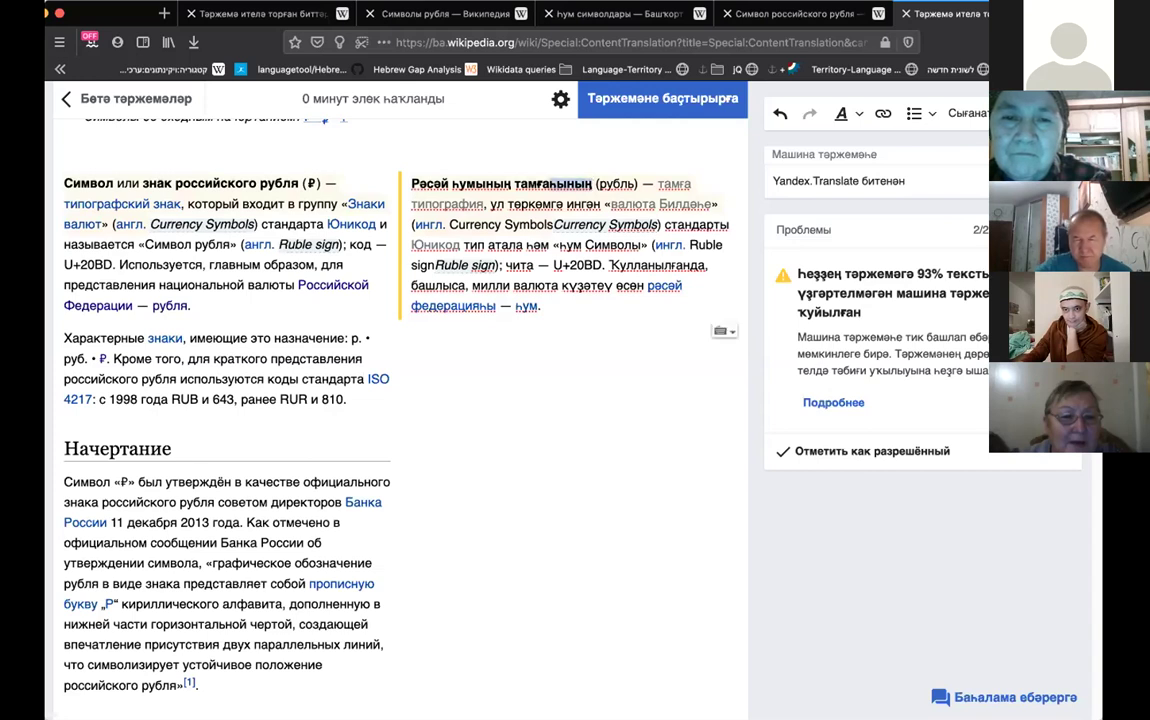
{"action": "key", "text": "ctrl+shift+Left"}
{"action": "key", "text": "BackSpace"}
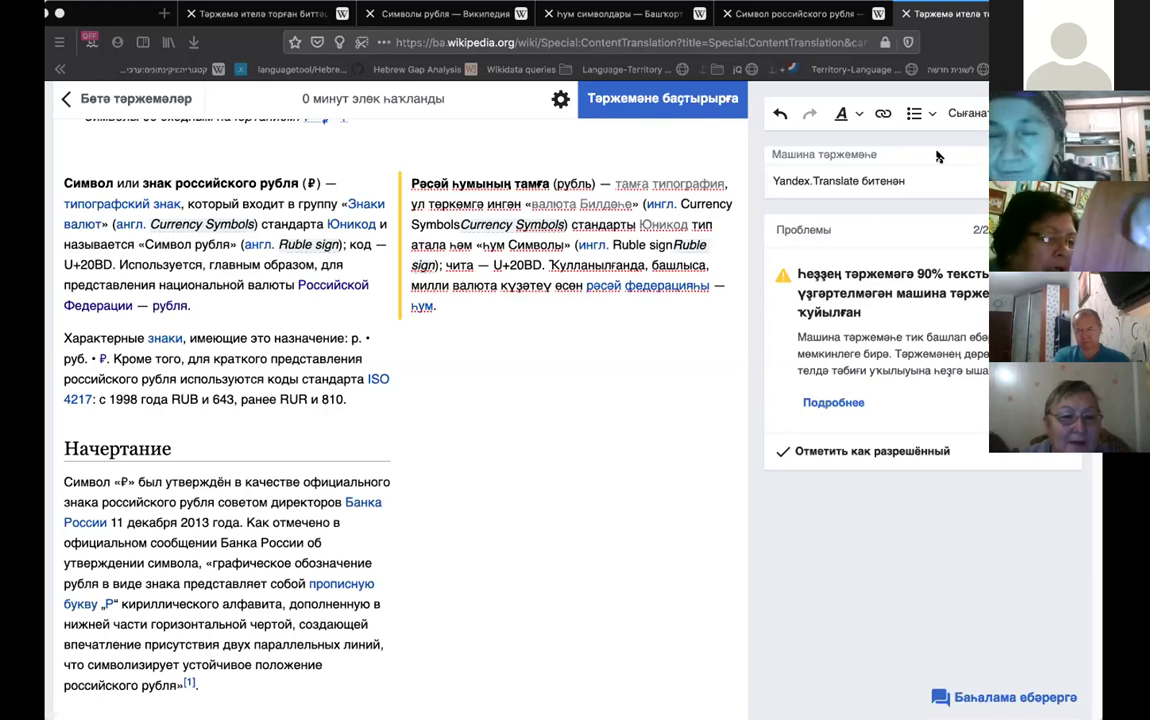
Change the bold word тамға before (рубль) to тамғаһы
{"action": "left_click", "coordinate": [548, 181]}
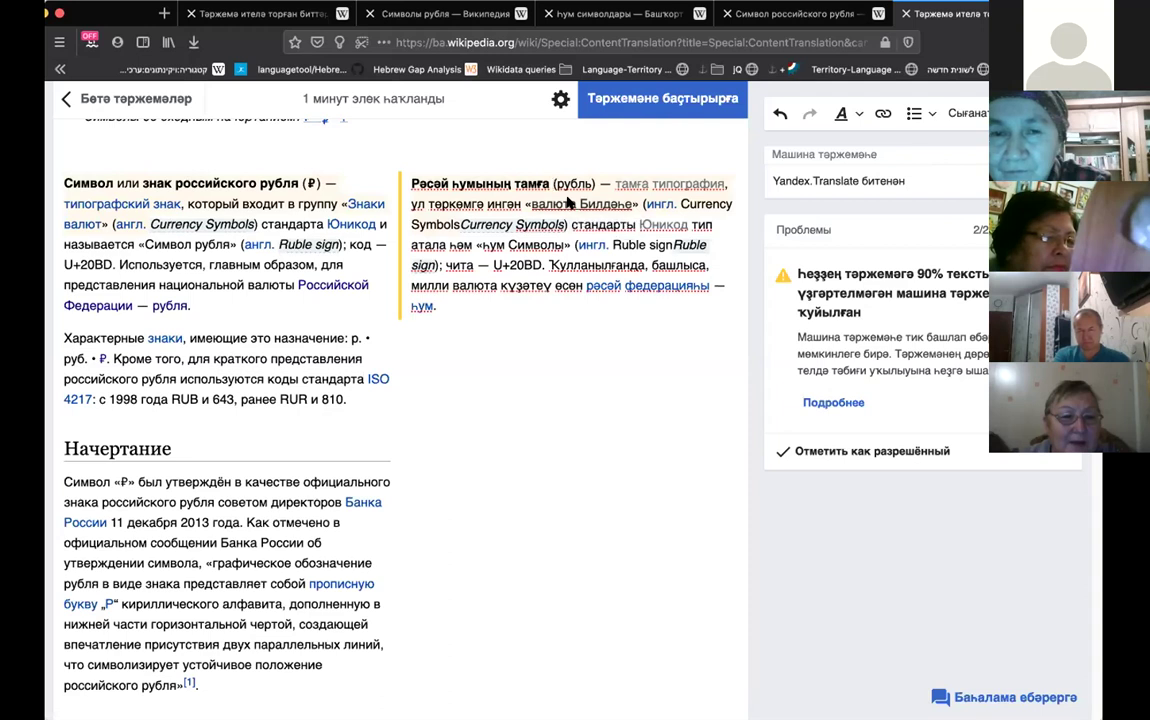
{"action": "type", "text": "8"}
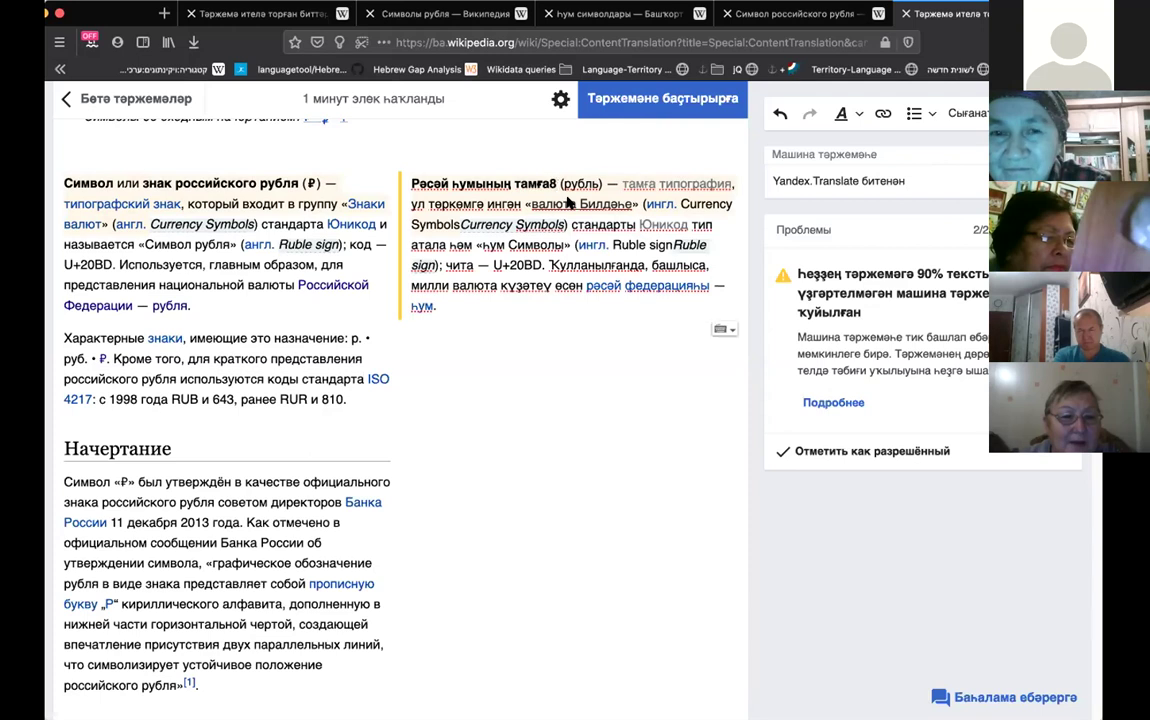
{"action": "key", "text": "BackSpace"}
{"action": "key", "text": "BackSpace"}
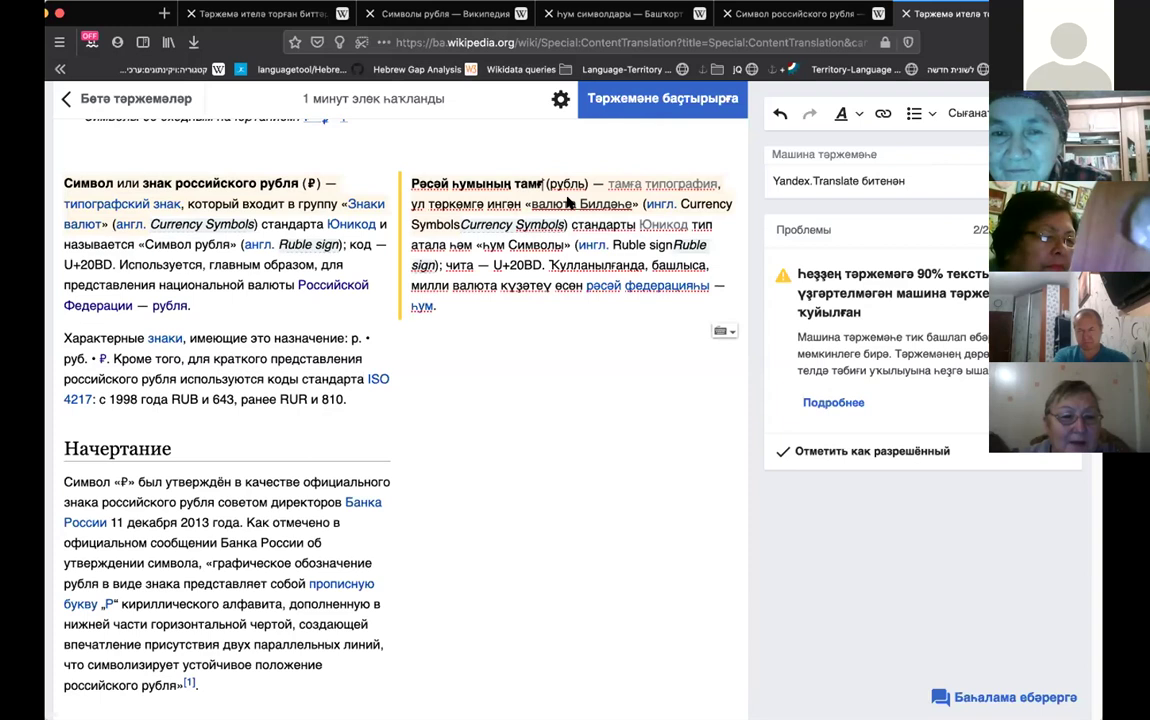
{"action": "type", "text": "ыһы"}
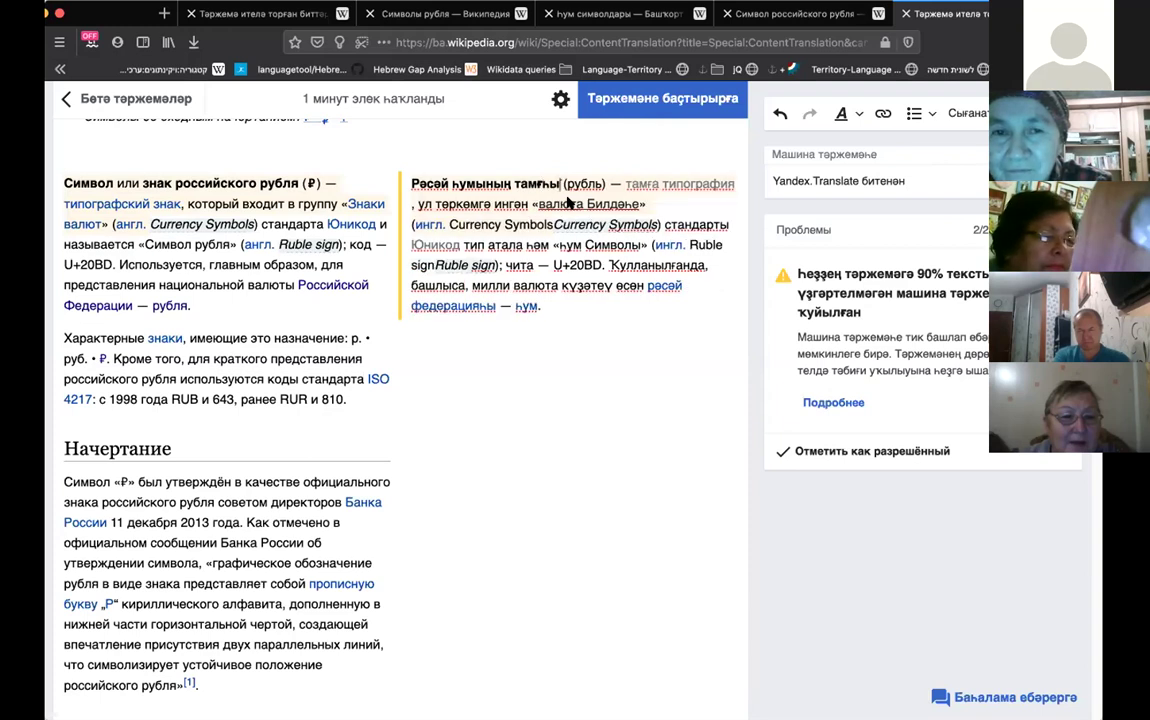
{"action": "key", "text": "BackSpace"}
{"action": "type", "text": "аһы"}
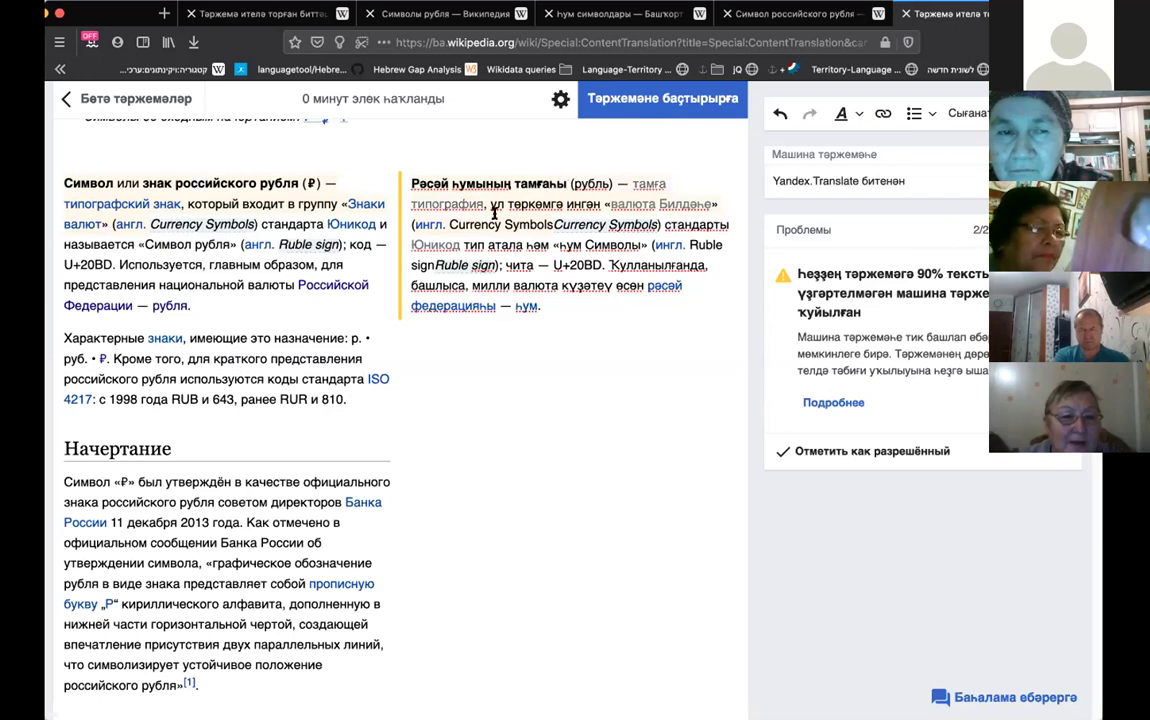
Delete the word тамға from the linked phrase тамға типография after the dash
{"action": "left_click", "coordinate": [632, 186]}
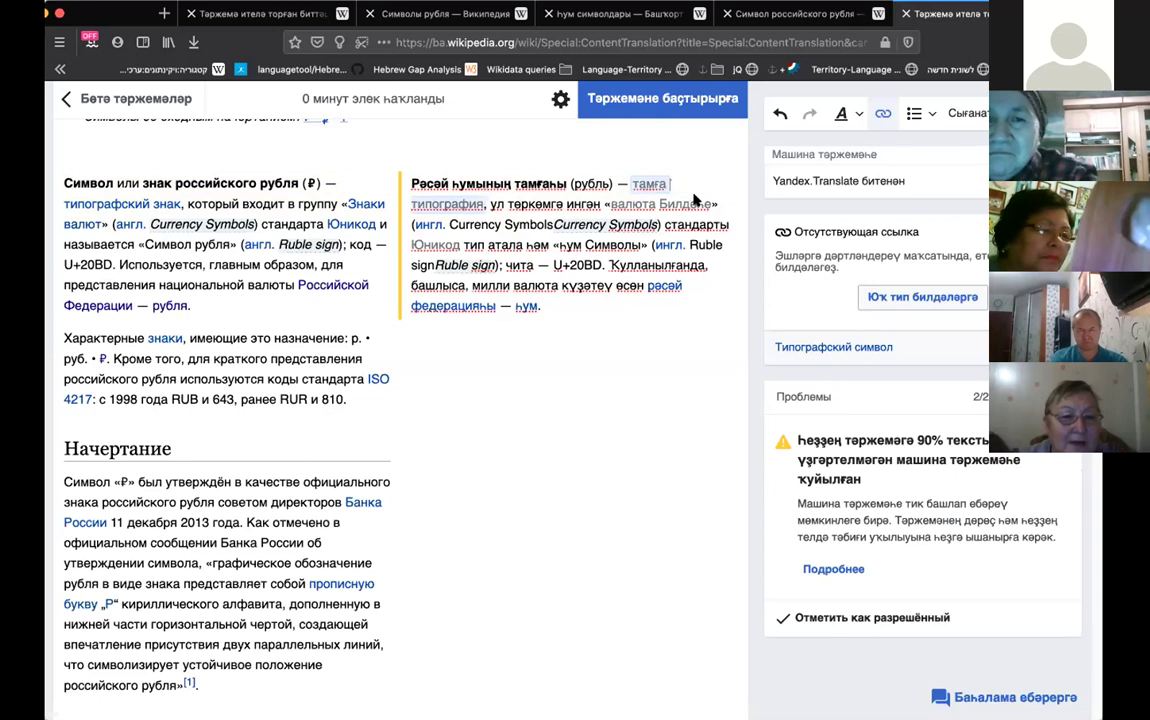
{"action": "key", "text": "Delete"}
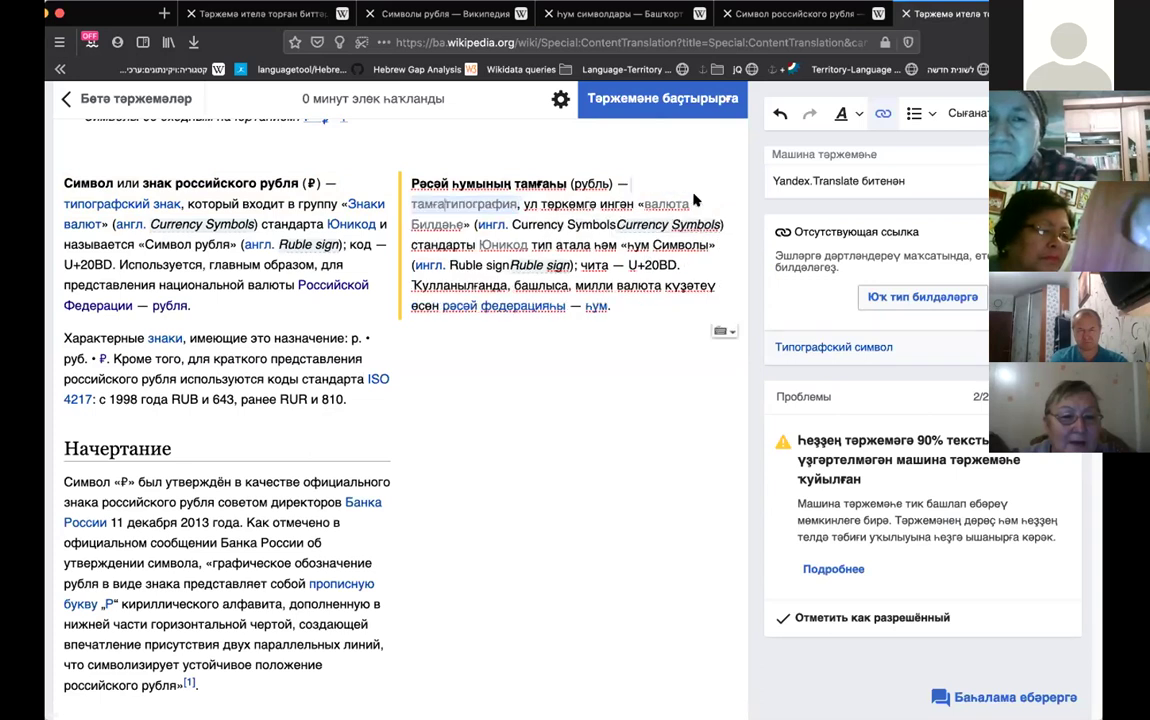
{"action": "key", "text": "BackSpace"}
{"action": "key", "text": "BackSpace"}
{"action": "key", "text": "BackSpace"}
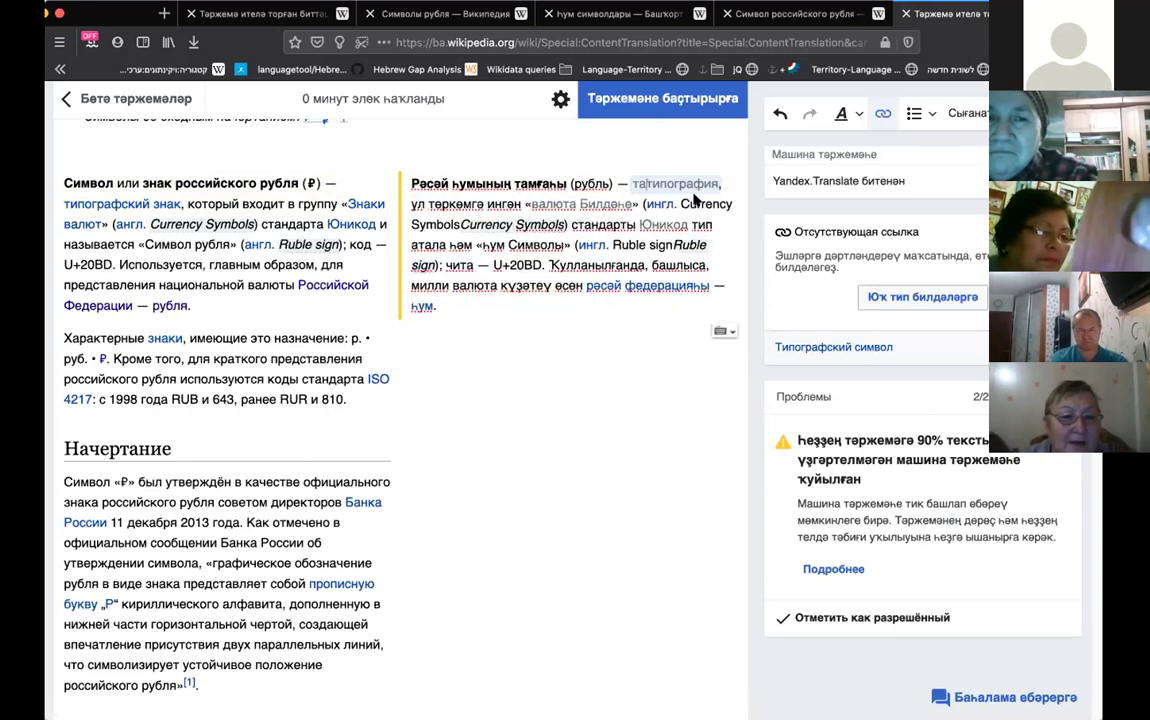
{"action": "key", "text": "BackSpace"}
{"action": "key", "text": "BackSpace"}
{"action": "key", "text": "BackSpace"}
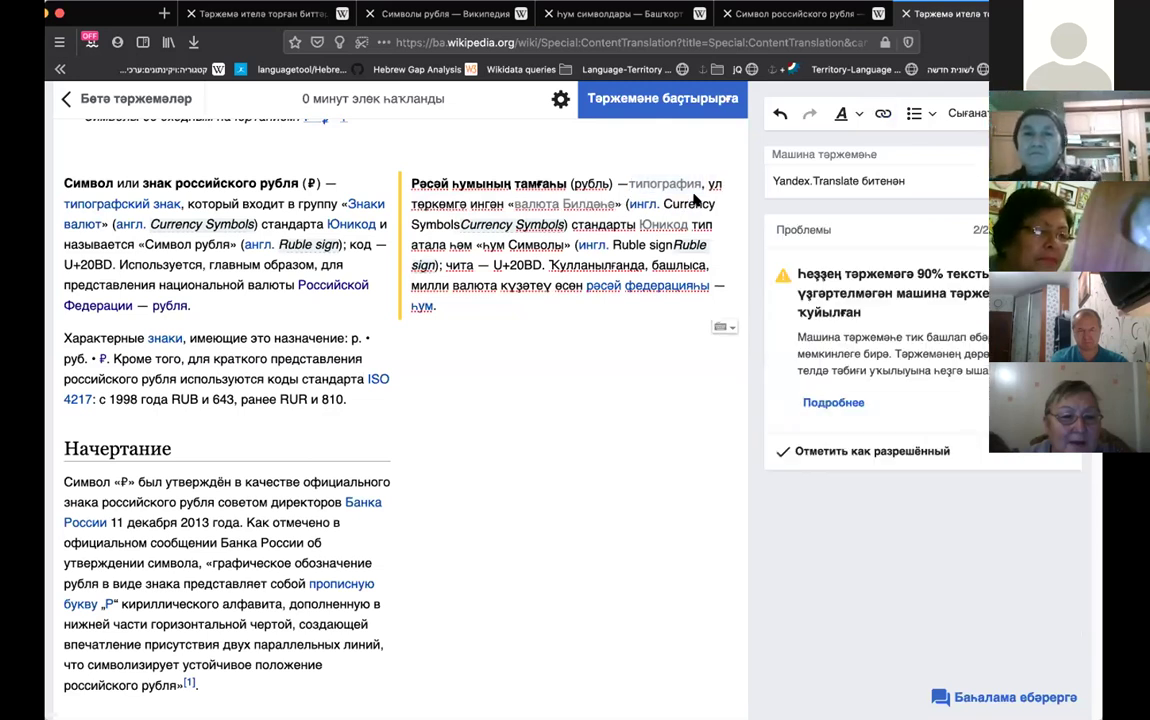
Enter Валюта Билдһенә ингән типография тамғаһы after the dash in the first sentence
{"action": "type", "text": "Валюта Билд"}
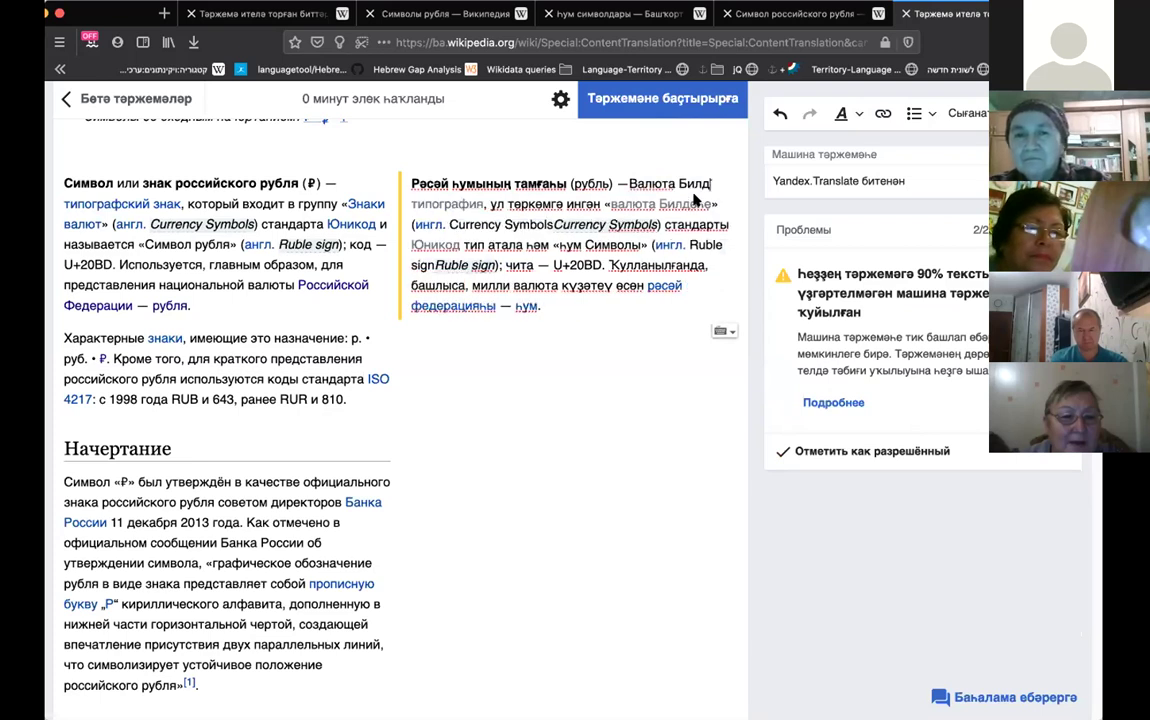
{"action": "type", "text": "ьнәне инг"}
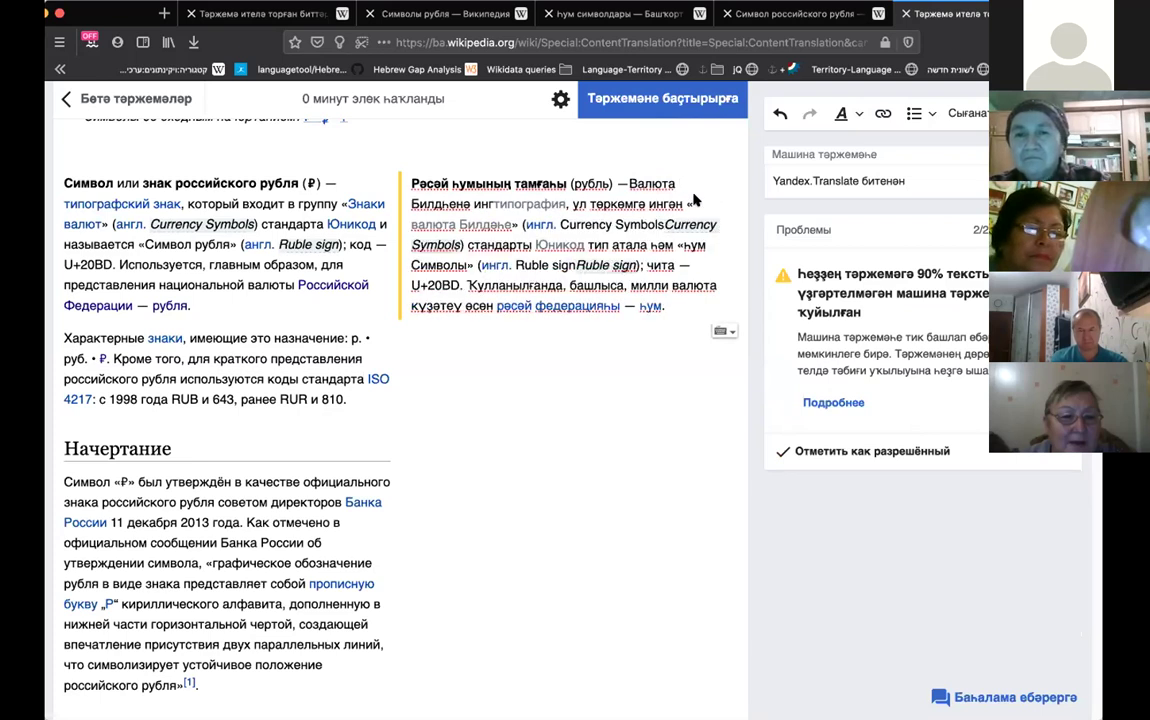
{"action": "type", "text": "ән т"}
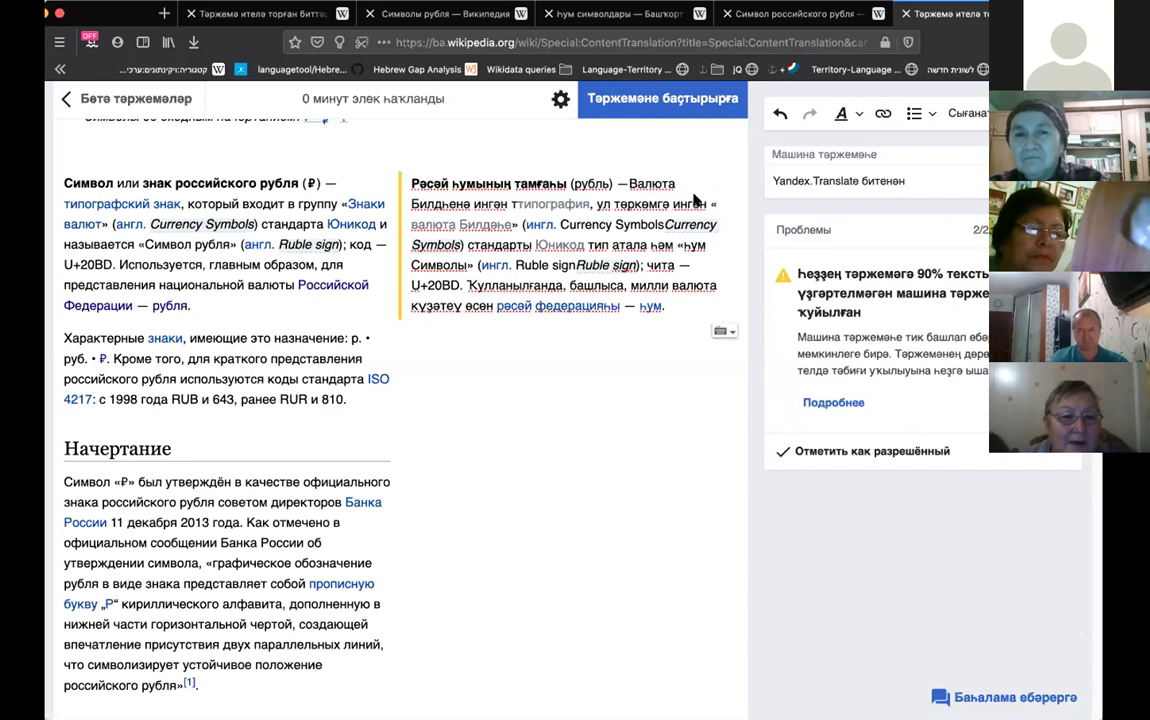
{"action": "type", "text": "ипографи"}
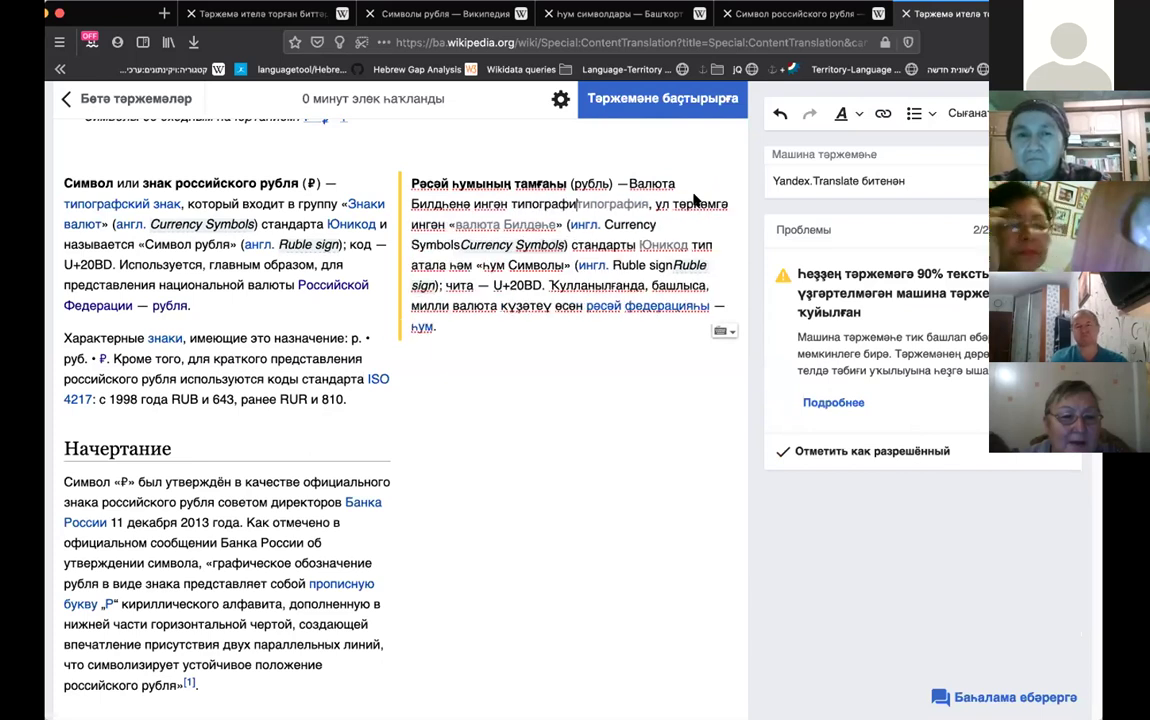
{"action": "type", "text": "я т"}
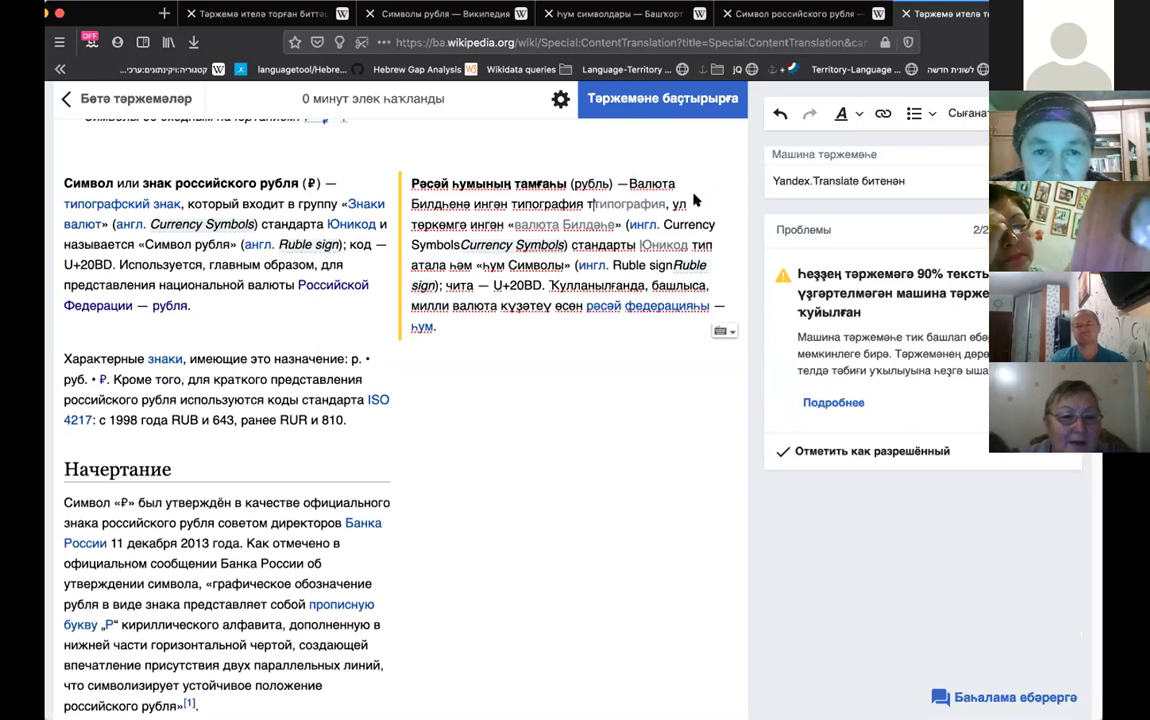
{"action": "type", "text": "амғаны"}
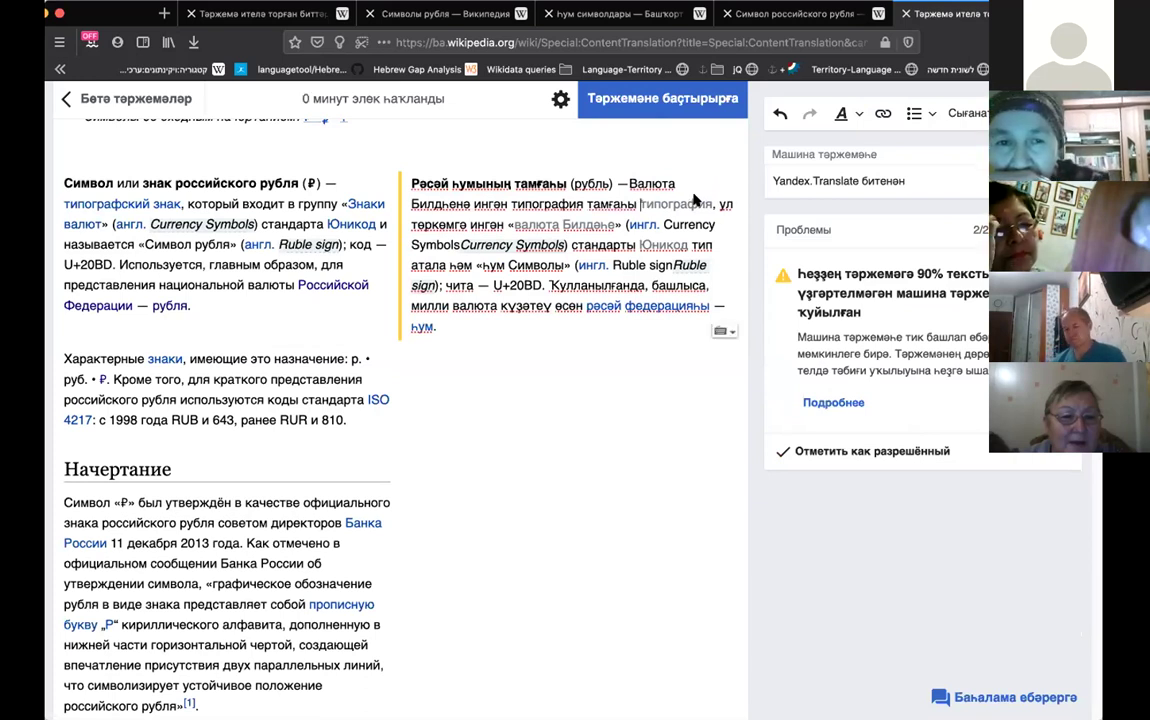
Delete the leftover machine-translated phrase типография, ул төркөмгә ингән «валюта Билдәһе»
{"action": "key", "text": "shift+End"}
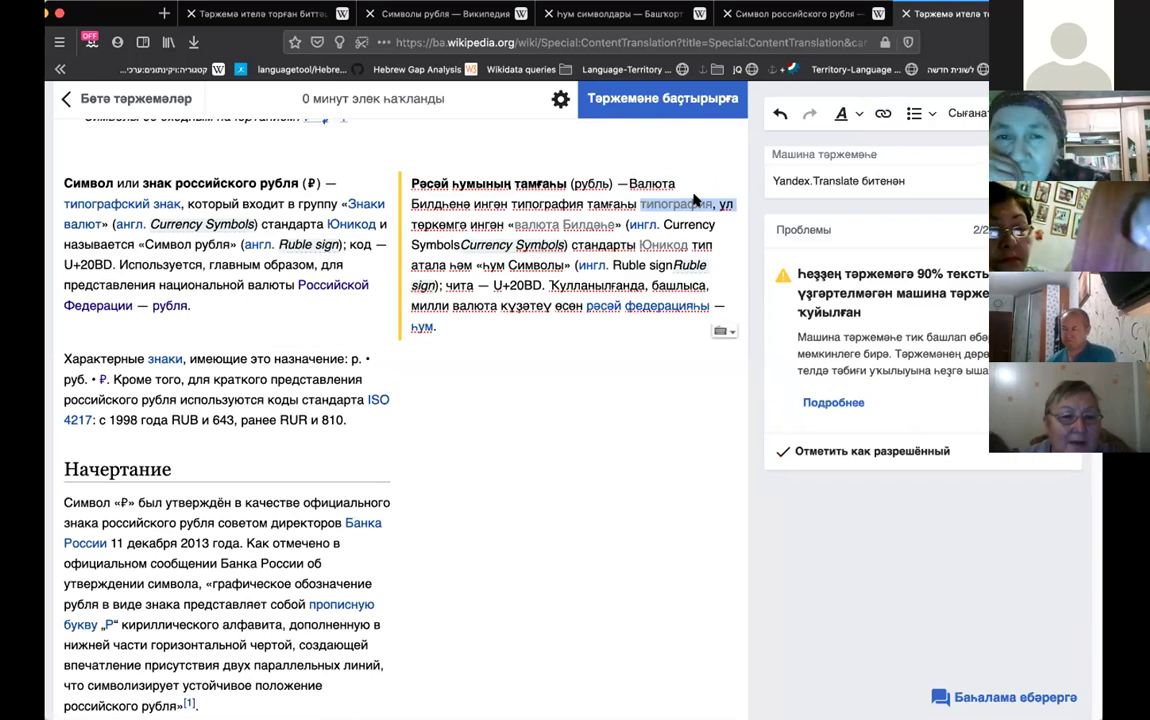
{"action": "left_click", "coordinate": [621, 226], "text": "shift"}
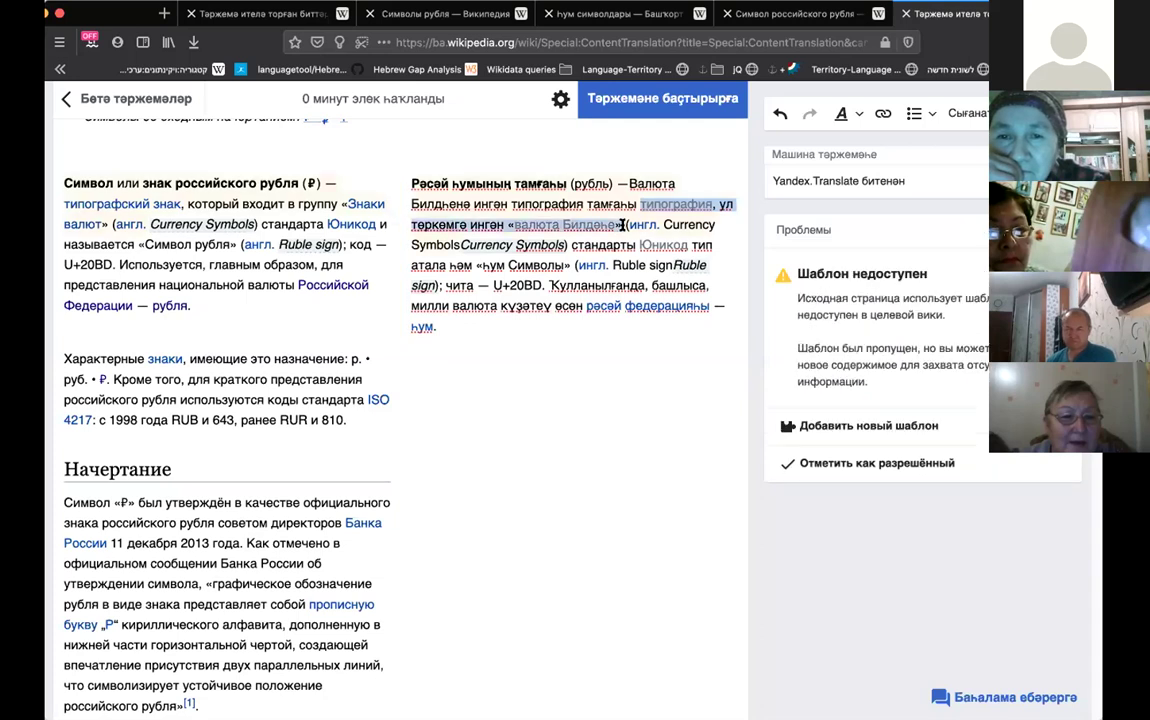
{"action": "key", "text": "BackSpace"}
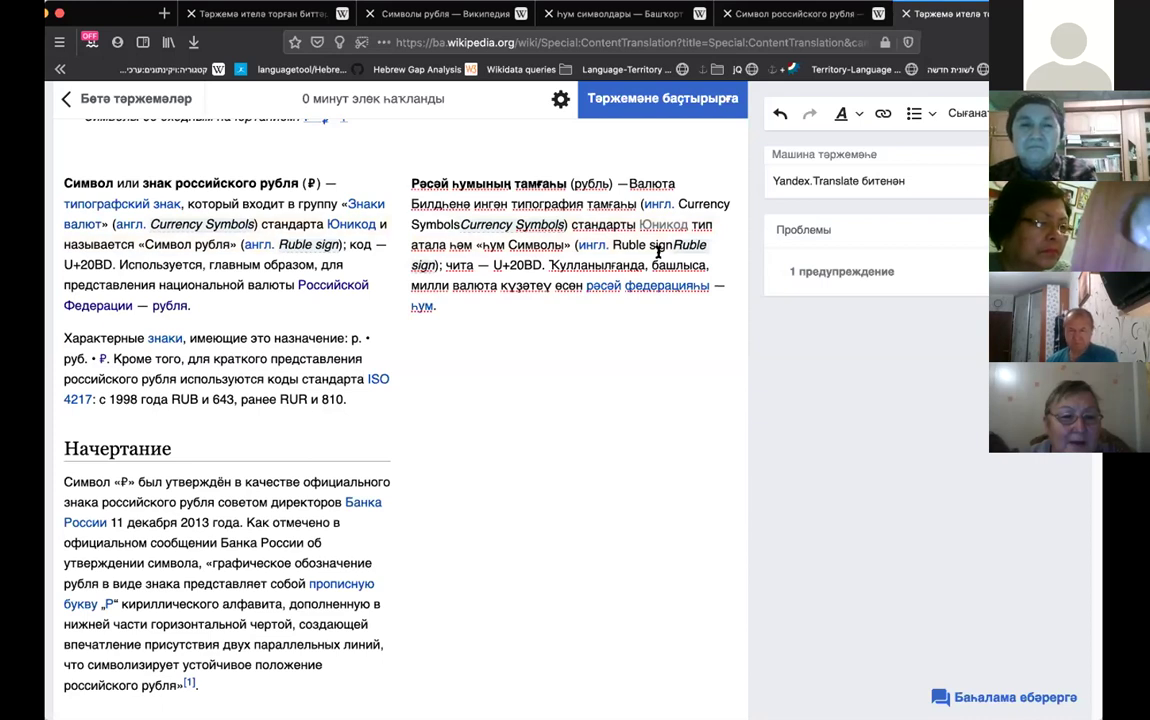
Capitalise both words of the country link so that it reads Рәсәй Федерацияһы
{"action": "left_click", "coordinate": [593, 290]}
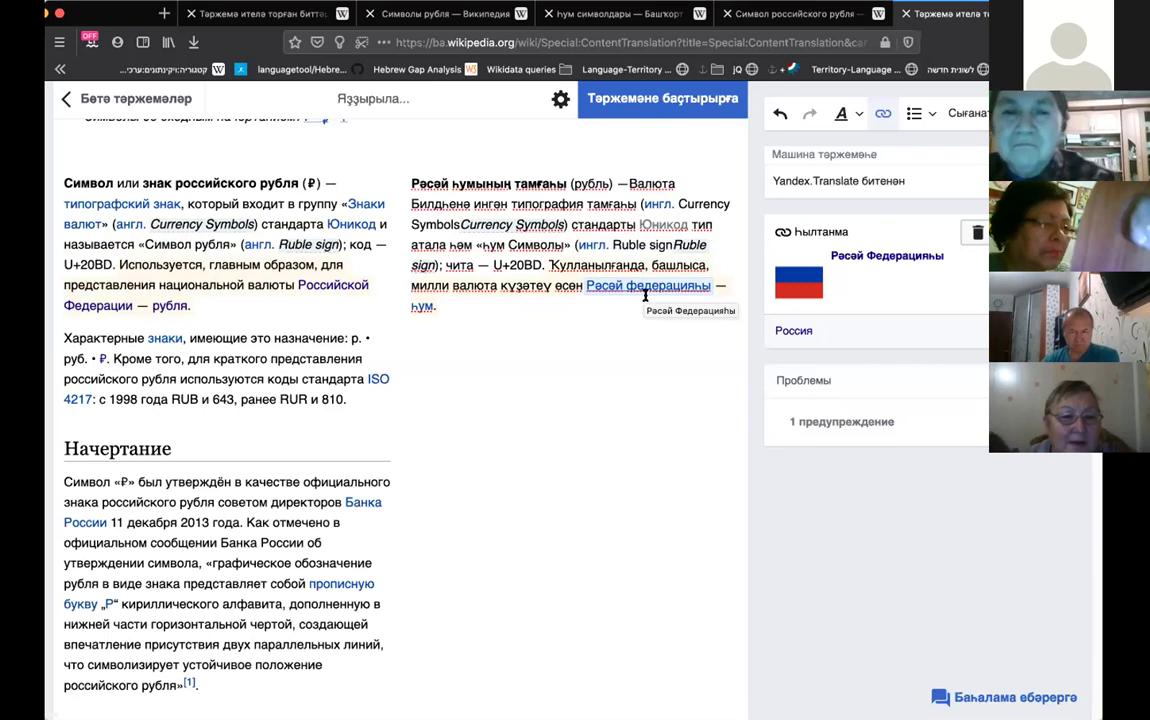
{"action": "key", "text": "BackSpace"}
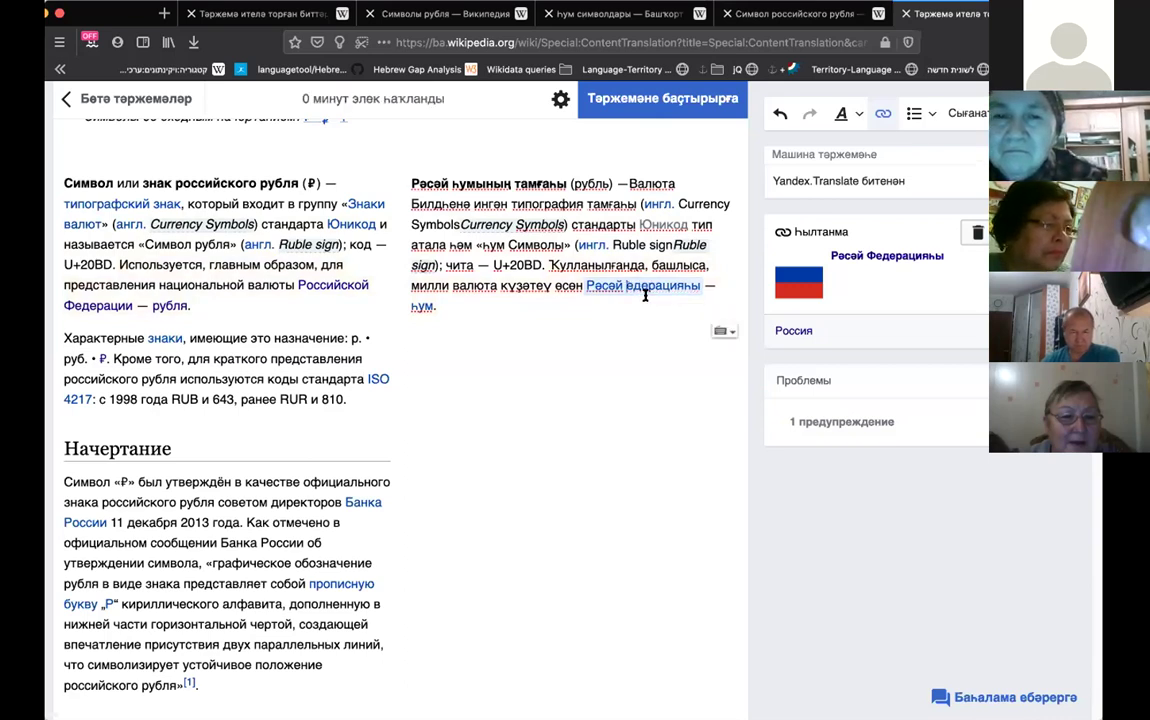
{"action": "type", "text": "Ф"}
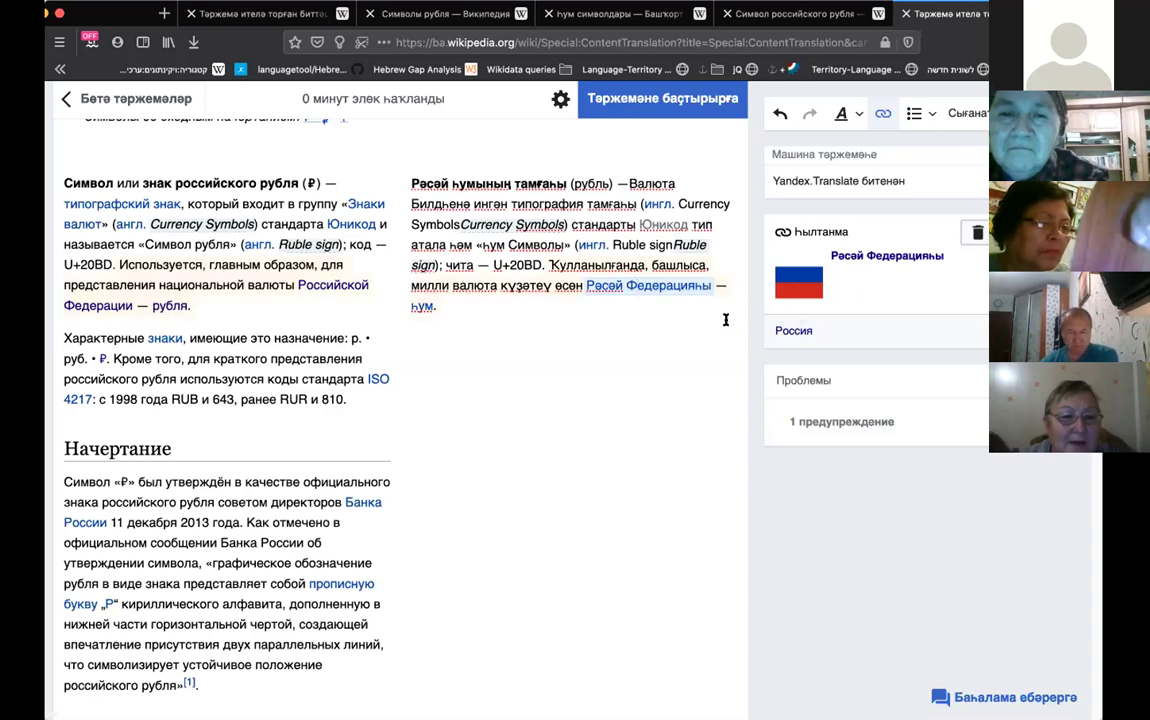
{"action": "left_click", "coordinate": [689, 338]}
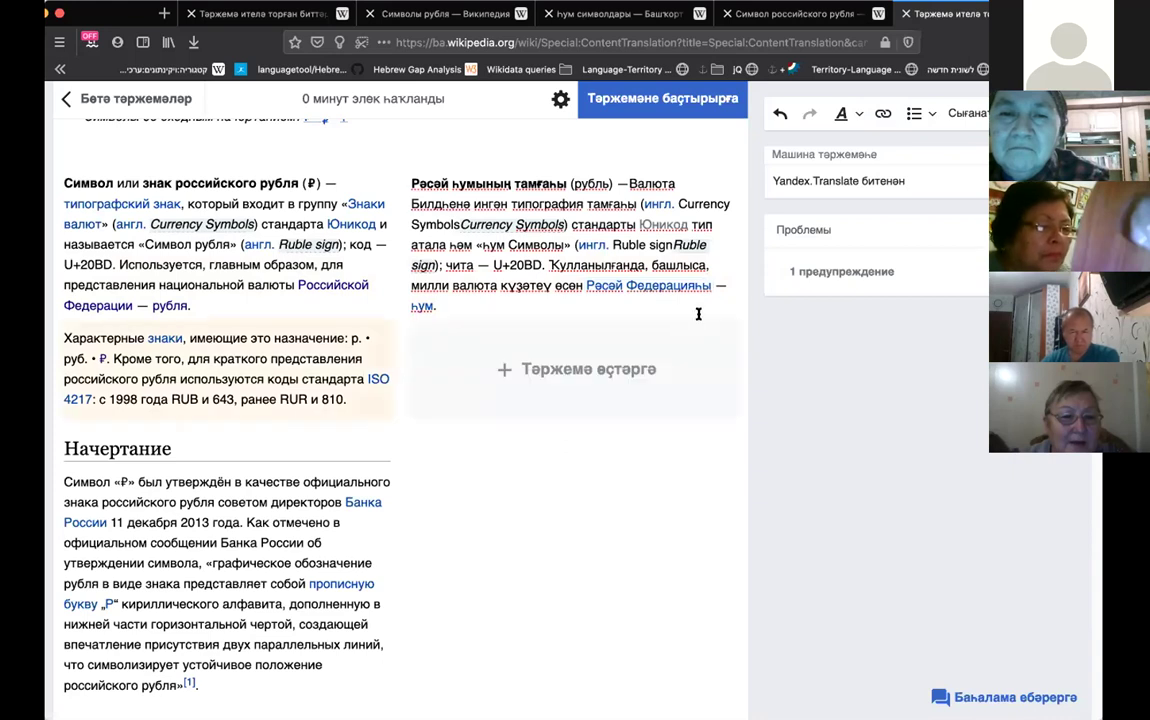
Mark the missing link Юникод as a red link to a nonexistent page
{"action": "left_click", "coordinate": [659, 224]}
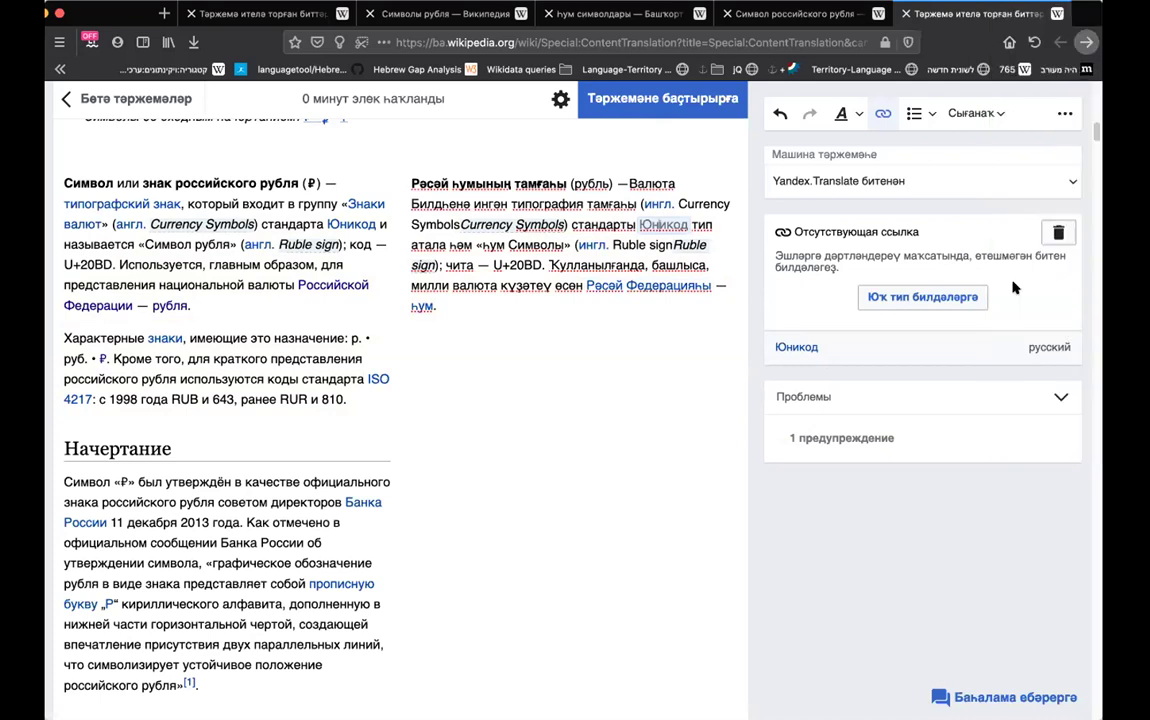
{"action": "left_click", "coordinate": [931, 297]}
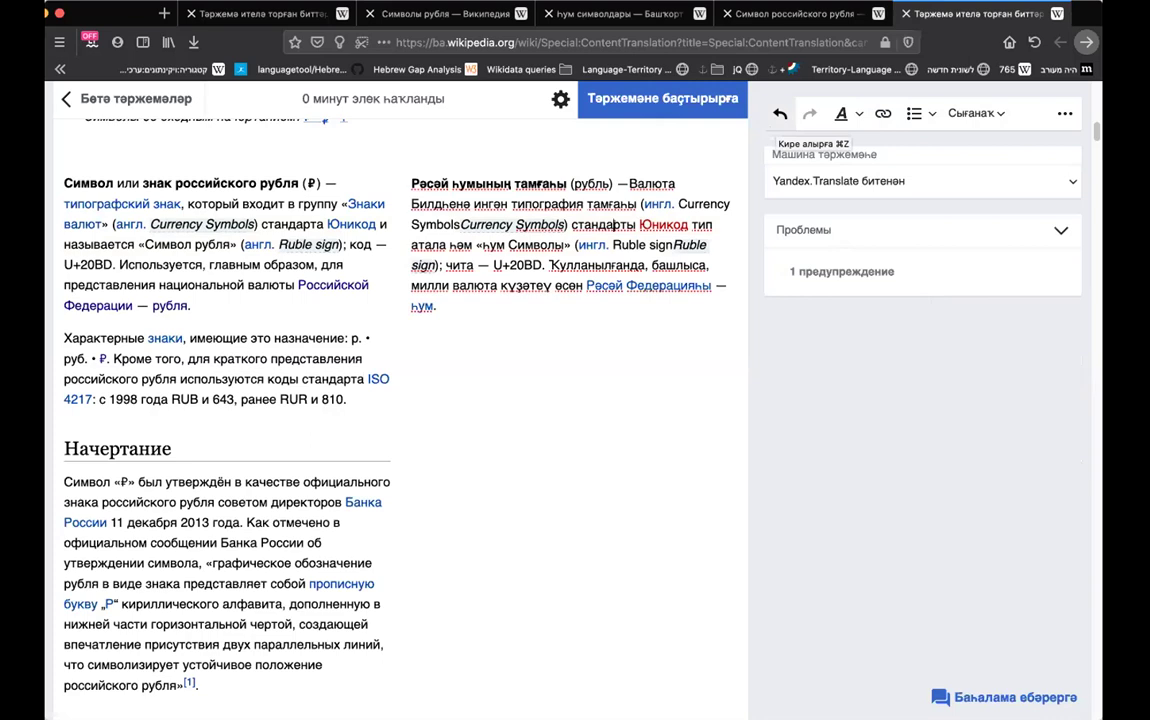
View the text style options and the add-link dialog for the word стандарты, and close them without adding anything
{"action": "left_click", "coordinate": [847, 113]}
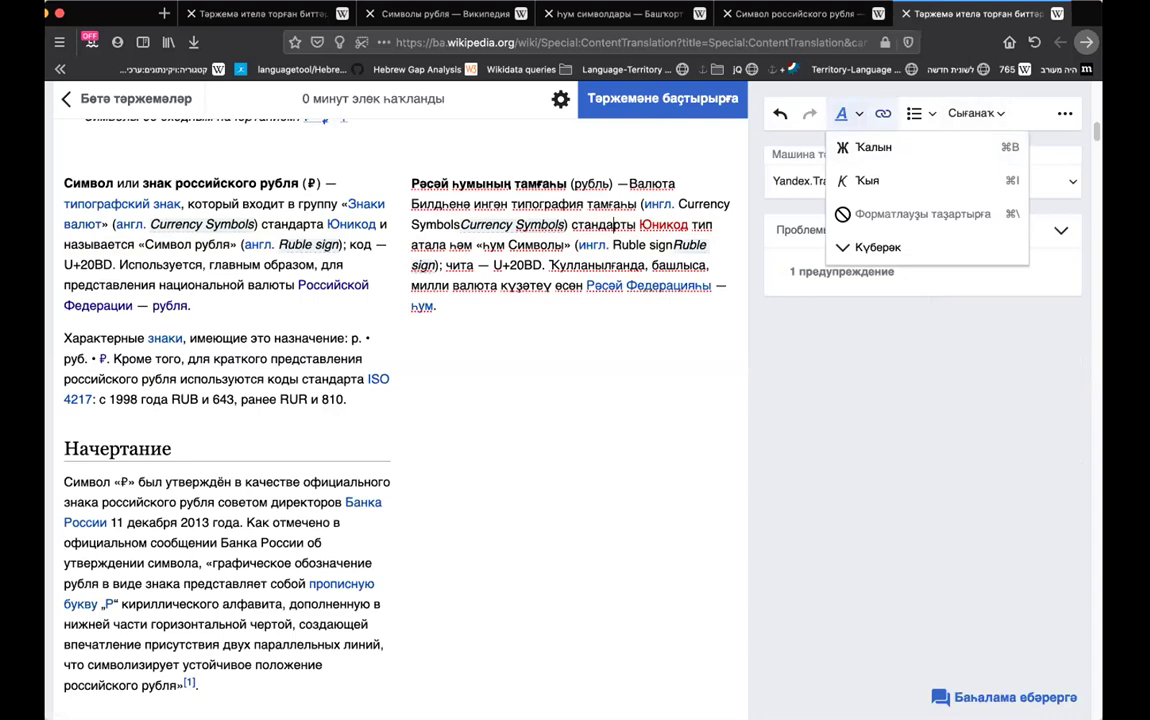
{"action": "key", "text": "super+k"}
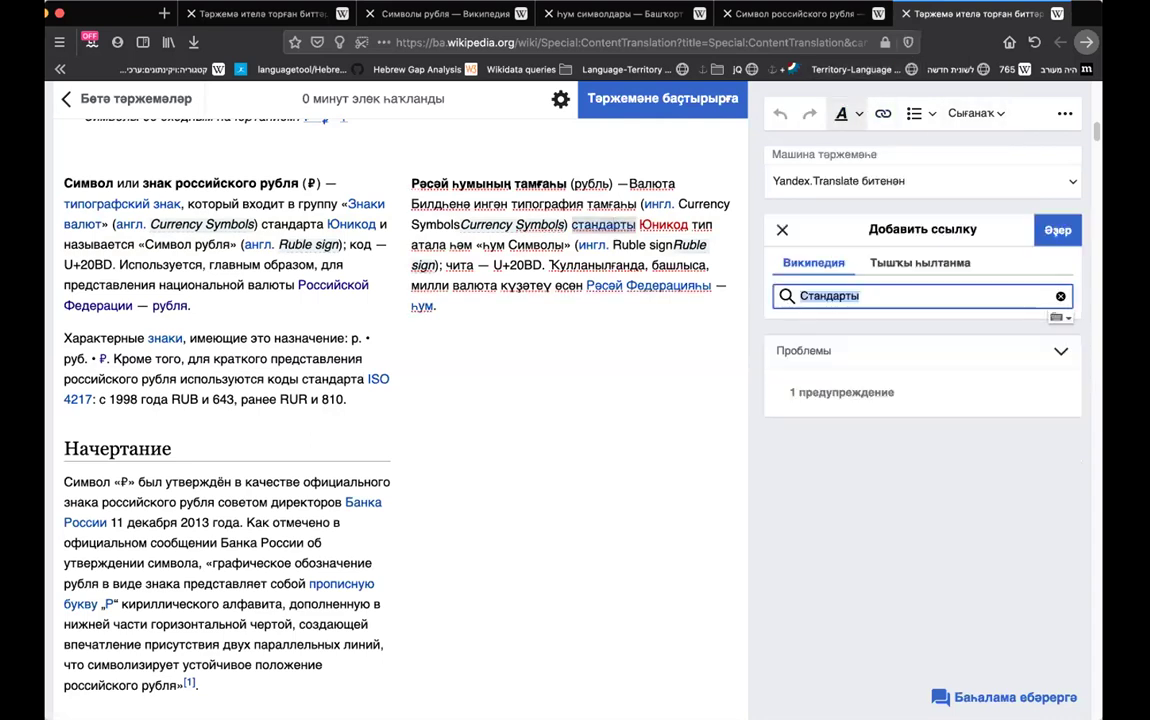
{"action": "key", "text": "Escape"}
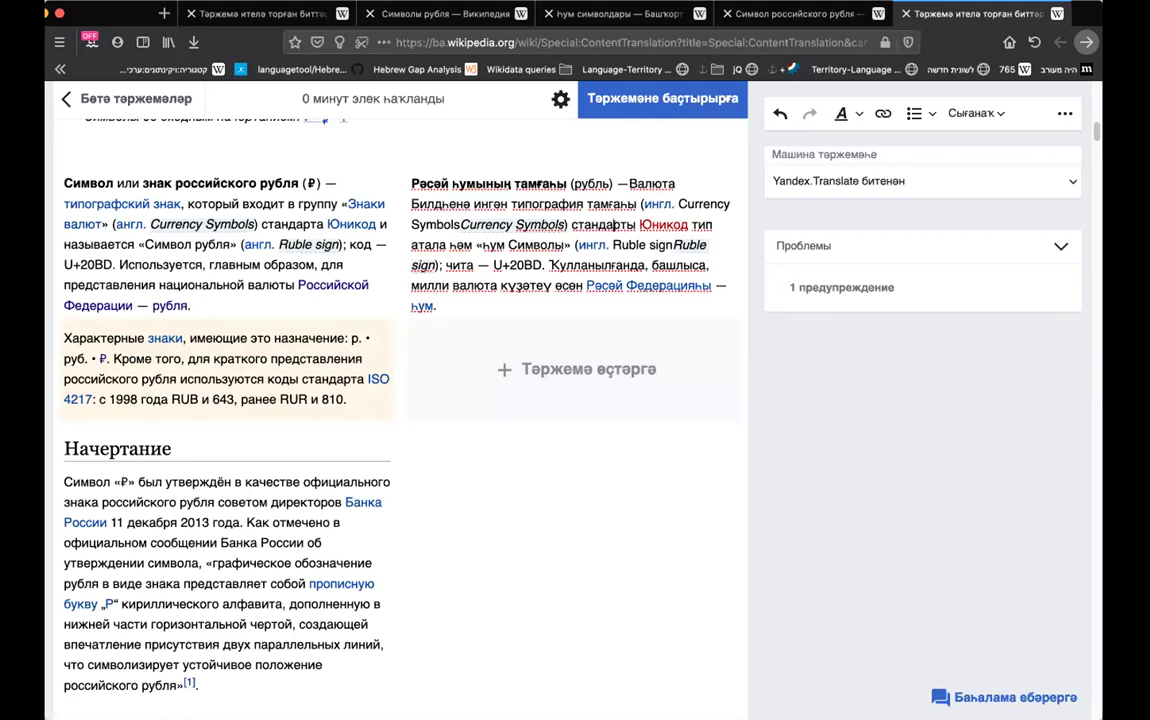
{"action": "scroll", "coordinate": [604, 224], "scroll_direction": "down", "scroll_amount": 1}
{"action": "scroll", "coordinate": [605, 127], "scroll_direction": "down", "scroll_amount": 3}
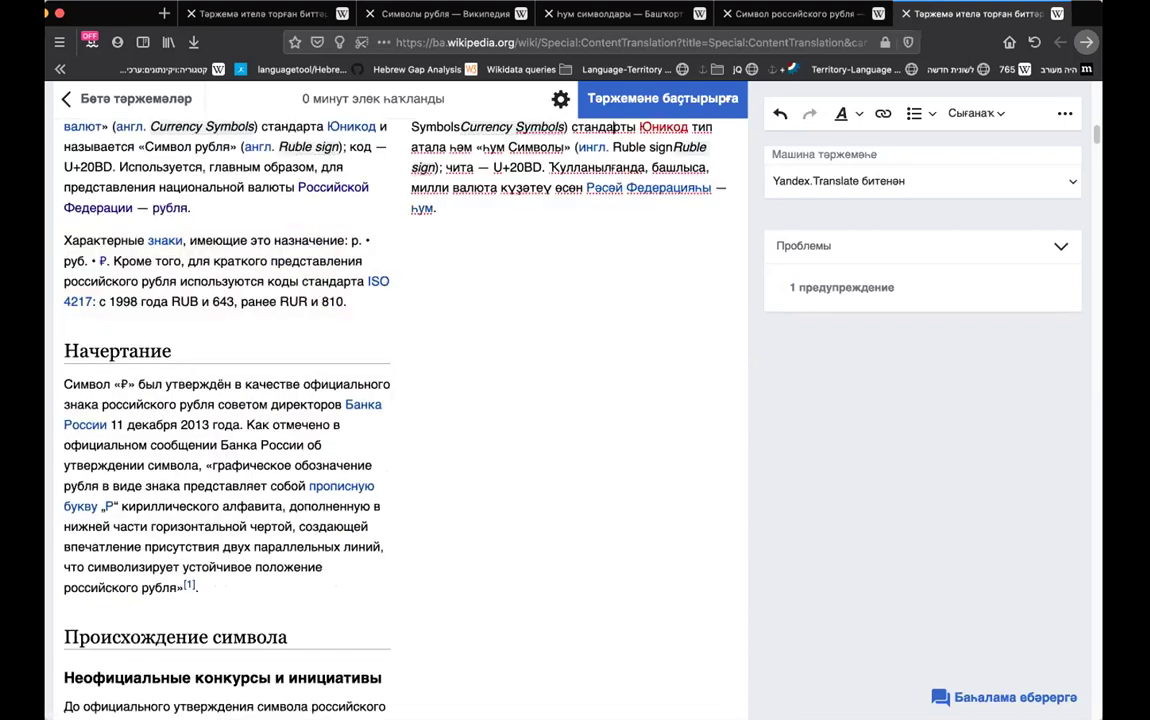
Add the translated version of the image block showing the finalists of the «Знак рубля» campaign
{"action": "scroll", "coordinate": [613, 127], "scroll_direction": "down", "scroll_amount": 10}
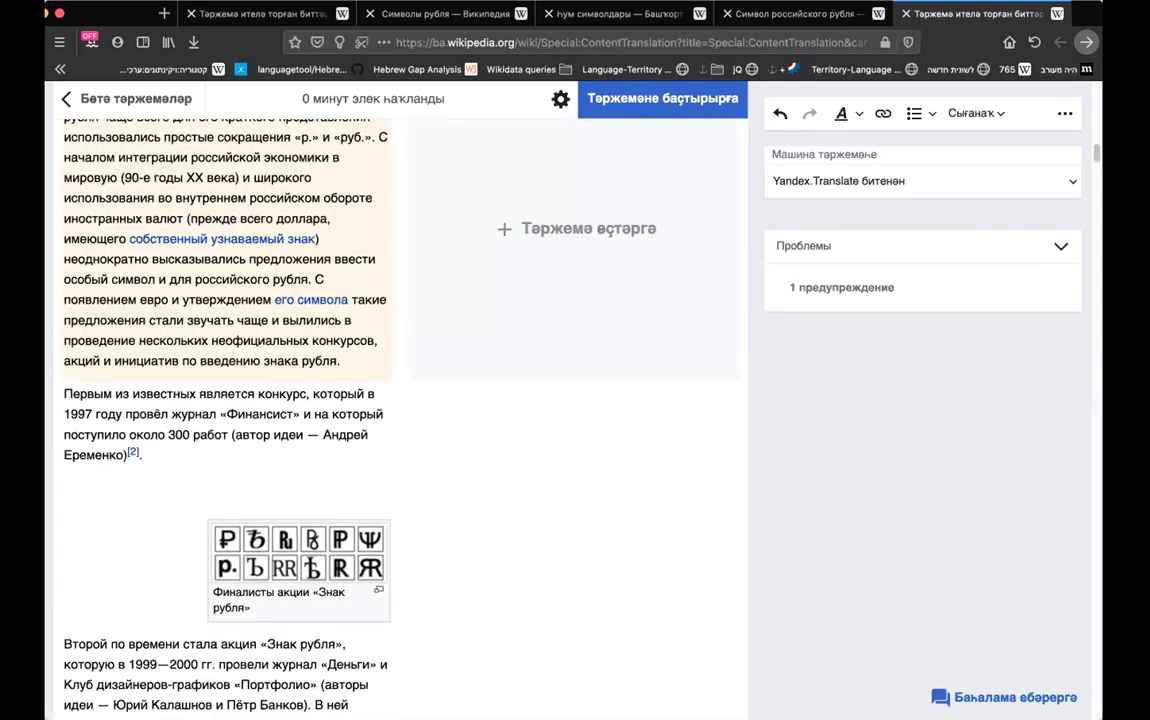
{"action": "scroll", "coordinate": [575, 400], "scroll_direction": "down", "scroll_amount": 5}
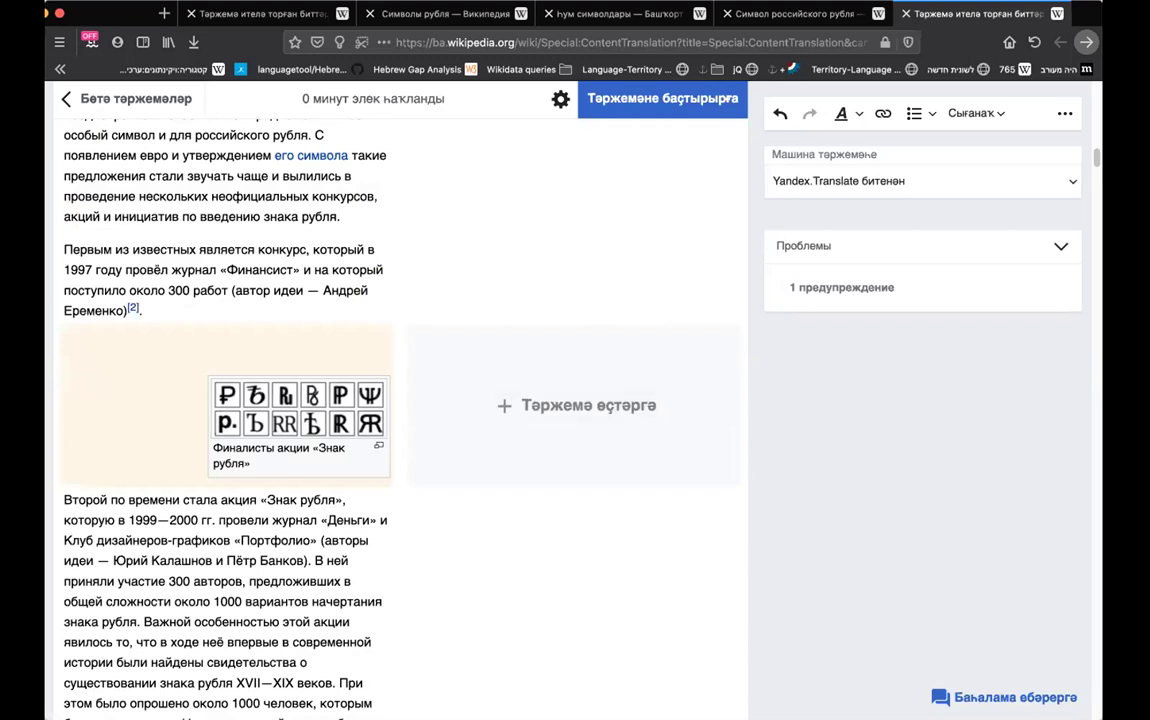
{"action": "left_click", "coordinate": [576, 405]}
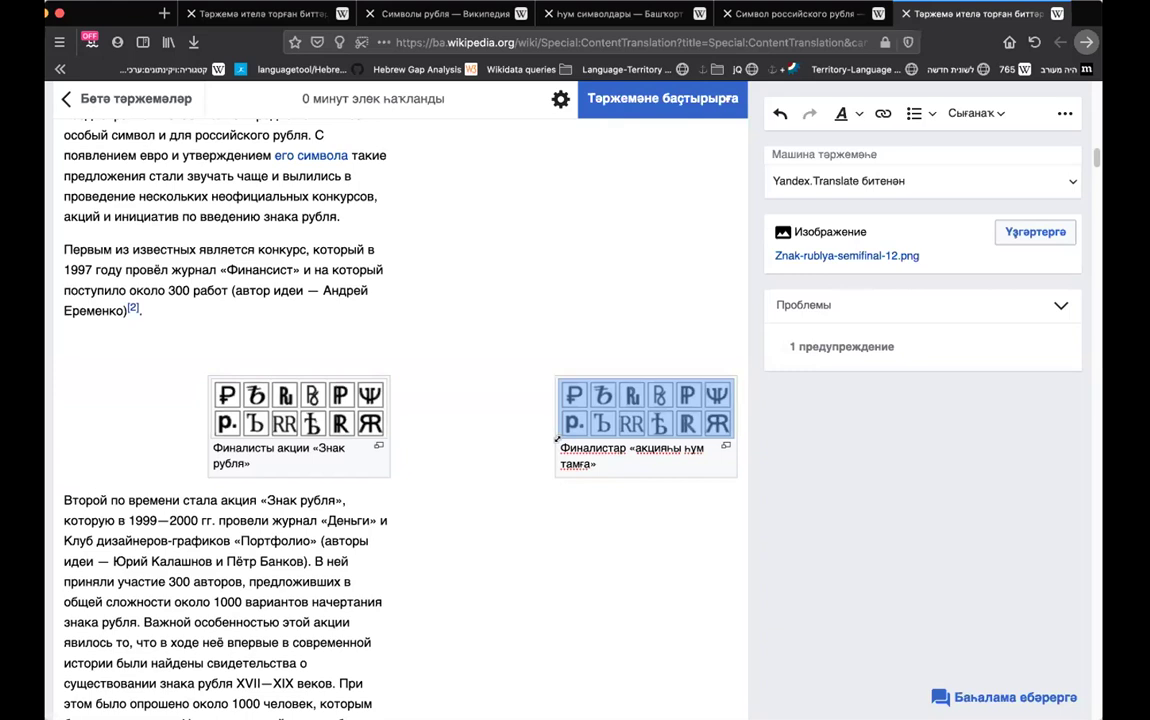
{"action": "left_click", "coordinate": [553, 438]}
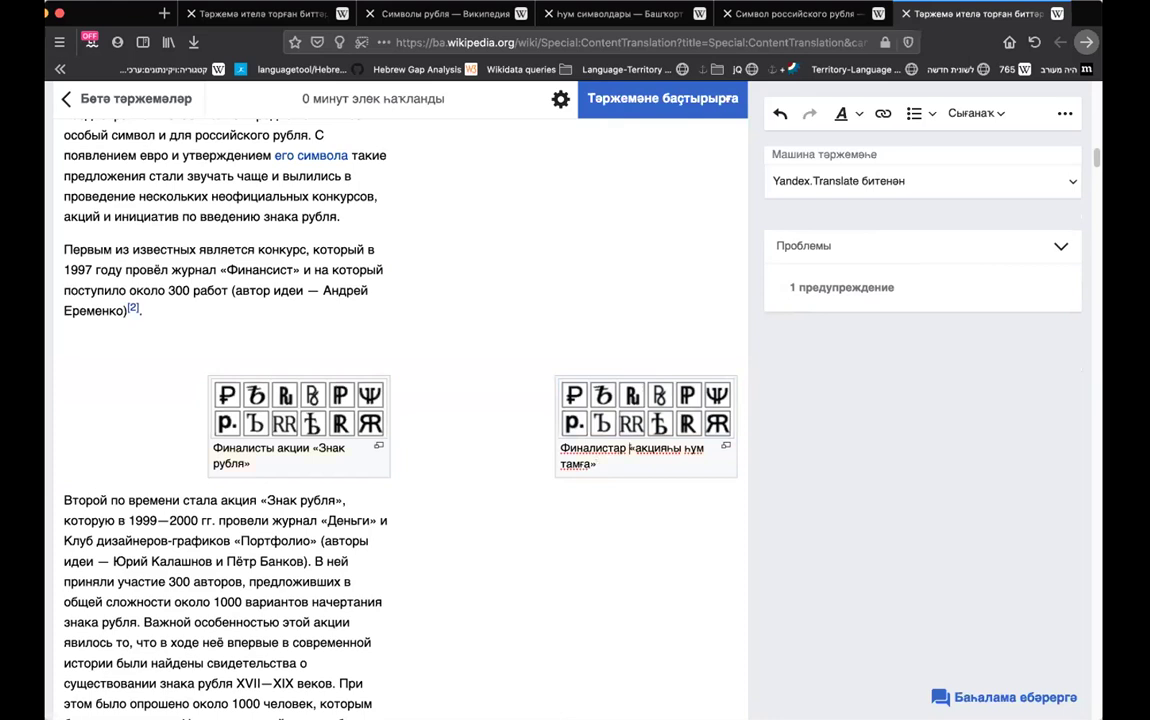
In the translated image caption, move the opening quotation mark « from before акцияһы to before һум
{"action": "left_click", "coordinate": [632, 448]}
{"action": "key", "text": "BackSpace"}
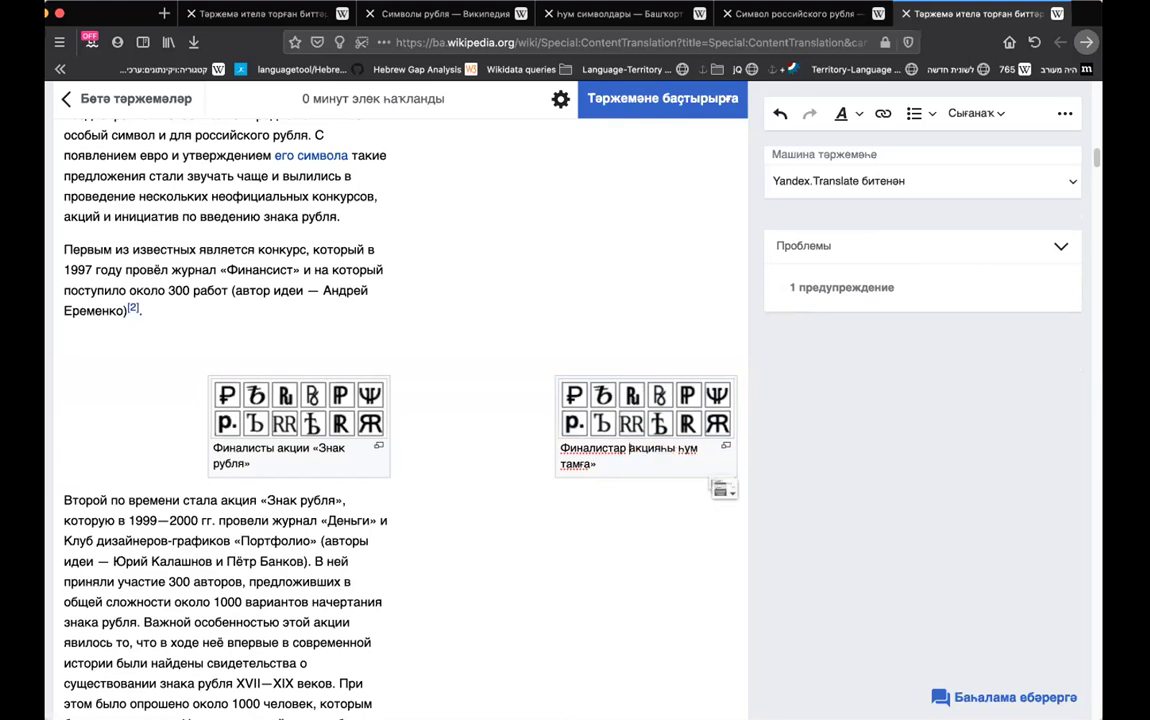
{"action": "key", "text": "super+z"}
{"action": "key", "text": "super+shift+z"}
{"action": "left_click", "coordinate": [681, 448]}
{"action": "type", "text": "«"}
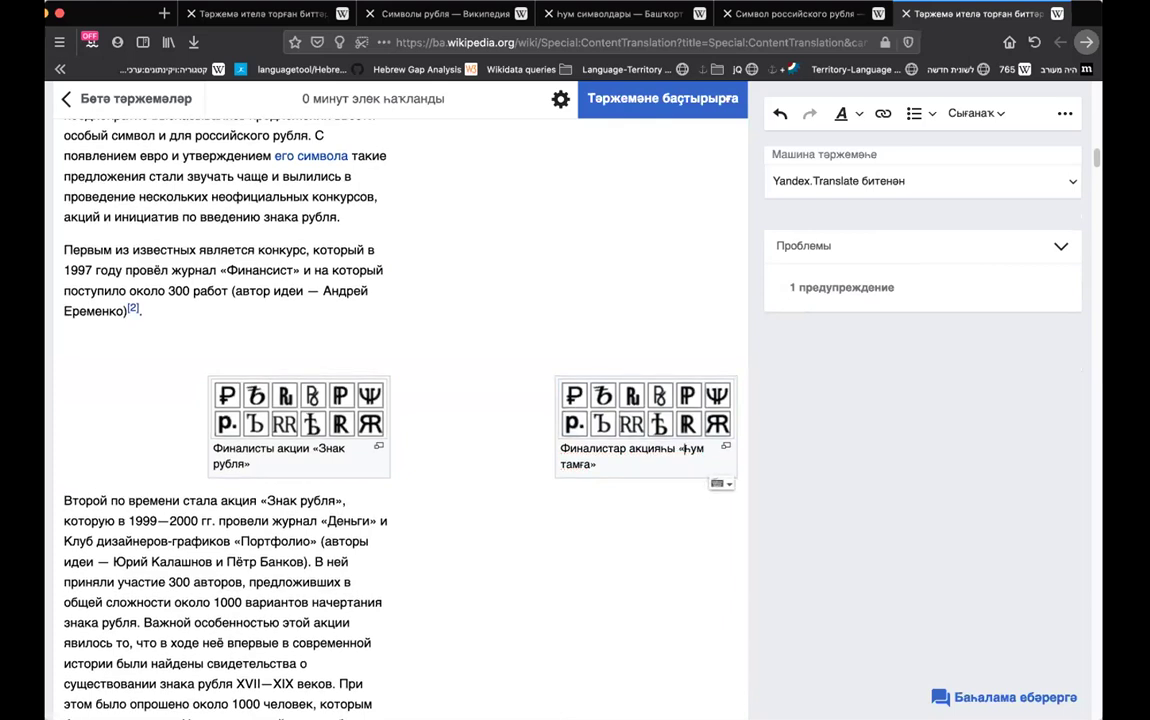
{"action": "key", "text": "Escape"}
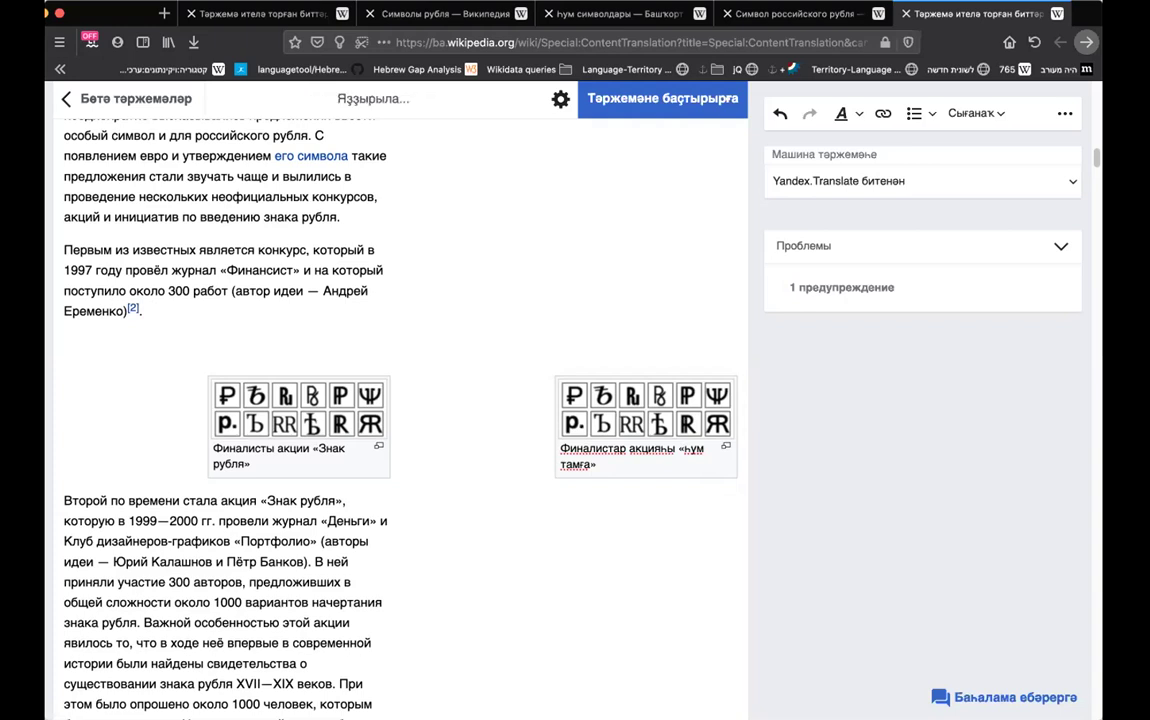
Move the word Финалистар to the end of the translated caption and write it in lowercase as финалистар
{"action": "double_click", "coordinate": [592, 449]}
{"action": "key", "text": "super+c"}
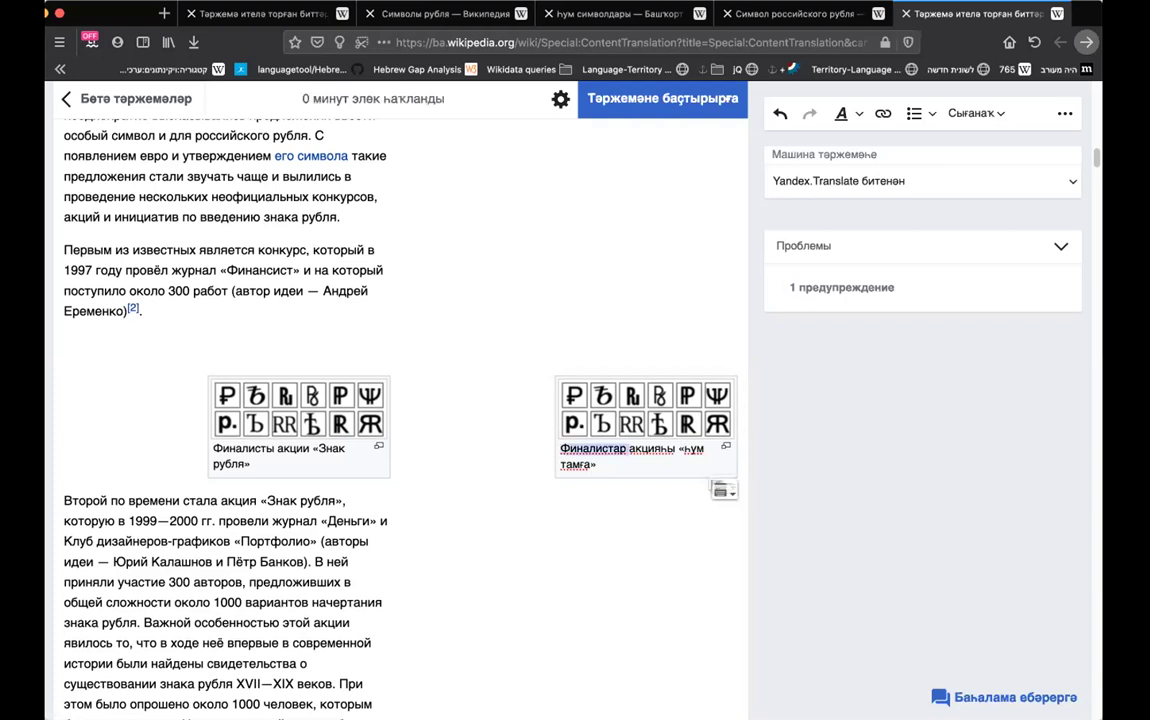
{"action": "key", "text": "BackSpace"}
{"action": "key", "text": "super+v"}
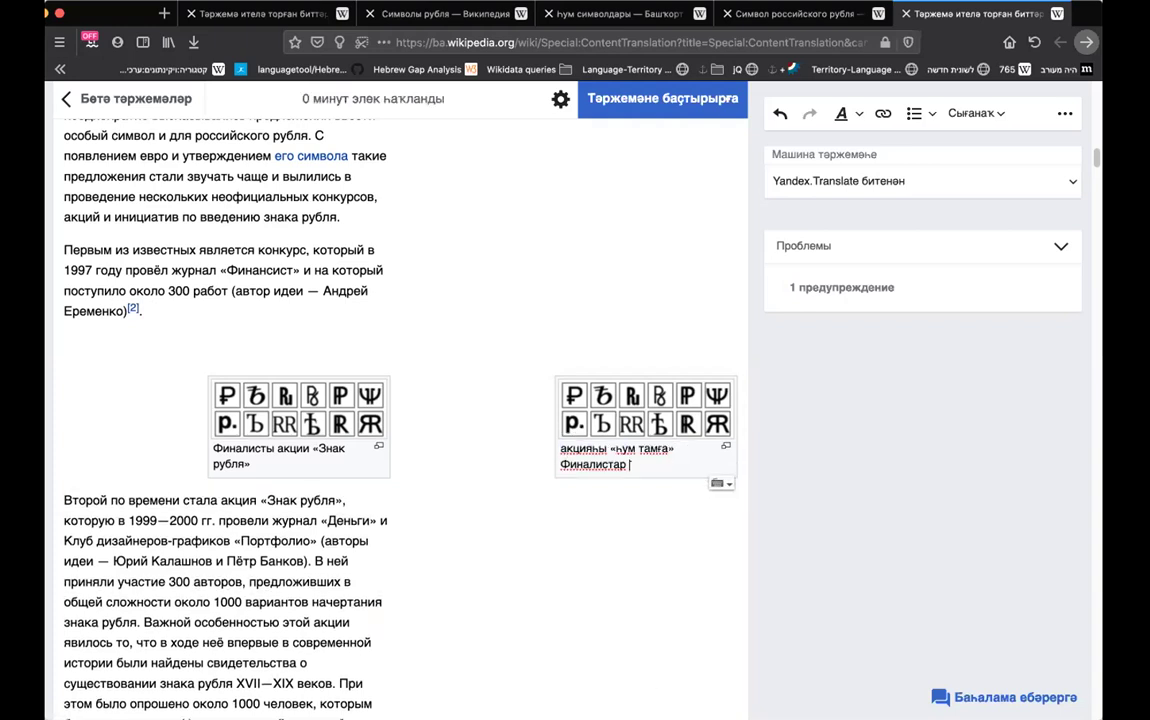
{"action": "key", "text": "BackSpace"}
{"action": "type", "text": "ф"}
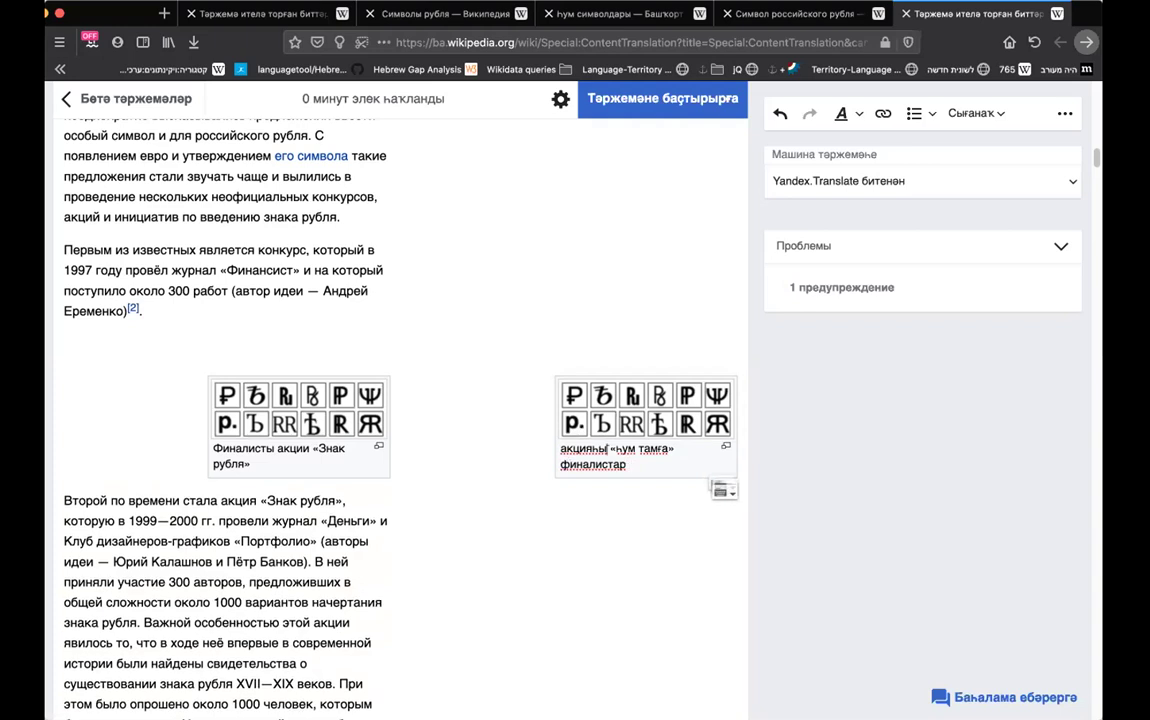
Move акцияһы after «һум тамға» in lowercase so that the caption reads «һум тамға» акцияһы финалистар
{"action": "left_click", "coordinate": [567, 449]}
{"action": "key", "text": "BackSpace"}
{"action": "type", "text": "А"}
{"action": "key", "text": "alt+Delete"}
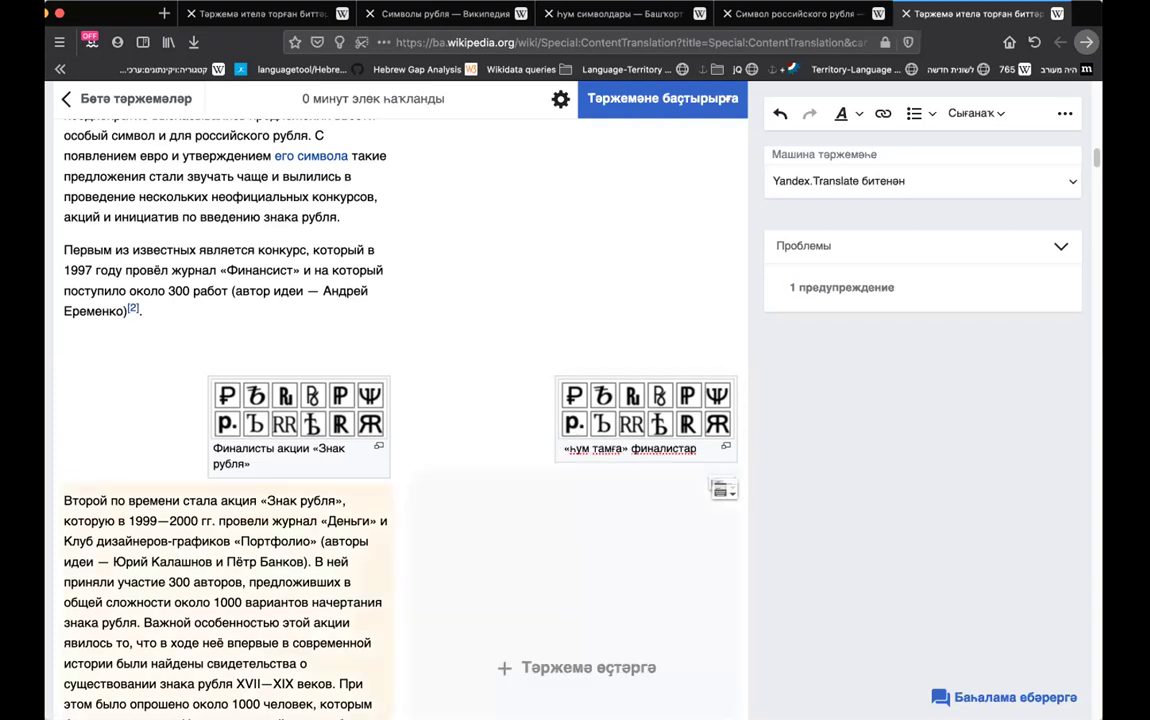
{"action": "key", "text": "super+z"}
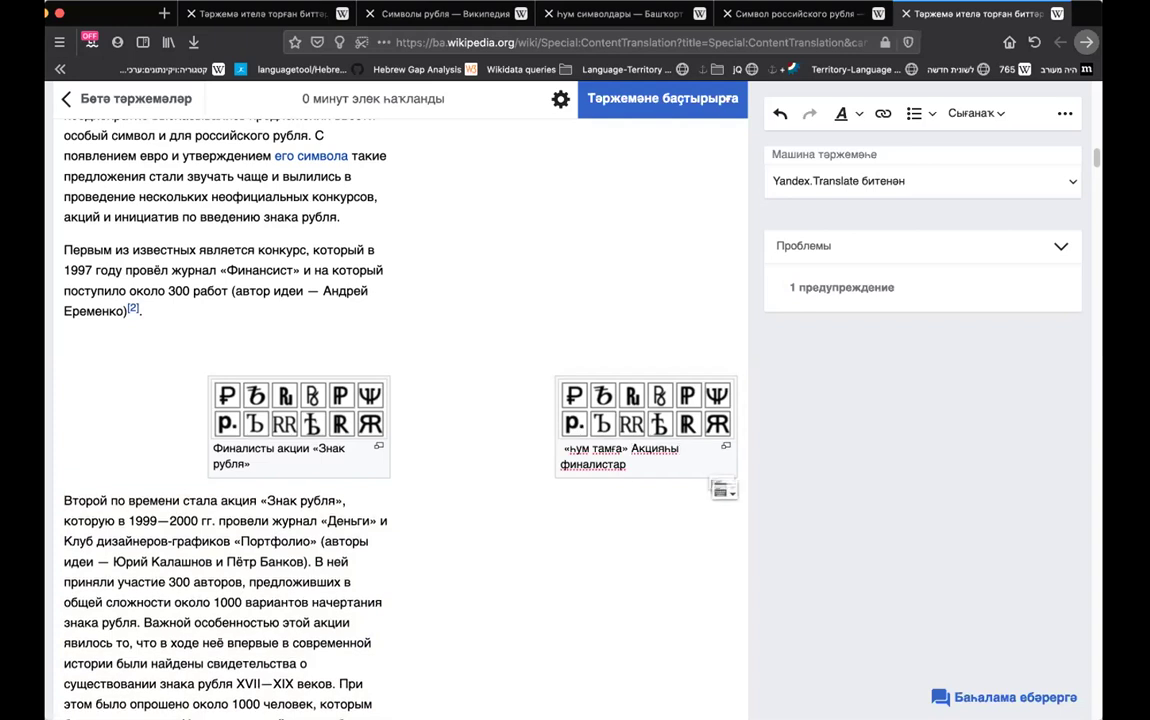
{"action": "left_click", "coordinate": [633, 449]}
{"action": "key", "text": "BackSpace"}
{"action": "type", "text": "а"}
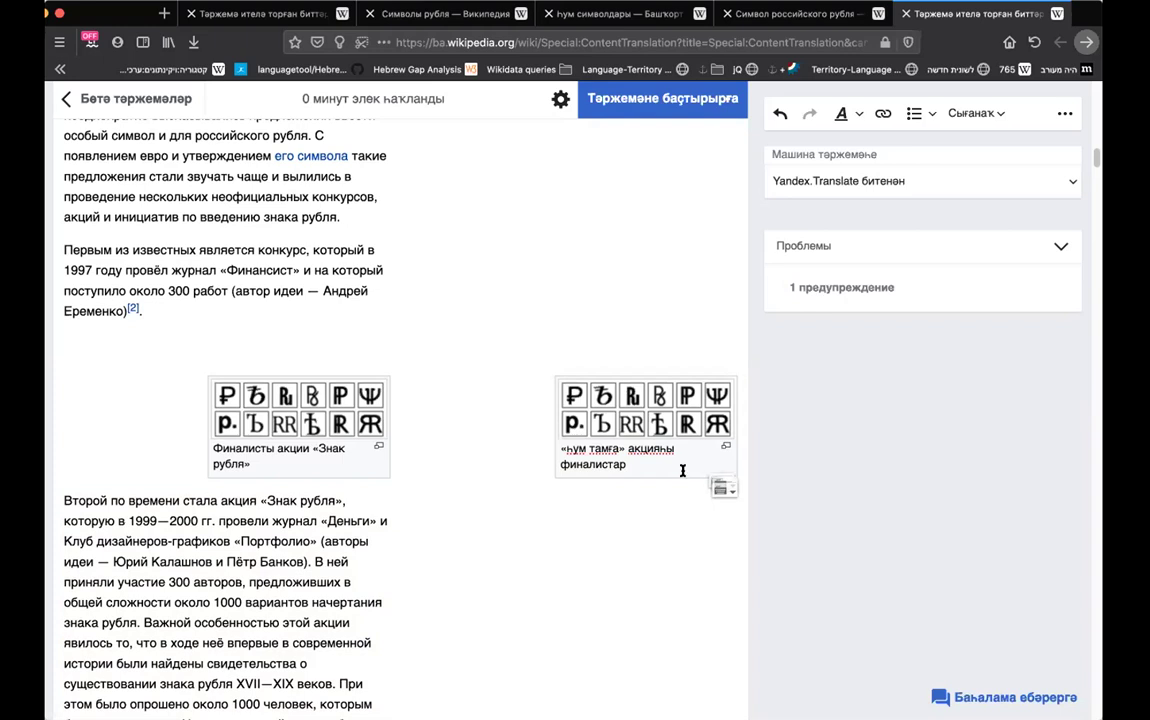
Look through the untranslated remainder of the source article, including its contest paragraphs, quotation templates and lists
{"action": "scroll", "coordinate": [625, 471], "scroll_direction": "down", "scroll_amount": 1}
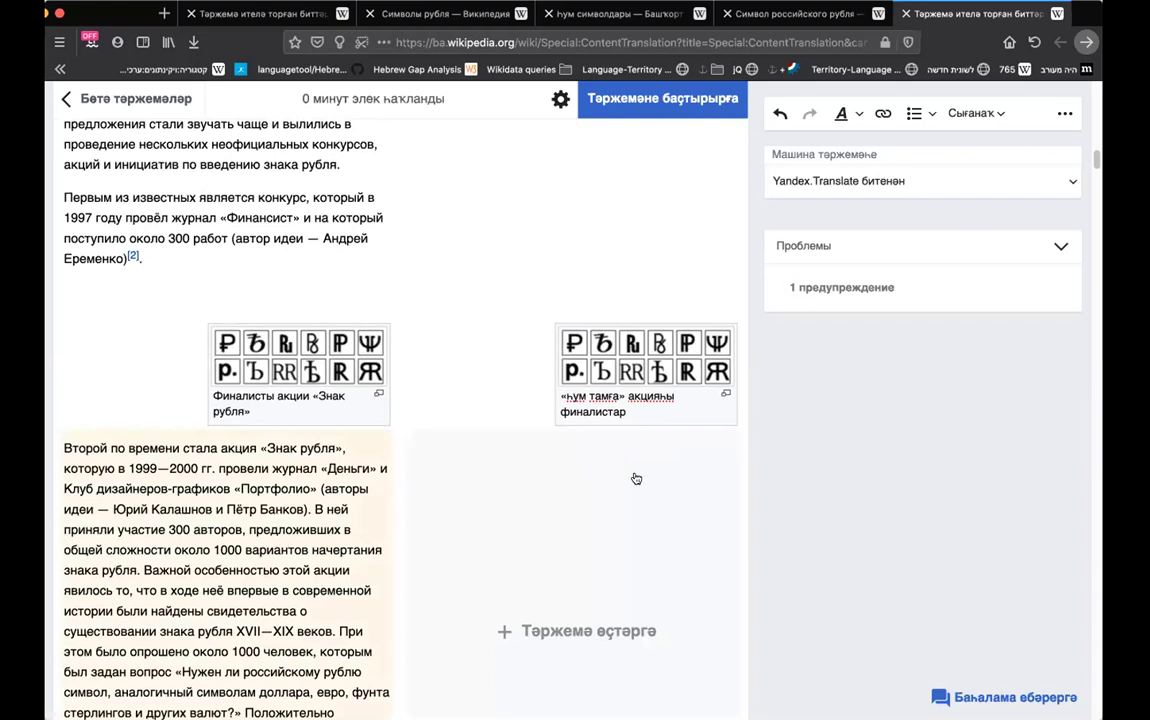
{"action": "scroll", "coordinate": [636, 479], "scroll_direction": "down", "scroll_amount": 1}
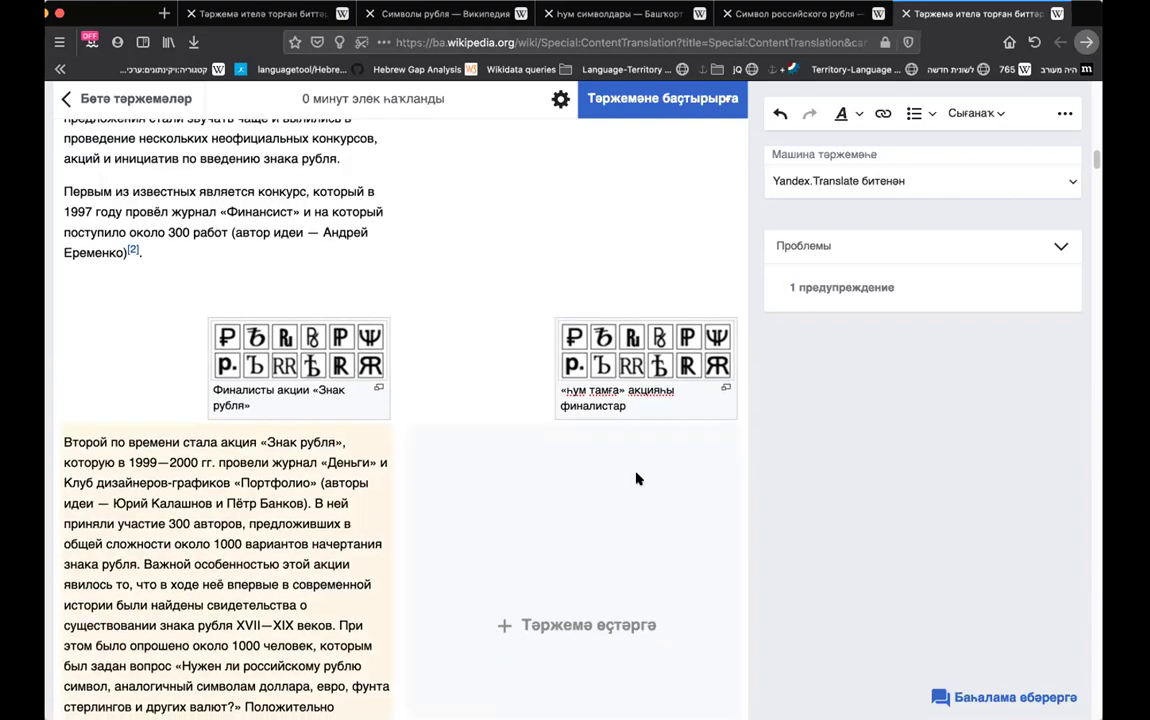
{"action": "scroll", "coordinate": [636, 479], "scroll_direction": "down", "scroll_amount": 3}
{"action": "scroll", "coordinate": [636, 479], "scroll_direction": "down", "scroll_amount": 8}
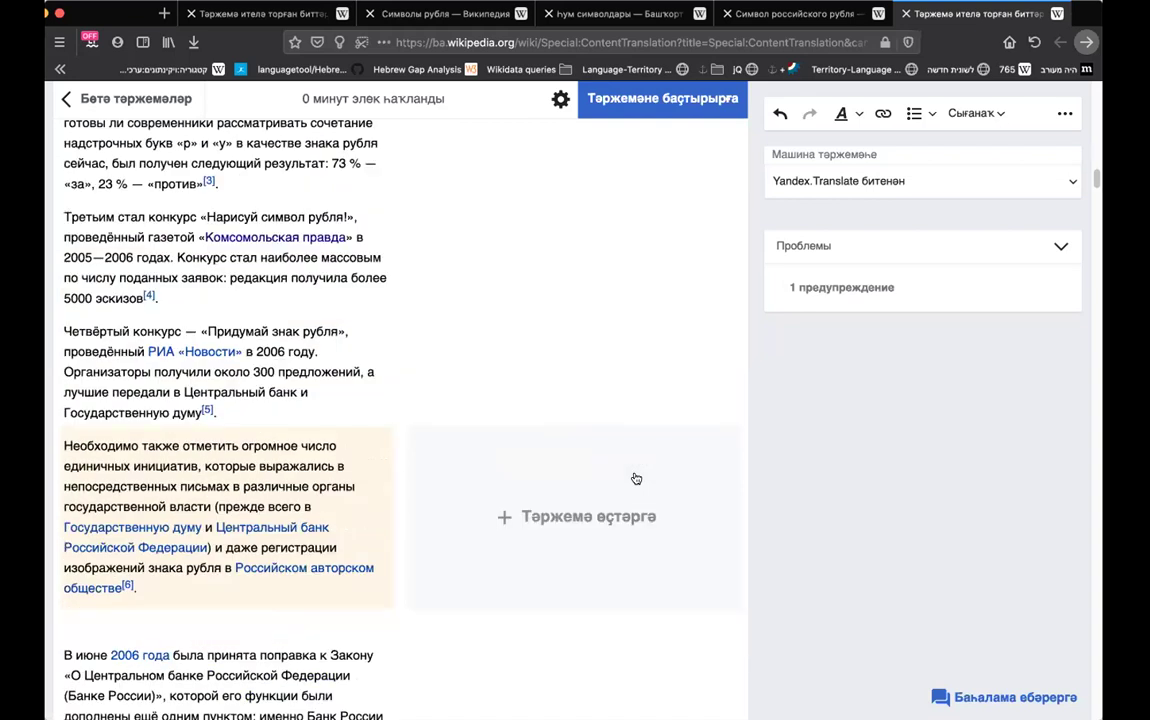
{"action": "scroll", "coordinate": [636, 479], "scroll_direction": "down", "scroll_amount": 4}
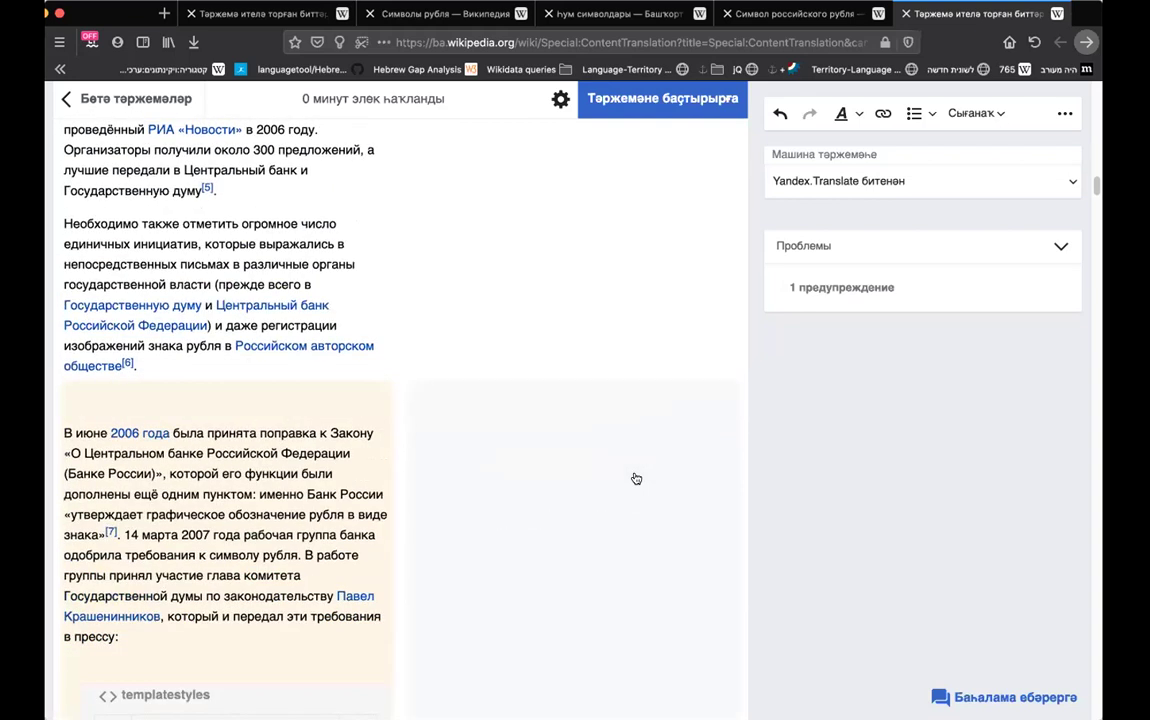
{"action": "scroll", "coordinate": [636, 479], "scroll_direction": "down", "scroll_amount": 2}
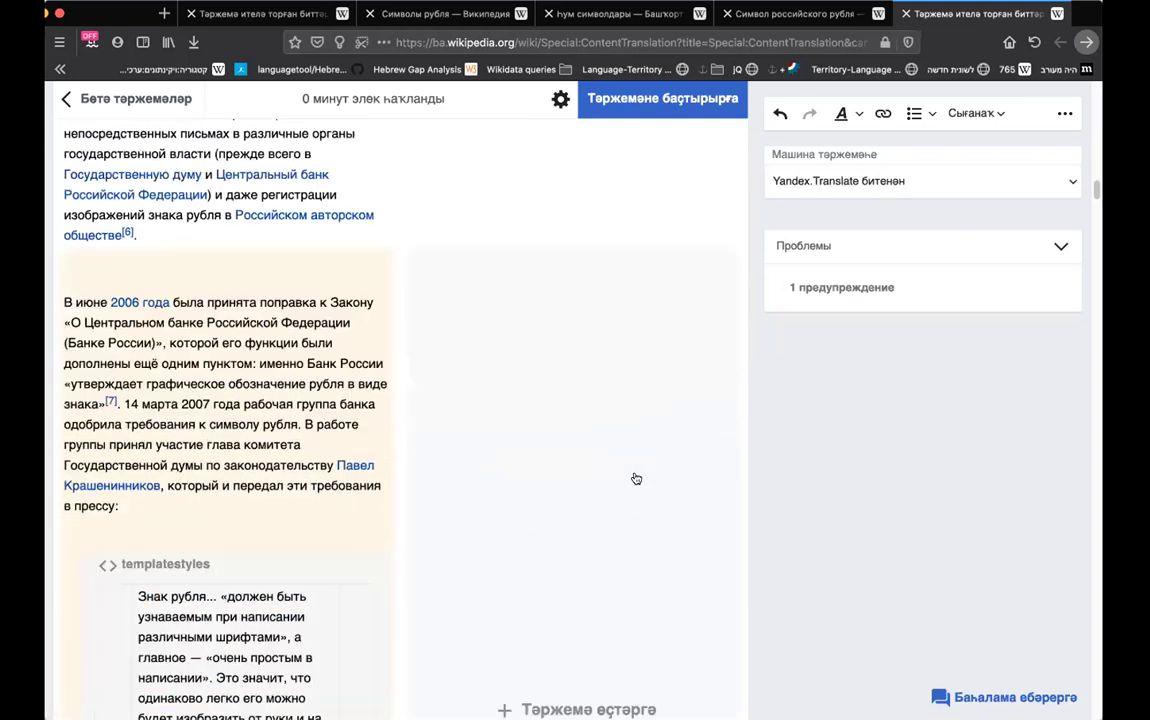
{"action": "scroll", "coordinate": [636, 479], "scroll_direction": "down", "scroll_amount": 1}
{"action": "scroll", "coordinate": [636, 479], "scroll_direction": "down", "scroll_amount": 8}
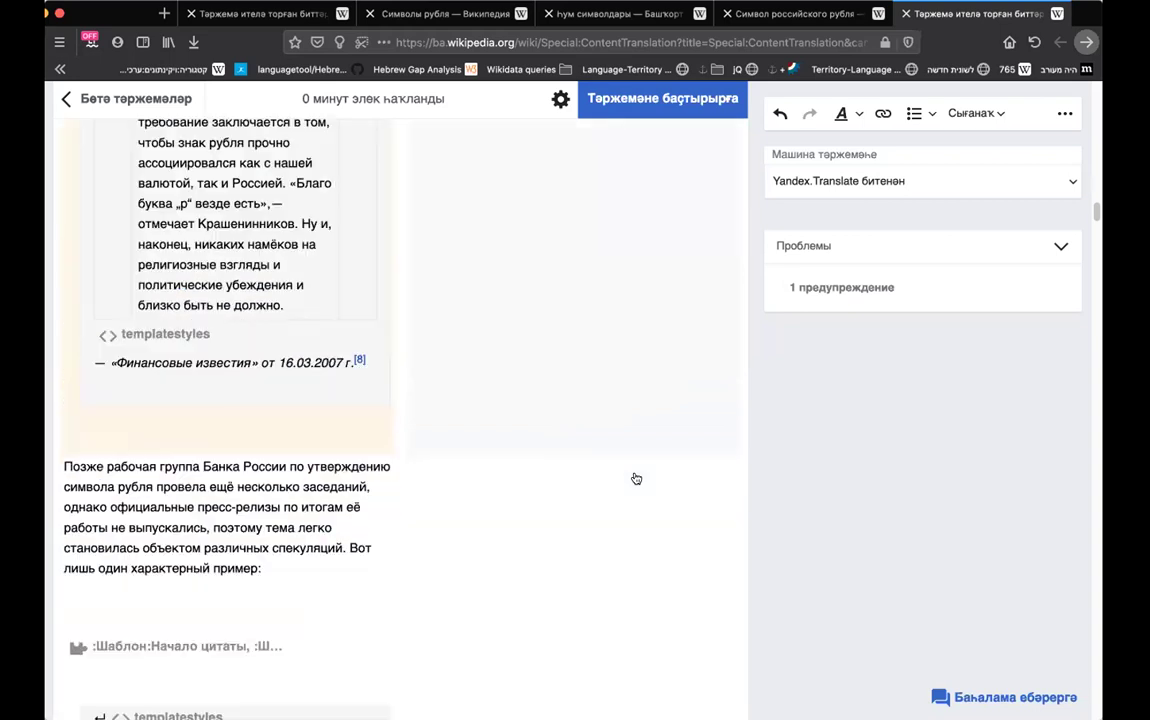
{"action": "scroll", "coordinate": [636, 479], "scroll_direction": "down", "scroll_amount": 3}
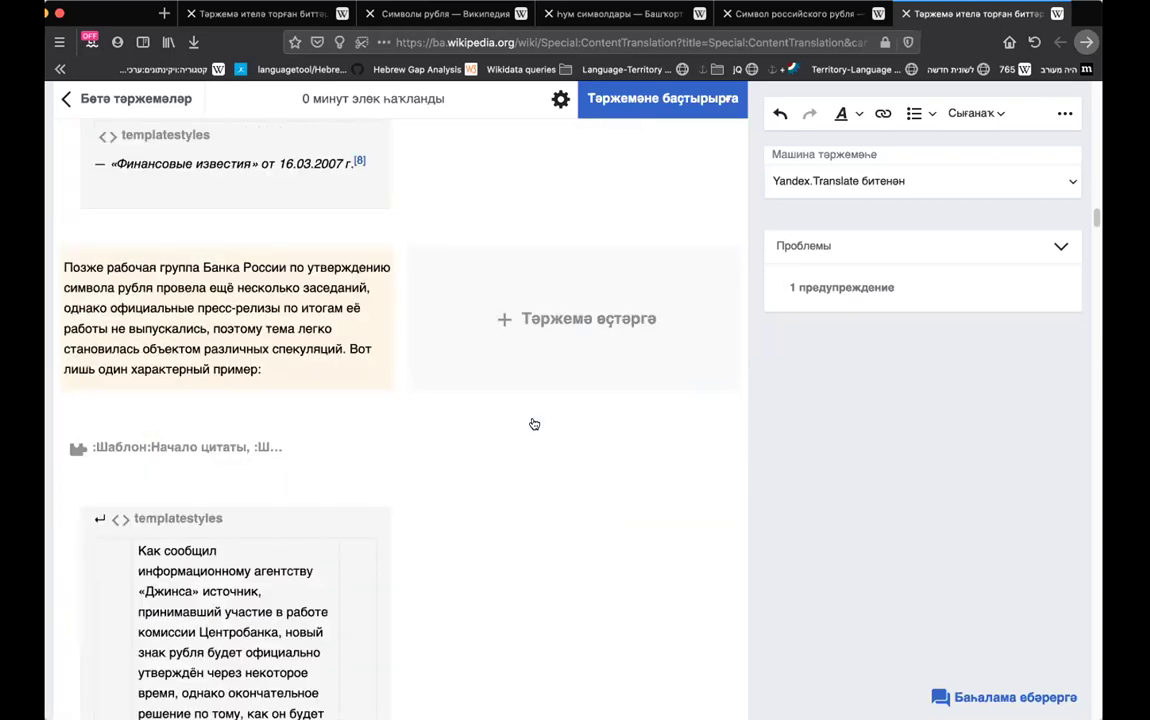
{"action": "scroll", "coordinate": [531, 422], "scroll_direction": "down", "scroll_amount": 10}
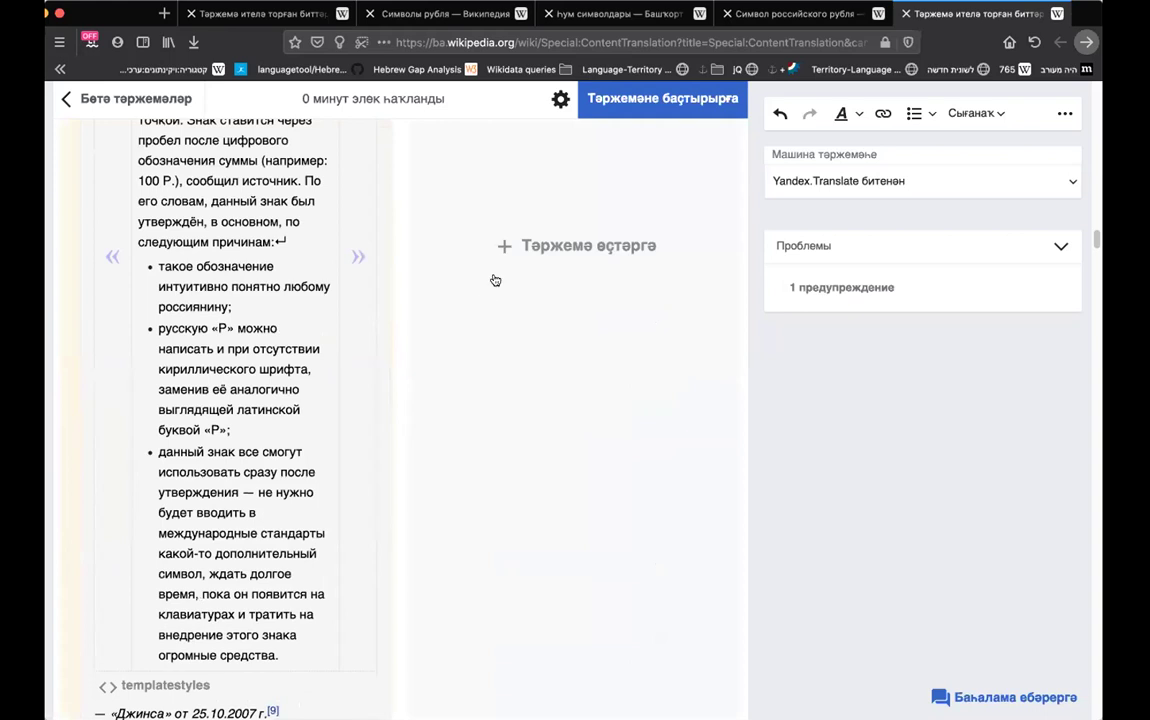
{"action": "scroll", "coordinate": [495, 285], "scroll_direction": "up", "scroll_amount": 15}
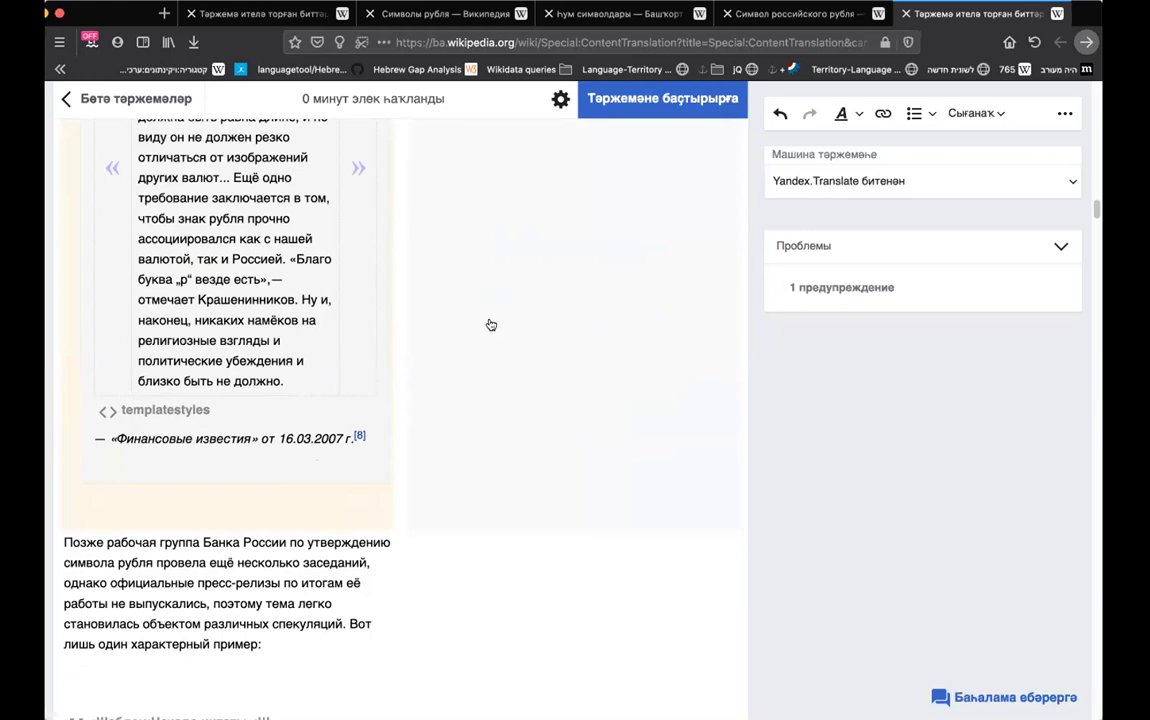
{"action": "scroll", "coordinate": [491, 325], "scroll_direction": "up", "scroll_amount": 5}
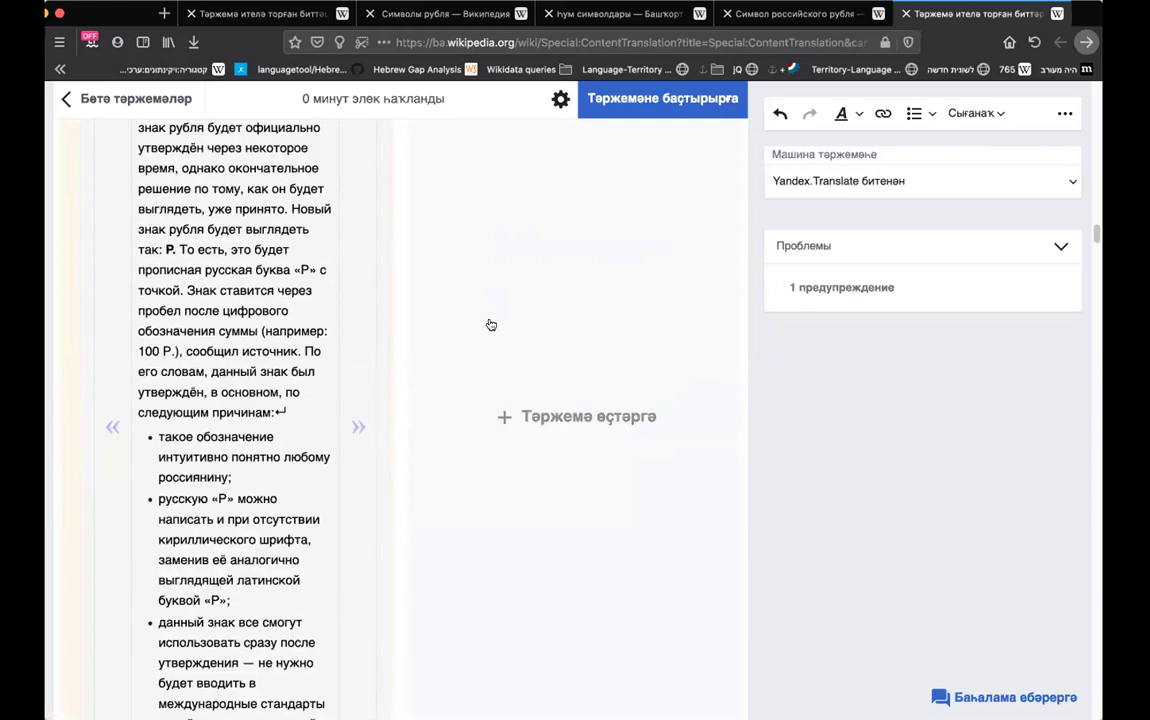
{"action": "scroll", "coordinate": [491, 329], "scroll_direction": "down", "scroll_amount": 3}
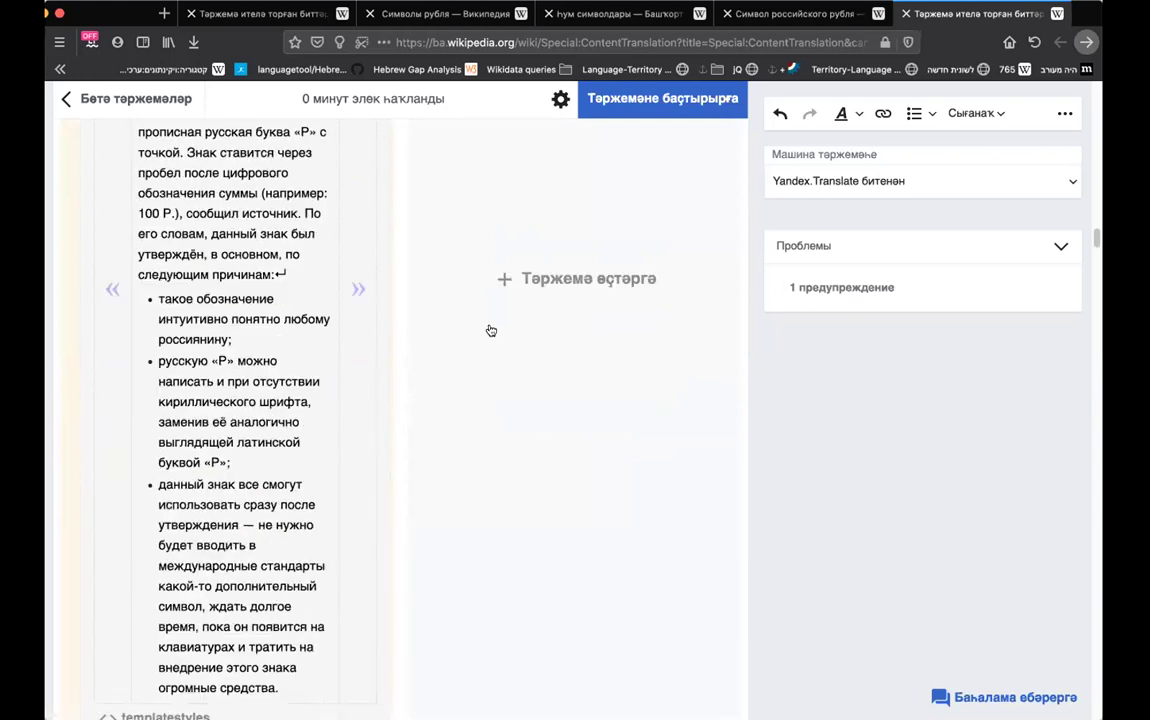
{"action": "scroll", "coordinate": [491, 330], "scroll_direction": "down", "scroll_amount": 10}
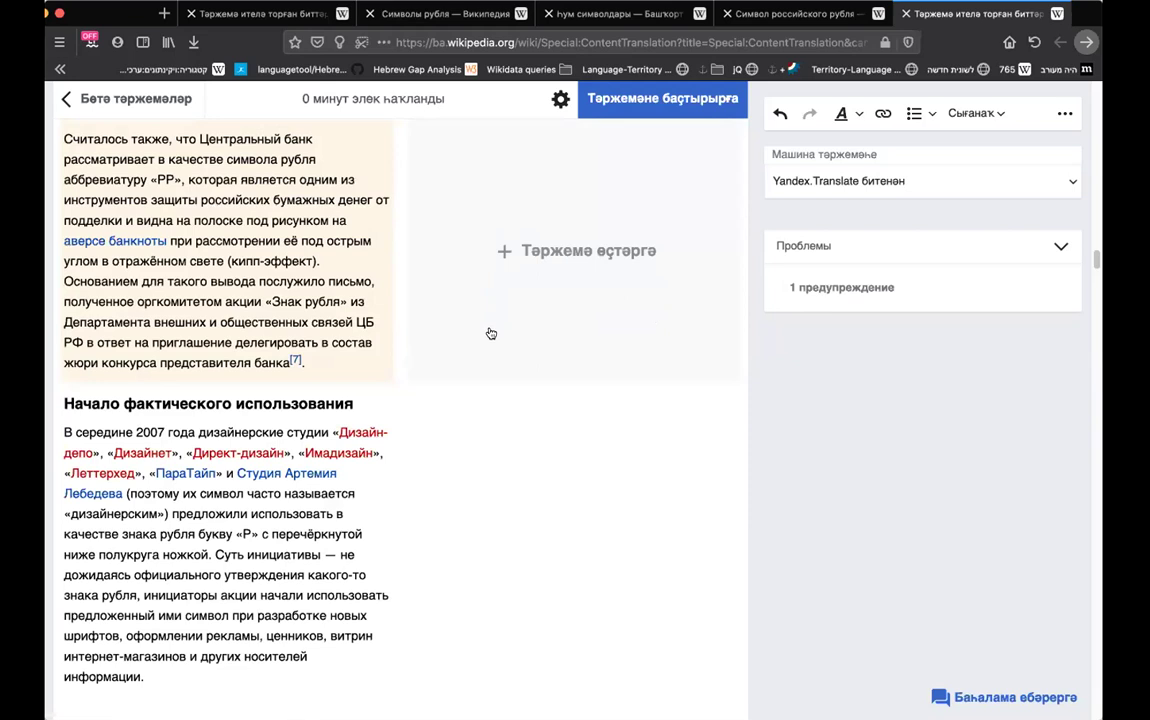
{"action": "scroll", "coordinate": [491, 331], "scroll_direction": "down", "scroll_amount": 20}
{"action": "scroll", "coordinate": [491, 333], "scroll_direction": "down", "scroll_amount": 6}
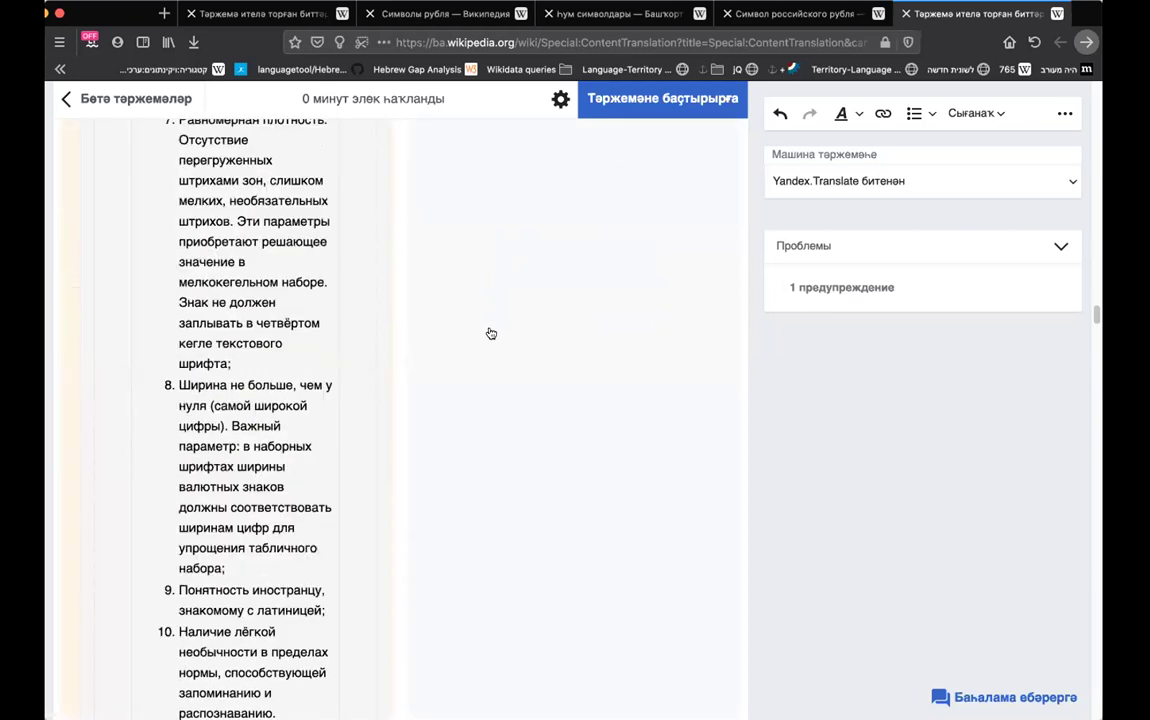
{"action": "scroll", "coordinate": [491, 327], "scroll_direction": "down", "scroll_amount": 10}
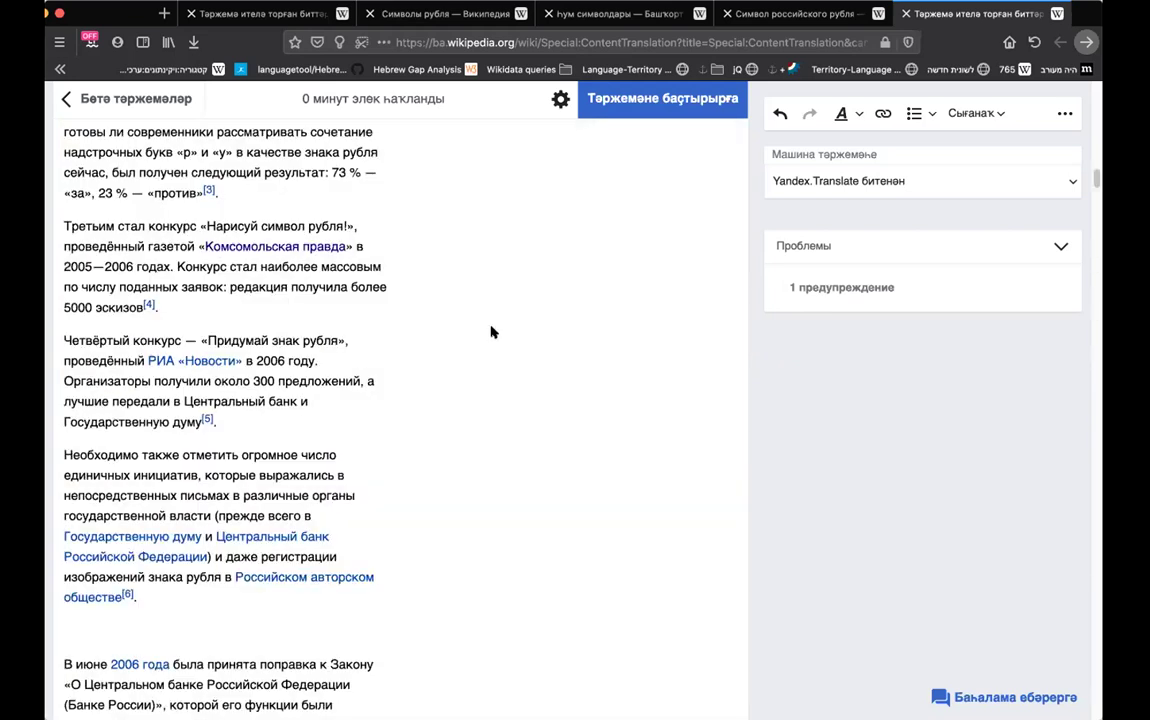
Add the machine translation of the paragraph about the 1997 contest held by the magazine «Финансист»
{"action": "scroll", "coordinate": [491, 330], "scroll_direction": "up", "scroll_amount": 20}
{"action": "scroll", "coordinate": [491, 333], "scroll_direction": "down", "scroll_amount": 15}
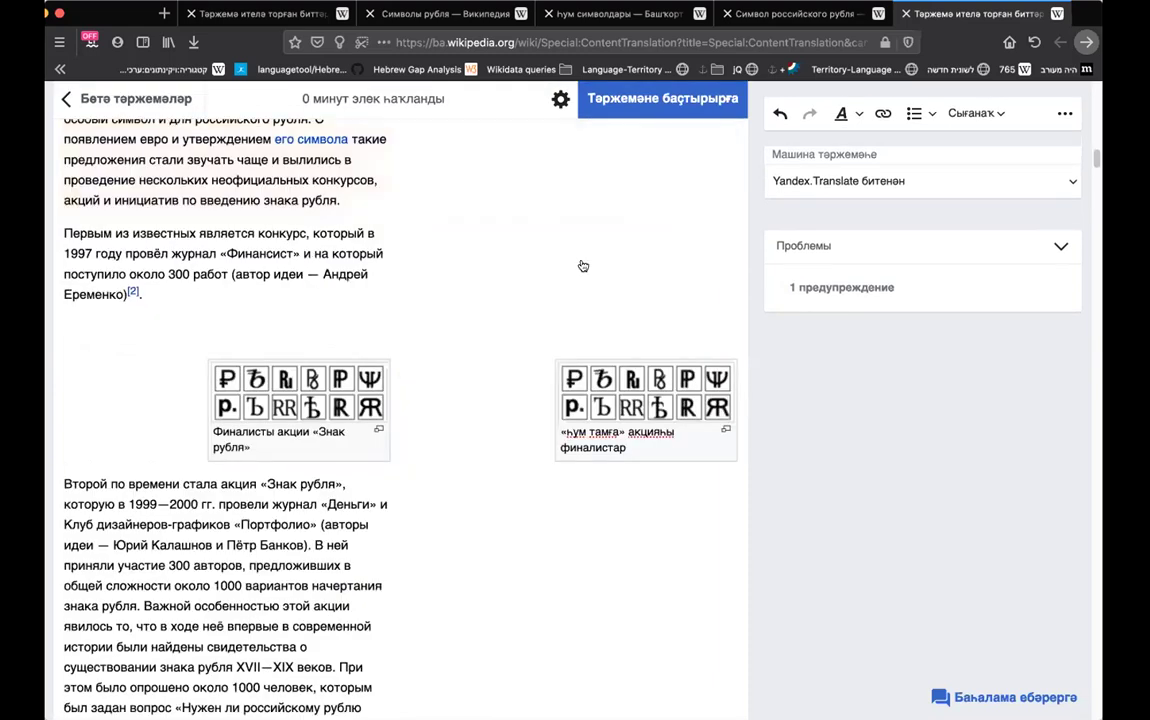
{"action": "mouse_move", "coordinate": [569, 264]}
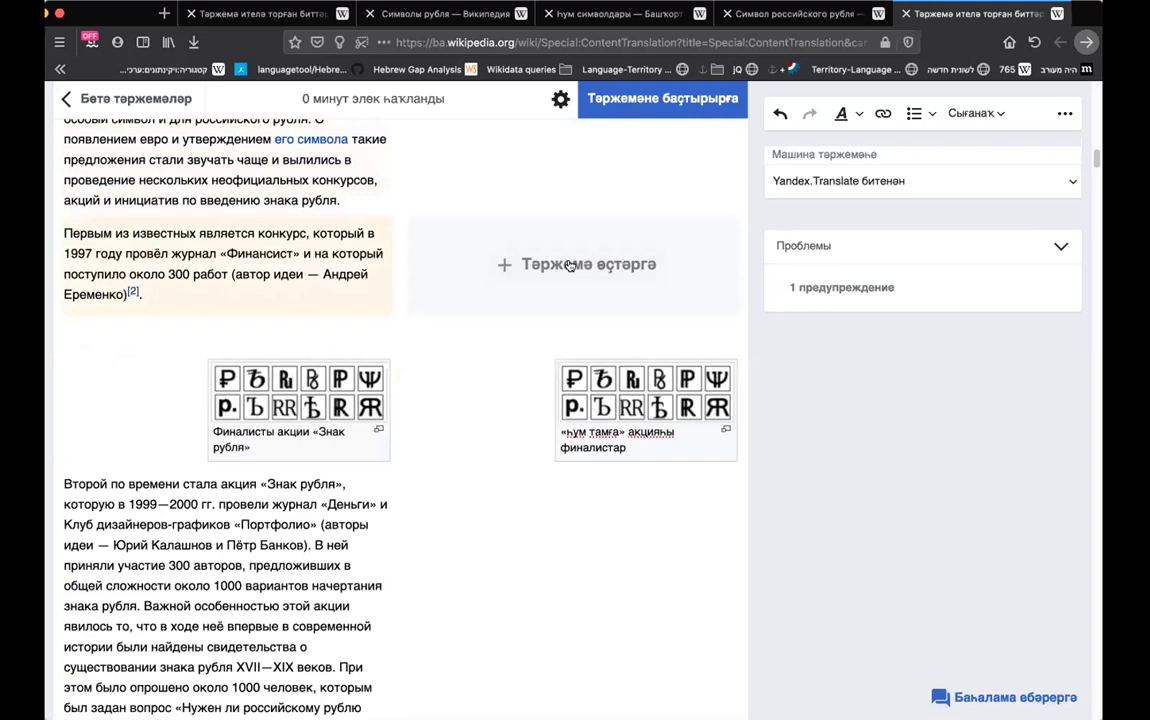
{"action": "left_click", "coordinate": [569, 264]}
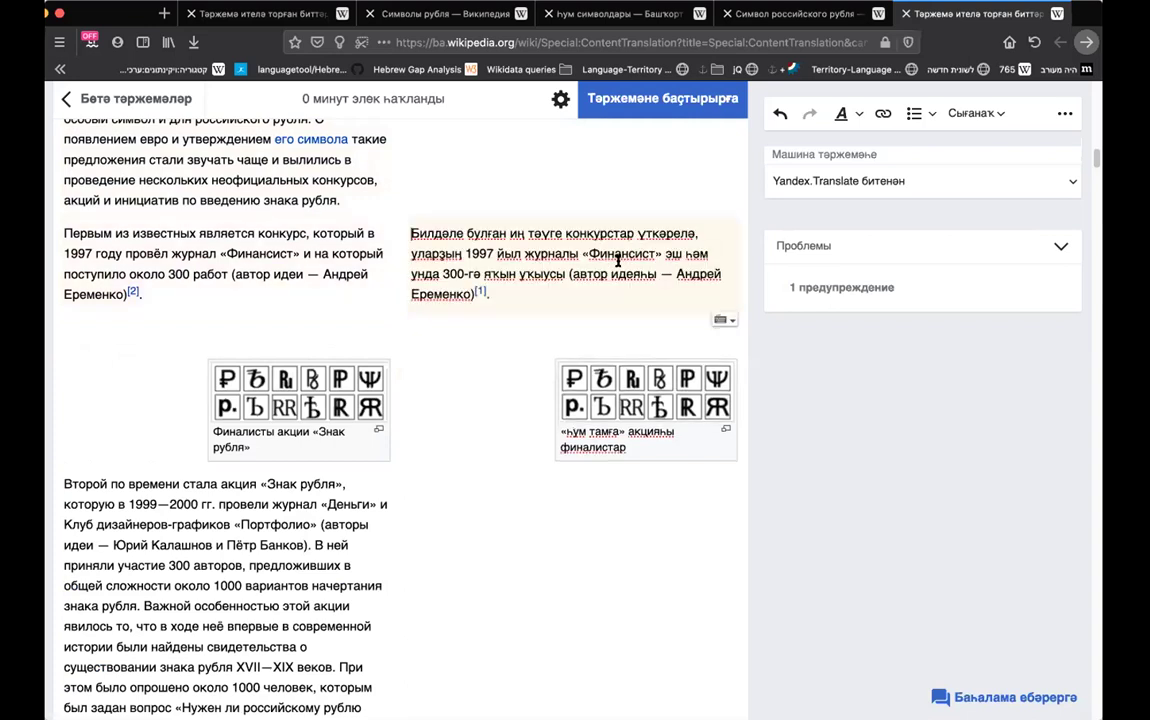
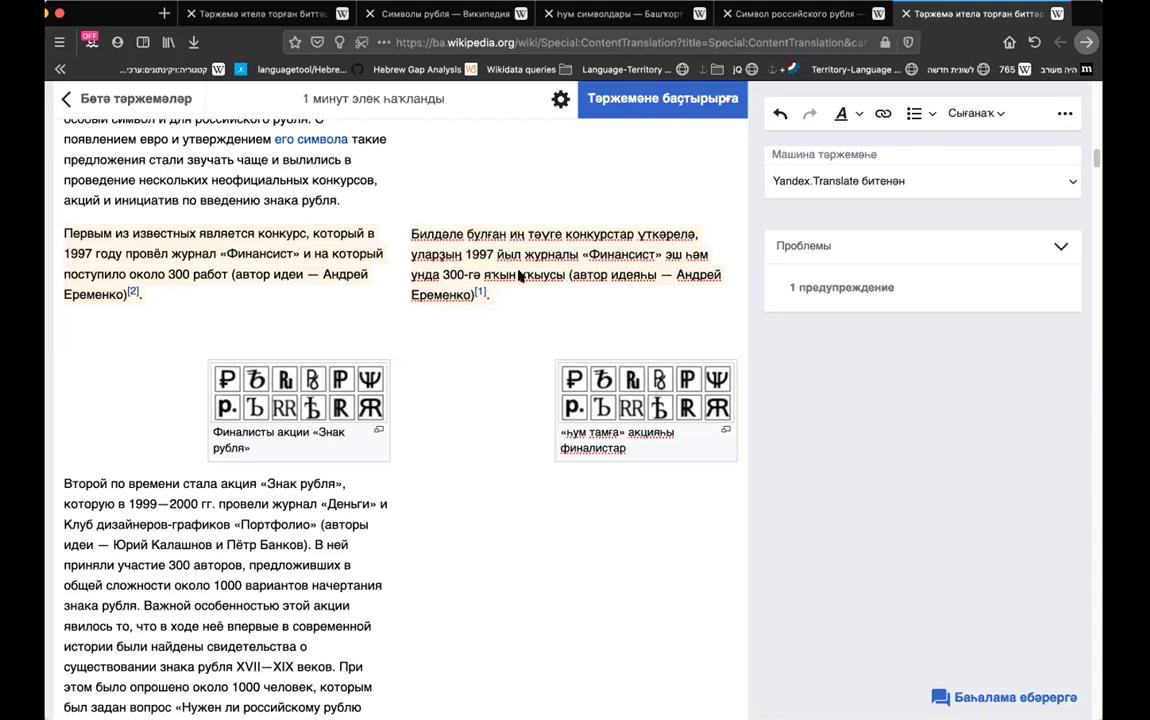
View the content of the footnote in the translated «Финансист» paragraph and look over the source paragraphs below it
{"action": "left_click", "coordinate": [480, 293]}
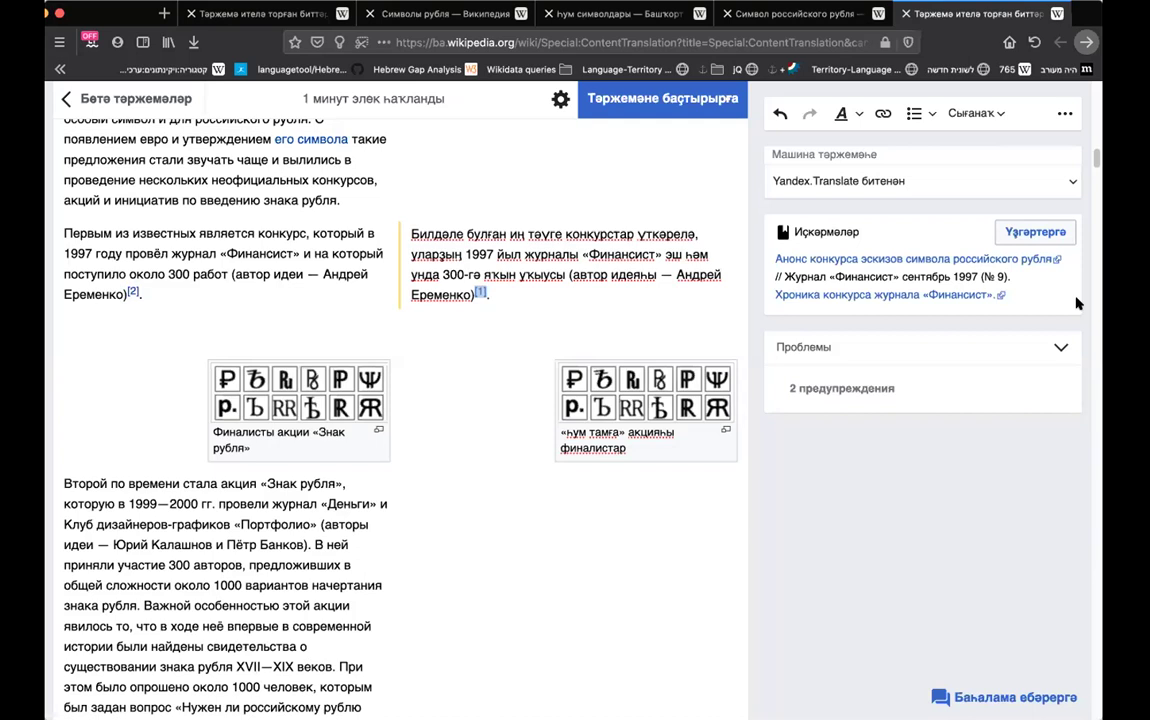
{"action": "scroll", "coordinate": [895, 340], "scroll_direction": "down", "scroll_amount": 1}
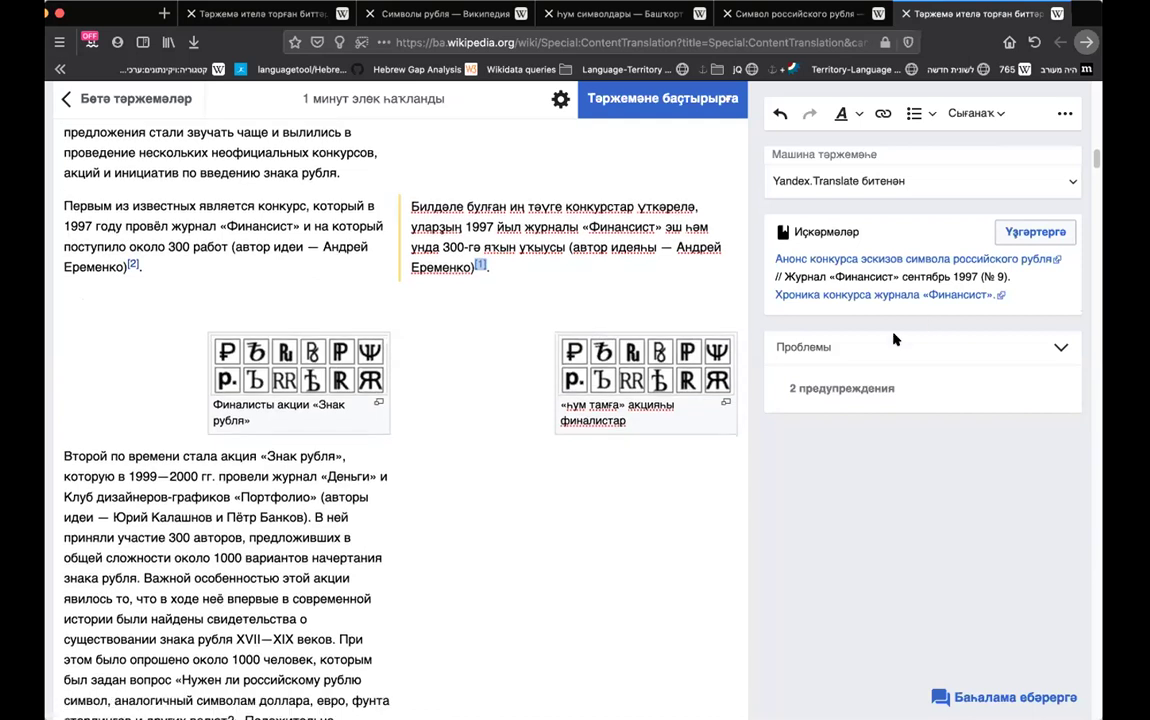
{"action": "scroll", "coordinate": [895, 340], "scroll_direction": "down", "scroll_amount": 5}
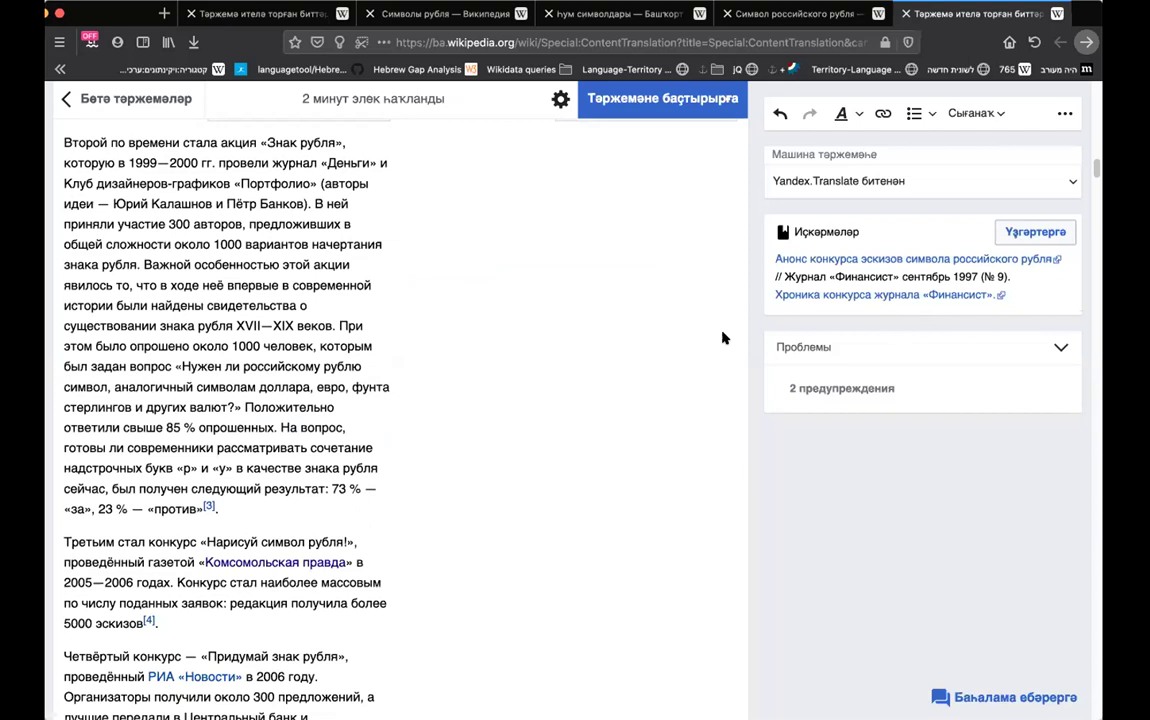
{"action": "scroll", "coordinate": [652, 335], "scroll_direction": "up", "scroll_amount": 15}
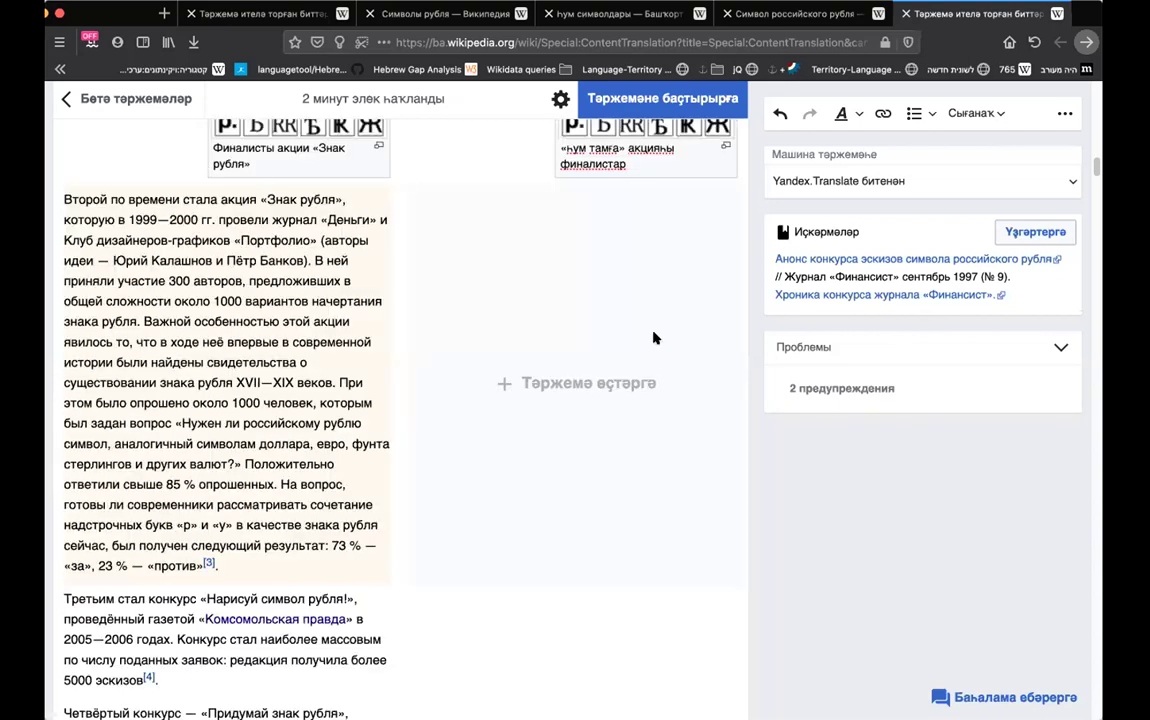
Review the start of the translation, from the page title past the source infobox to the translated introductory paragraph
{"action": "scroll", "coordinate": [663, 288], "scroll_direction": "up", "scroll_amount": 2}
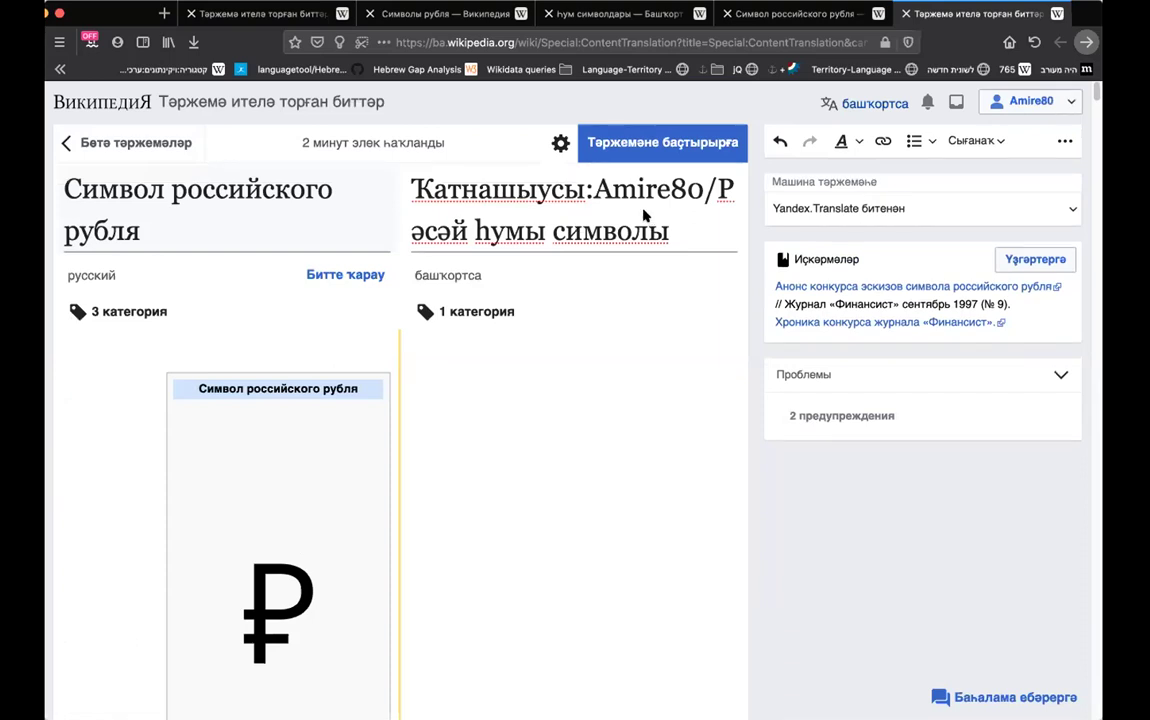
{"action": "scroll", "coordinate": [613, 465], "scroll_direction": "down", "scroll_amount": 5}
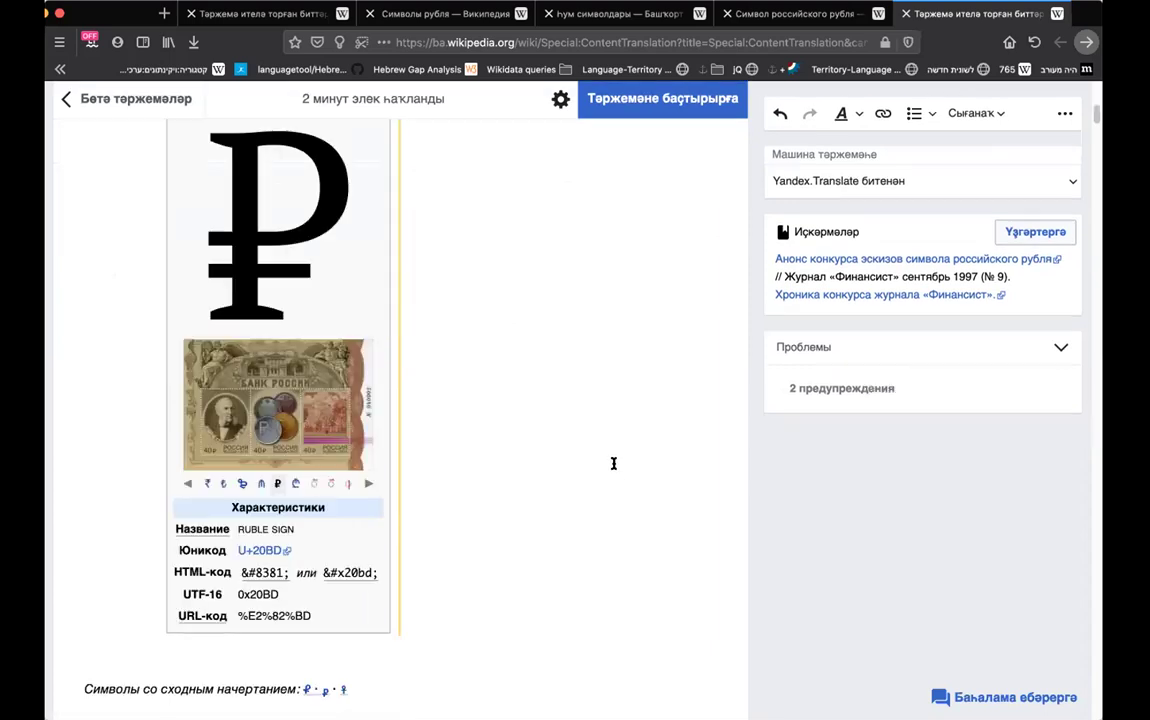
{"action": "scroll", "coordinate": [615, 465], "scroll_direction": "down", "scroll_amount": 5}
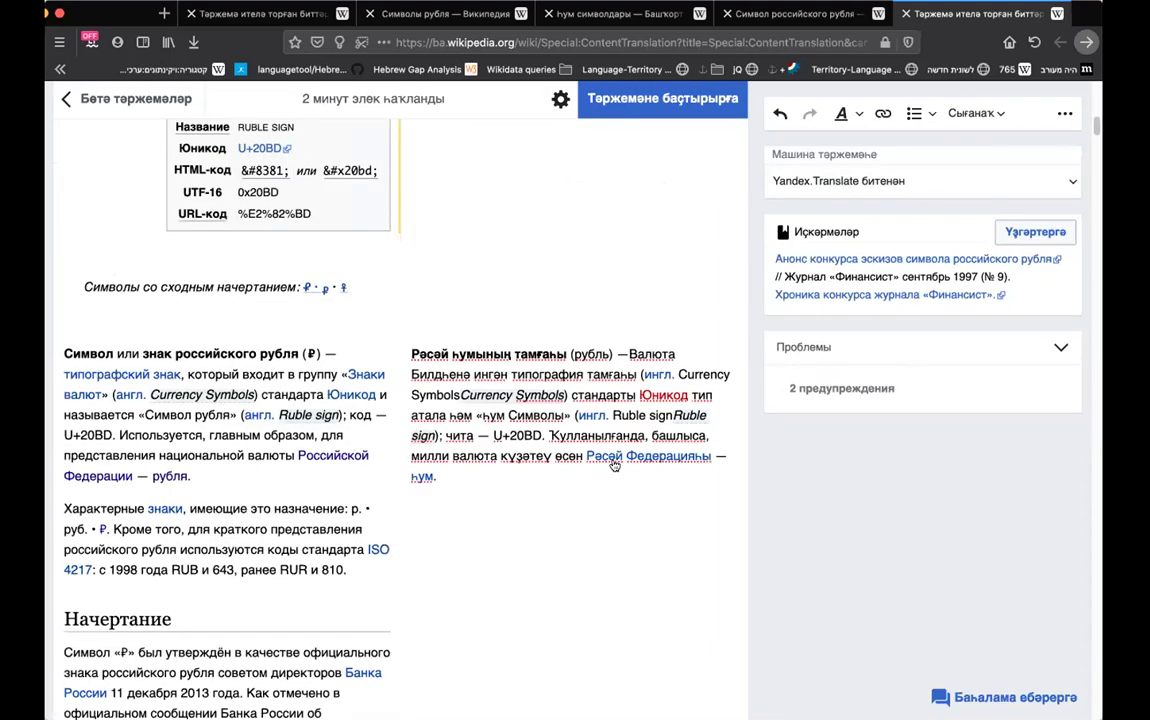
{"action": "scroll", "coordinate": [614, 465], "scroll_direction": "down", "scroll_amount": 2}
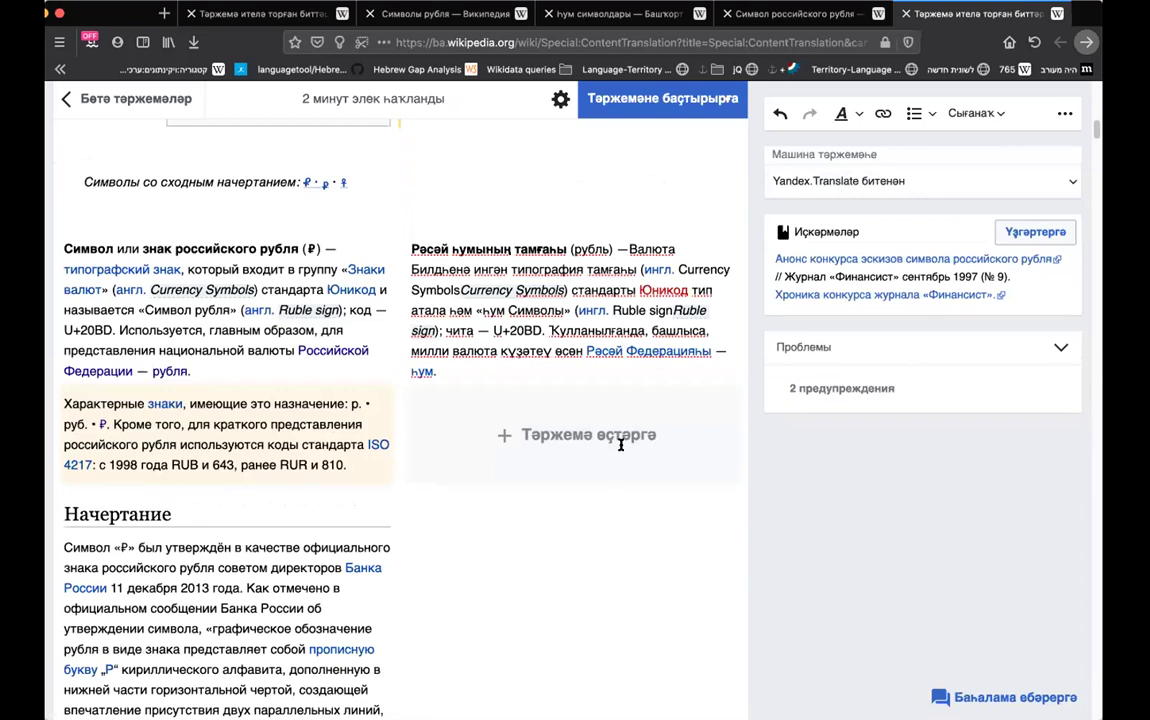
{"action": "scroll", "coordinate": [624, 441], "scroll_direction": "up", "scroll_amount": 10}
{"action": "scroll", "coordinate": [677, 200], "scroll_direction": "up", "scroll_amount": 2}
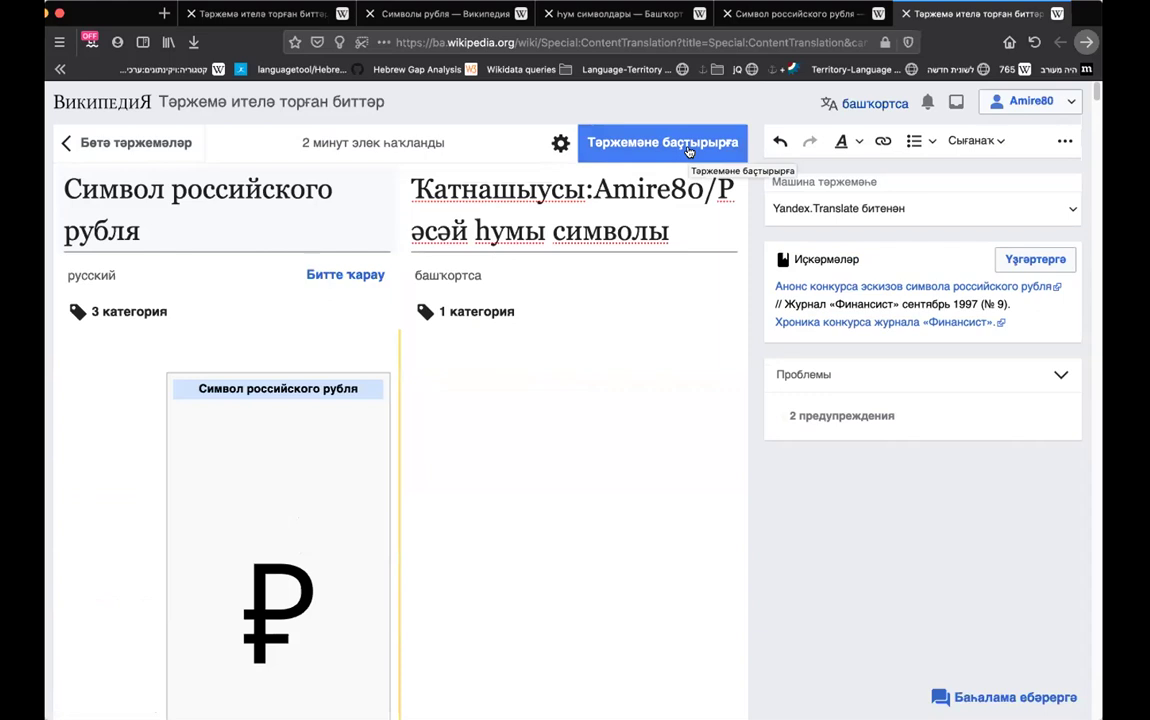
View the source article's categories and compare them with the categories assigned to the Bashkir translation
{"action": "scroll", "coordinate": [754, 290], "scroll_direction": "down", "scroll_amount": 1}
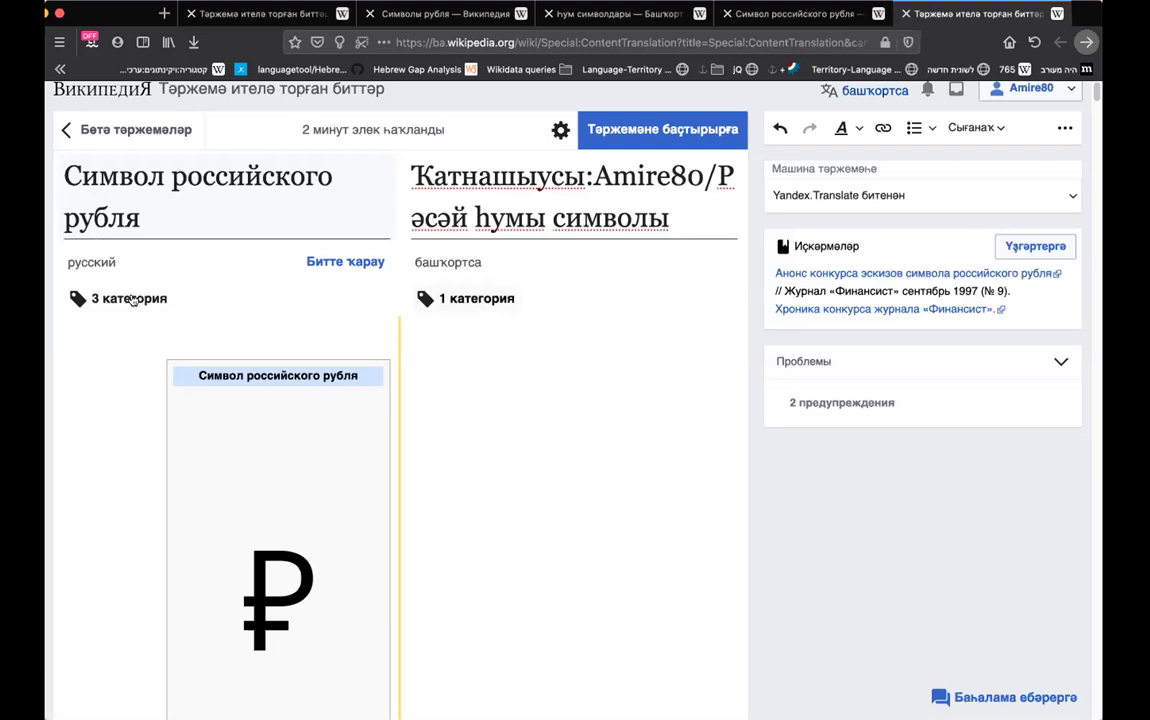
{"action": "scroll", "coordinate": [130, 294], "scroll_direction": "down", "scroll_amount": 5}
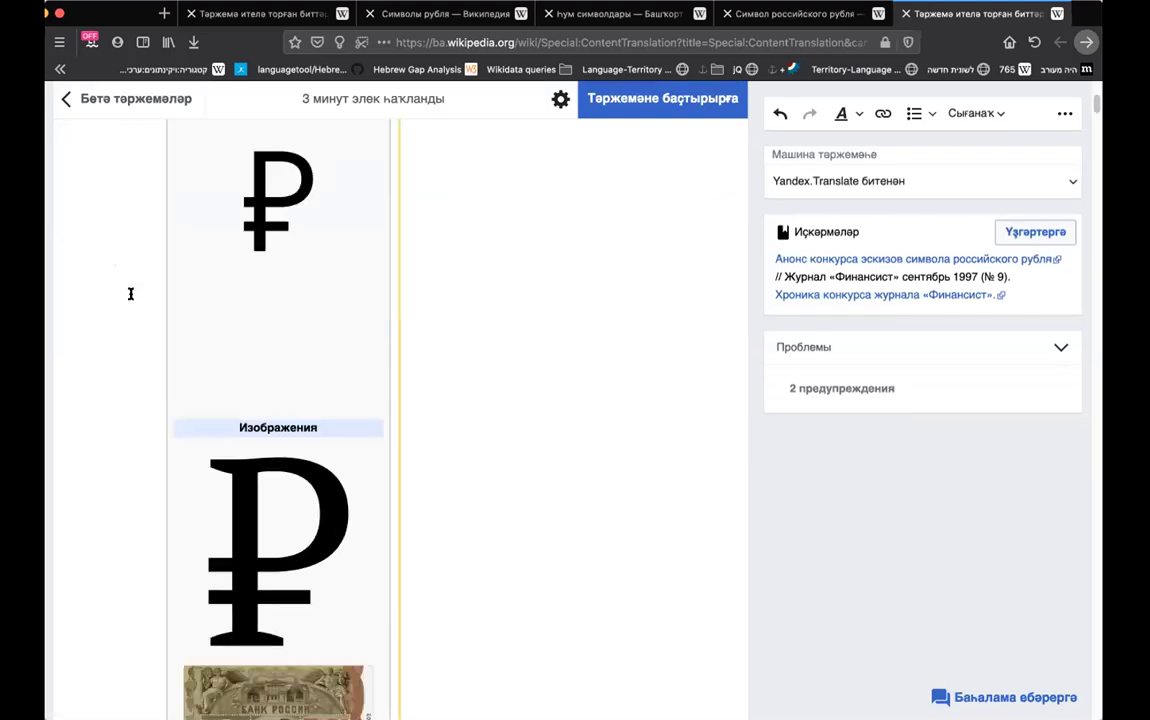
{"action": "scroll", "coordinate": [200, 540], "scroll_direction": "down", "scroll_amount": 10}
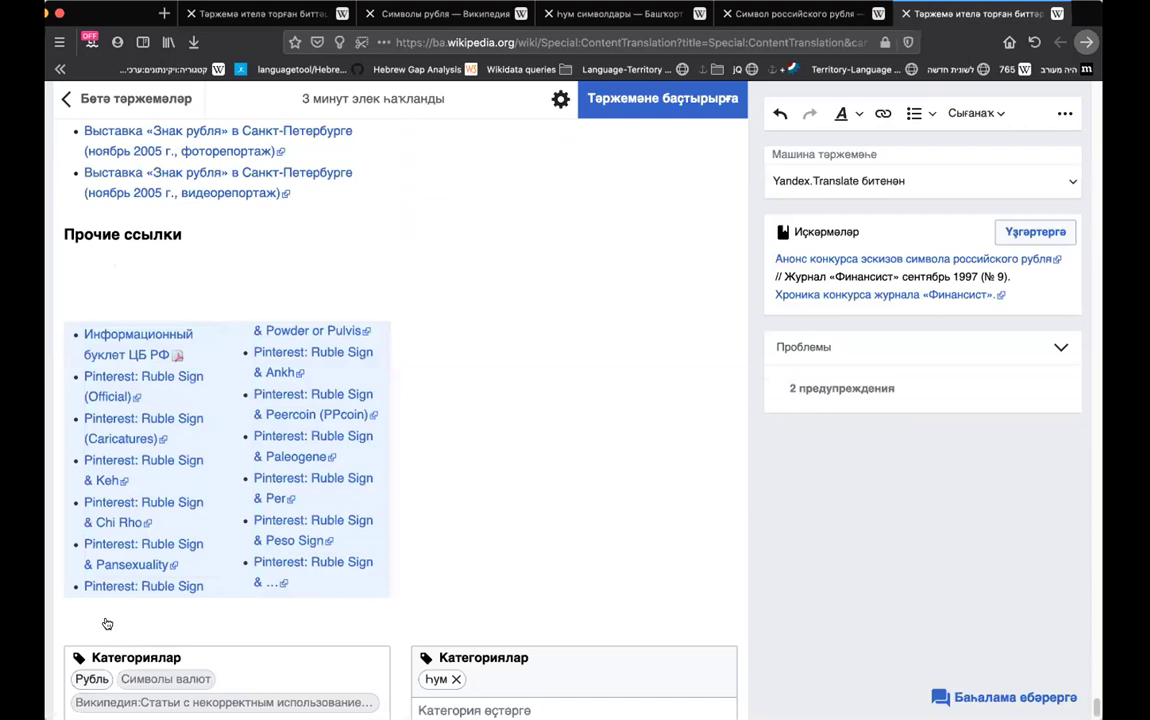
{"action": "scroll", "coordinate": [190, 560], "scroll_direction": "down", "scroll_amount": 1}
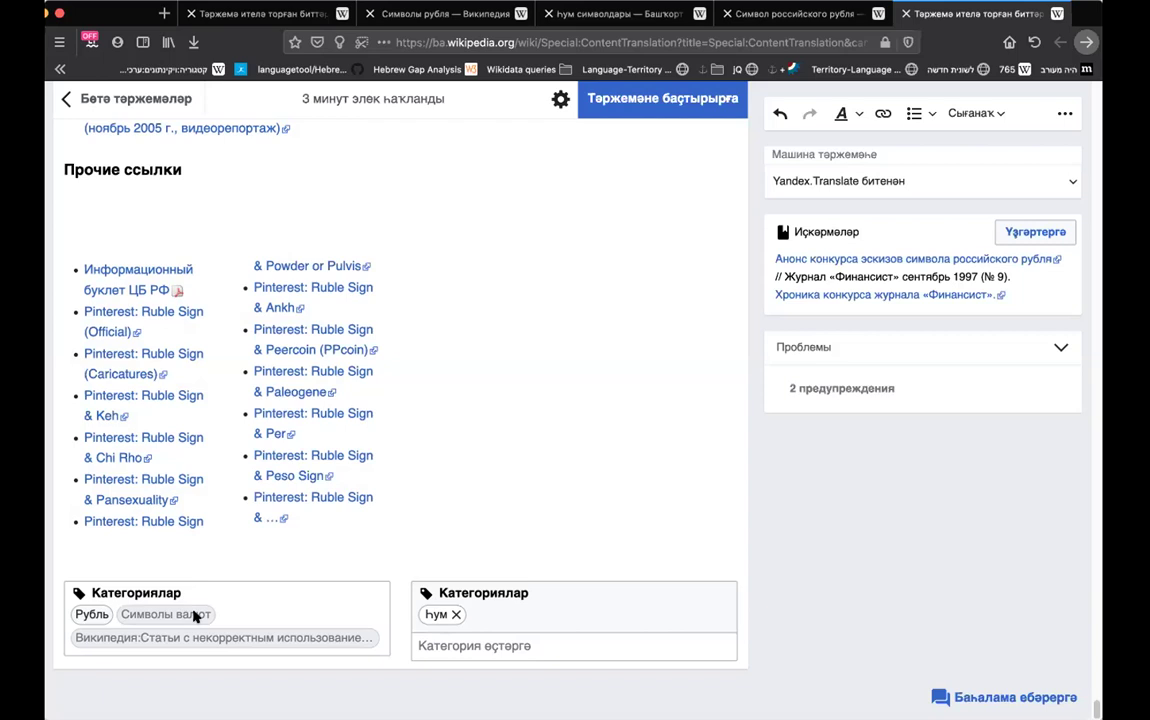
{"action": "scroll", "coordinate": [300, 554], "scroll_direction": "up", "scroll_amount": 15}
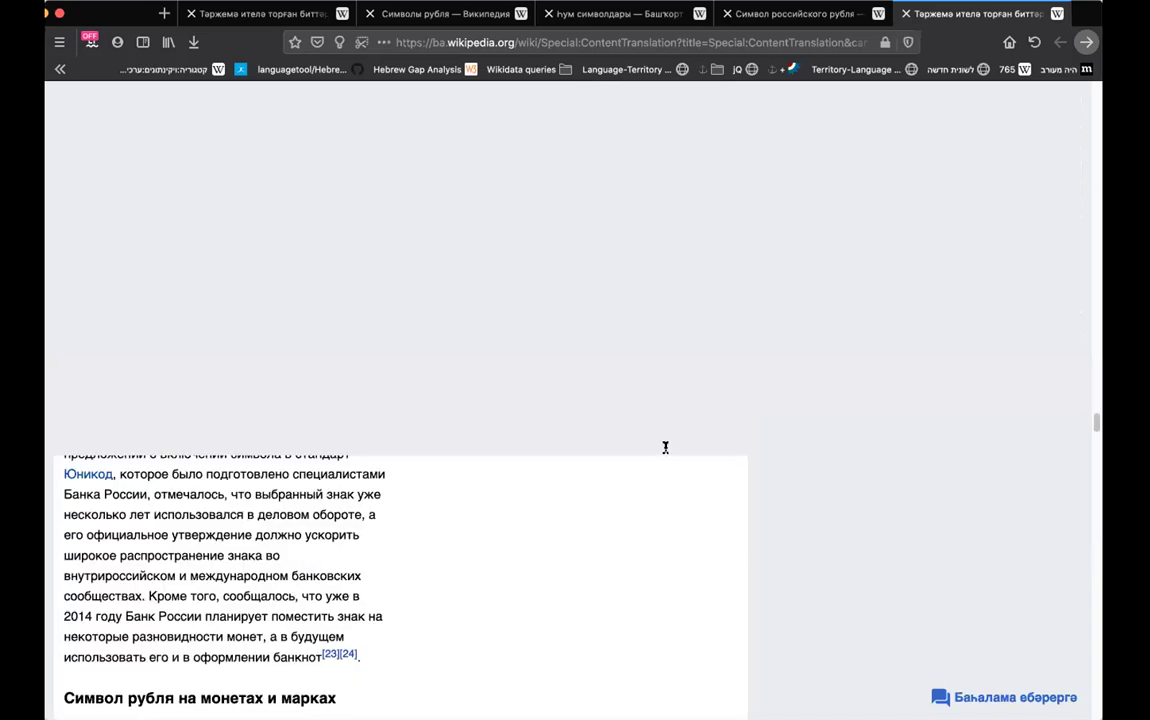
{"action": "scroll", "coordinate": [665, 449], "scroll_direction": "up", "scroll_amount": 10}
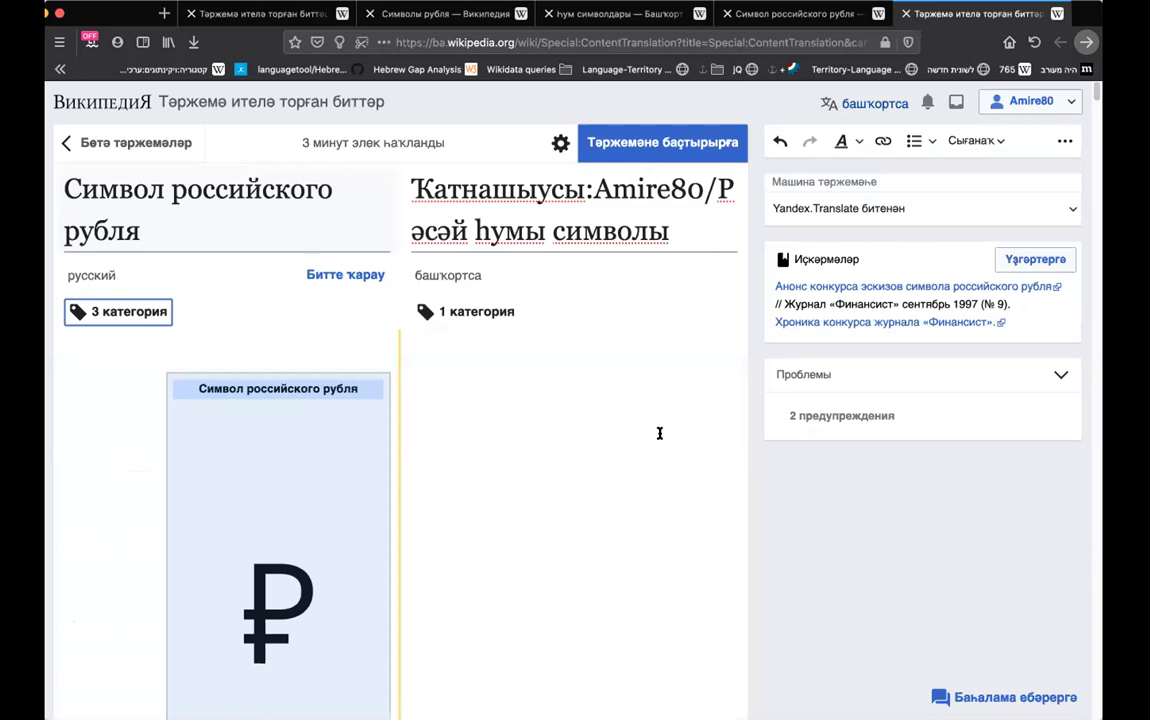
{"action": "left_click", "coordinate": [1065, 142]}
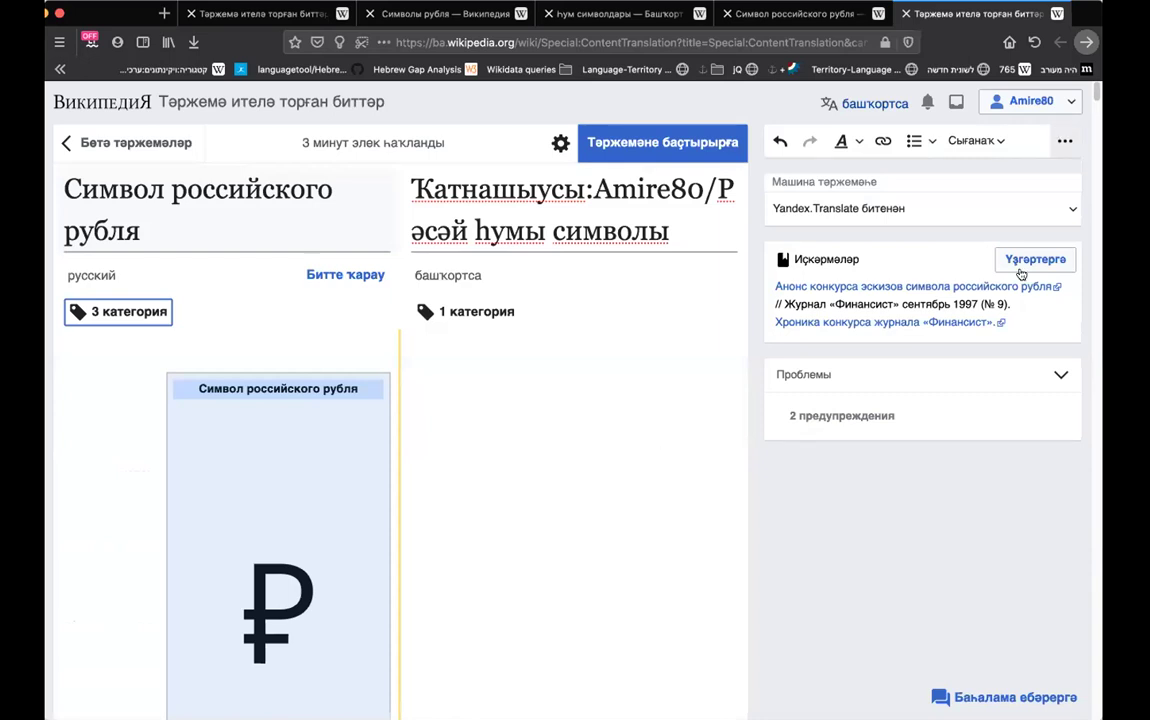
{"action": "left_click", "coordinate": [930, 309]}
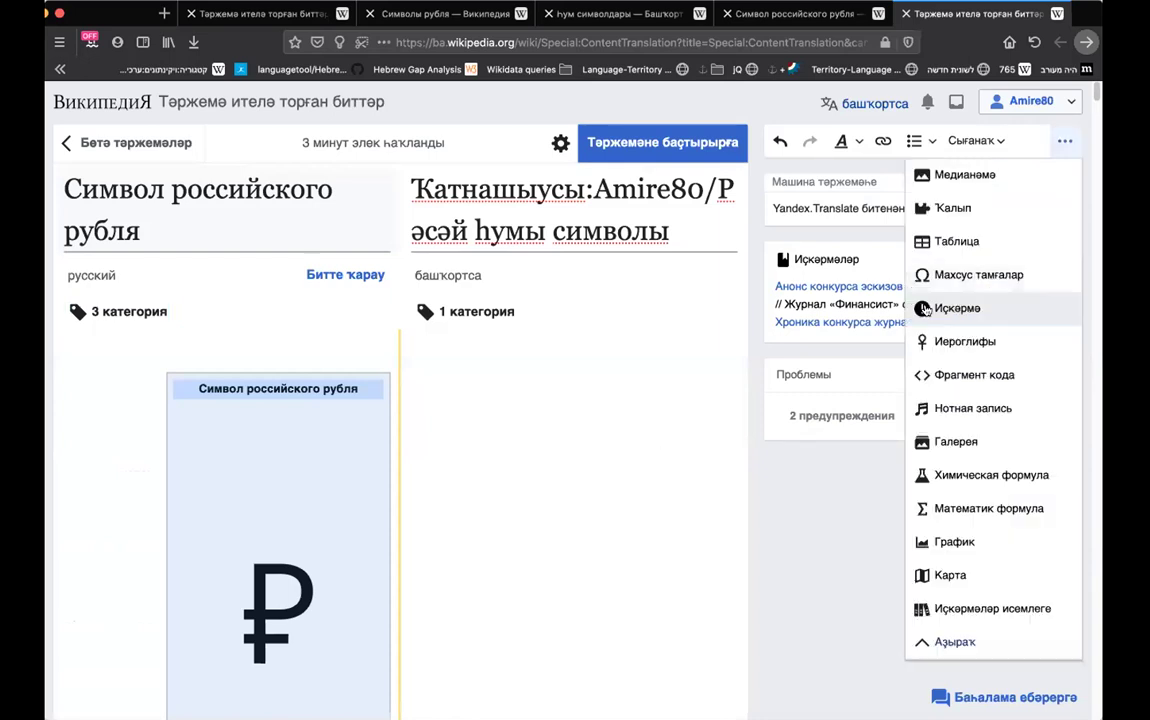
{"action": "left_click", "coordinate": [940, 308]}
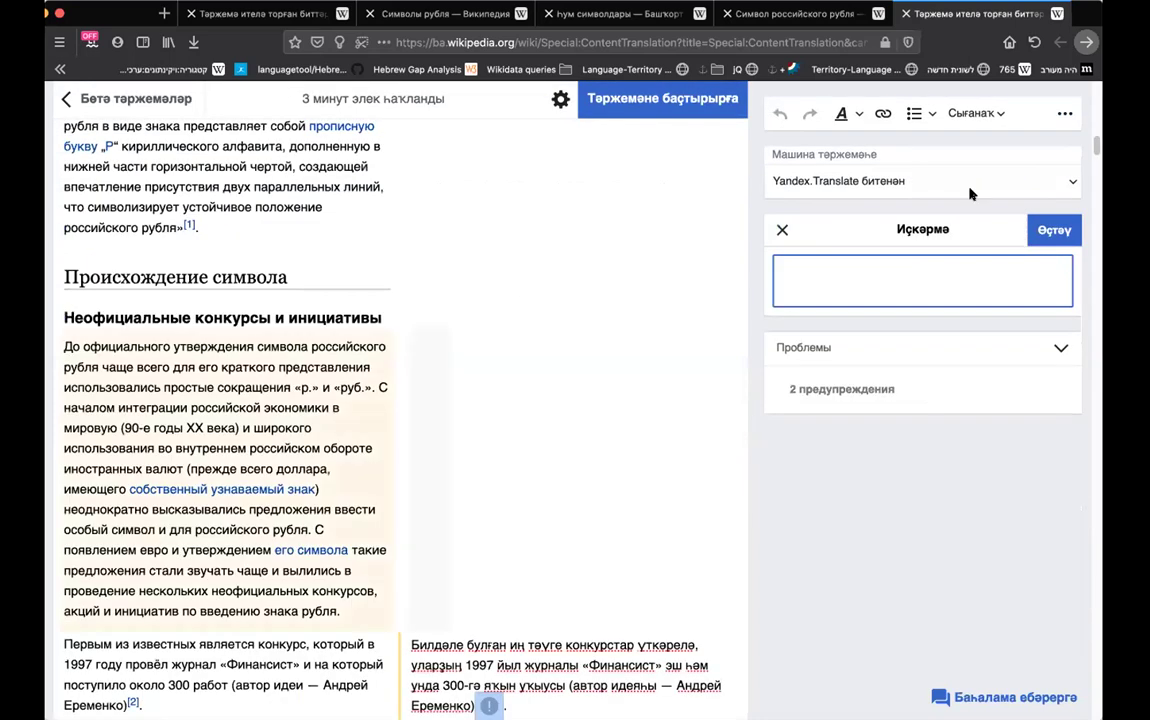
{"action": "left_click", "coordinate": [626, 488]}
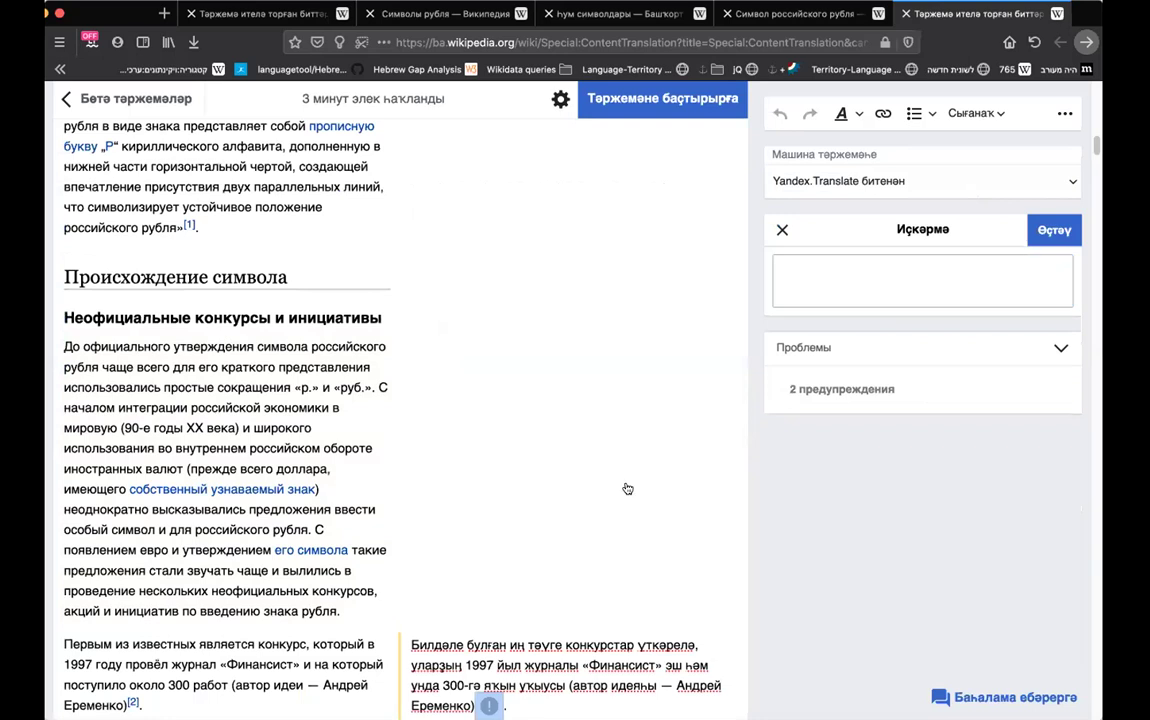
{"action": "left_click", "coordinate": [1065, 115]}
{"action": "left_click", "coordinate": [1065, 115]}
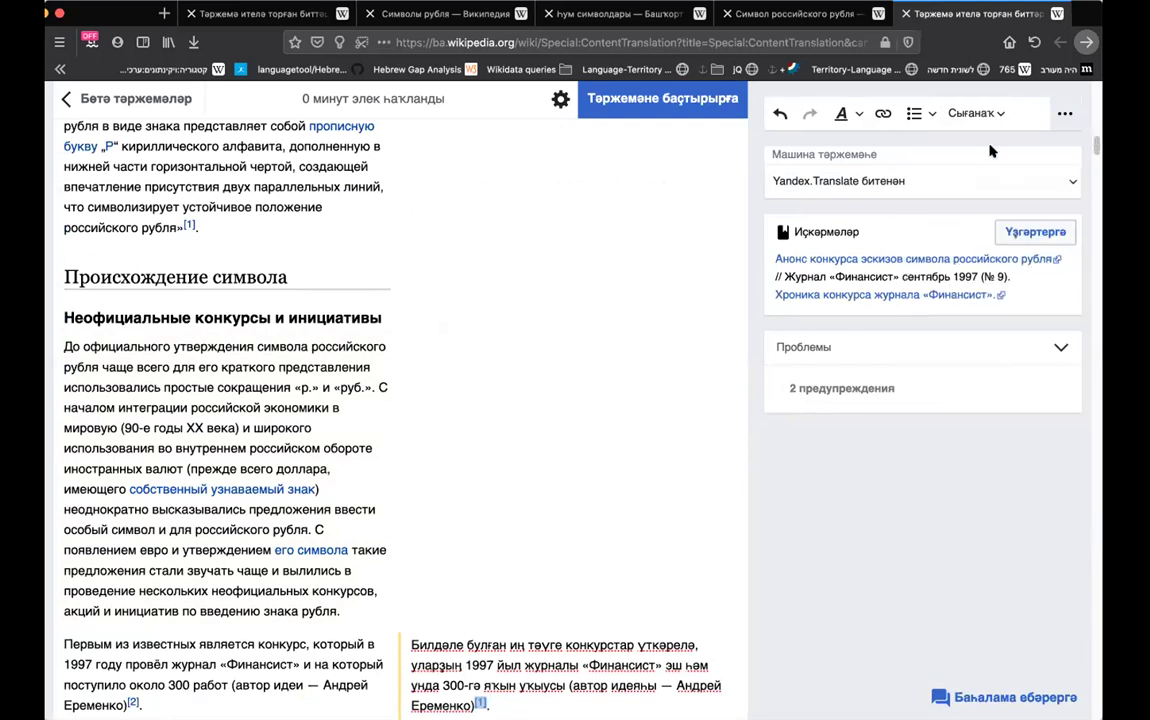
Return to the translation's categories at the end of the article and open the entry for adding a category
{"action": "scroll", "coordinate": [505, 624], "scroll_direction": "down", "scroll_amount": 1}
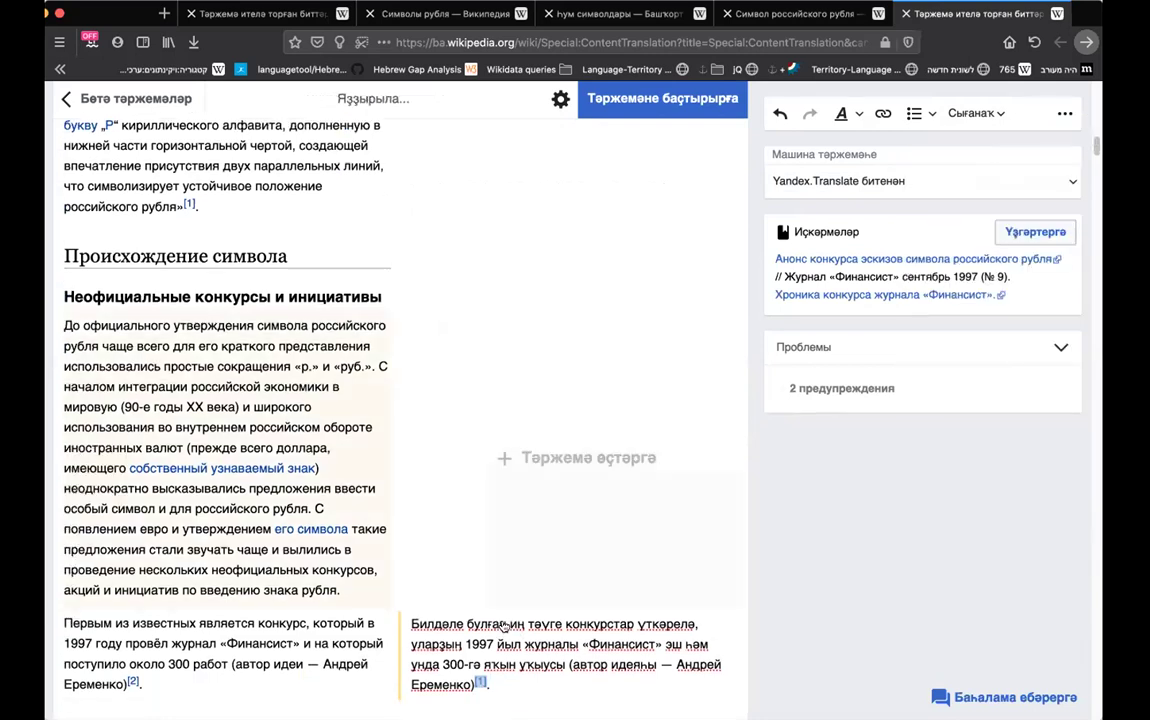
{"action": "scroll", "coordinate": [505, 624], "scroll_direction": "down", "scroll_amount": 10}
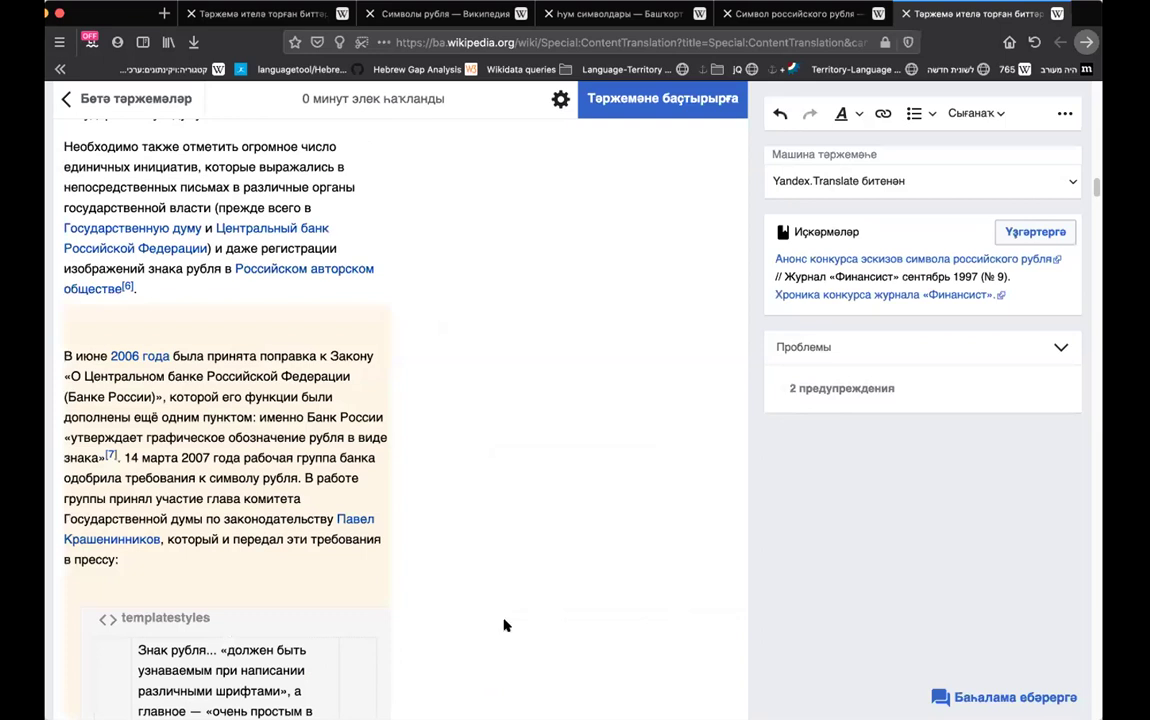
{"action": "scroll", "coordinate": [503, 624], "scroll_direction": "down", "scroll_amount": 5}
{"action": "scroll", "coordinate": [484, 643], "scroll_direction": "down", "scroll_amount": 10}
{"action": "left_click", "coordinate": [488, 645]}
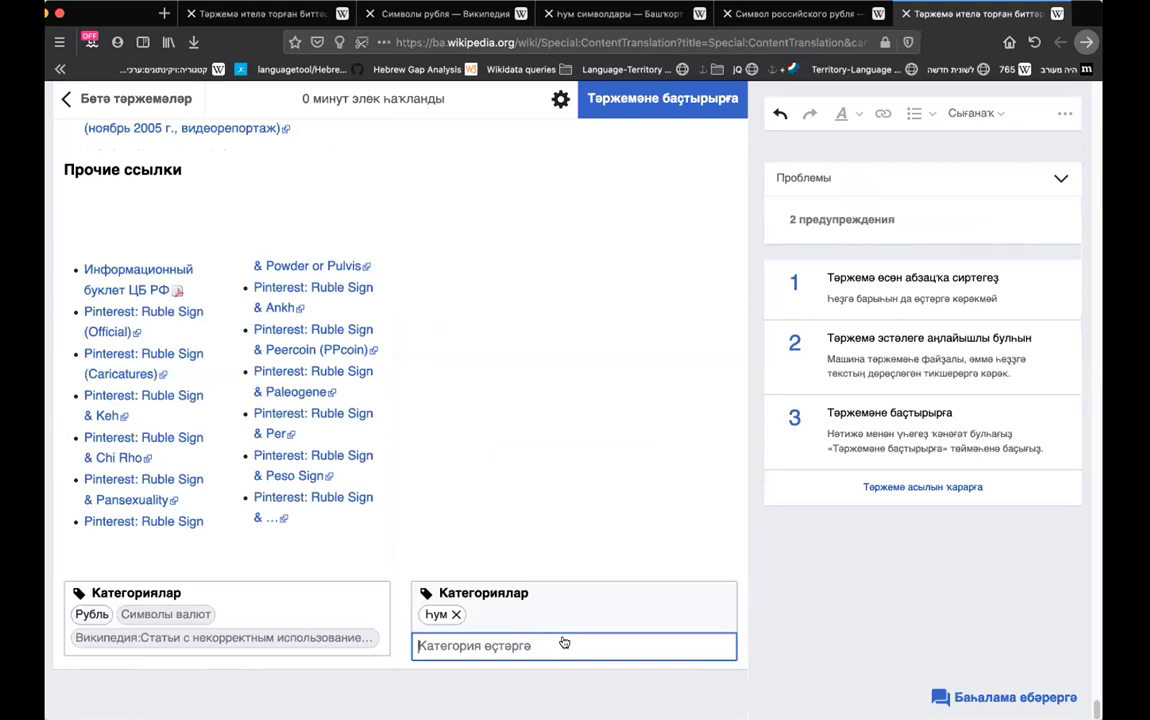
Add the translation of the image gallery with the Armenian letter «Ке», the pansexuality symbol and the ankh
{"action": "scroll", "coordinate": [564, 642], "scroll_direction": "up", "scroll_amount": 10}
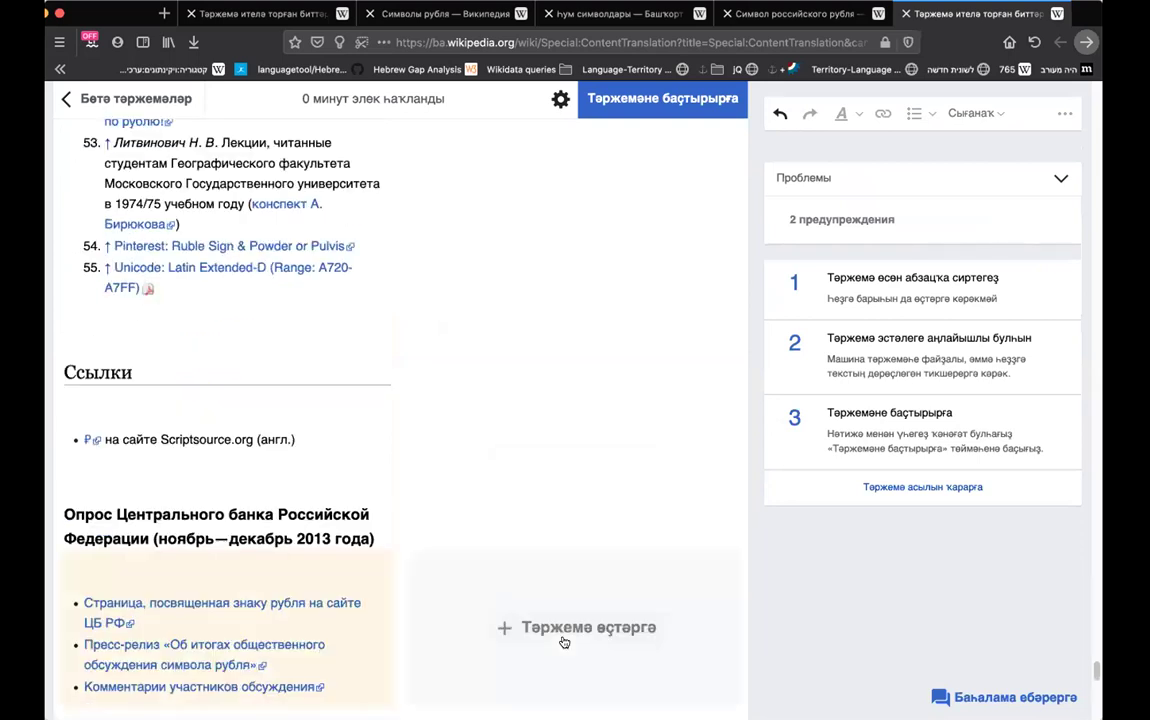
{"action": "scroll", "coordinate": [564, 642], "scroll_direction": "up", "scroll_amount": 1}
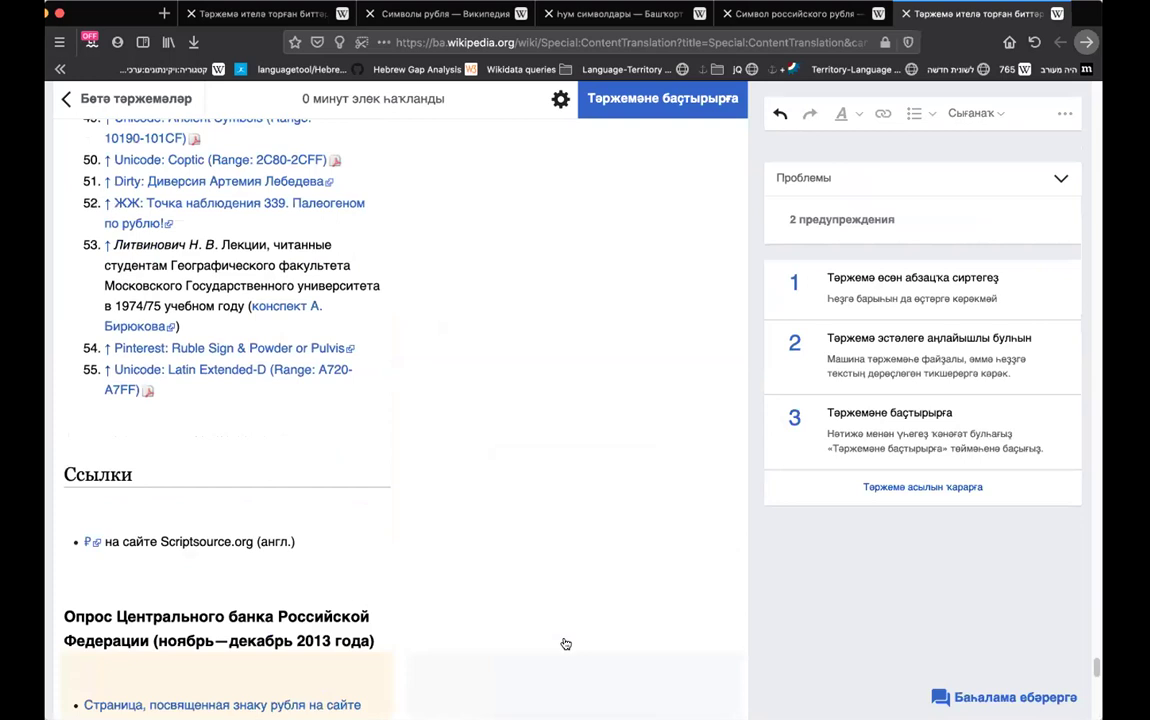
{"action": "scroll", "coordinate": [564, 642], "scroll_direction": "up", "scroll_amount": 5}
{"action": "scroll", "coordinate": [564, 642], "scroll_direction": "up", "scroll_amount": 15}
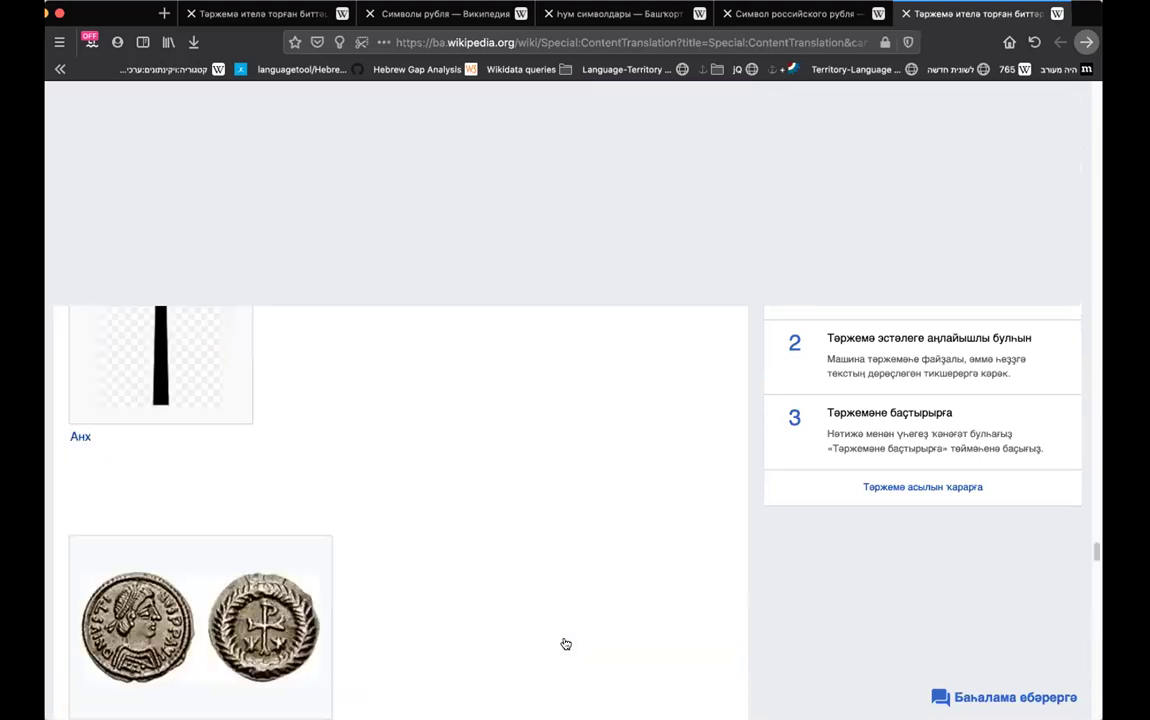
{"action": "scroll", "coordinate": [566, 644], "scroll_direction": "up", "scroll_amount": 5}
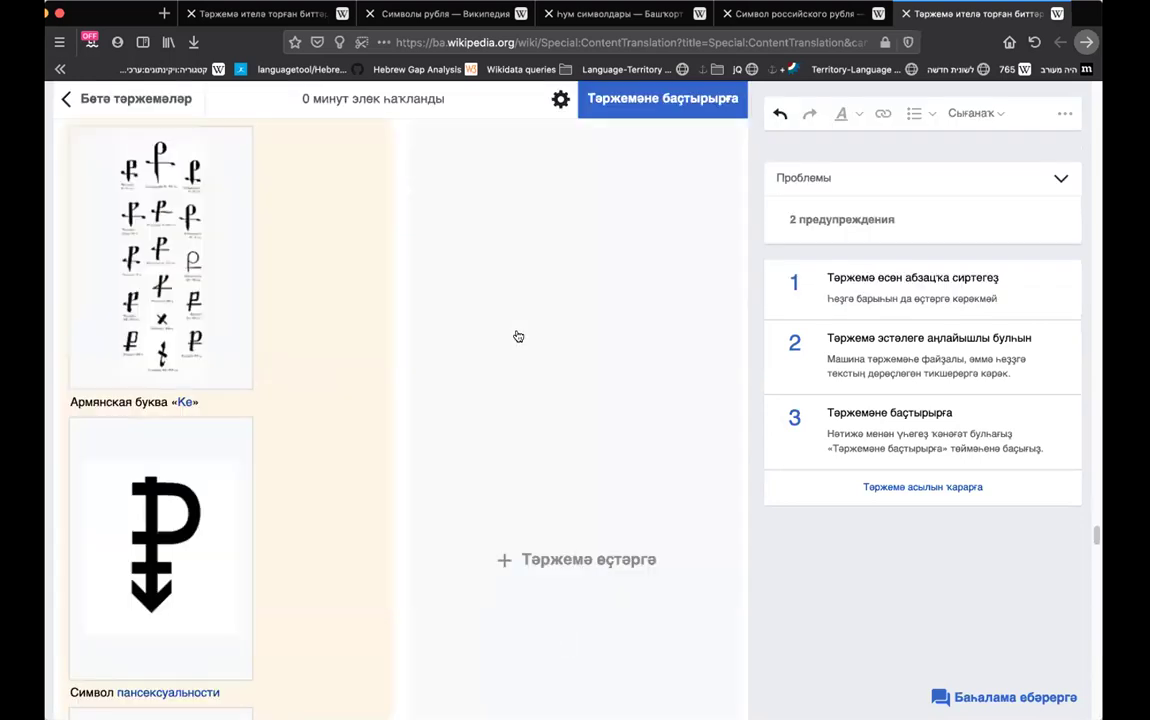
{"action": "scroll", "coordinate": [525, 350], "scroll_direction": "up", "scroll_amount": 1}
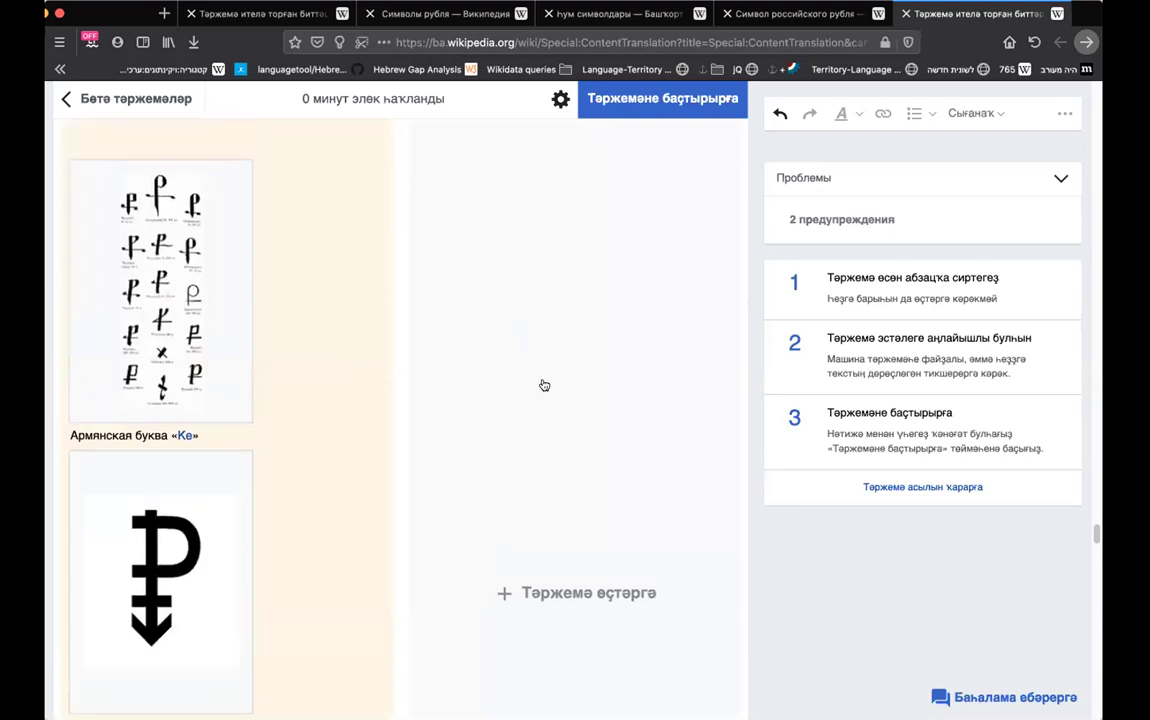
{"action": "left_click", "coordinate": [577, 597]}
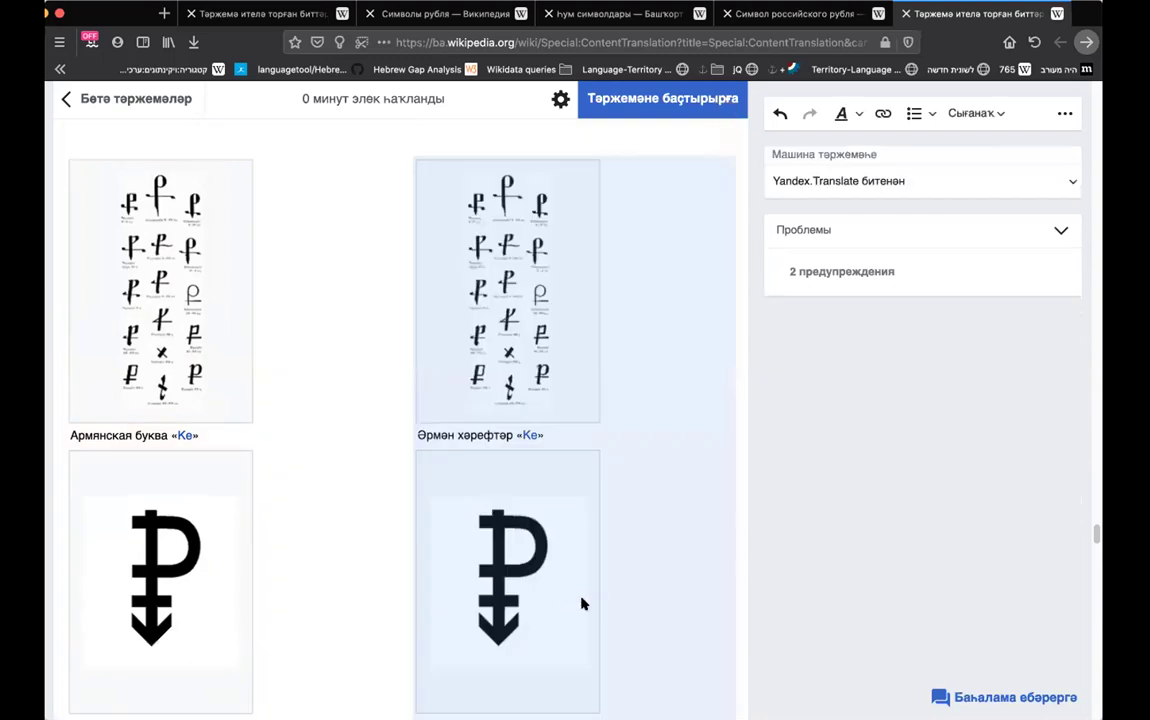
Compare the translated gallery's images and captions with the source, and select the gallery to view its details
{"action": "scroll", "coordinate": [587, 625], "scroll_direction": "down", "scroll_amount": 3}
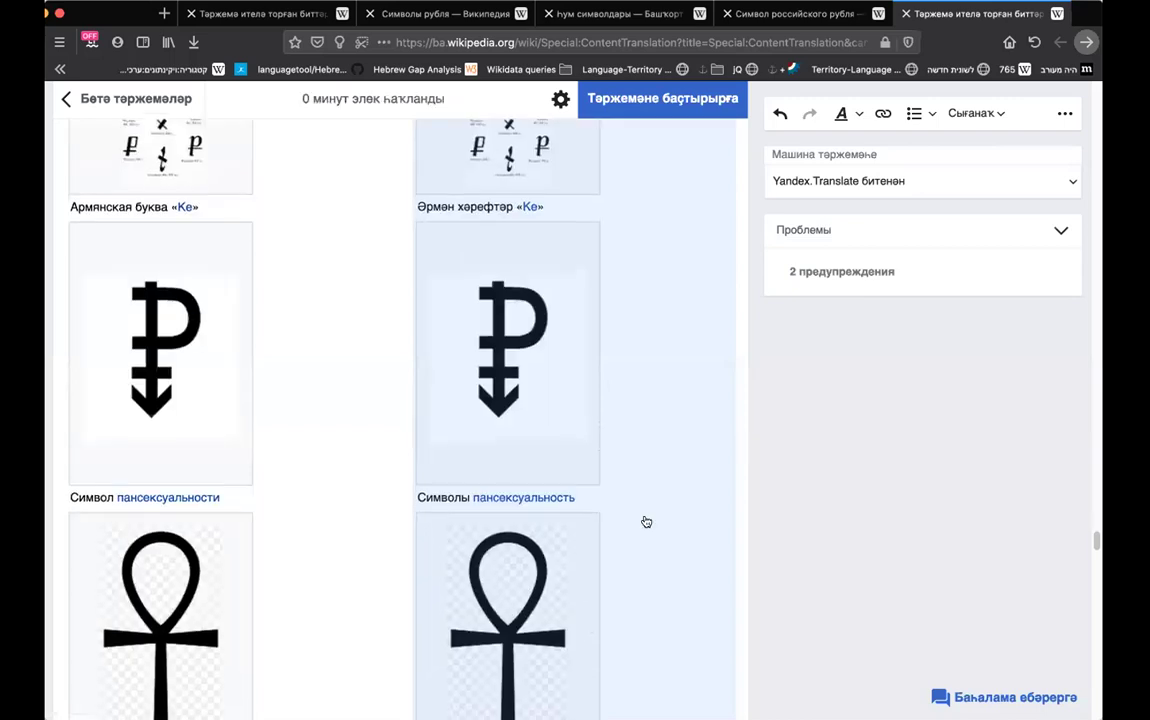
{"action": "scroll", "coordinate": [490, 451], "scroll_direction": "down", "scroll_amount": 4}
{"action": "scroll", "coordinate": [495, 450], "scroll_direction": "up", "scroll_amount": 3}
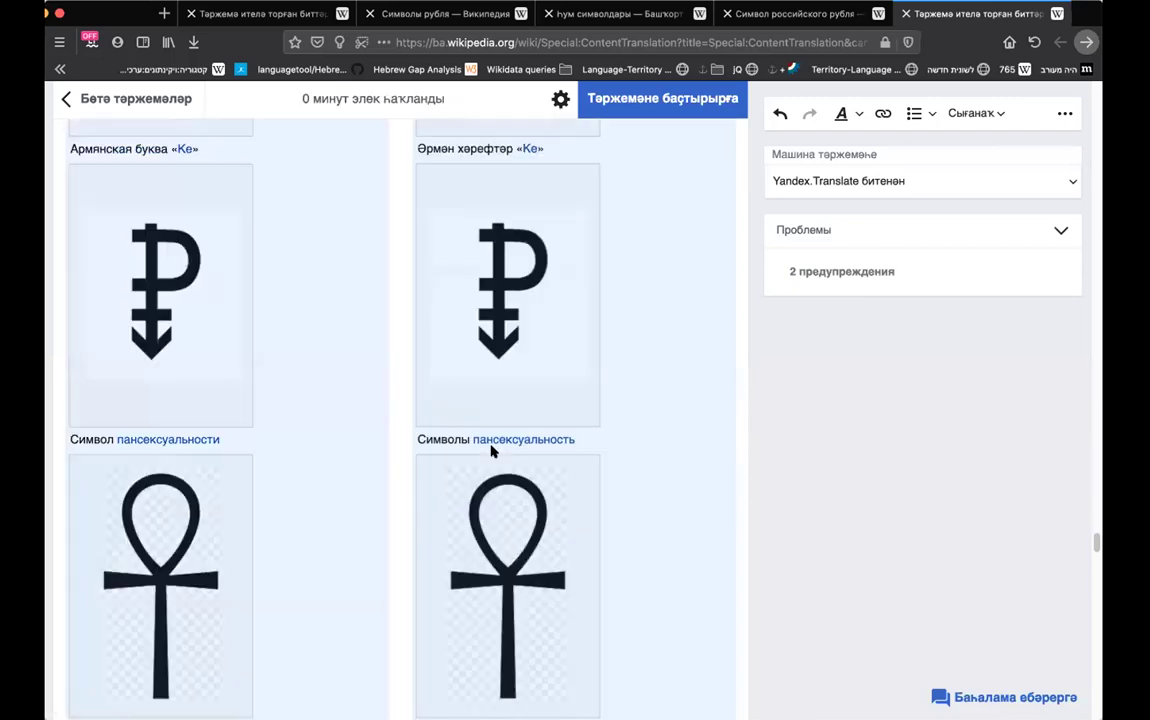
{"action": "scroll", "coordinate": [570, 470], "scroll_direction": "up", "scroll_amount": 4}
{"action": "scroll", "coordinate": [425, 491], "scroll_direction": "down", "scroll_amount": 1}
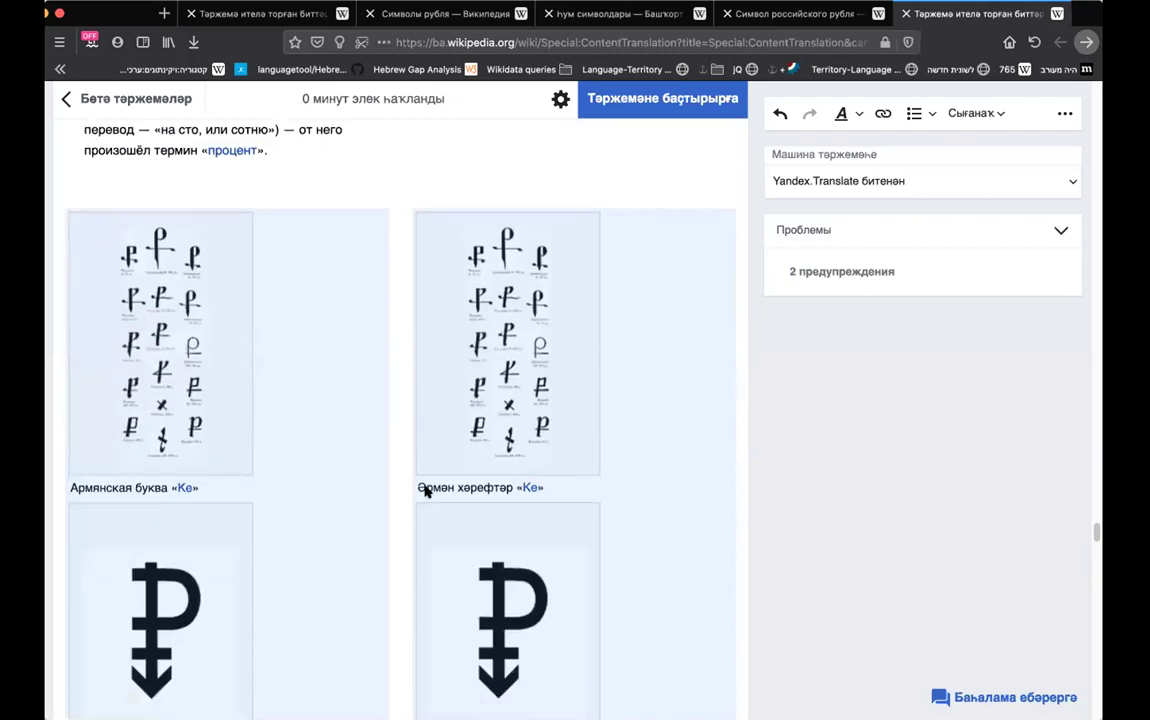
{"action": "scroll", "coordinate": [449, 495], "scroll_direction": "down", "scroll_amount": 2}
{"action": "left_click", "coordinate": [570, 321]}
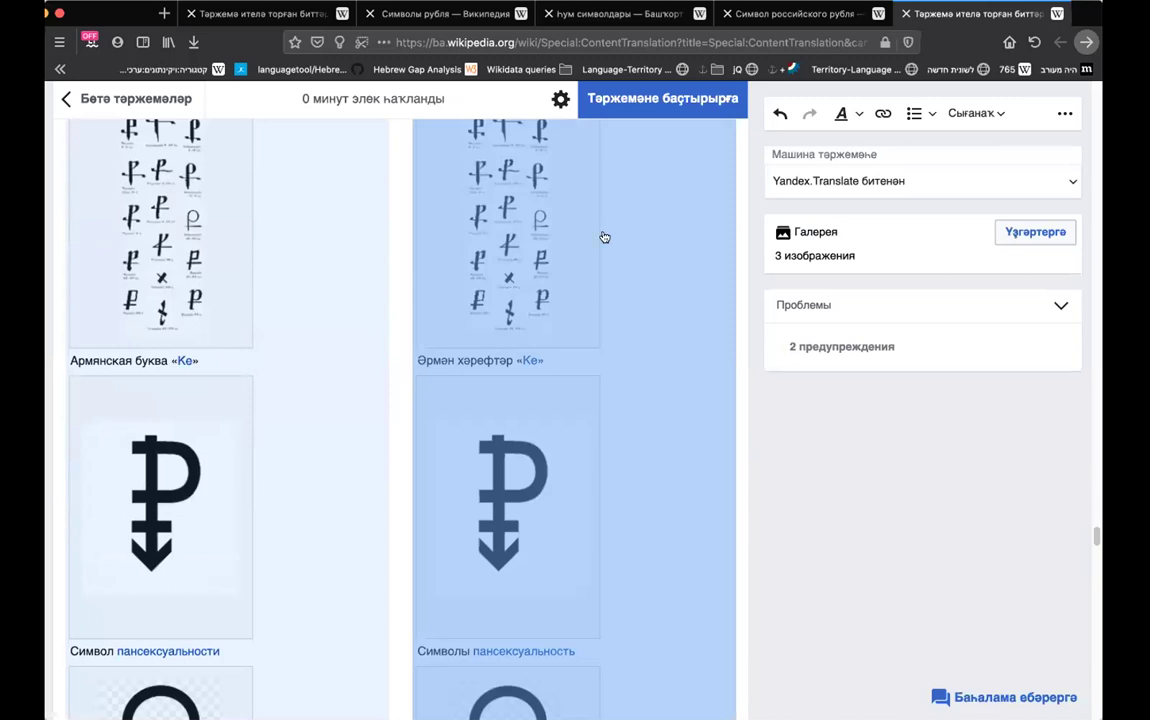
Publish the translation as the user subpage Рәсәй һумы символы, choosing to publish despite the existing issues
{"action": "scroll", "coordinate": [474, 237], "scroll_direction": "up", "scroll_amount": 3}
{"action": "scroll", "coordinate": [470, 238], "scroll_direction": "up", "scroll_amount": 1}
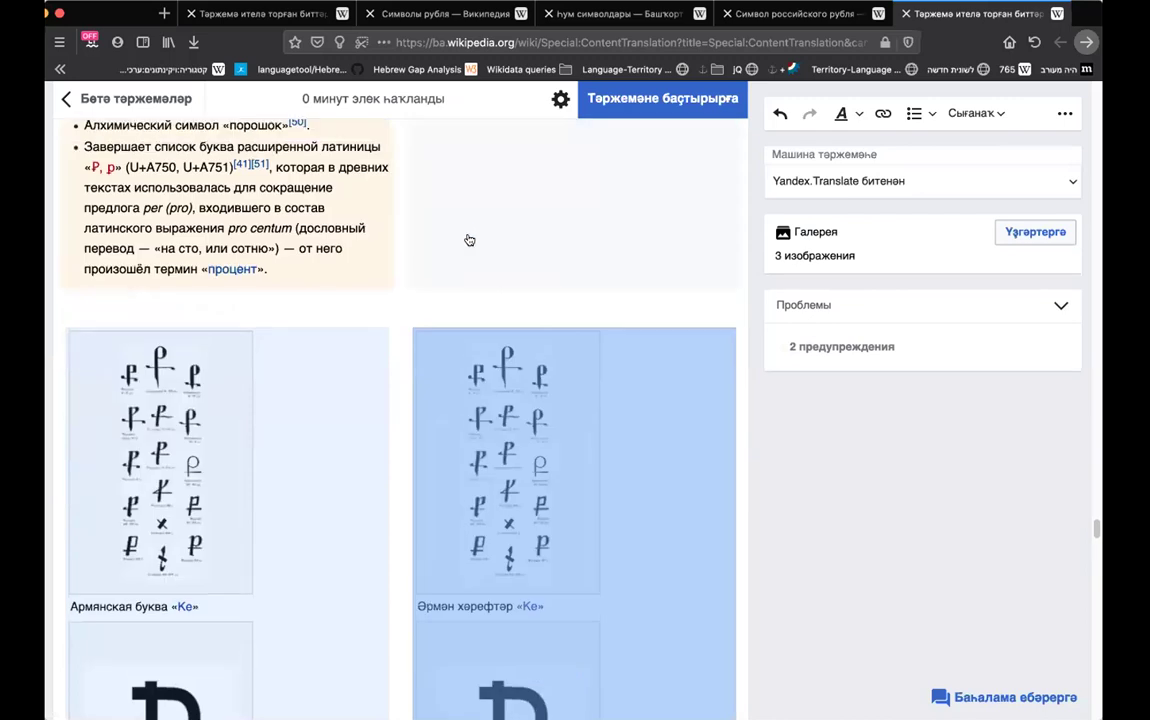
{"action": "scroll", "coordinate": [737, 191], "scroll_direction": "up", "scroll_amount": 4}
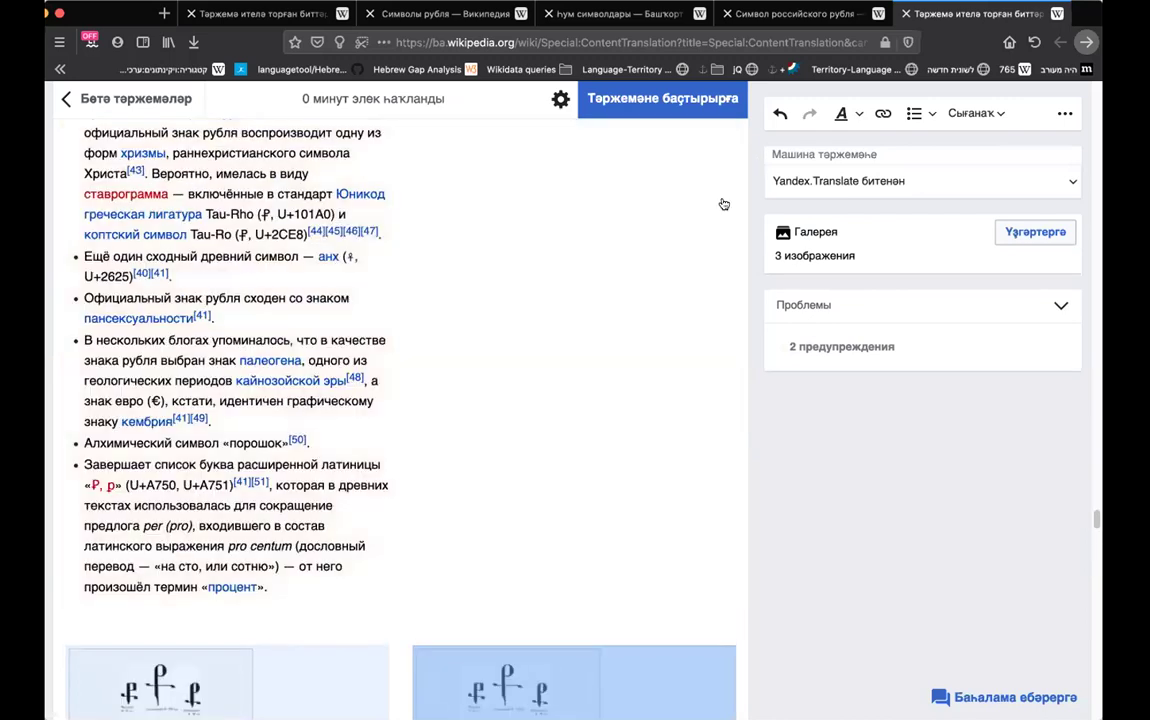
{"action": "scroll", "coordinate": [719, 208], "scroll_direction": "up", "scroll_amount": 15}
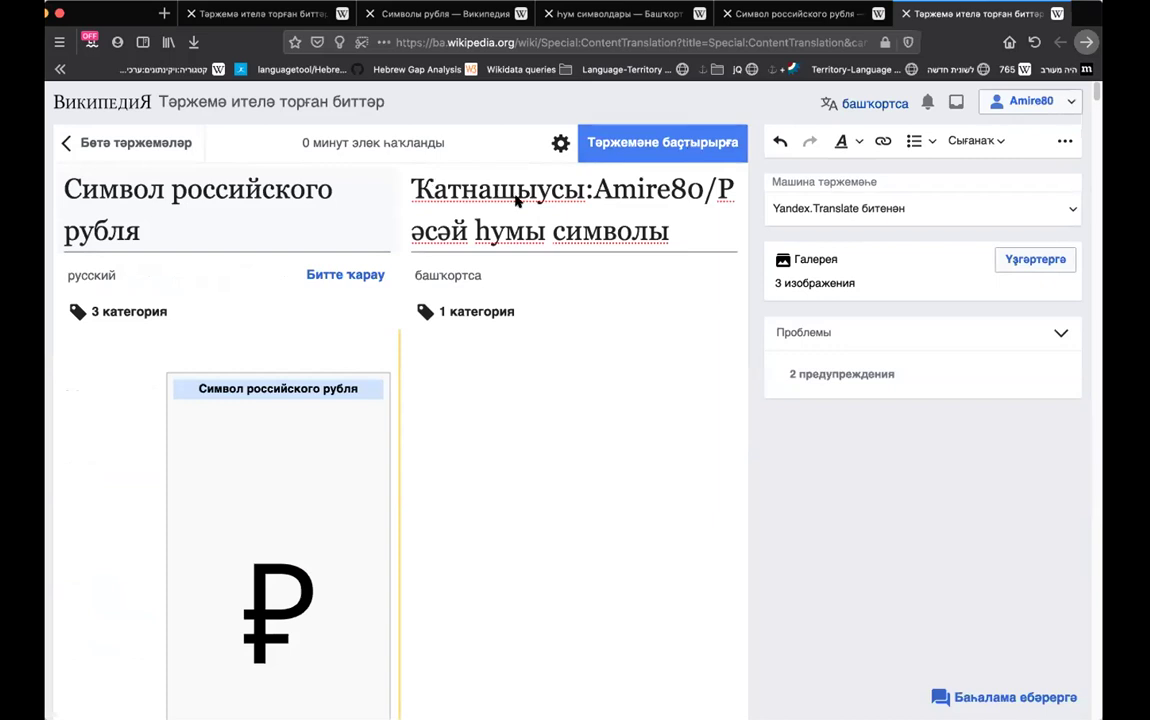
{"action": "left_click", "coordinate": [631, 233]}
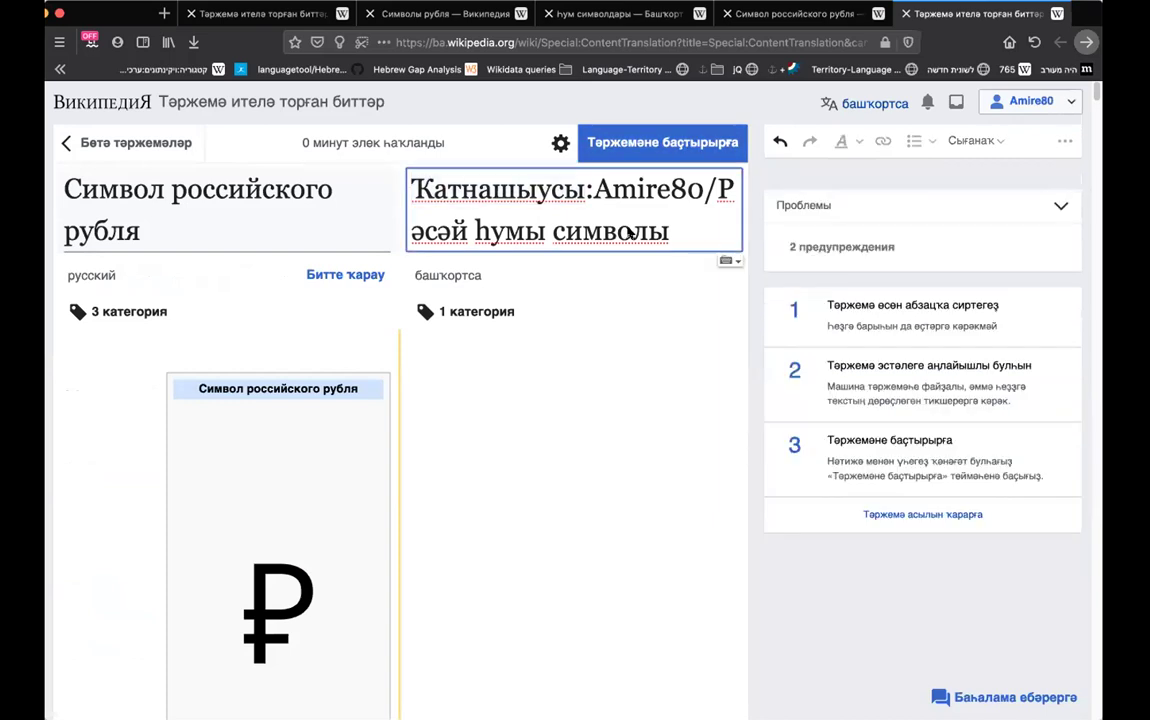
{"action": "left_click", "coordinate": [697, 142]}
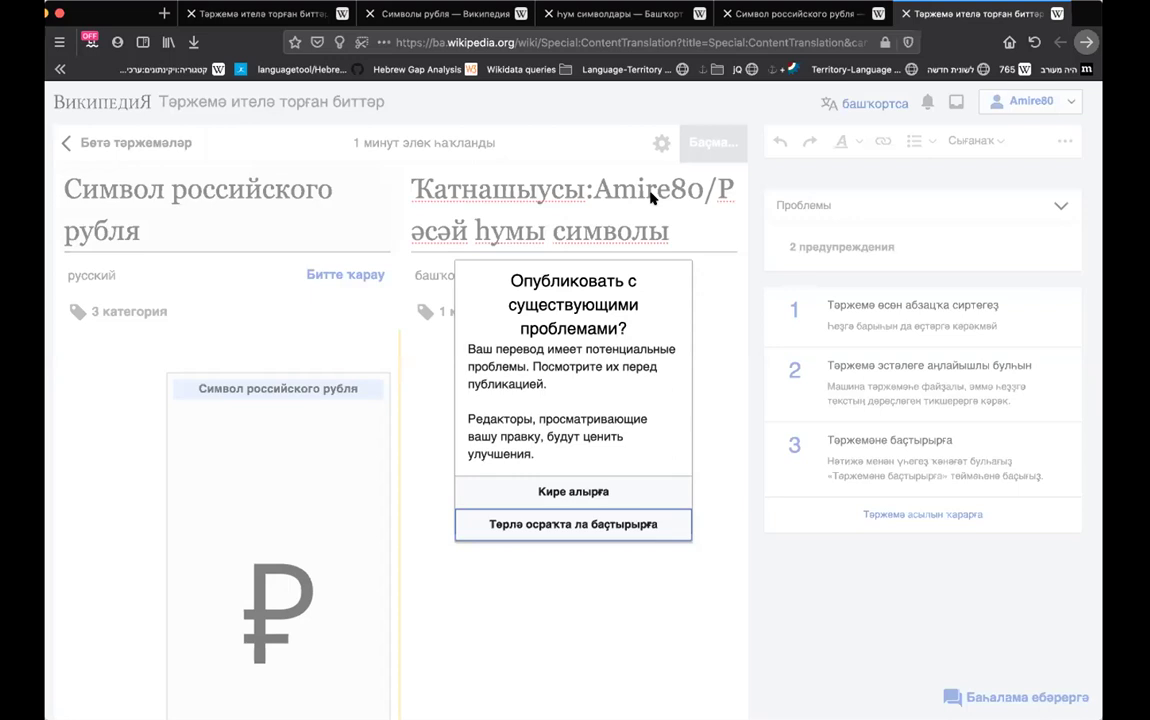
{"action": "left_click", "coordinate": [633, 521]}
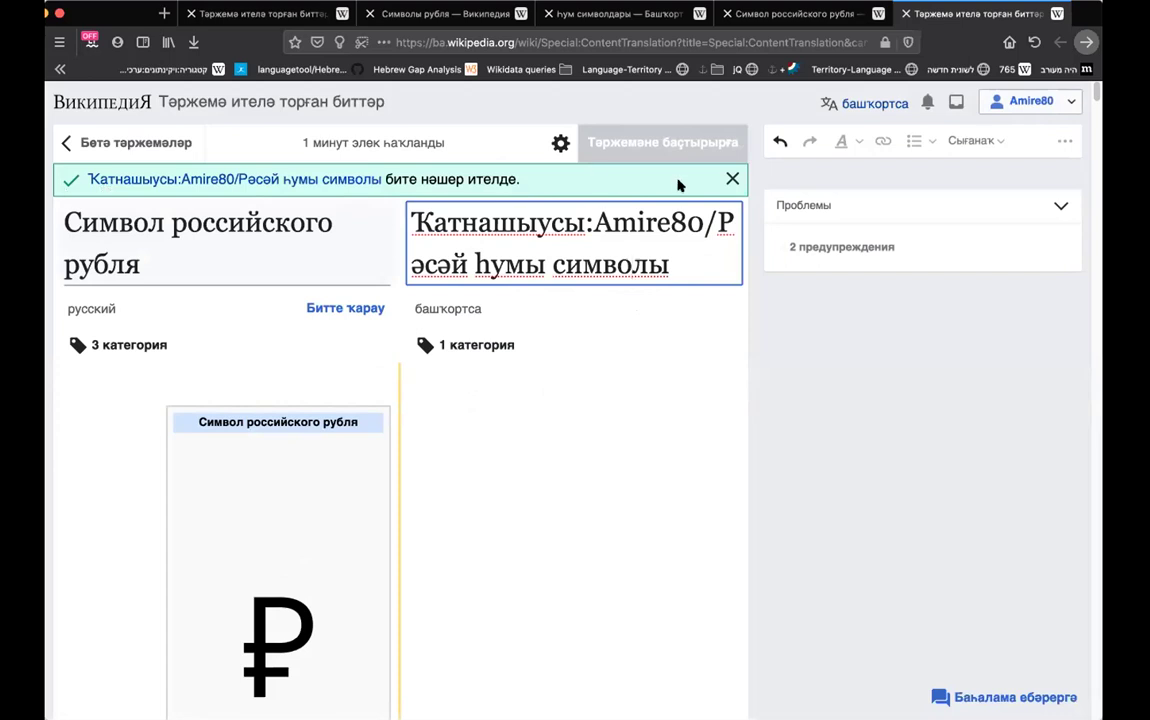
Open the published user subpage Рәсәй һумы символы and examine its text, image gallery and additional page actions
{"action": "left_click", "coordinate": [238, 181]}
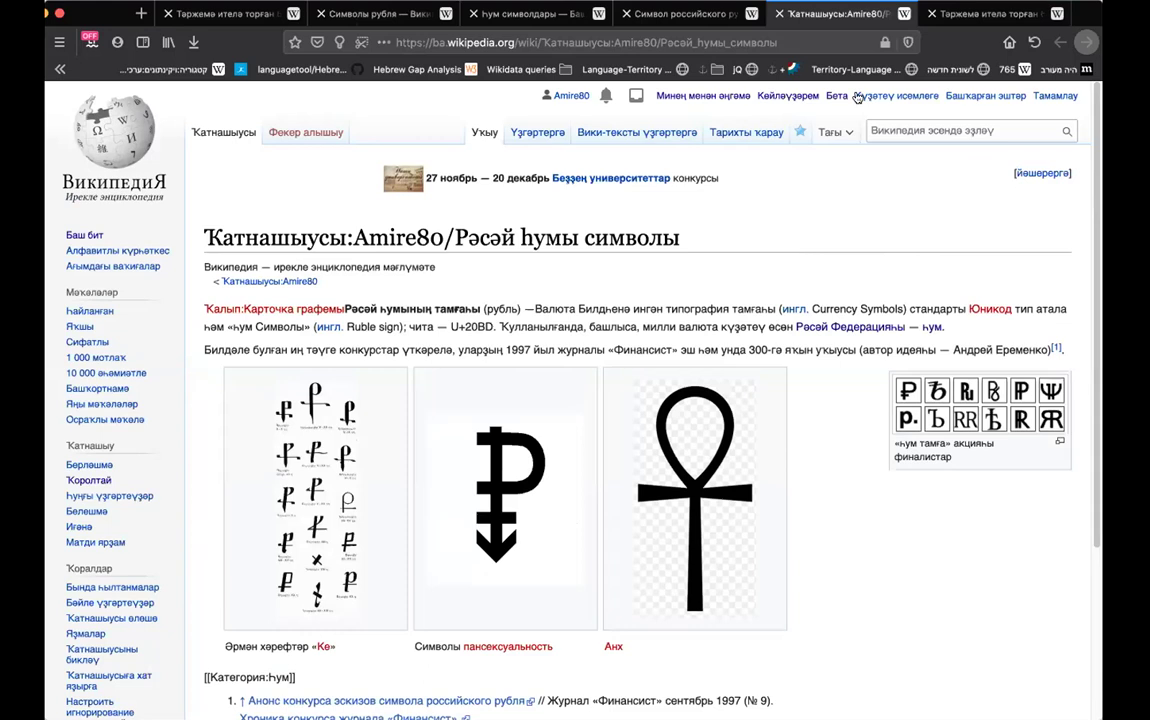
{"action": "mouse_move", "coordinate": [845, 132]}
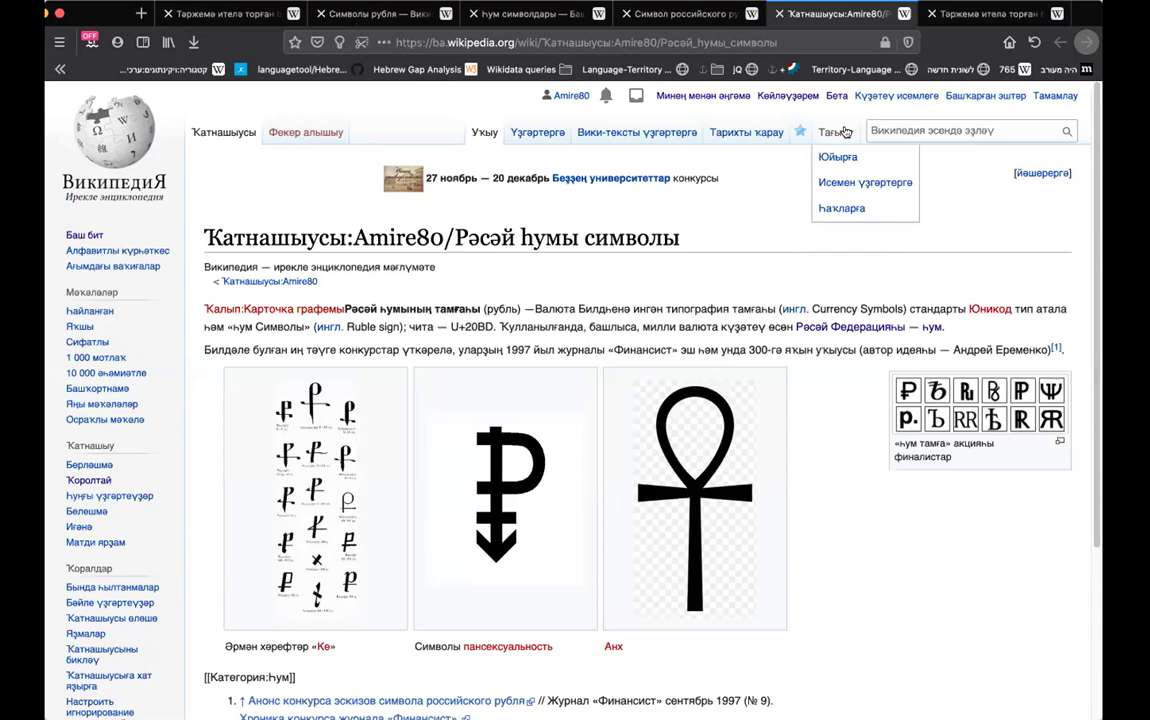
{"action": "scroll", "coordinate": [839, 118], "scroll_direction": "down", "scroll_amount": 2}
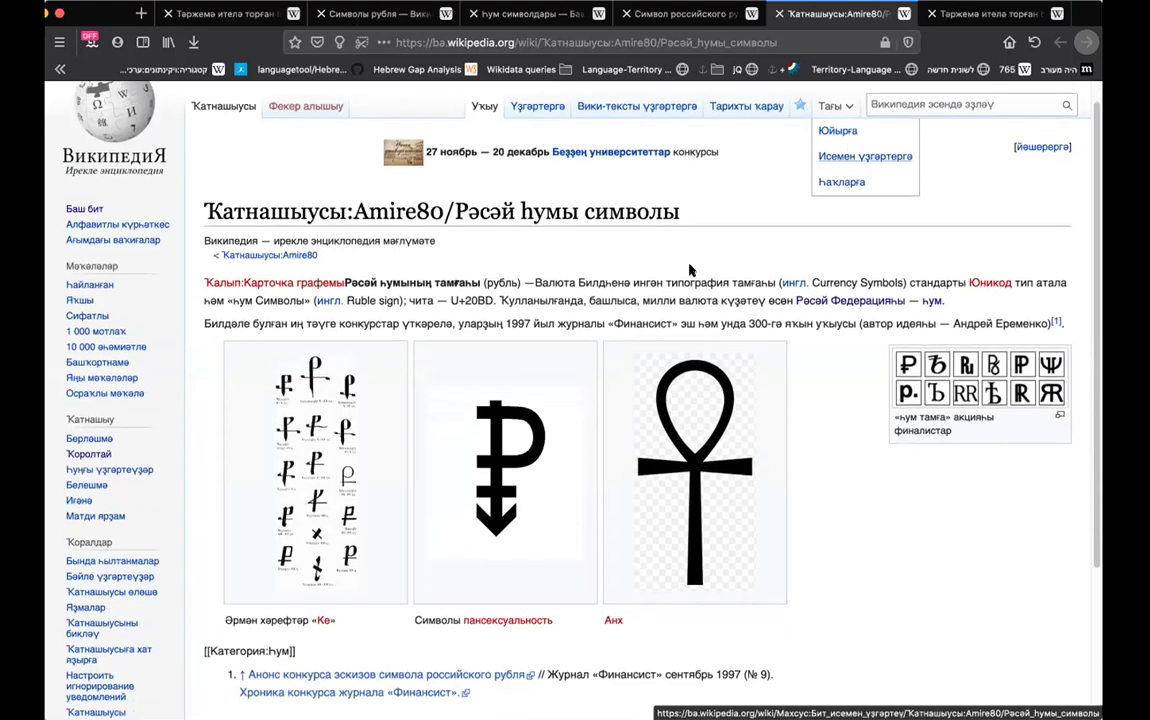
{"action": "scroll", "coordinate": [620, 130], "scroll_direction": "up", "scroll_amount": 2}
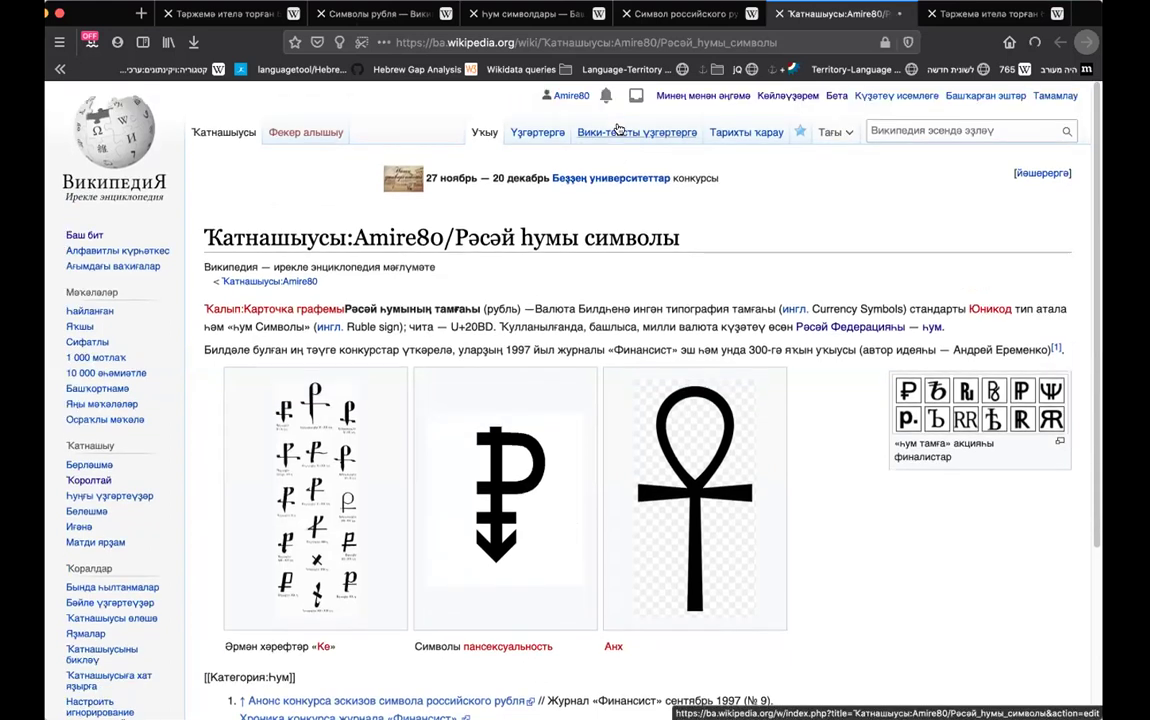
Inspect the published subpage's wikitext source and its revision history, and return to the page itself
{"action": "left_click", "coordinate": [620, 130]}
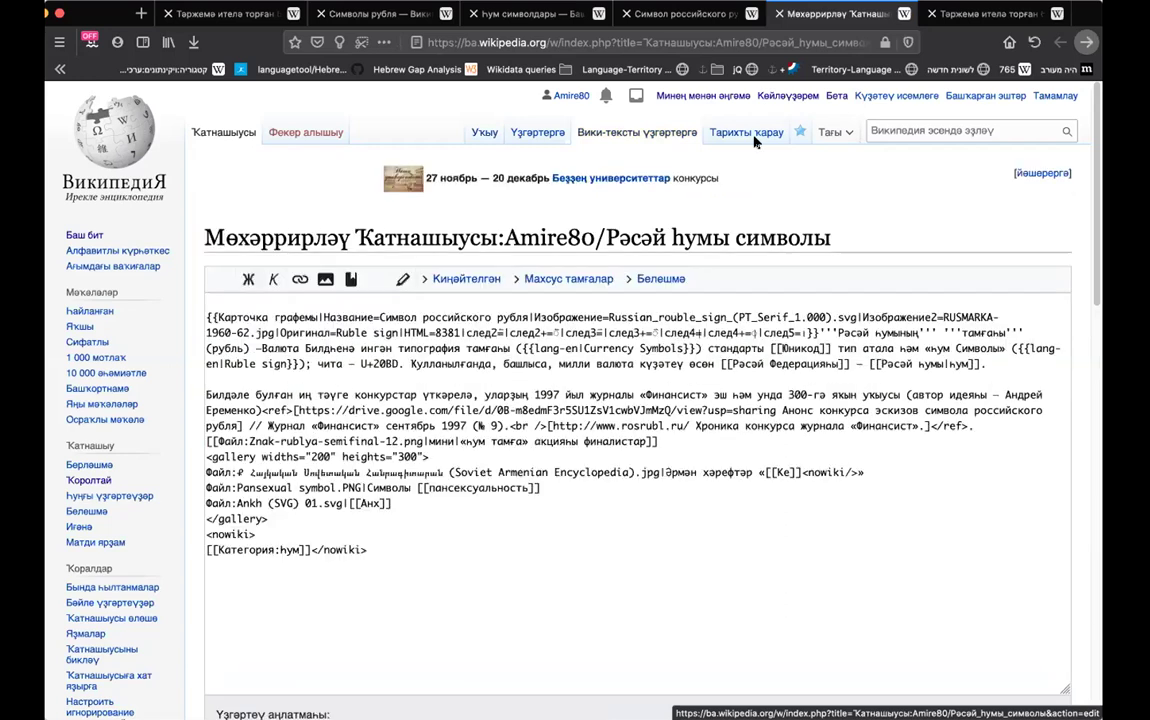
{"action": "left_click", "coordinate": [754, 135]}
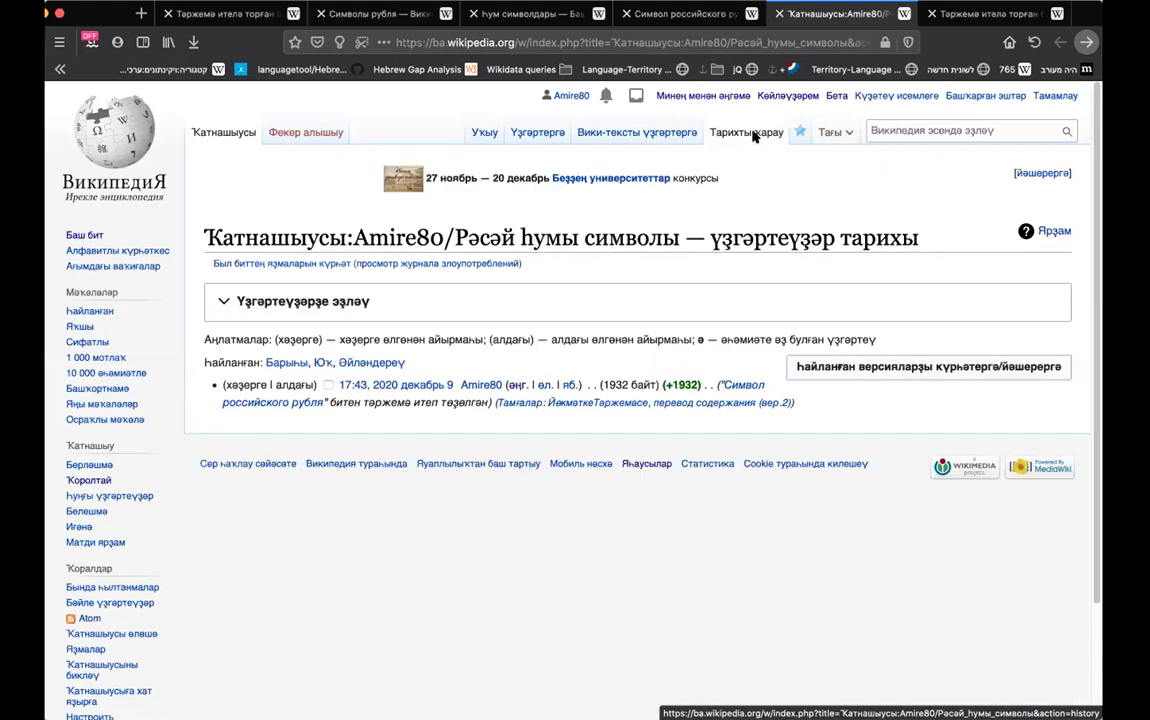
{"action": "left_click", "coordinate": [218, 133]}
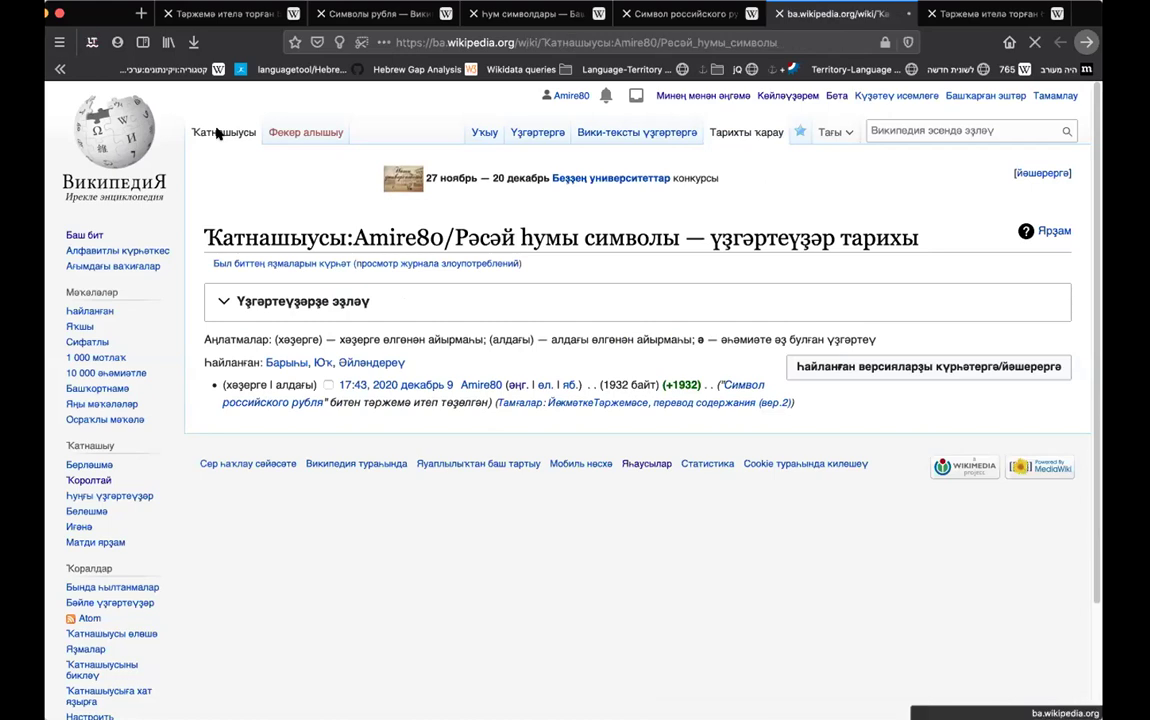